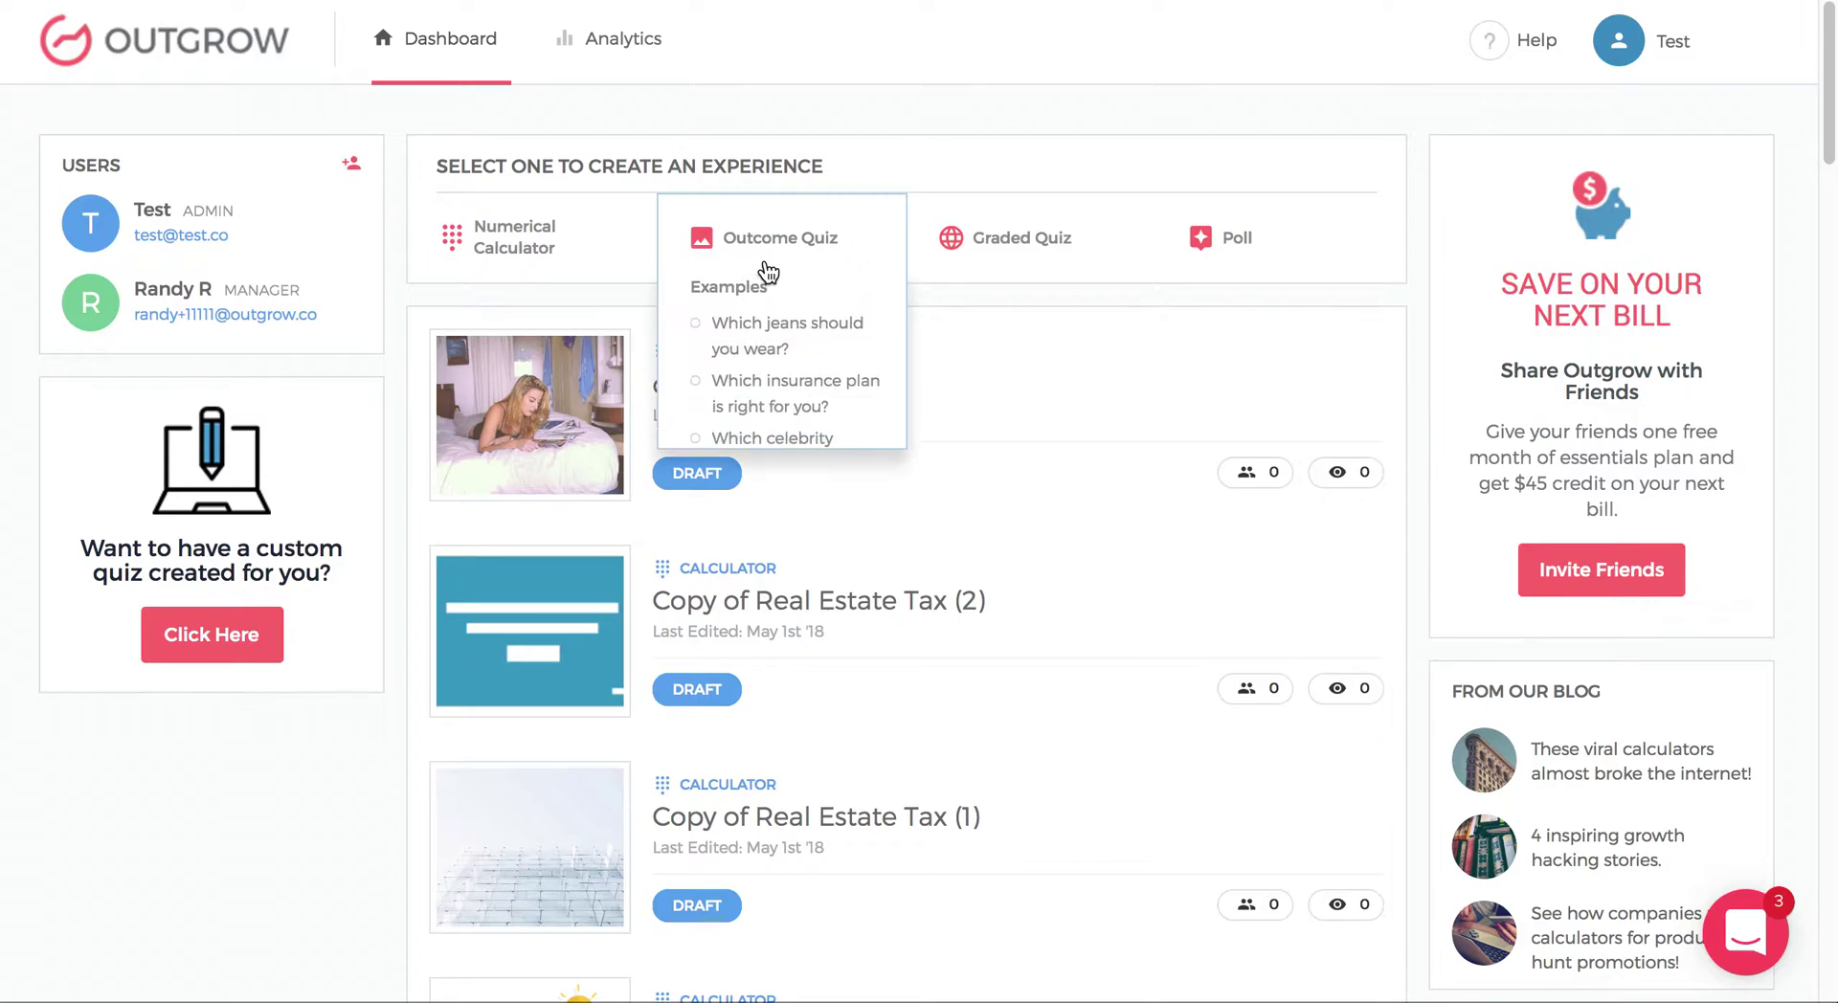
Step: Show the Numerical Calculator examples on the Outgrow dashboard
mouse_move(602, 243)
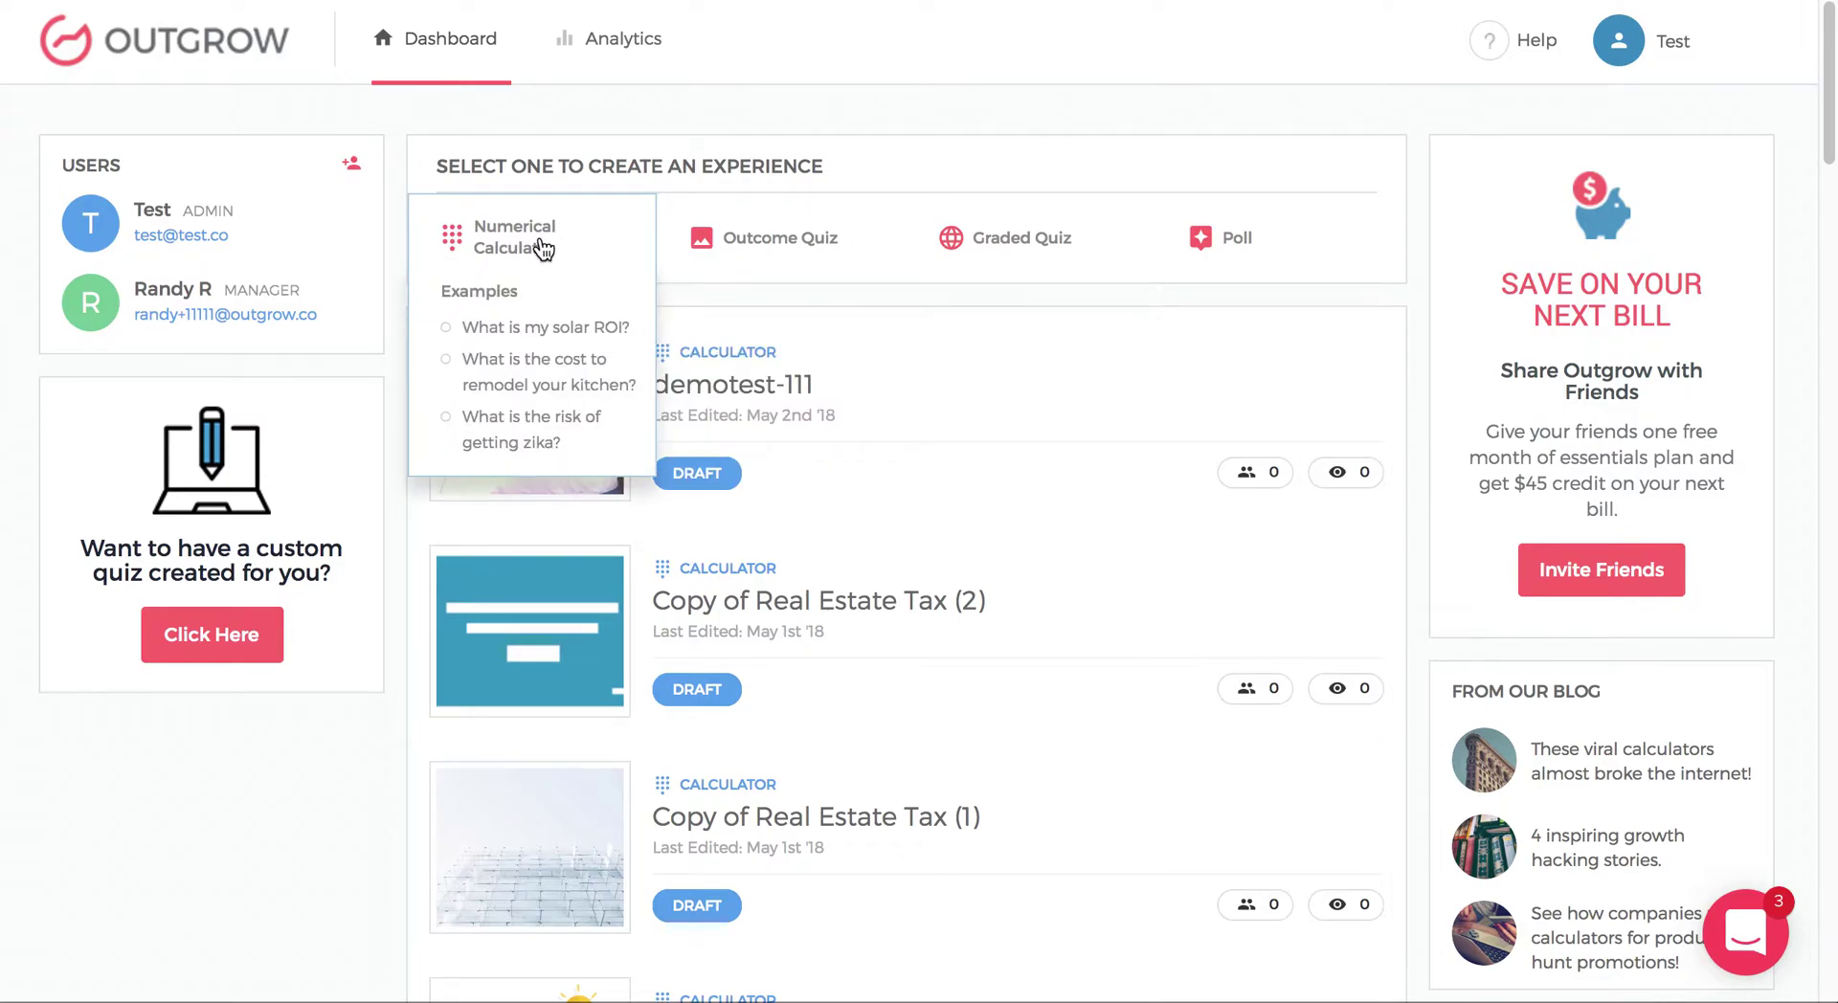
mouse_move(1282, 249)
mouse_move(806, 259)
left_click(794, 230)
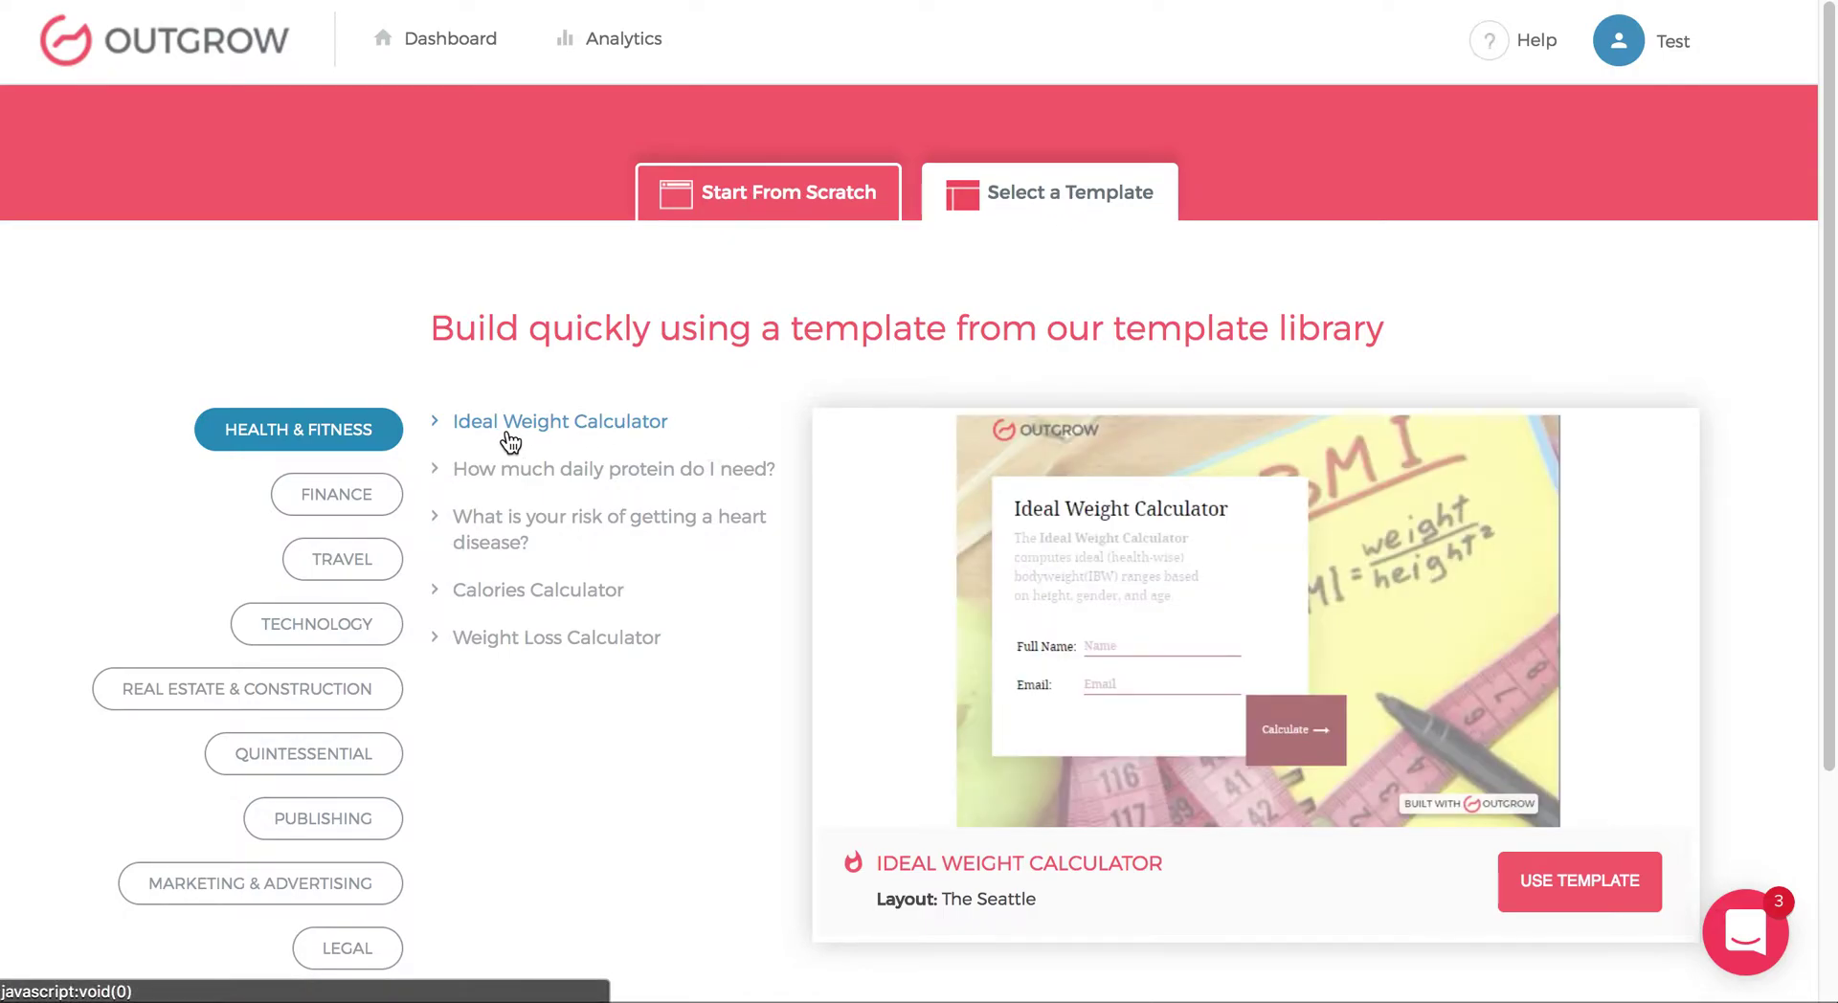
scroll(530, 427, "down", 3)
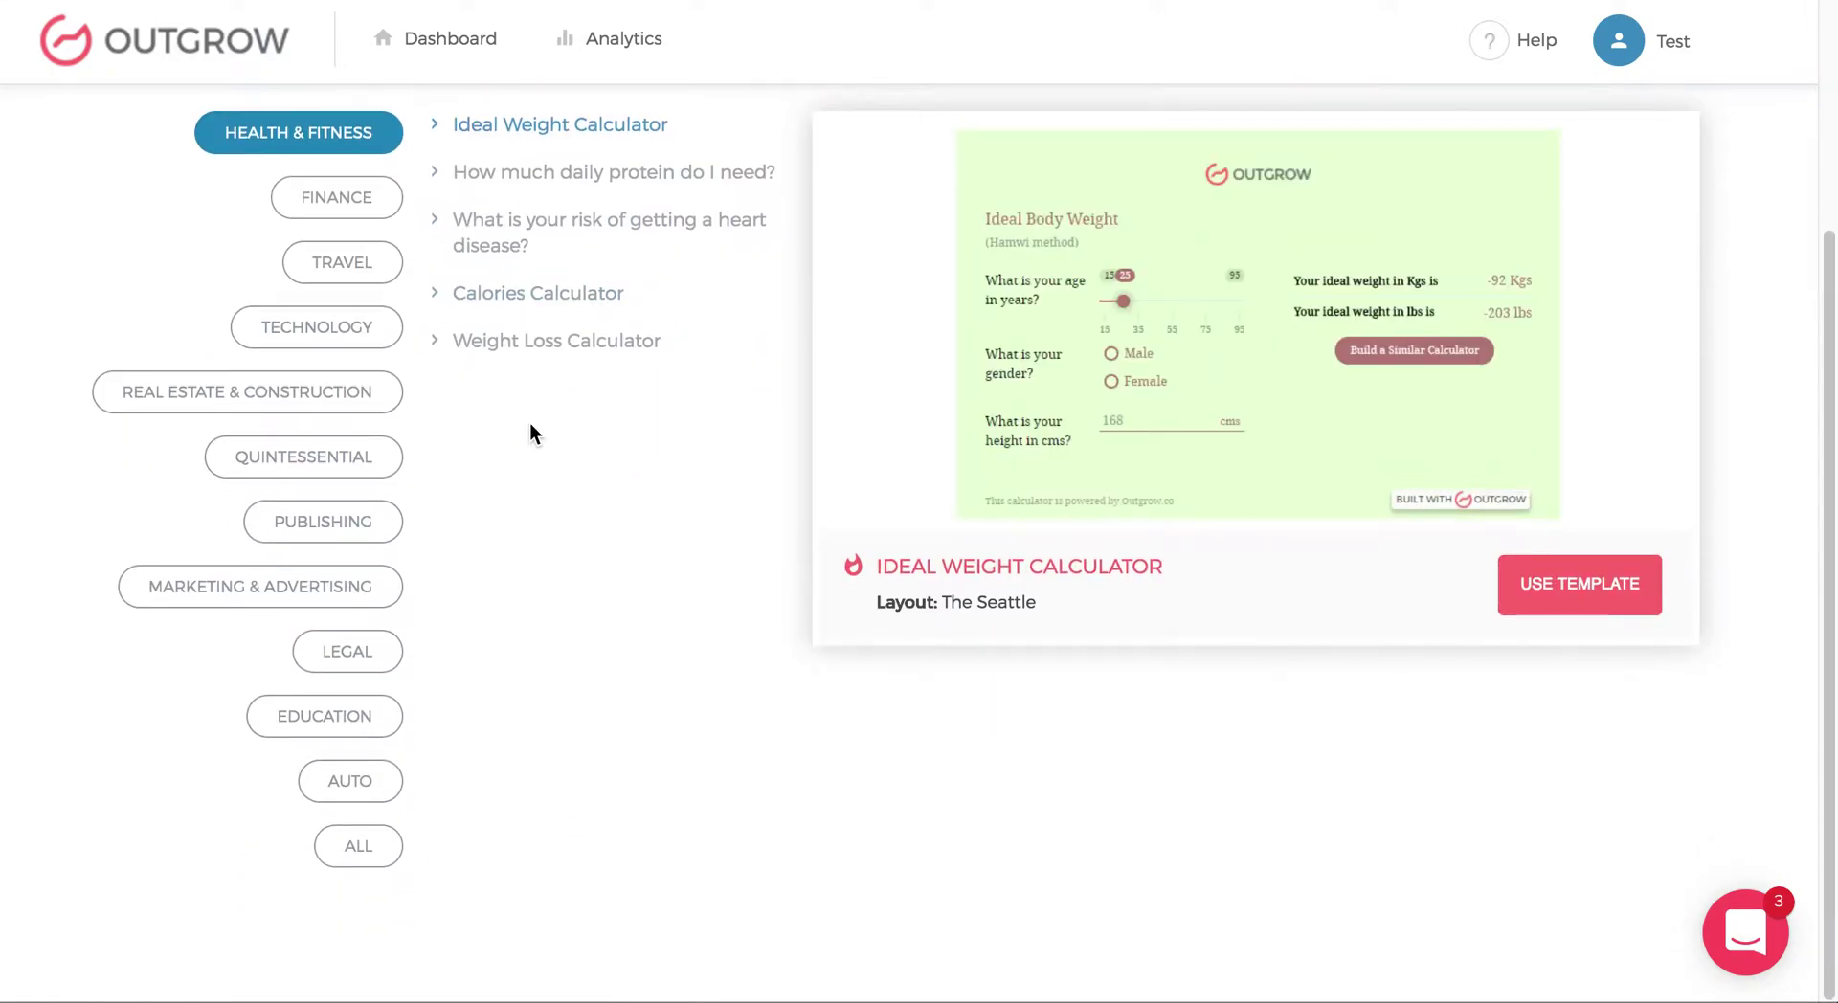
scroll(533, 429, "up", 3)
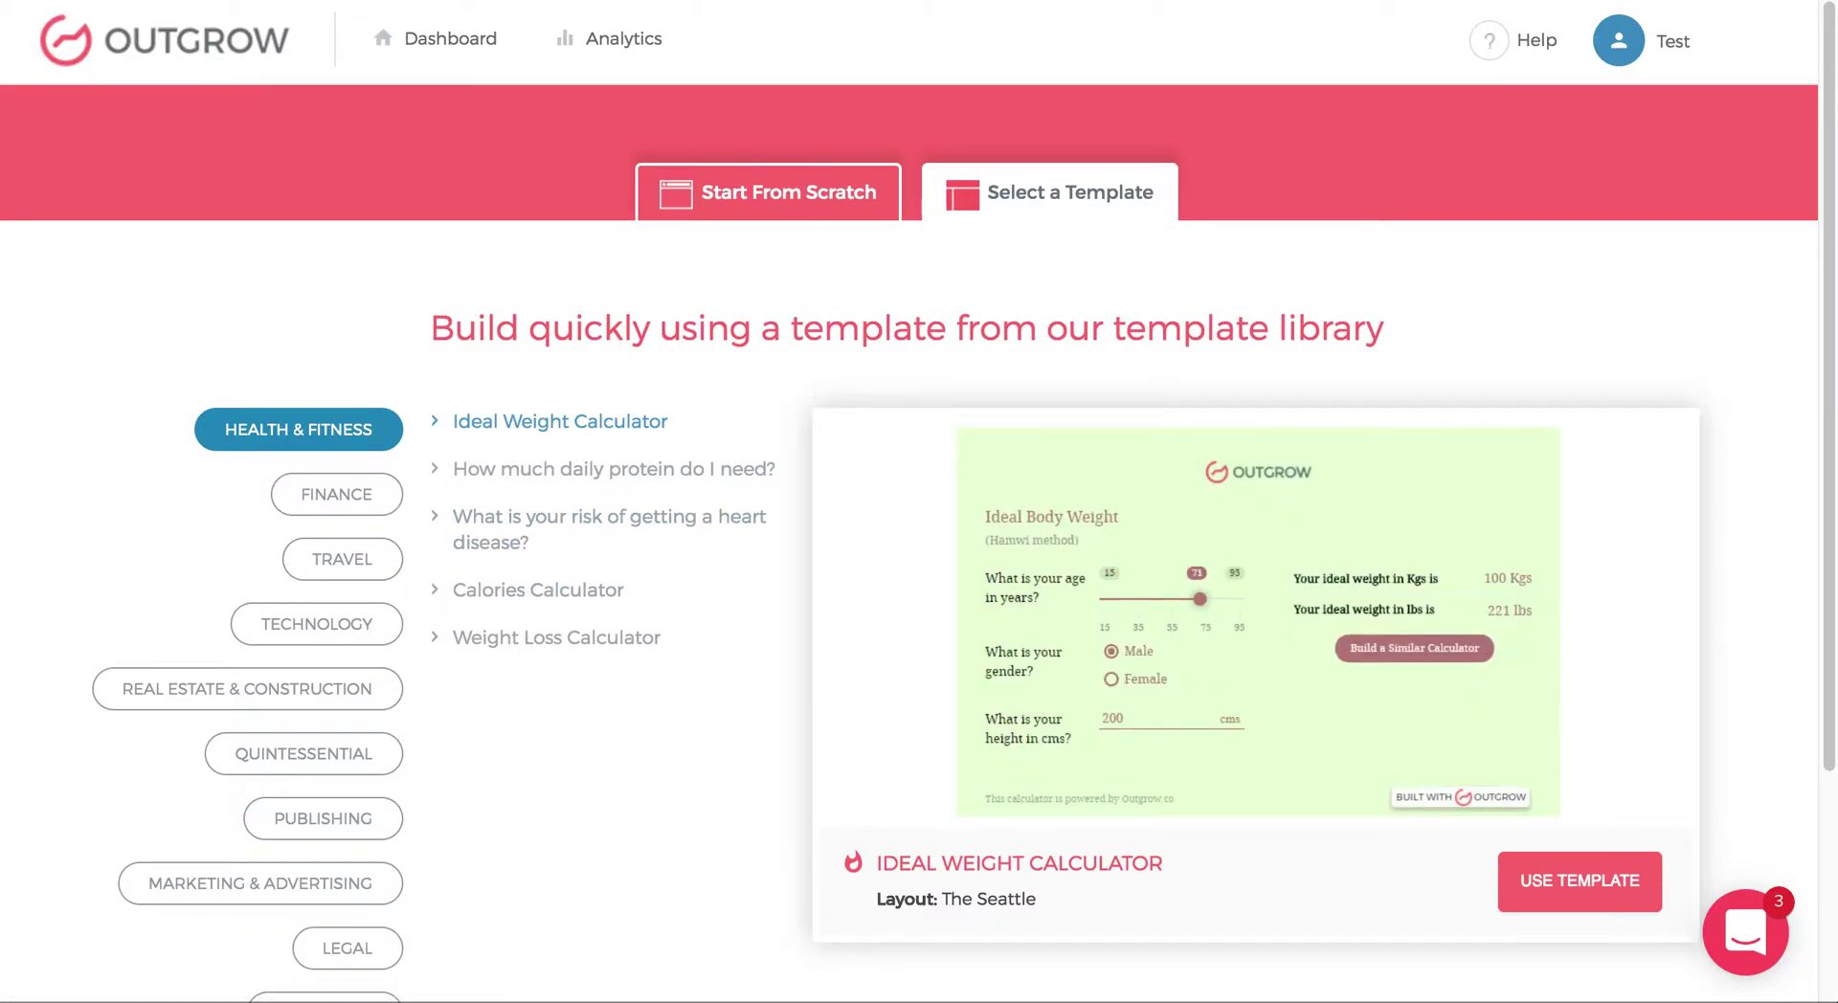
left_click(440, 38)
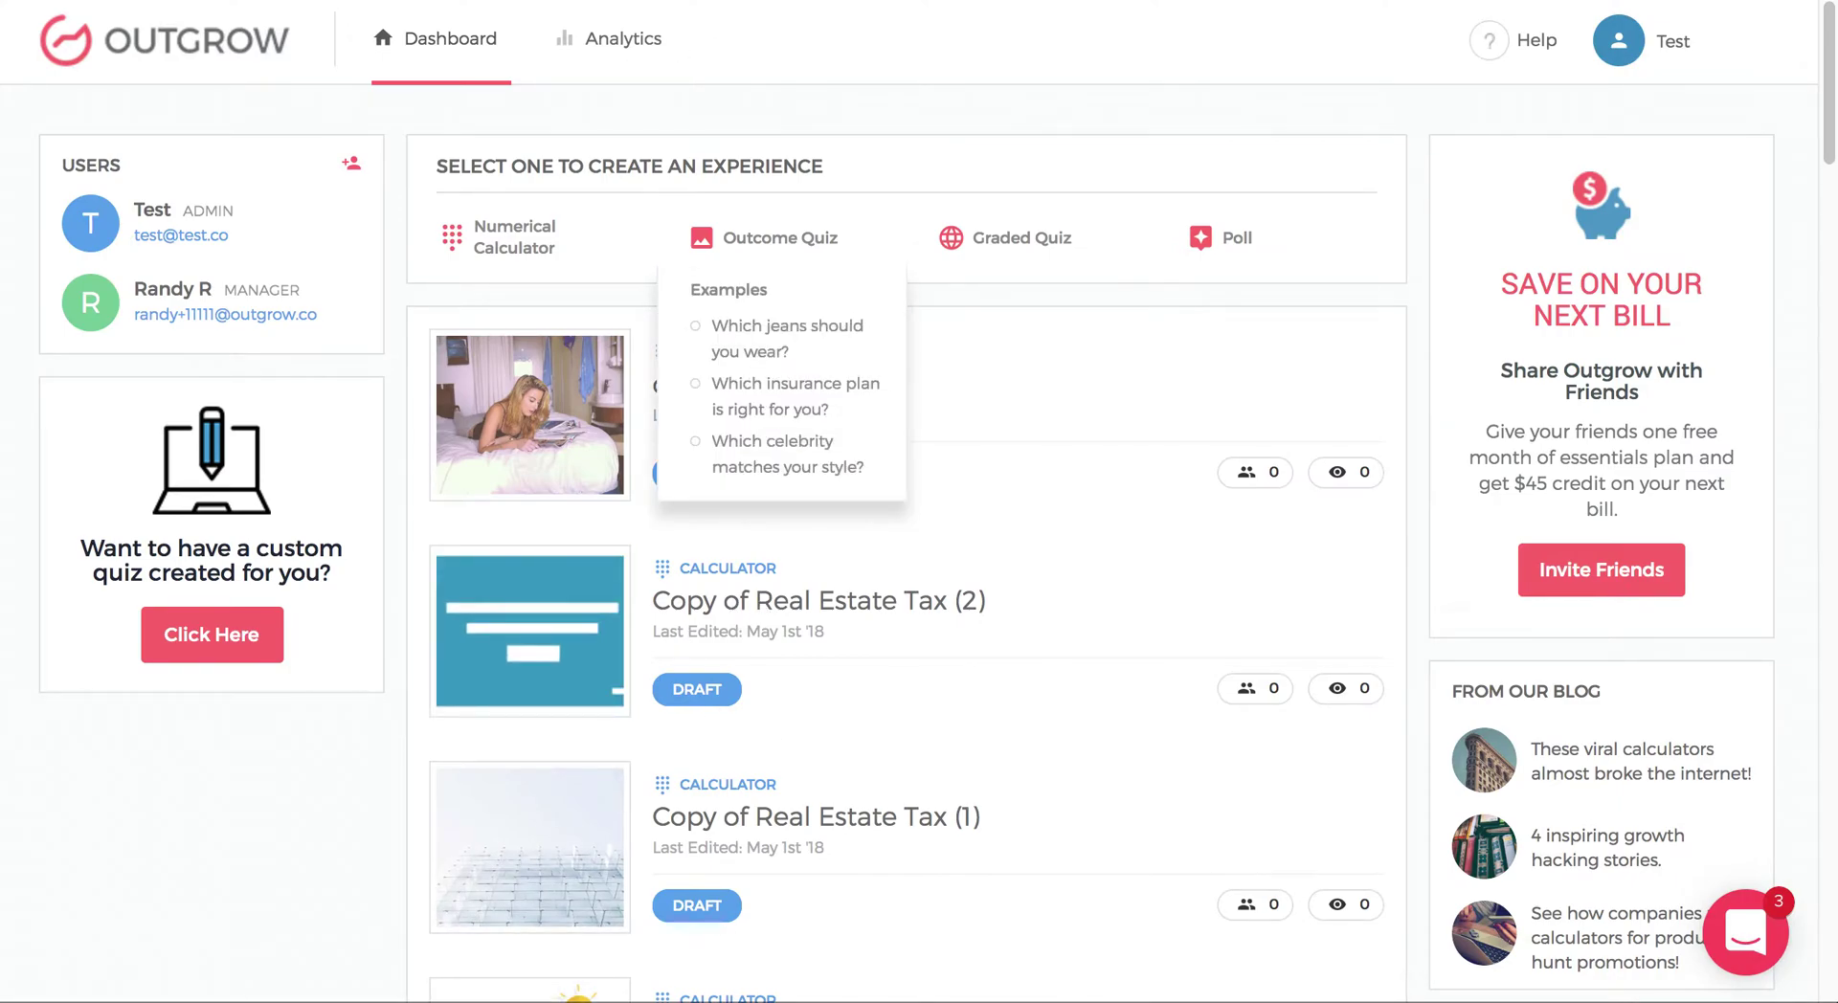
key("alt+Left")
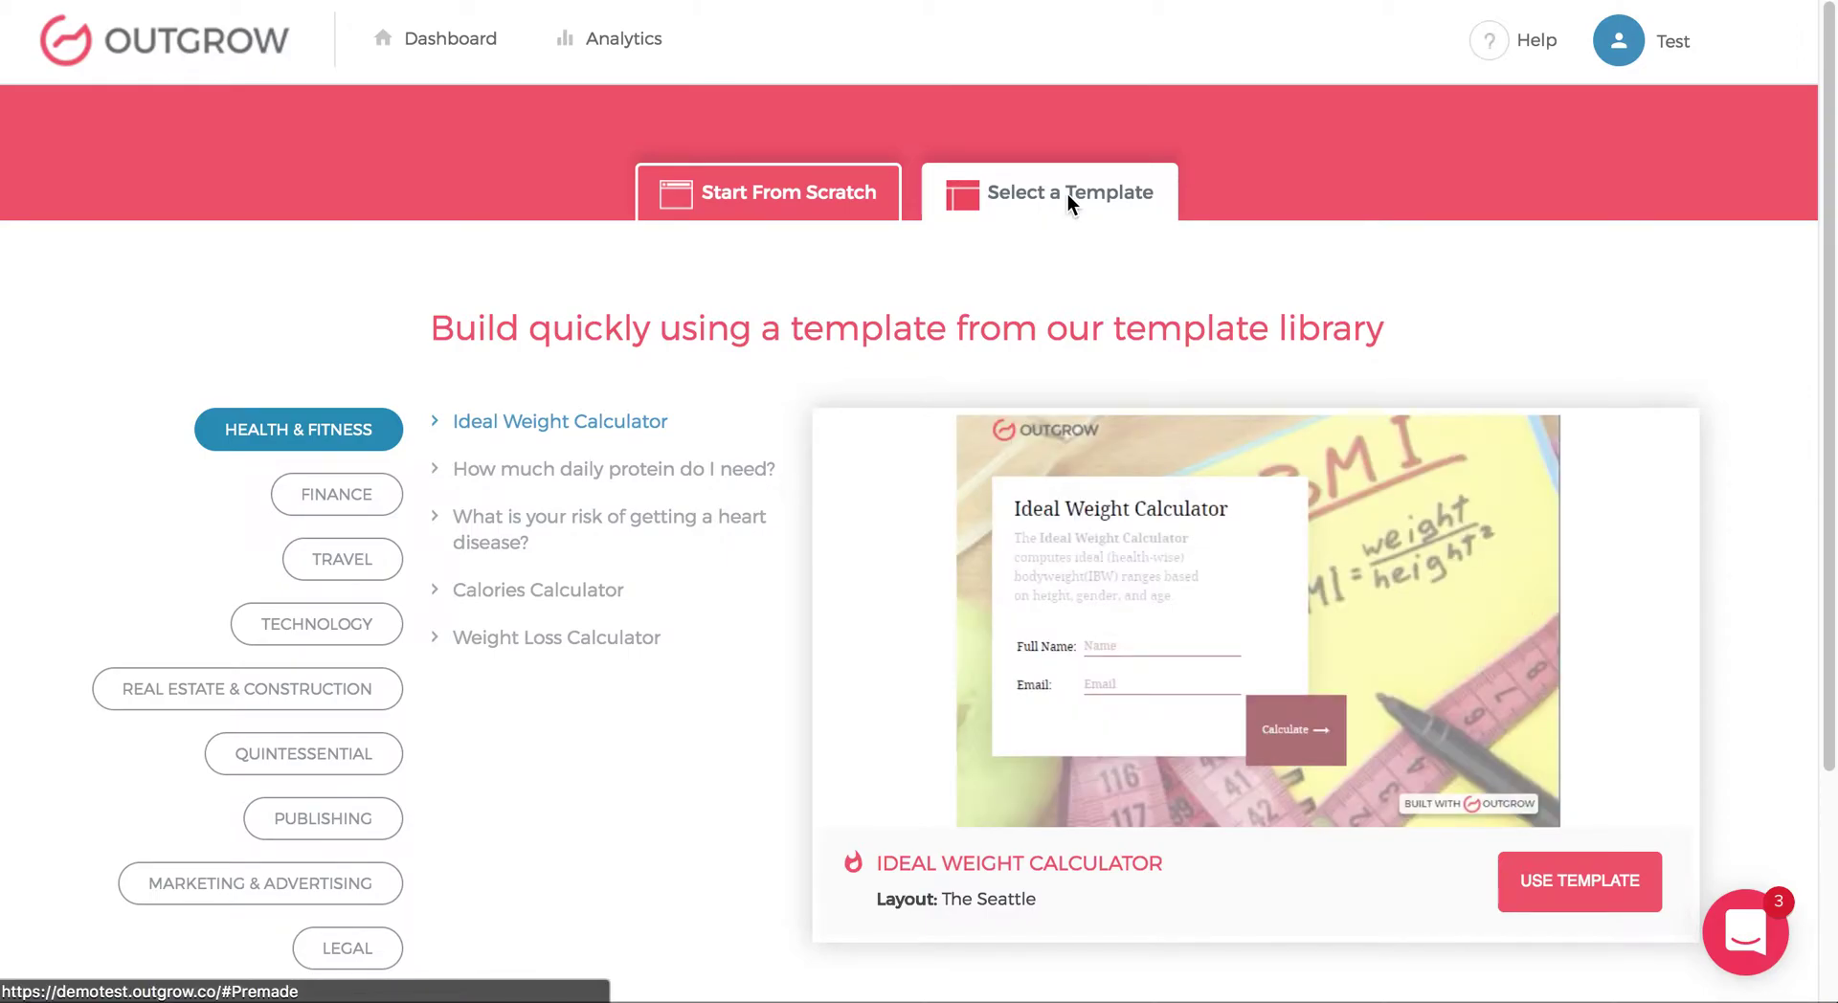
scroll(687, 466, "down", 2)
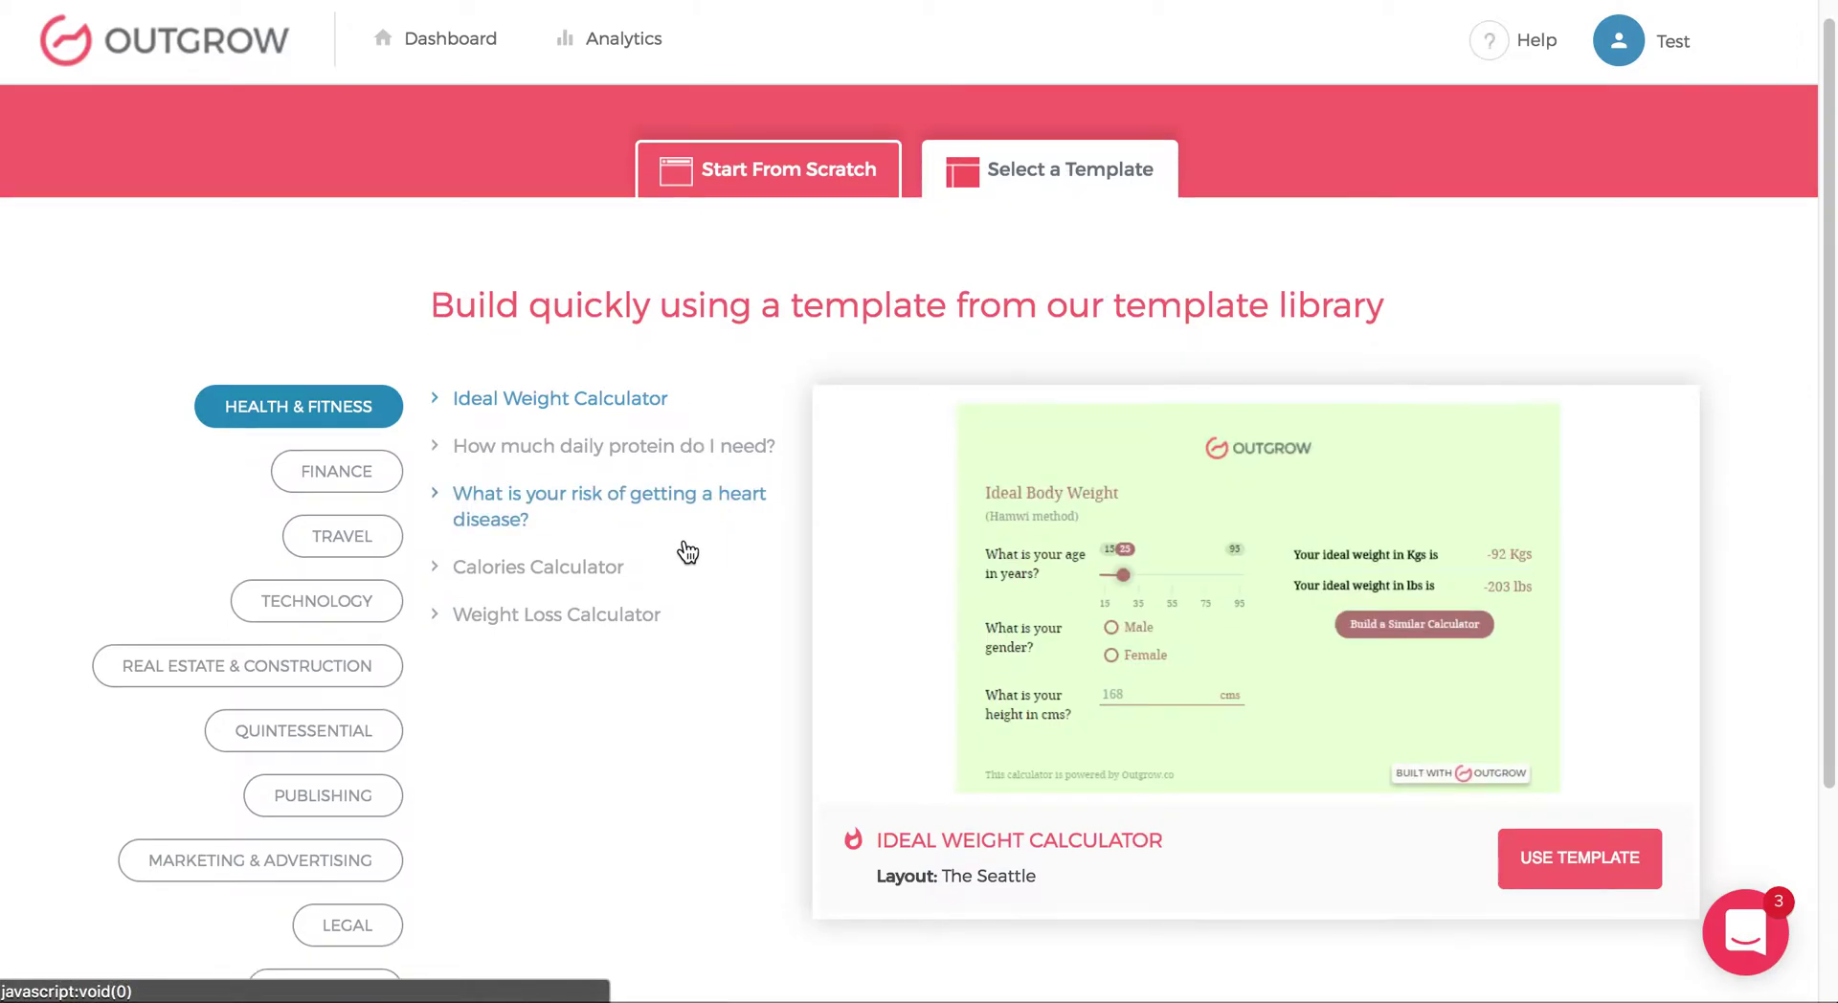
scroll(289, 494, "down", 4)
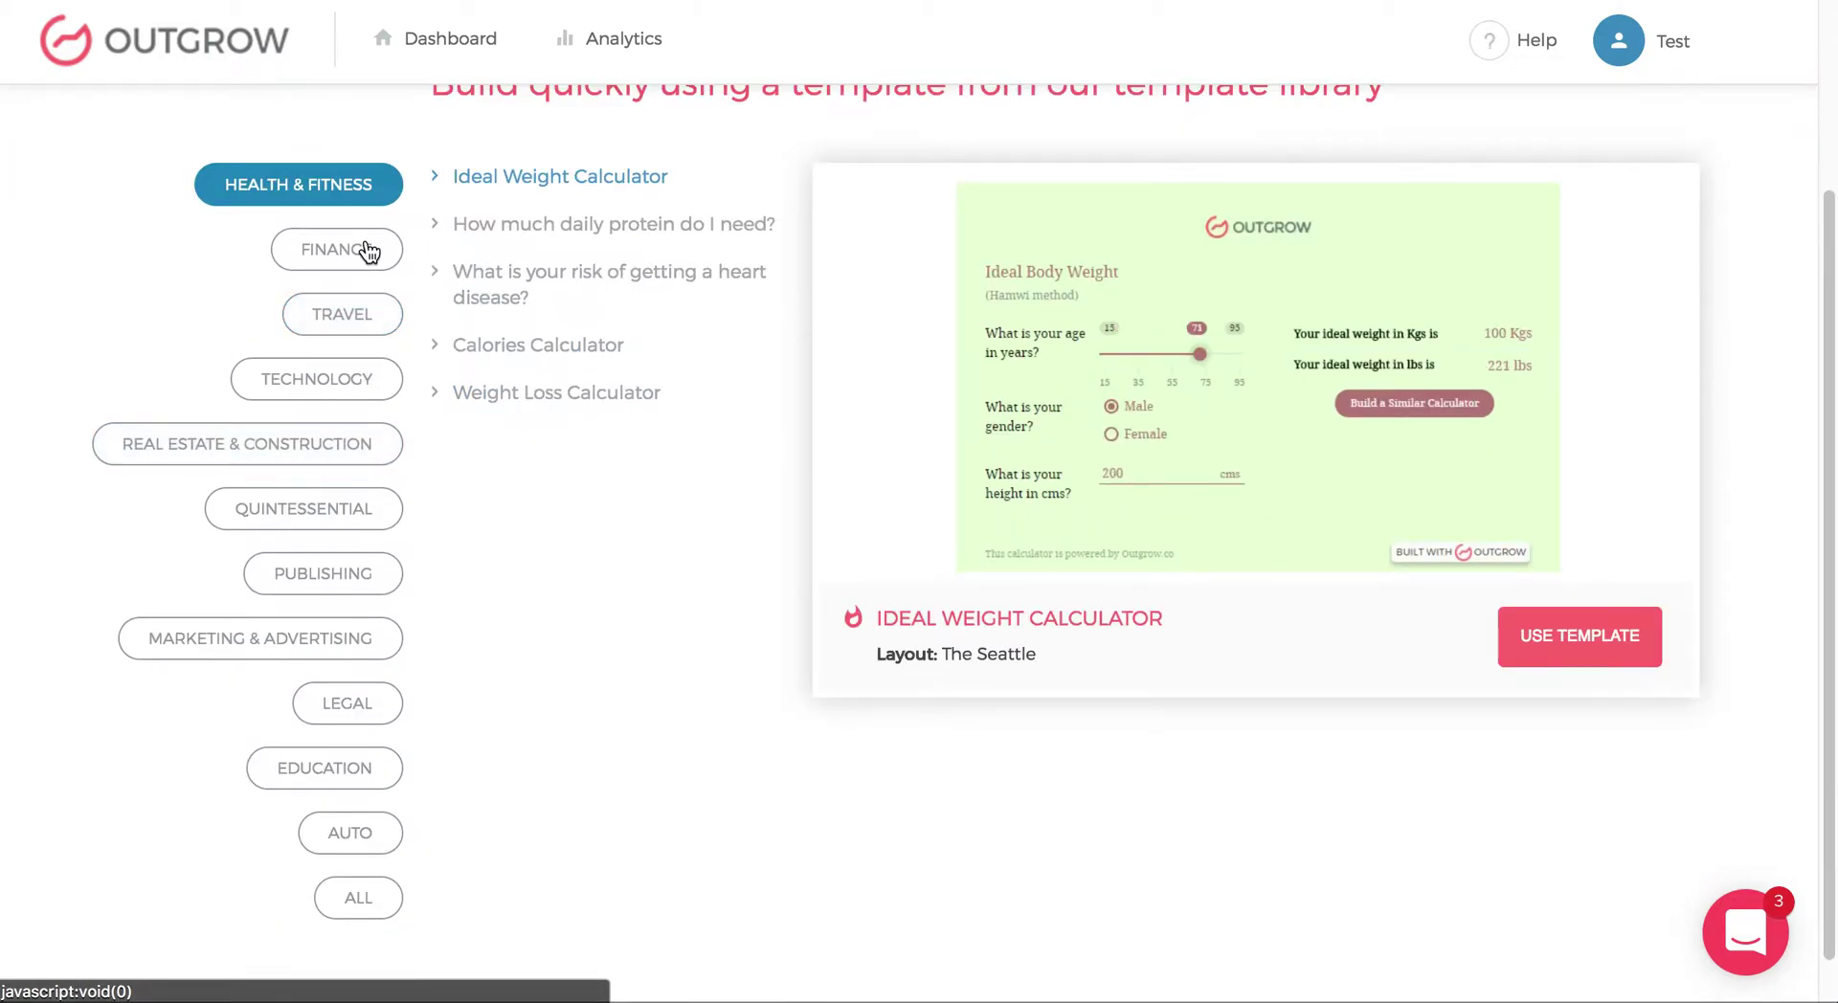
left_click(350, 253)
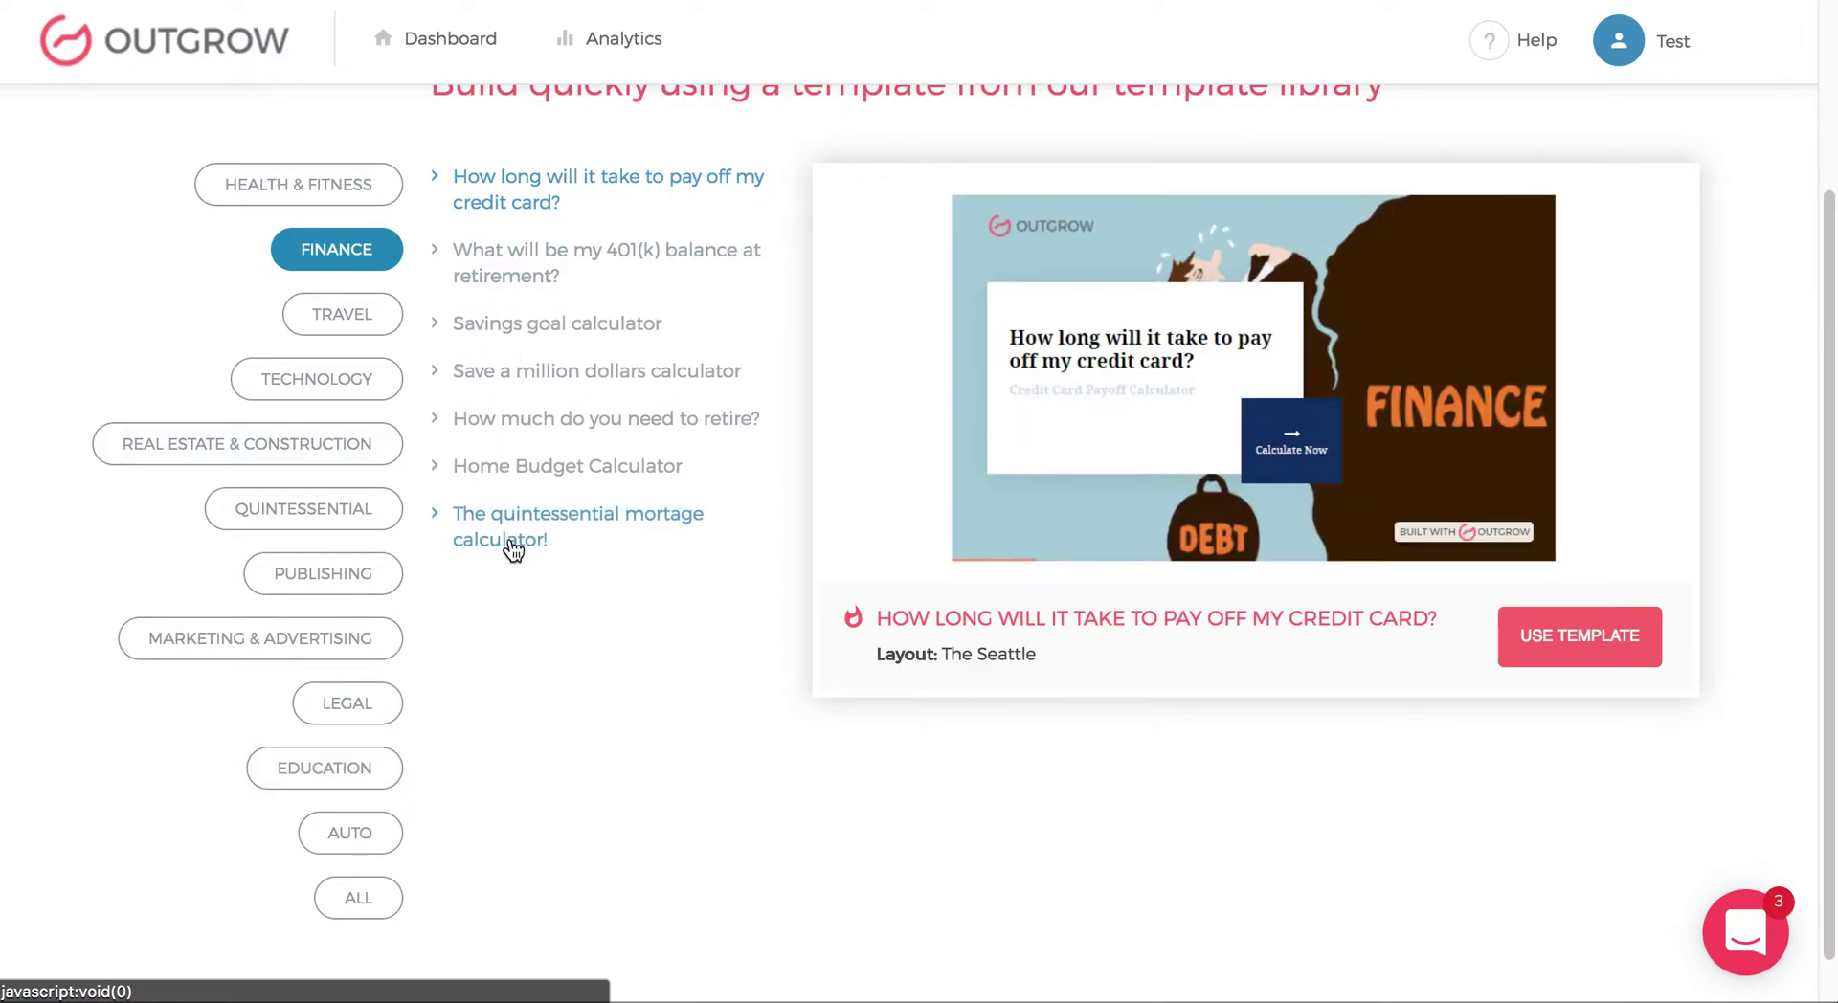
left_click(379, 905)
scroll(674, 637, "down", 15)
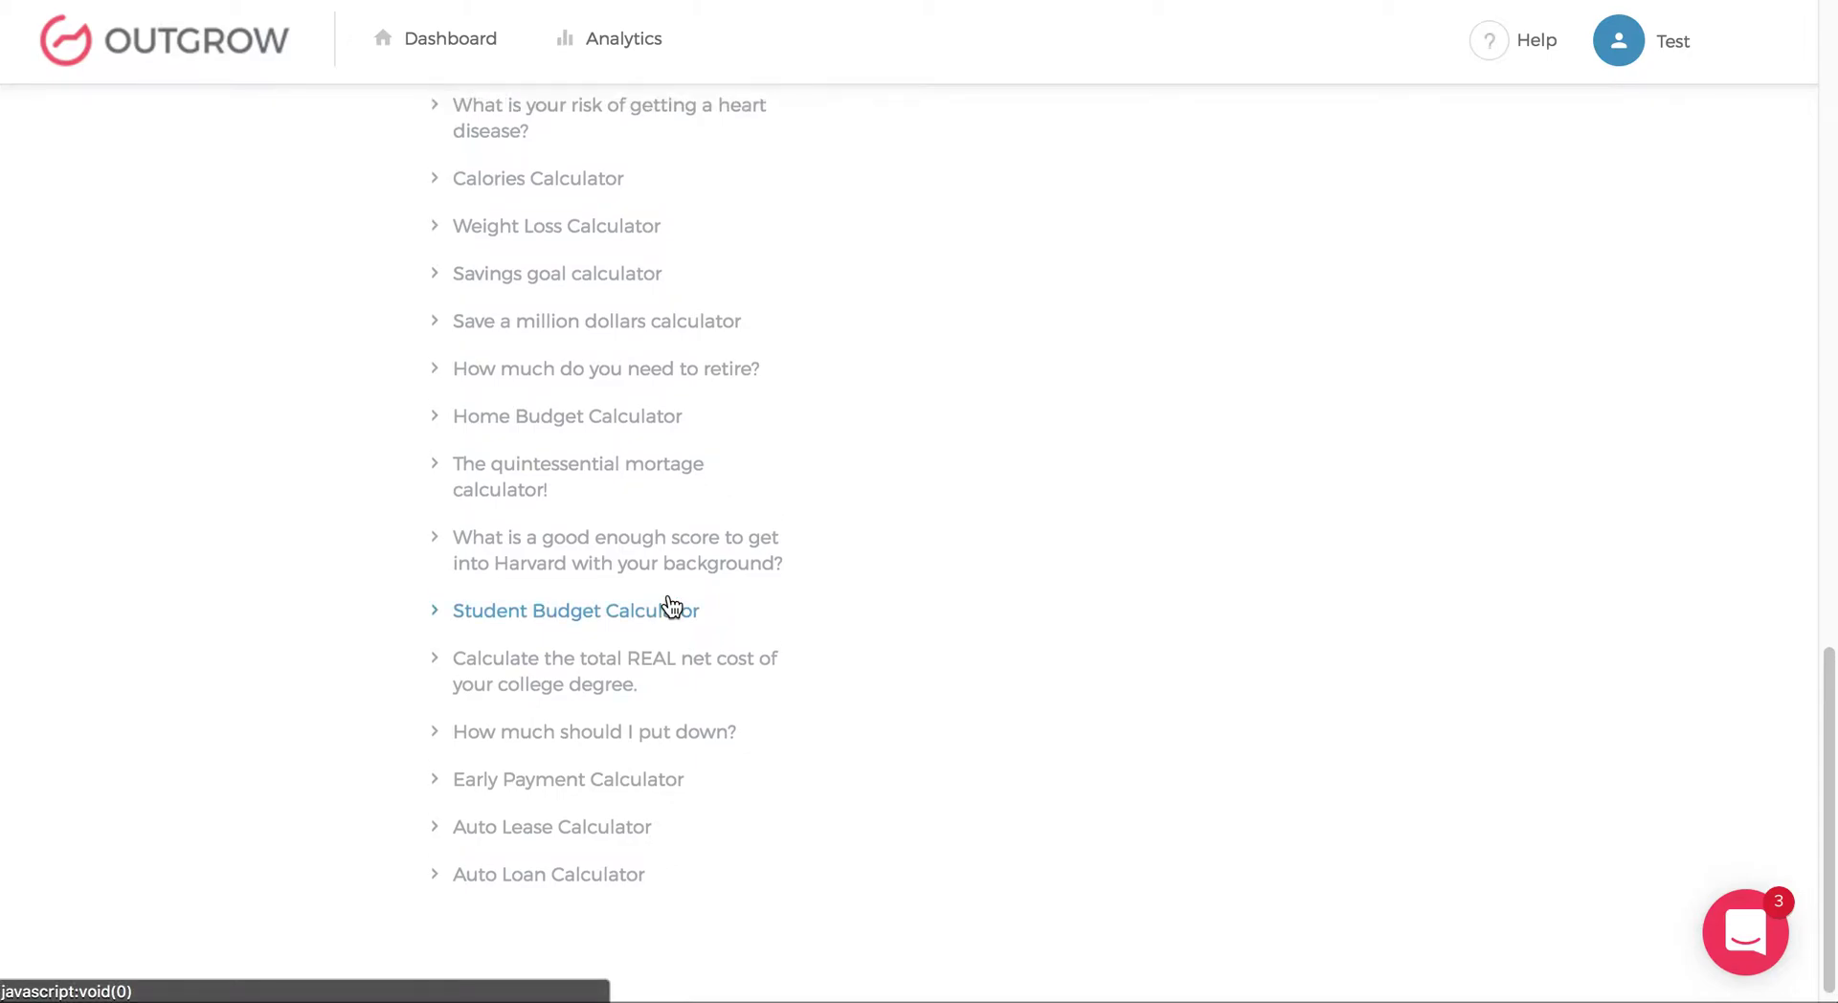
scroll(671, 605, "up", 15)
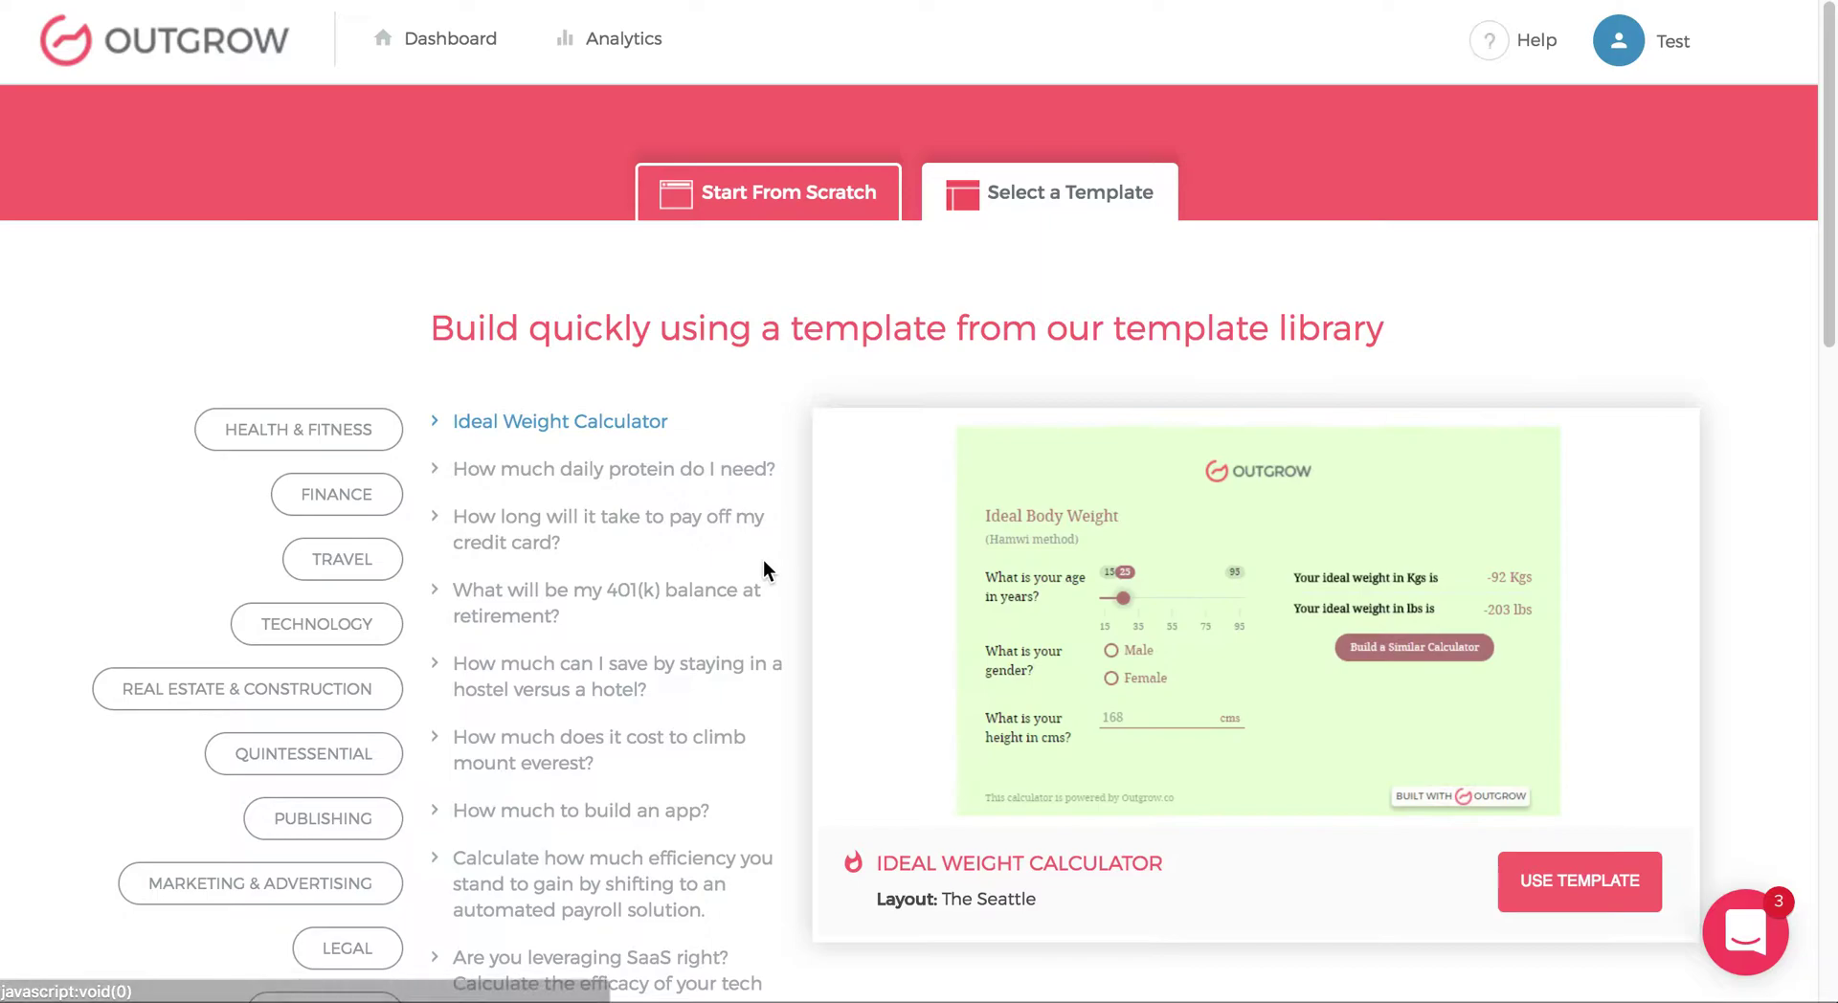
scroll(764, 563, "down", 5)
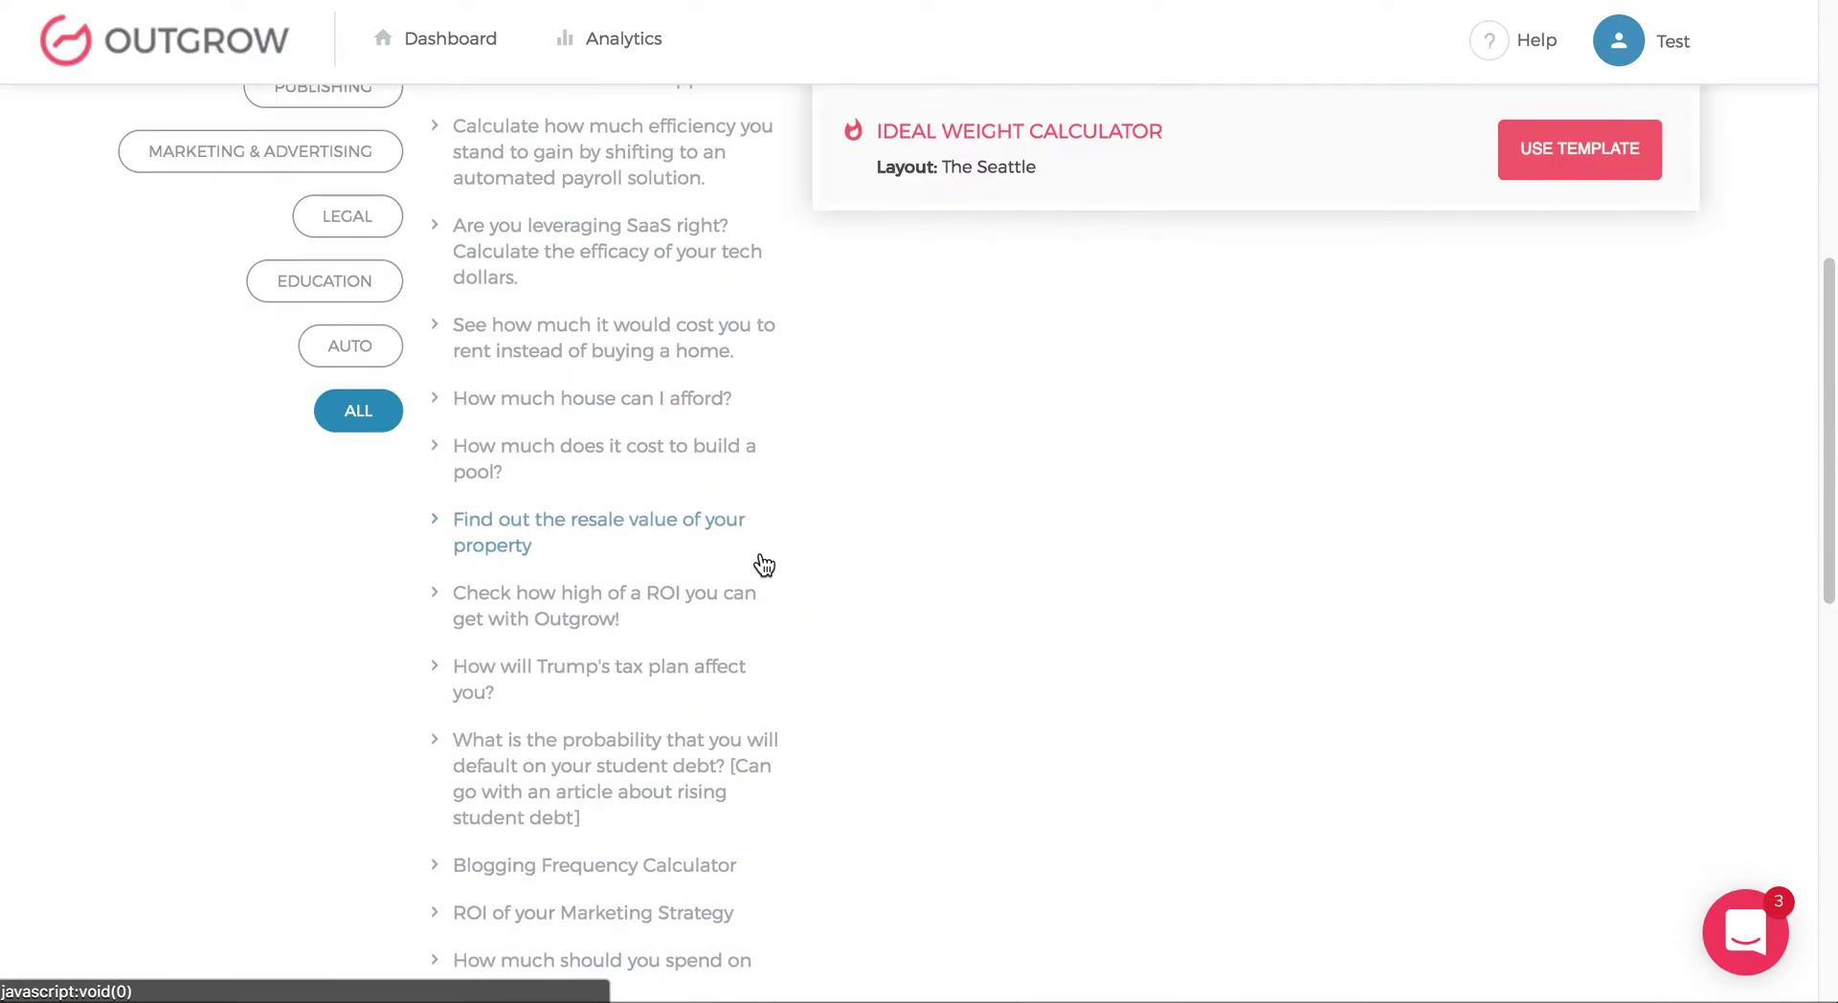
scroll(400, 345, "up", 7)
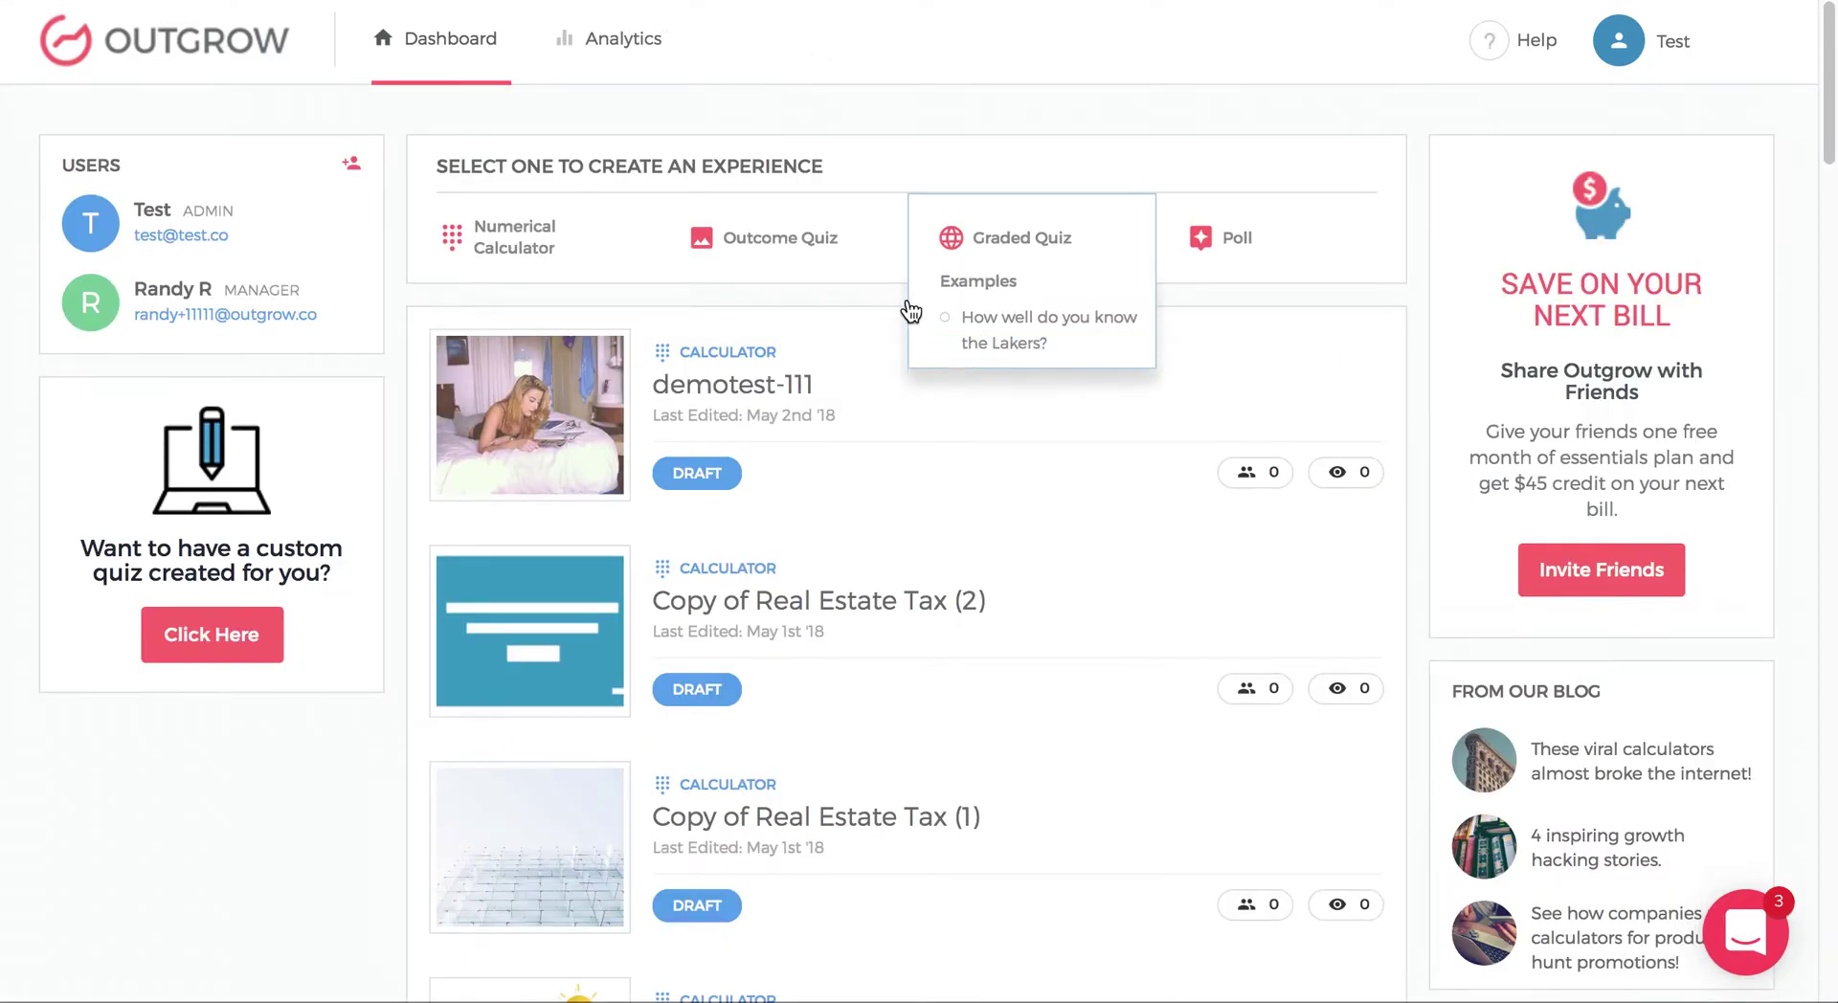
left_click(1021, 237)
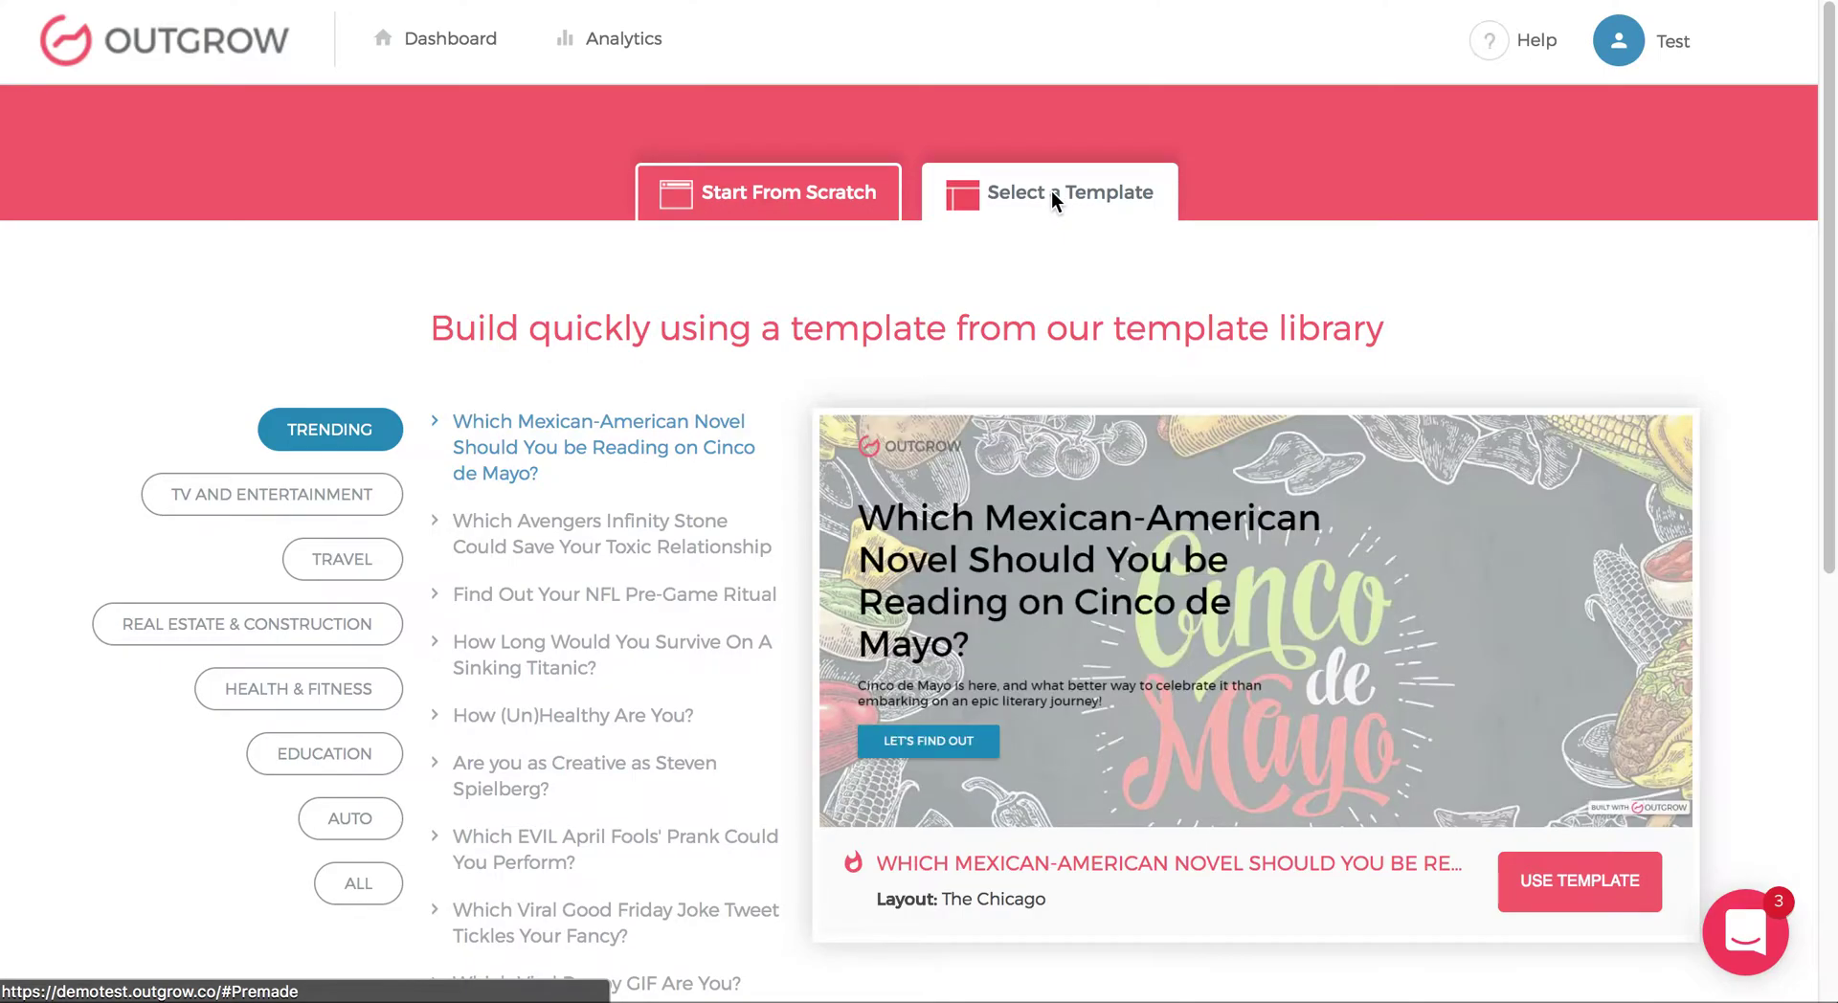
Step: Browse the quiz templates from all categories
scroll(704, 464, "down", 3)
scroll(703, 462, "down", 5)
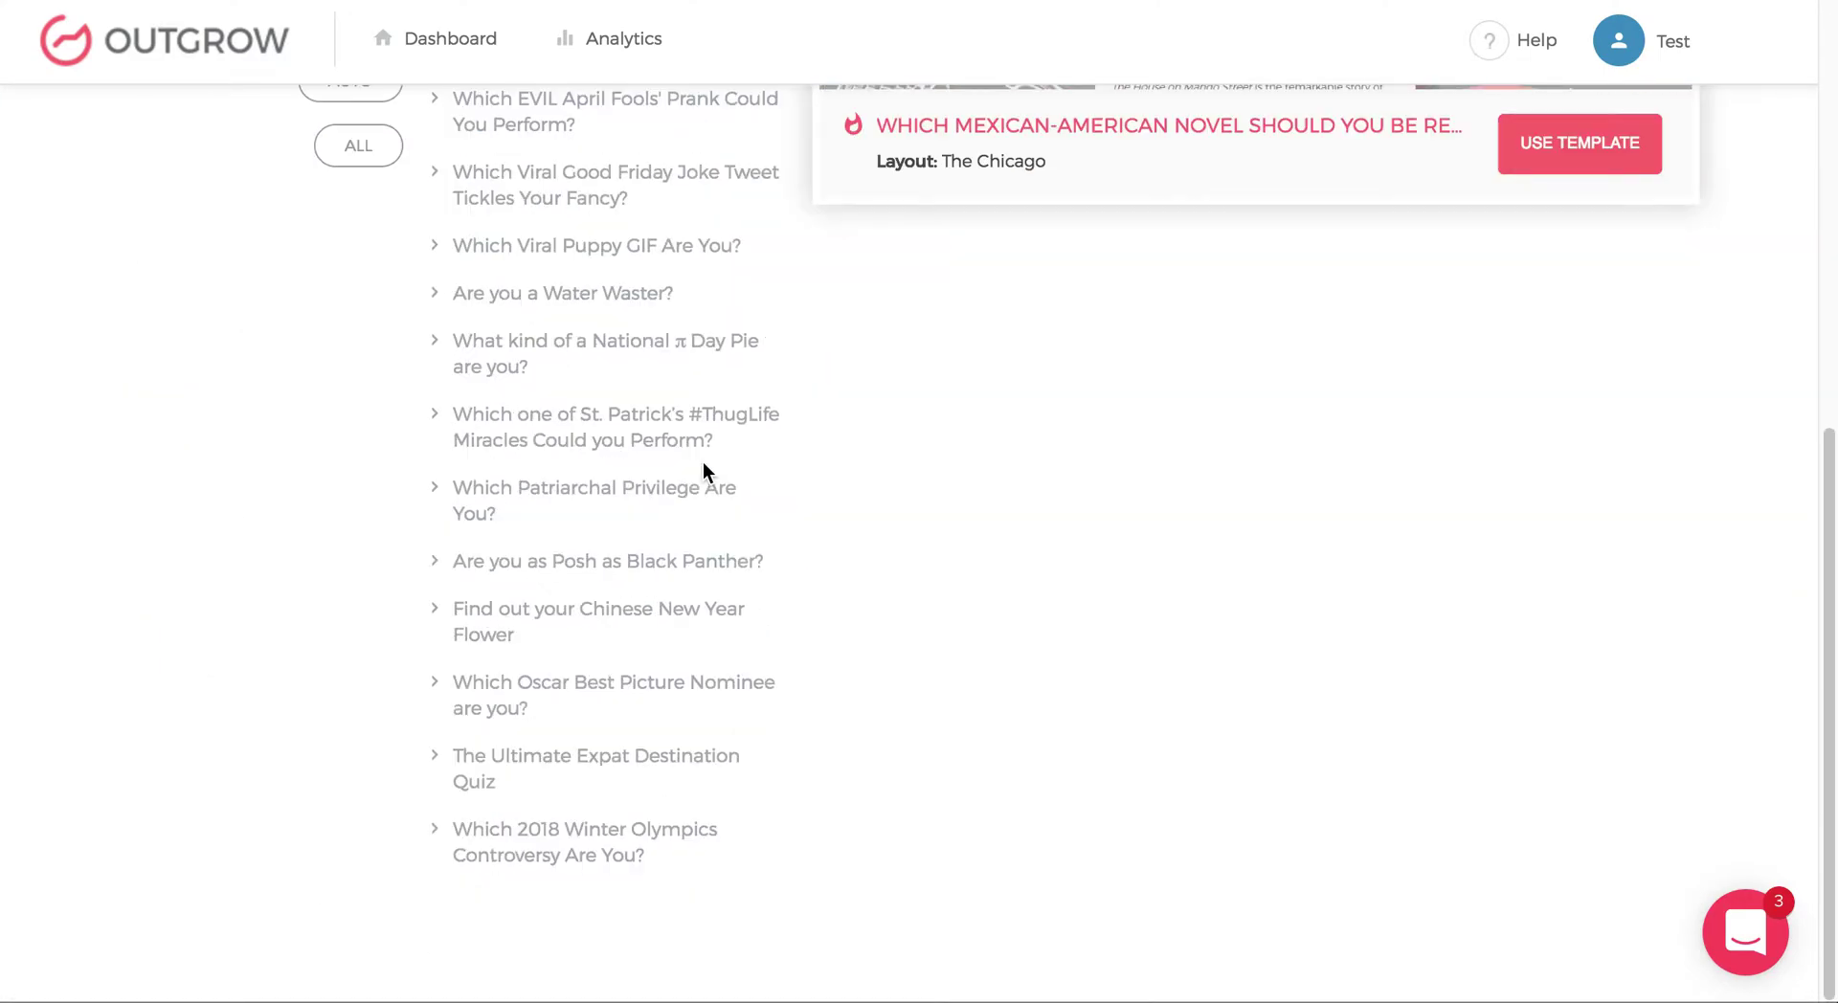
scroll(703, 461, "up", 6)
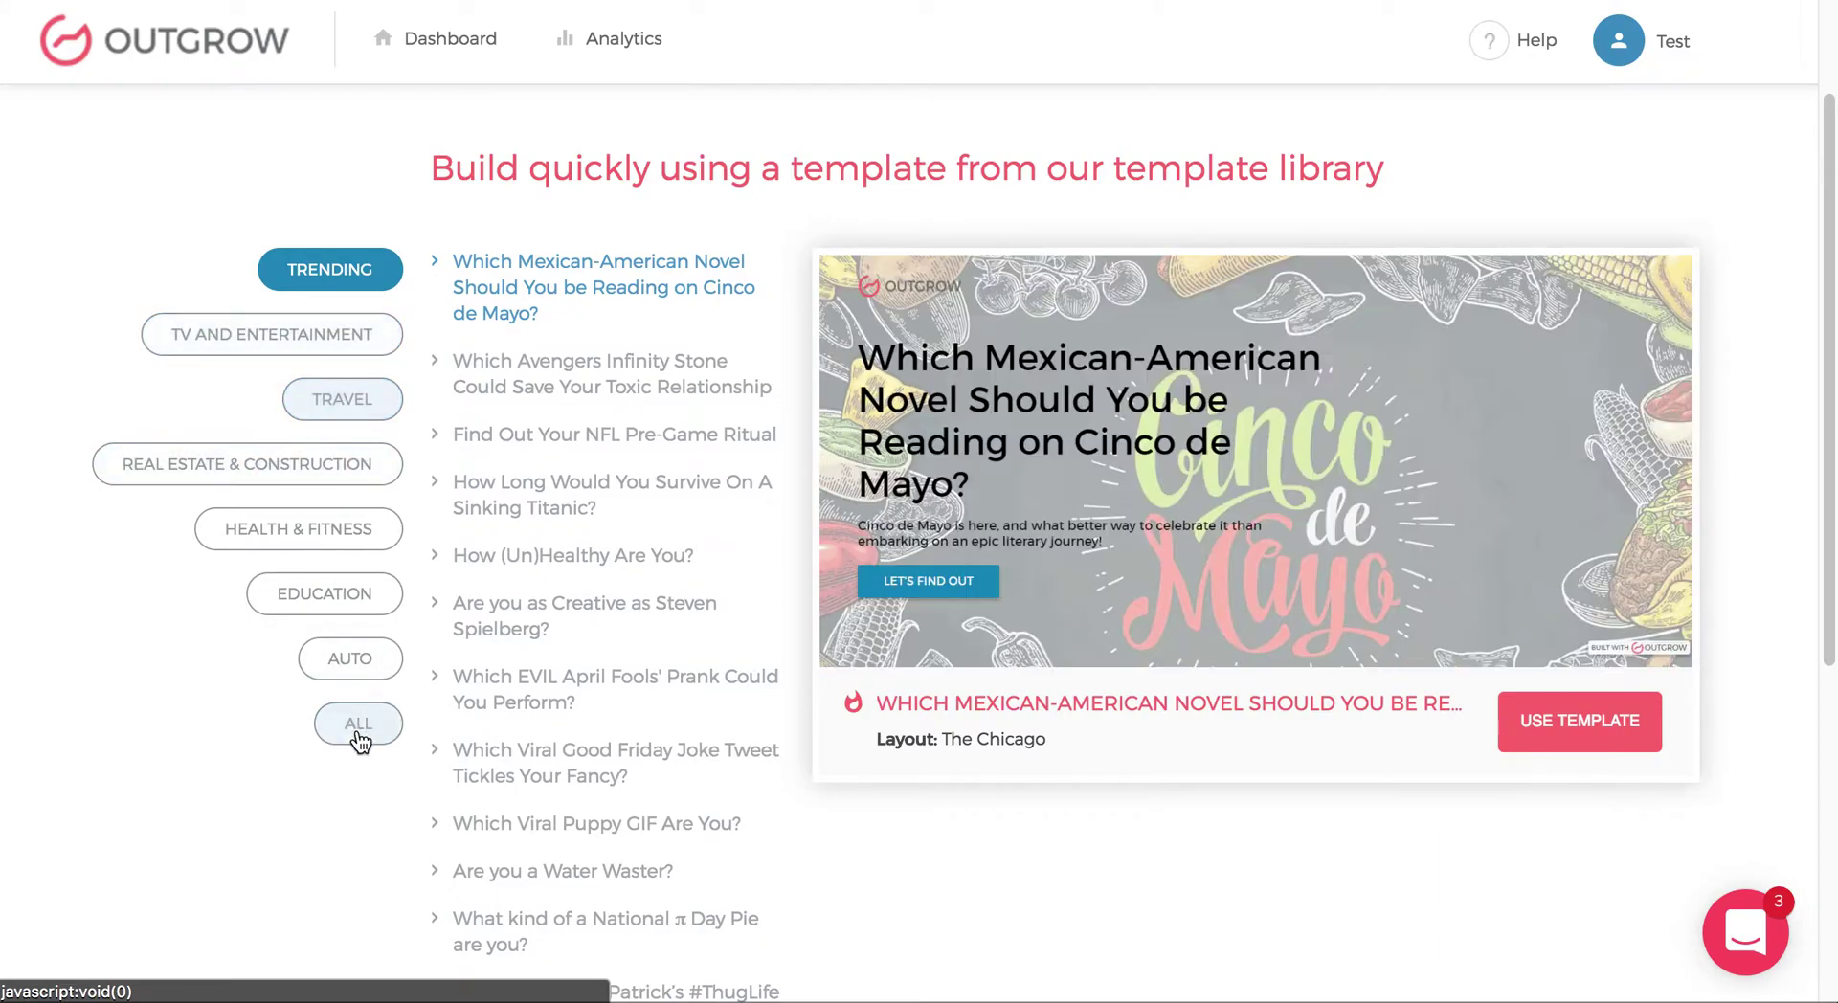
left_click(357, 730)
scroll(637, 612, "down", 10)
scroll(634, 608, "up", 3)
scroll(635, 608, "up", 10)
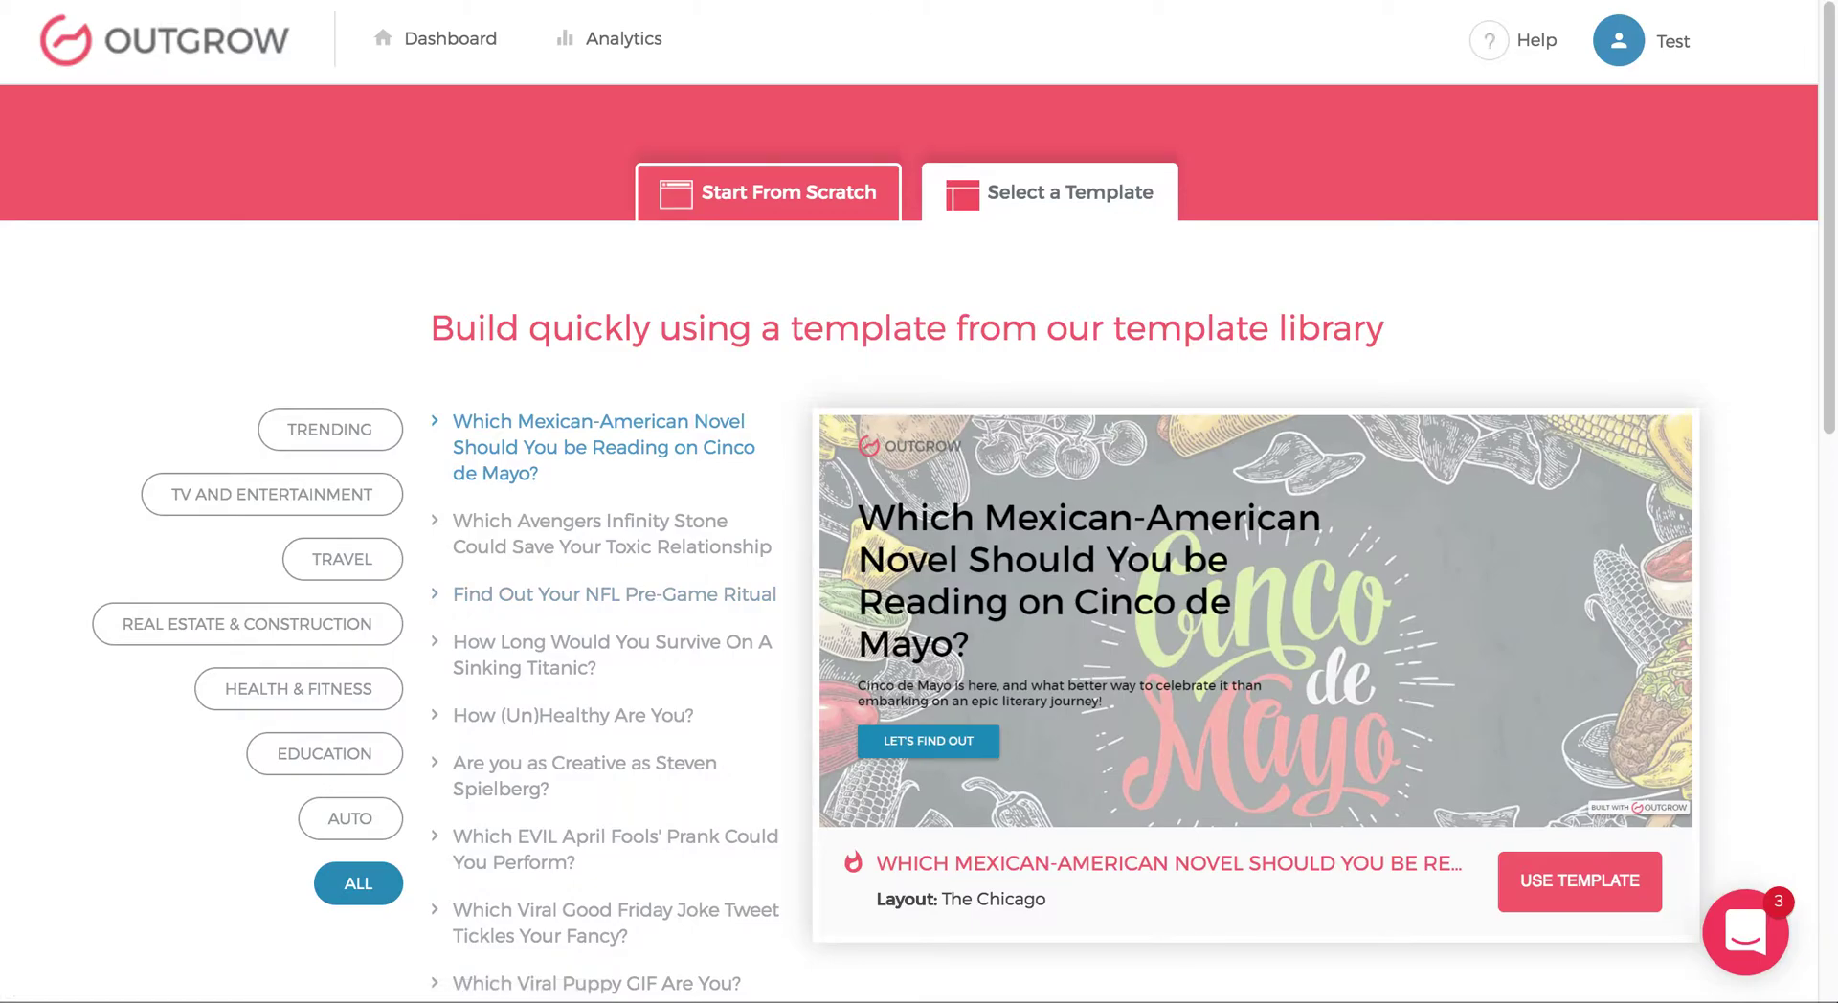
Step: Compare Trending and All templates, then filter the library to travel calculator templates
left_click(330, 428)
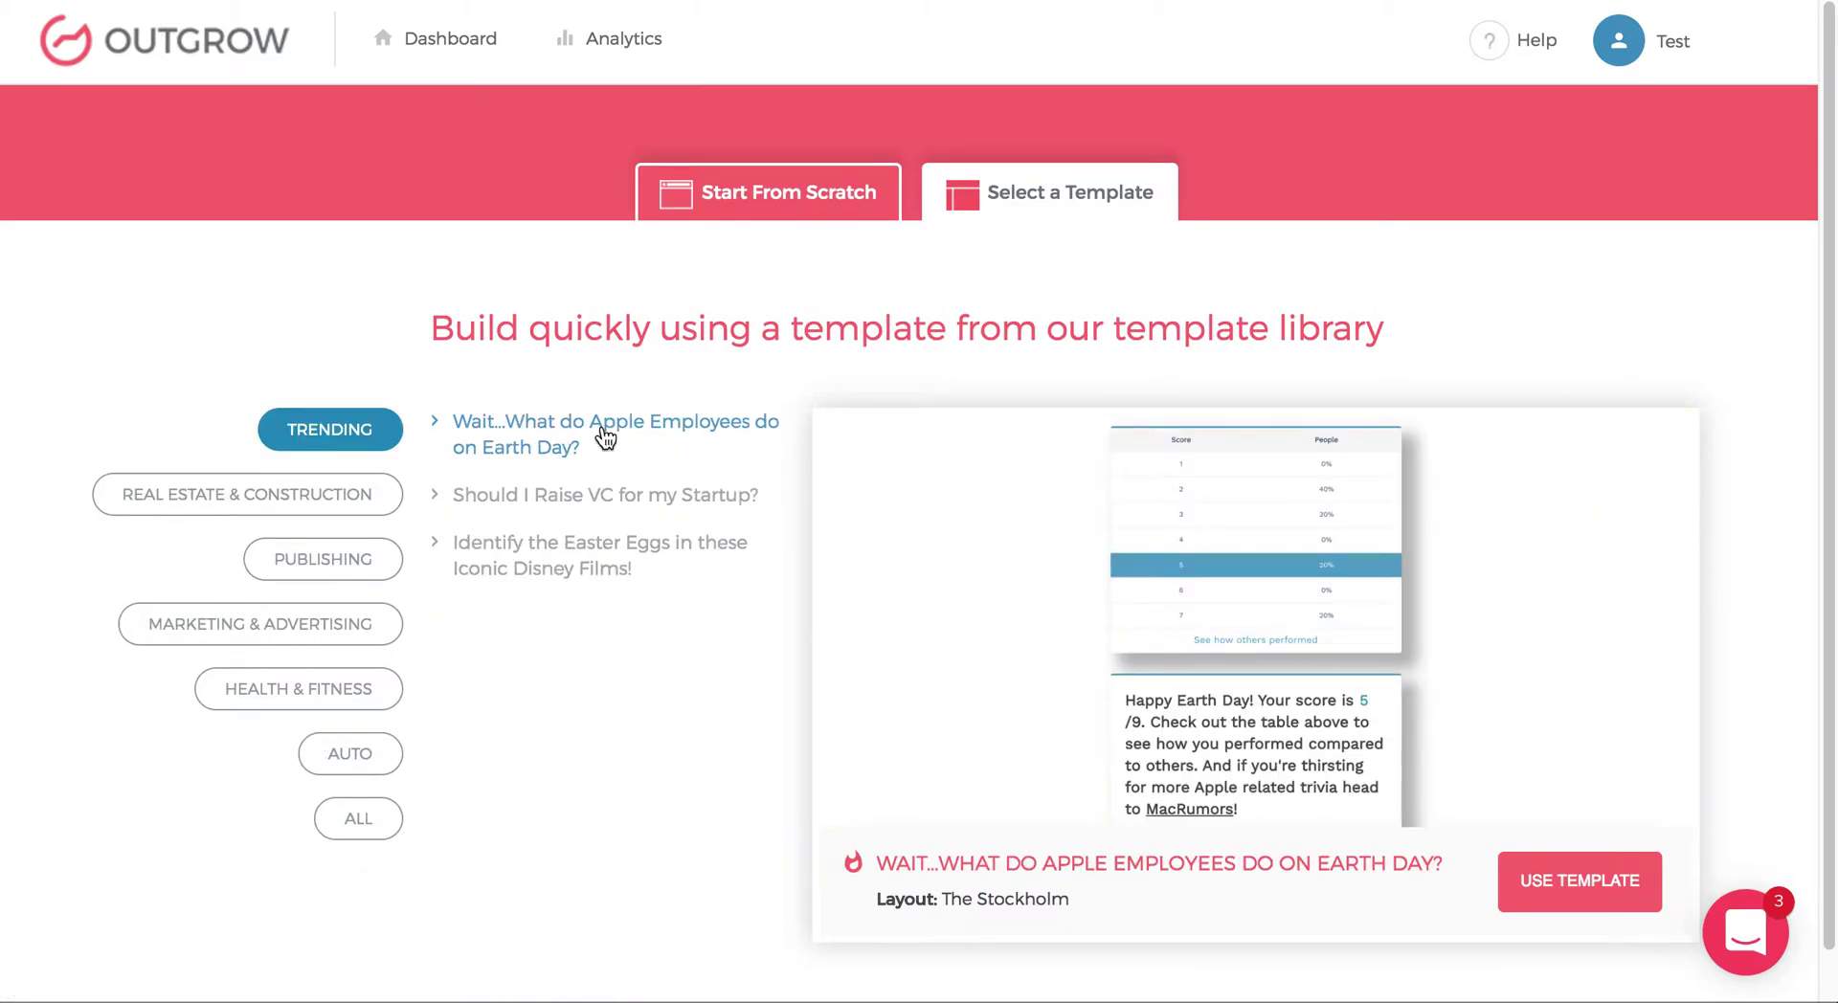
left_click(358, 818)
scroll(603, 635, "down", 3)
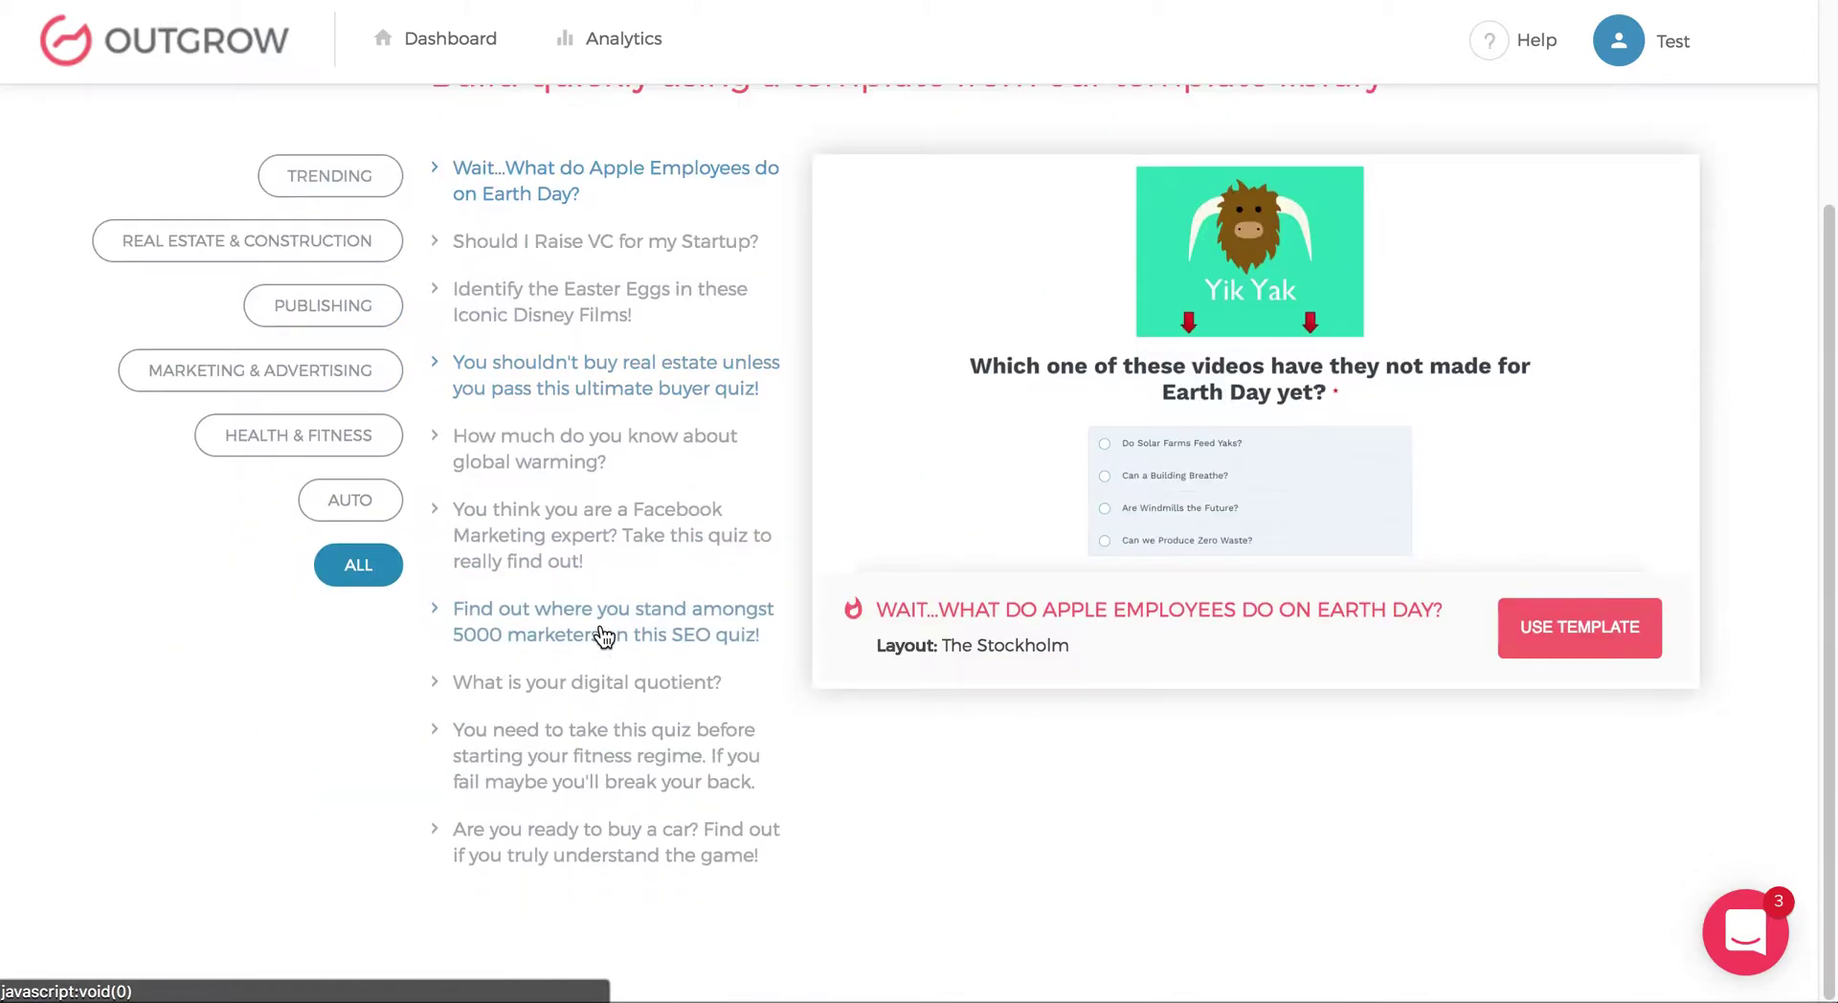
scroll(603, 635, "up", 3)
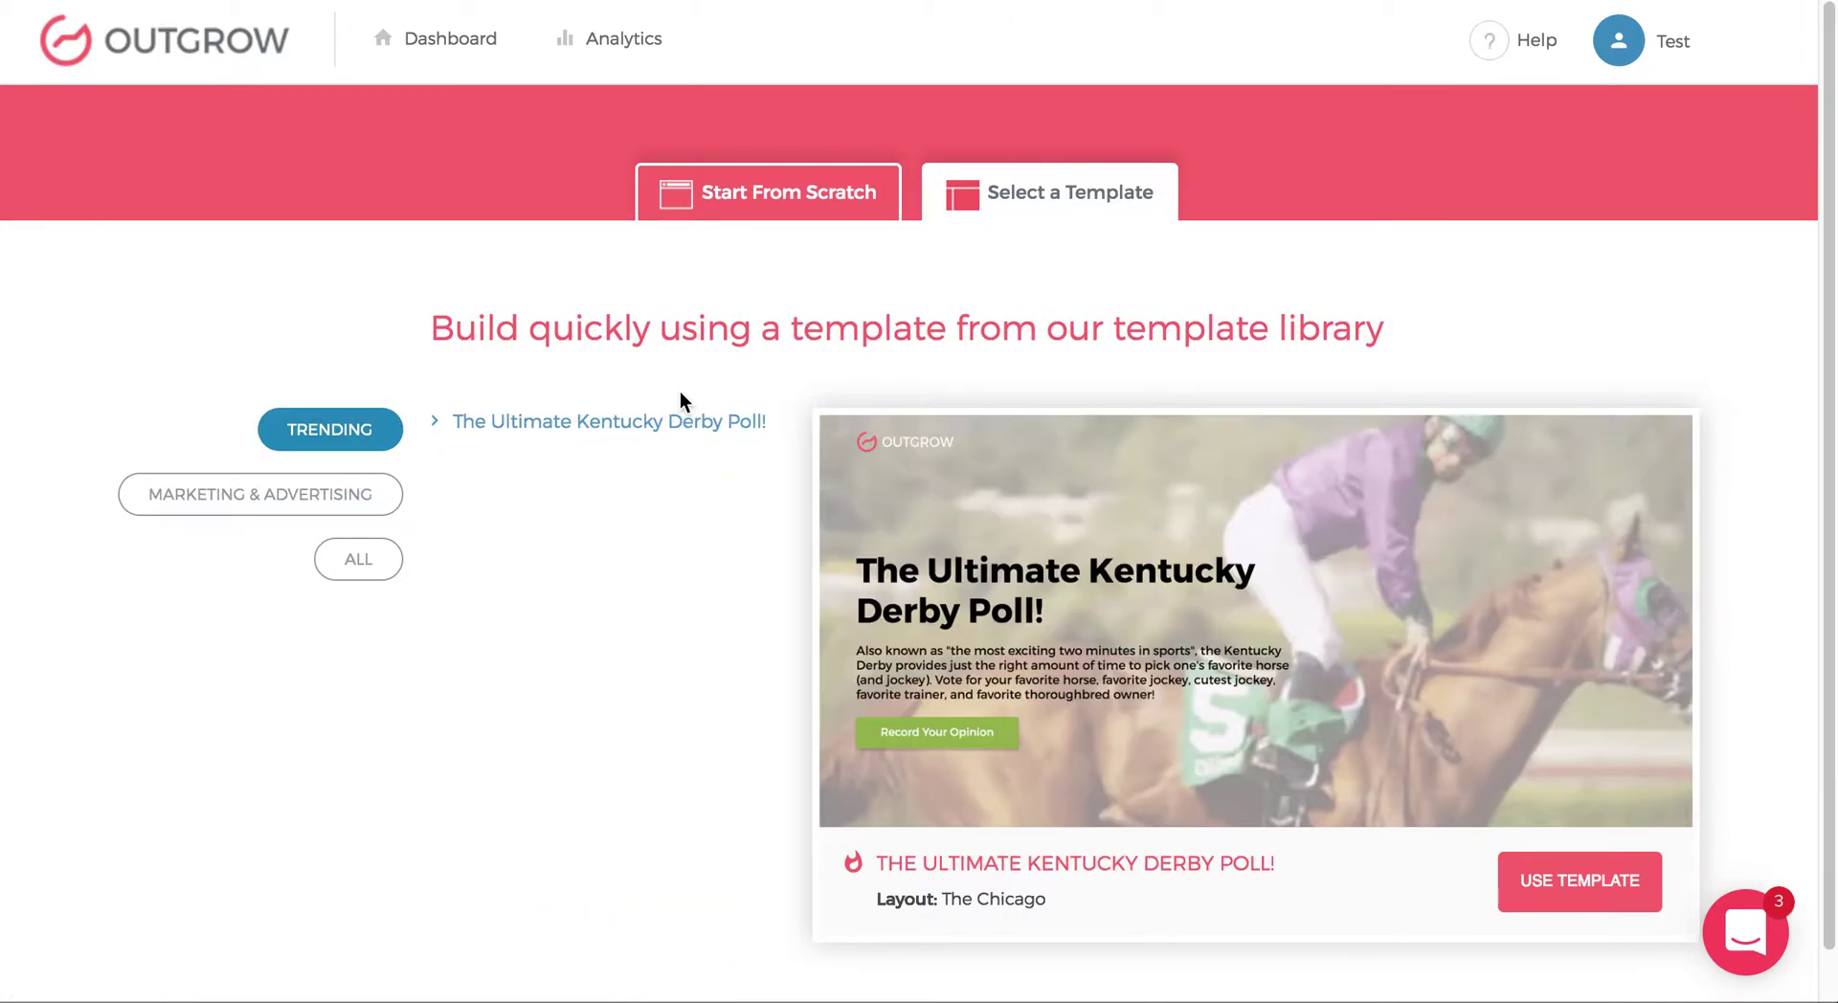
left_click(367, 561)
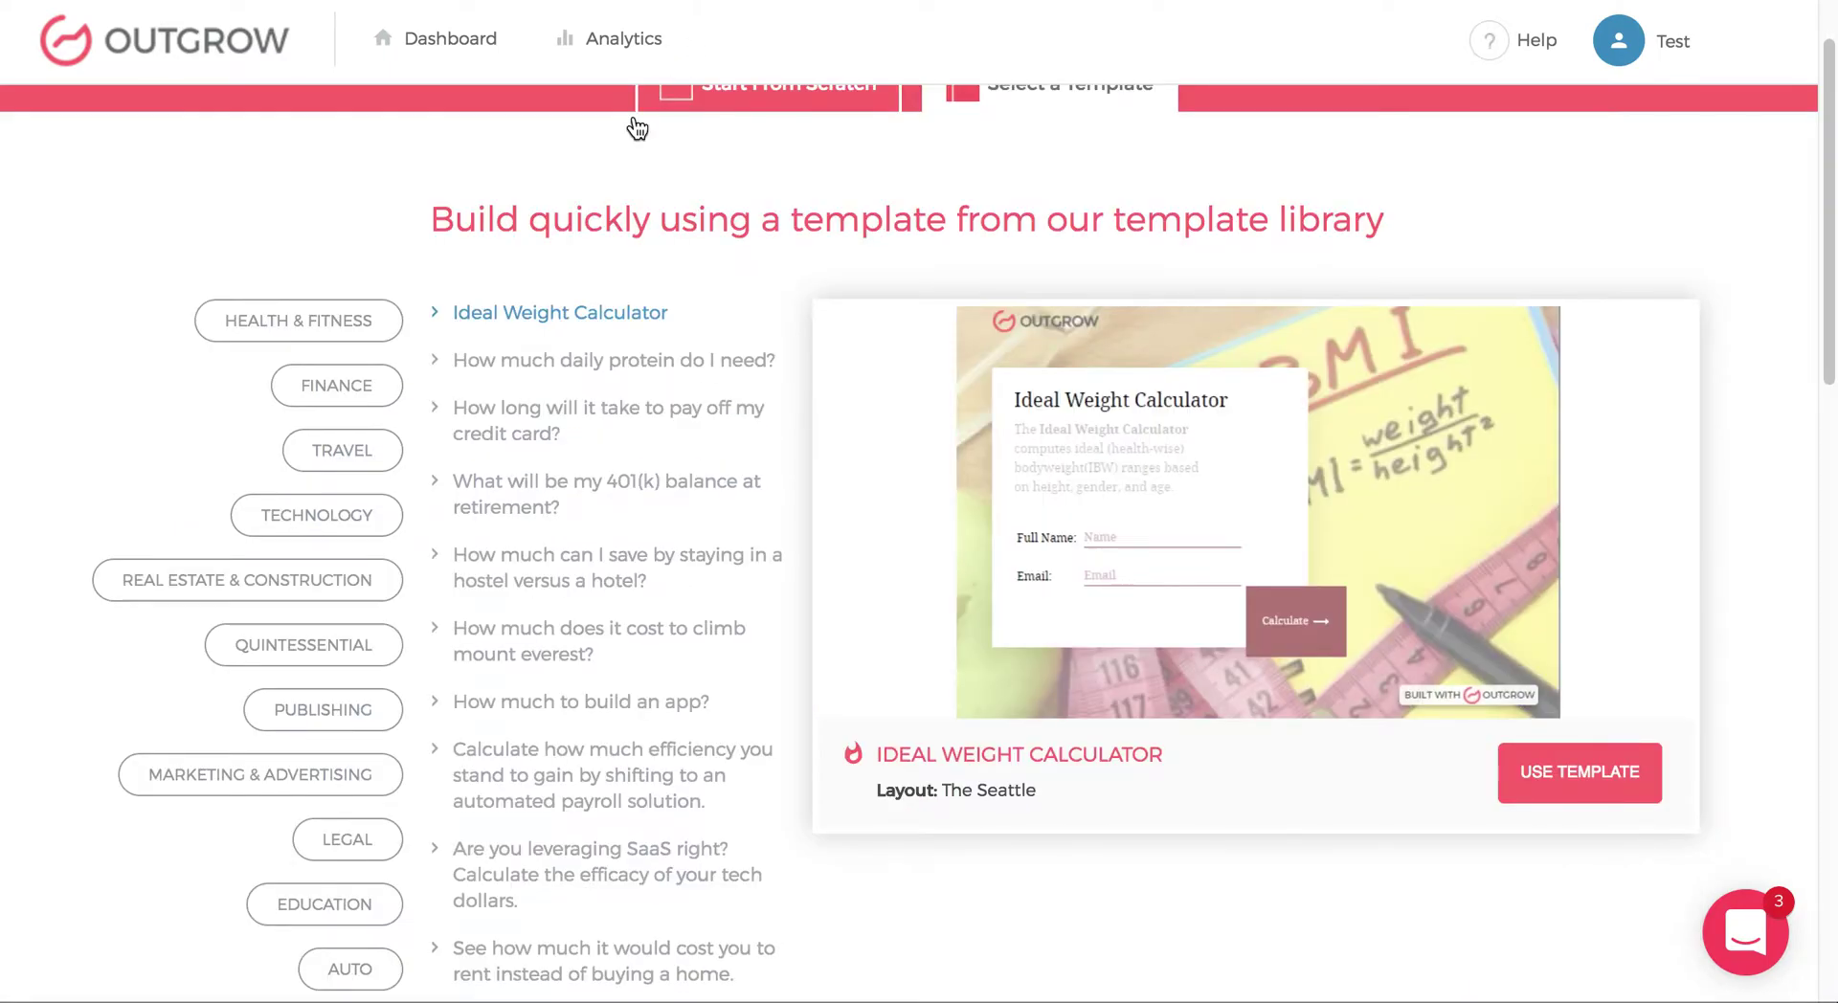
left_click(339, 457)
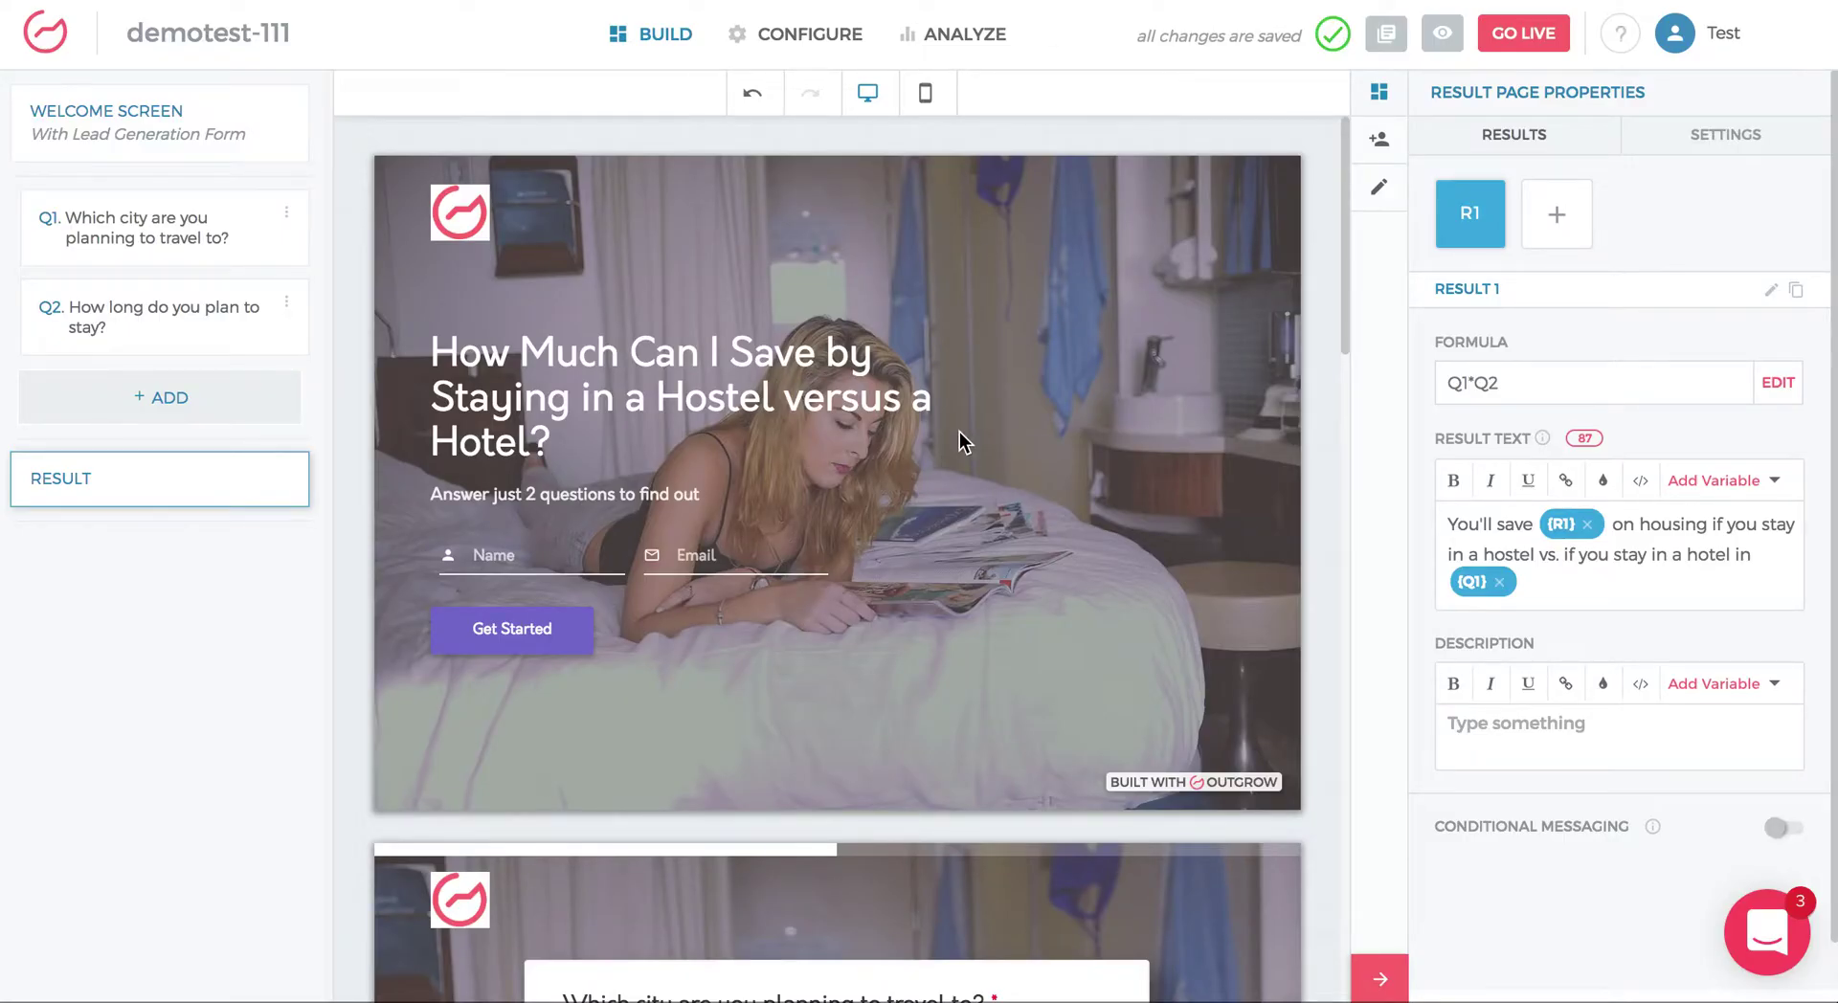
scroll(824, 409, "down", 1)
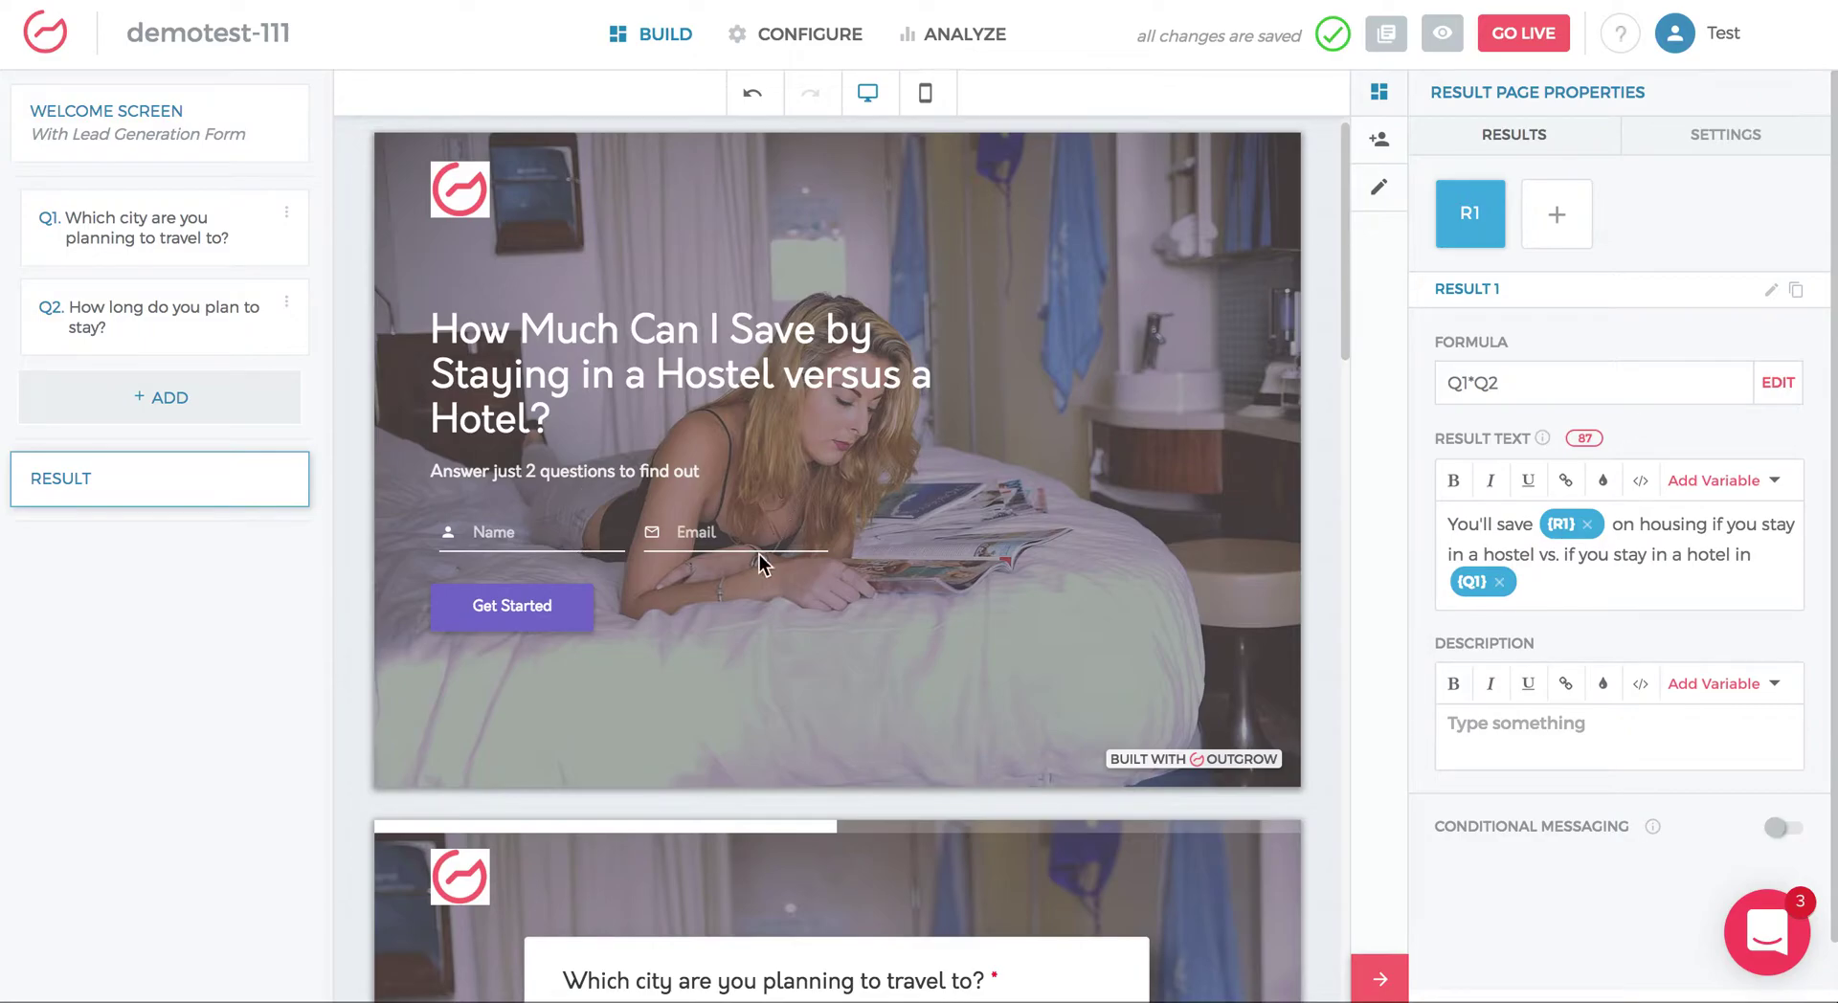
scroll(766, 536, "down", 5)
scroll(797, 483, "down", 8)
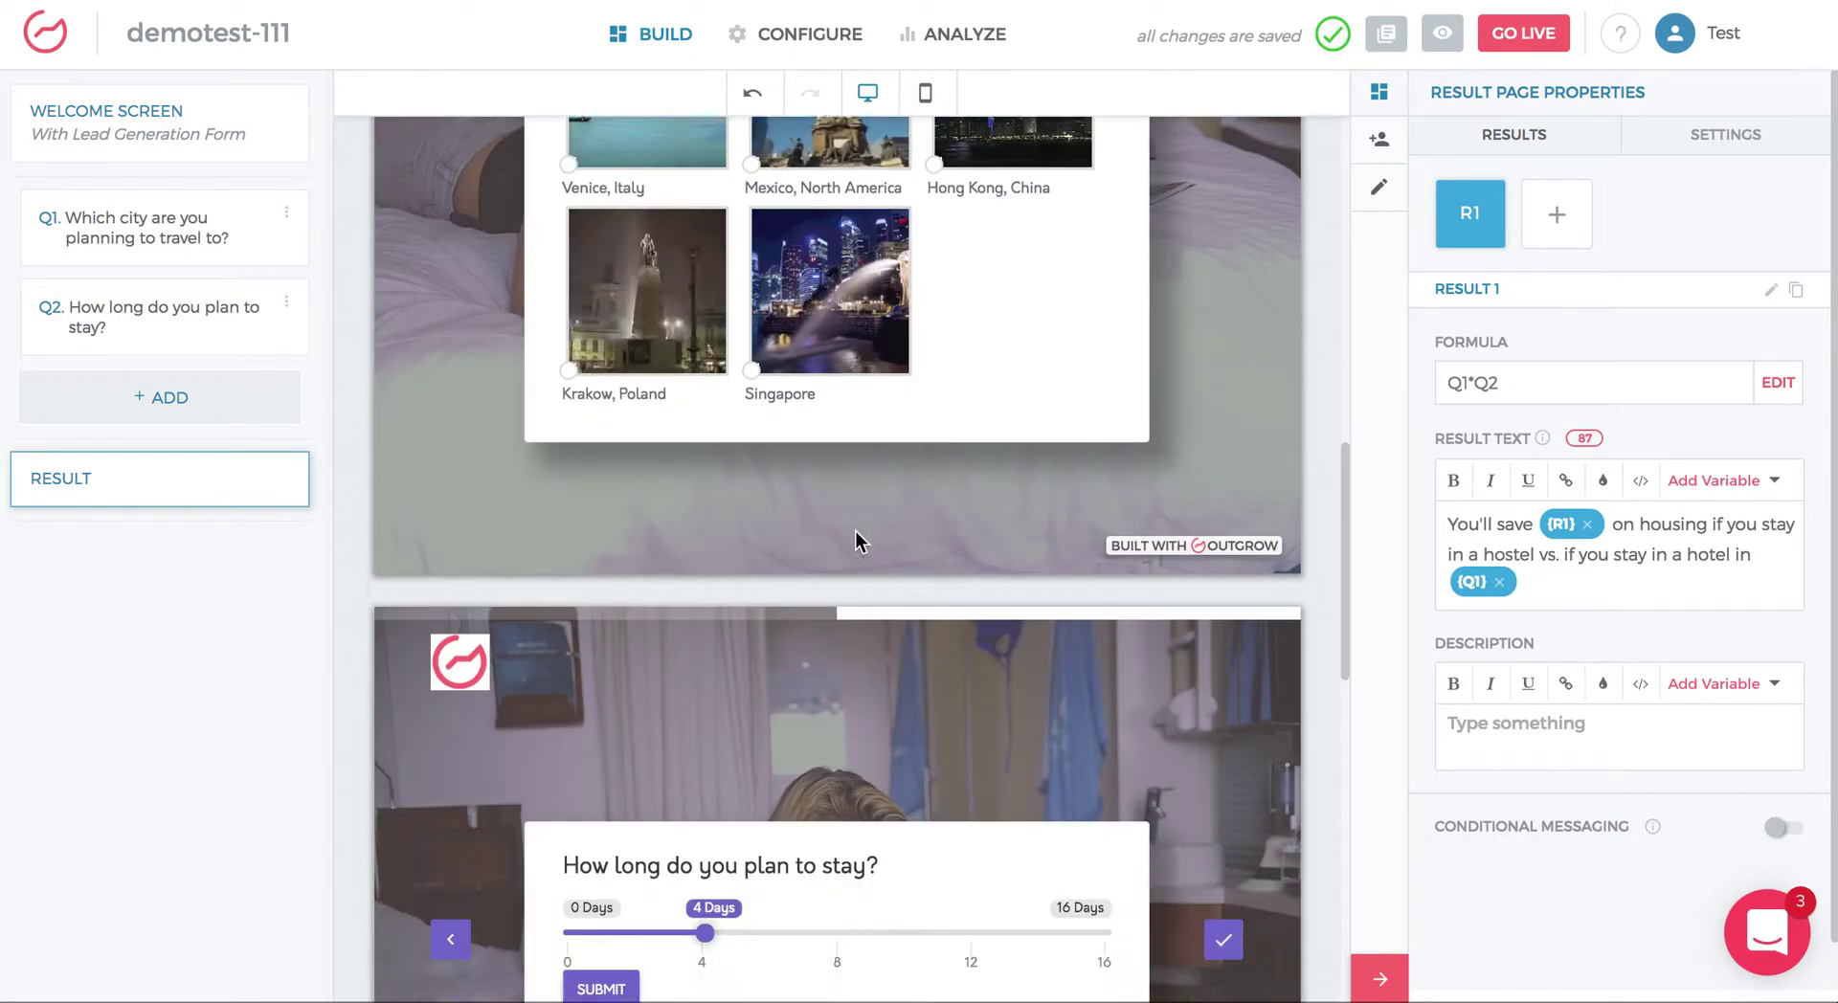
scroll(856, 532, "down", 10)
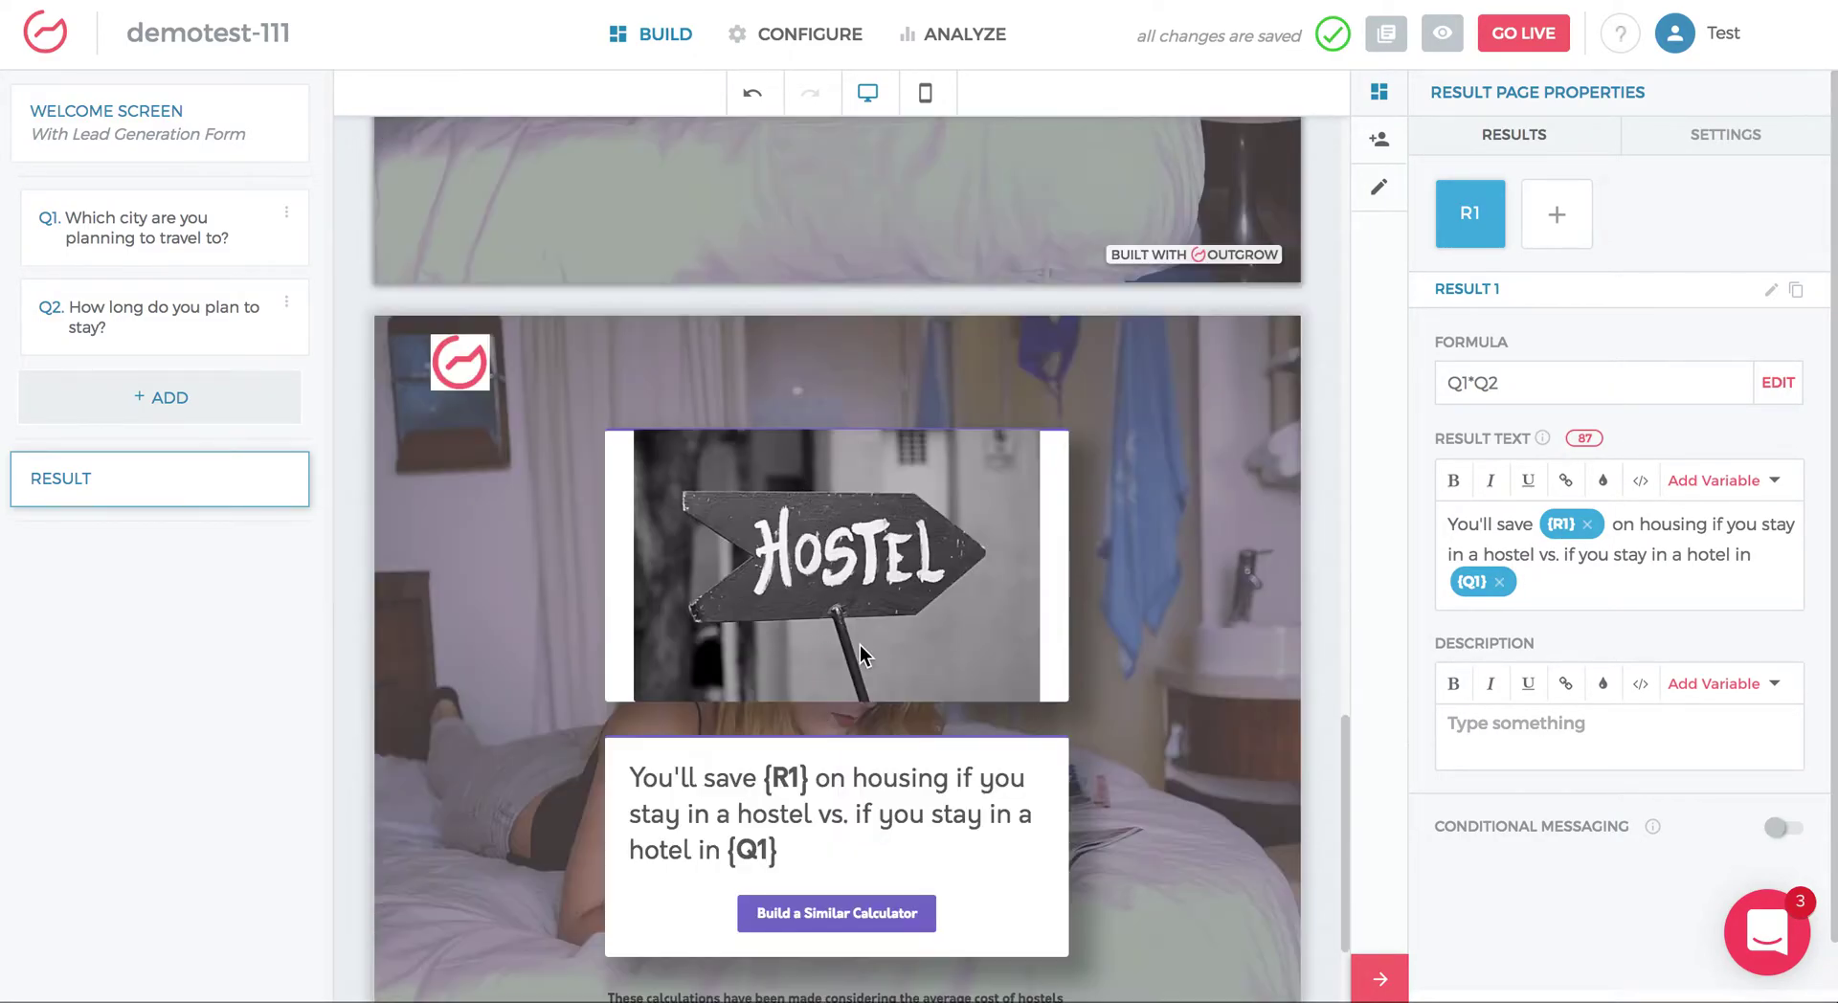
scroll(861, 661, "down", 3)
scroll(864, 657, "up", 20)
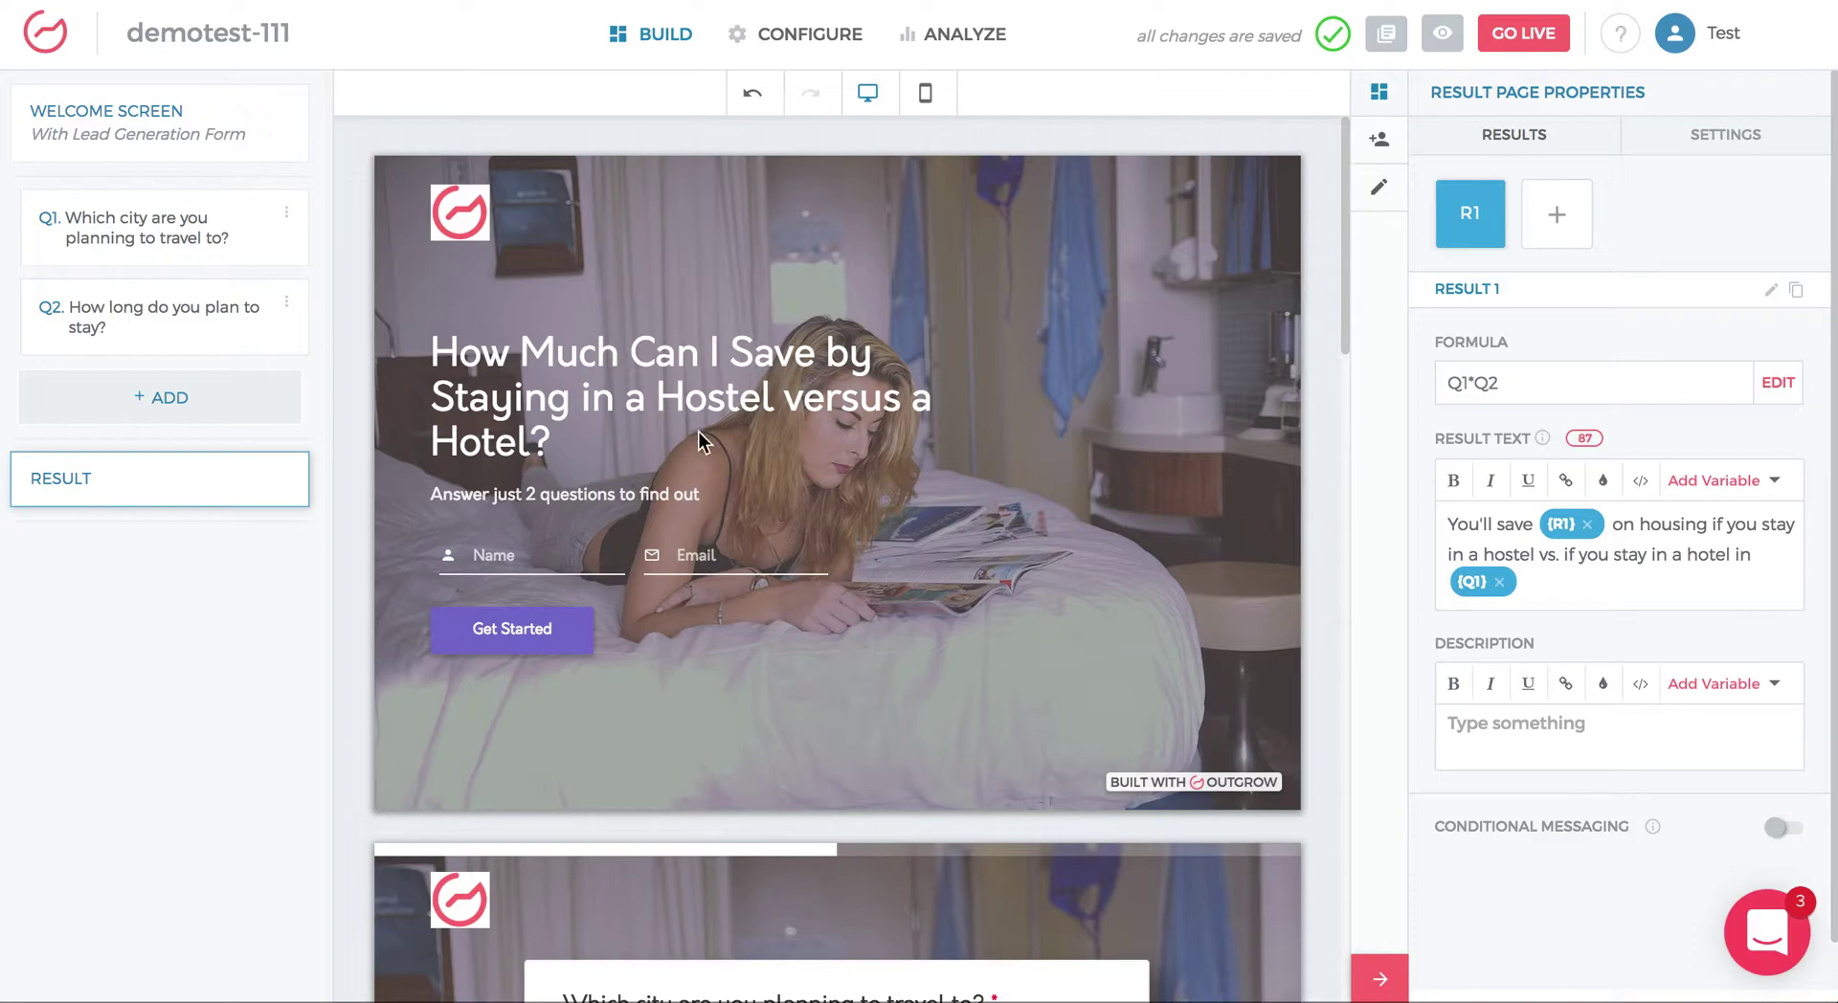
scroll(813, 422, "down", 5)
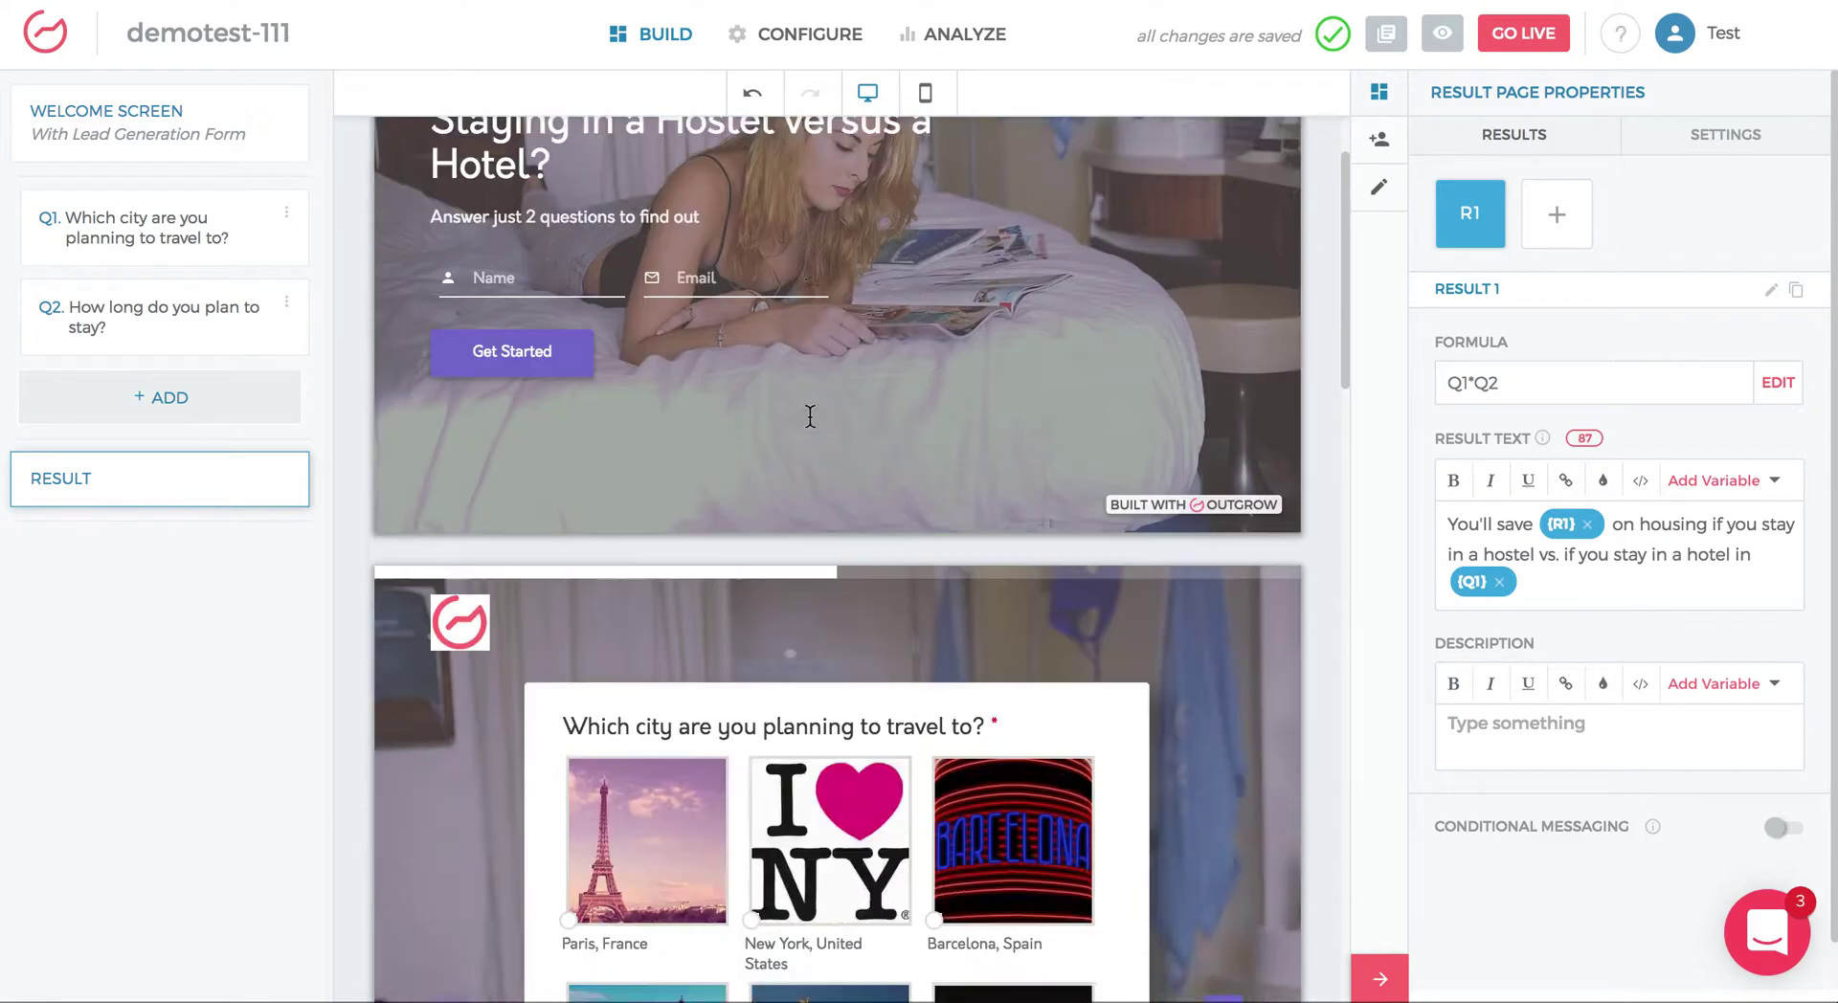
scroll(820, 417, "down", 4)
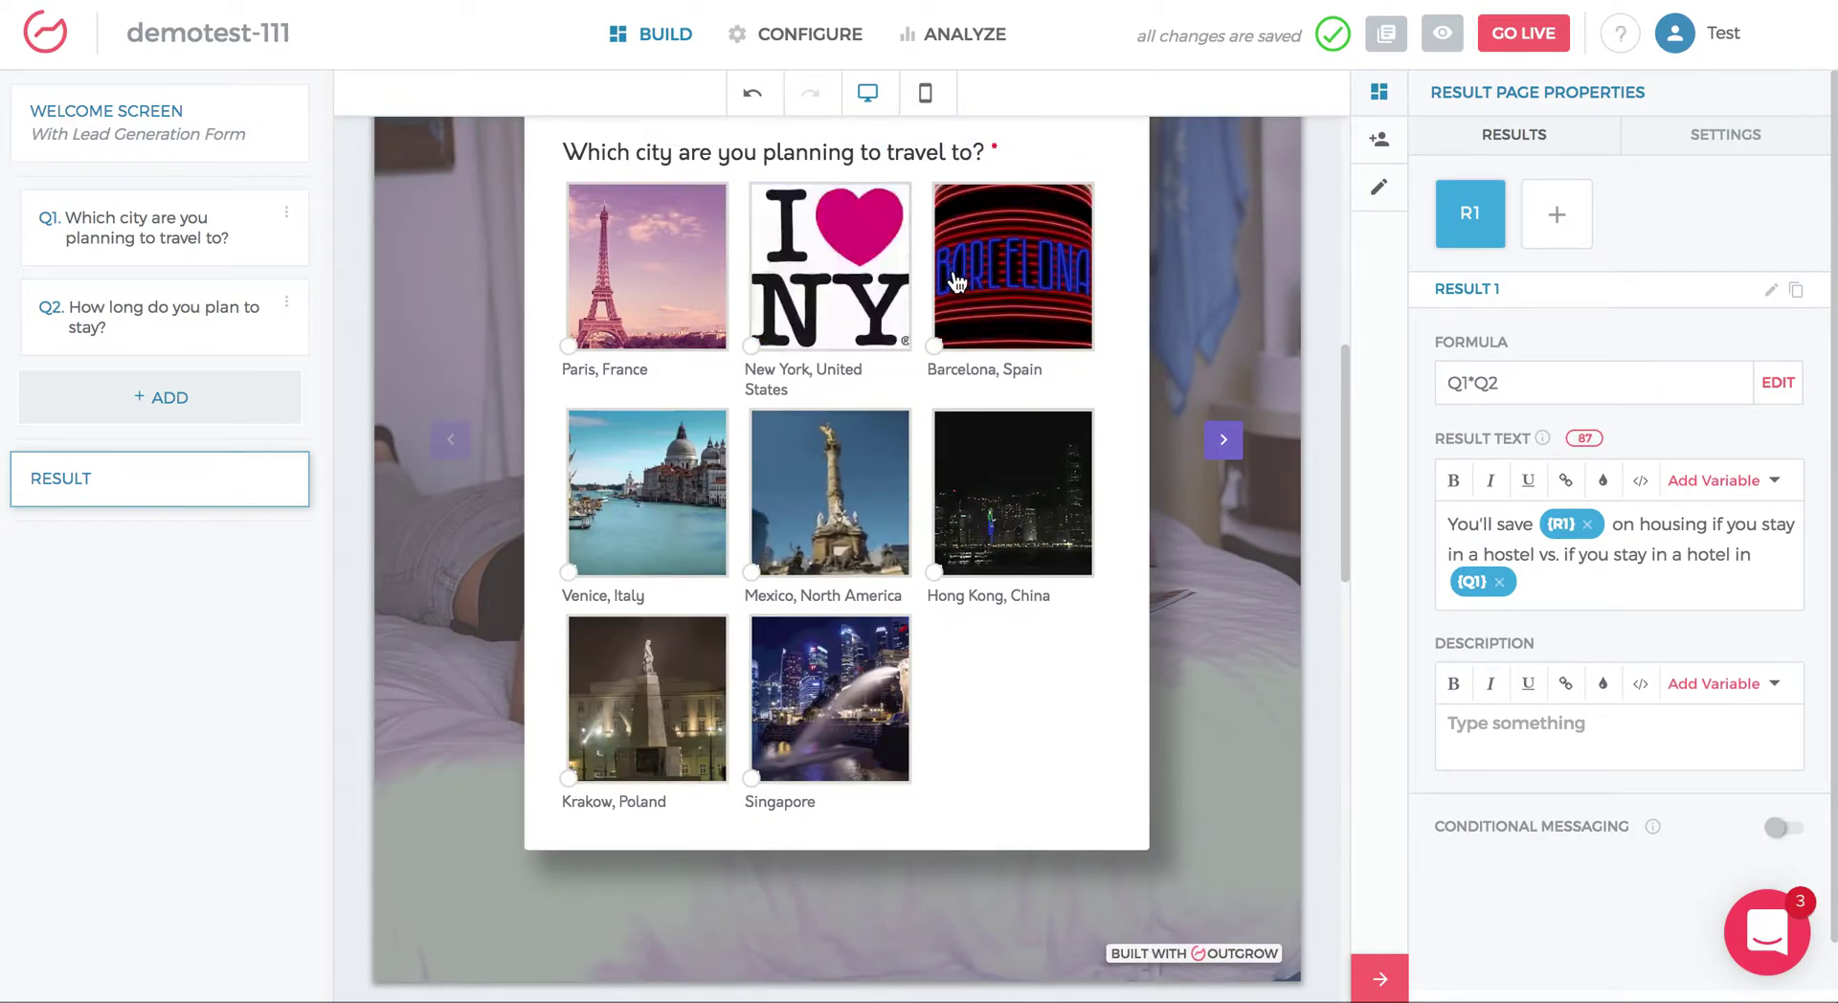
scroll(944, 756, "up", 1)
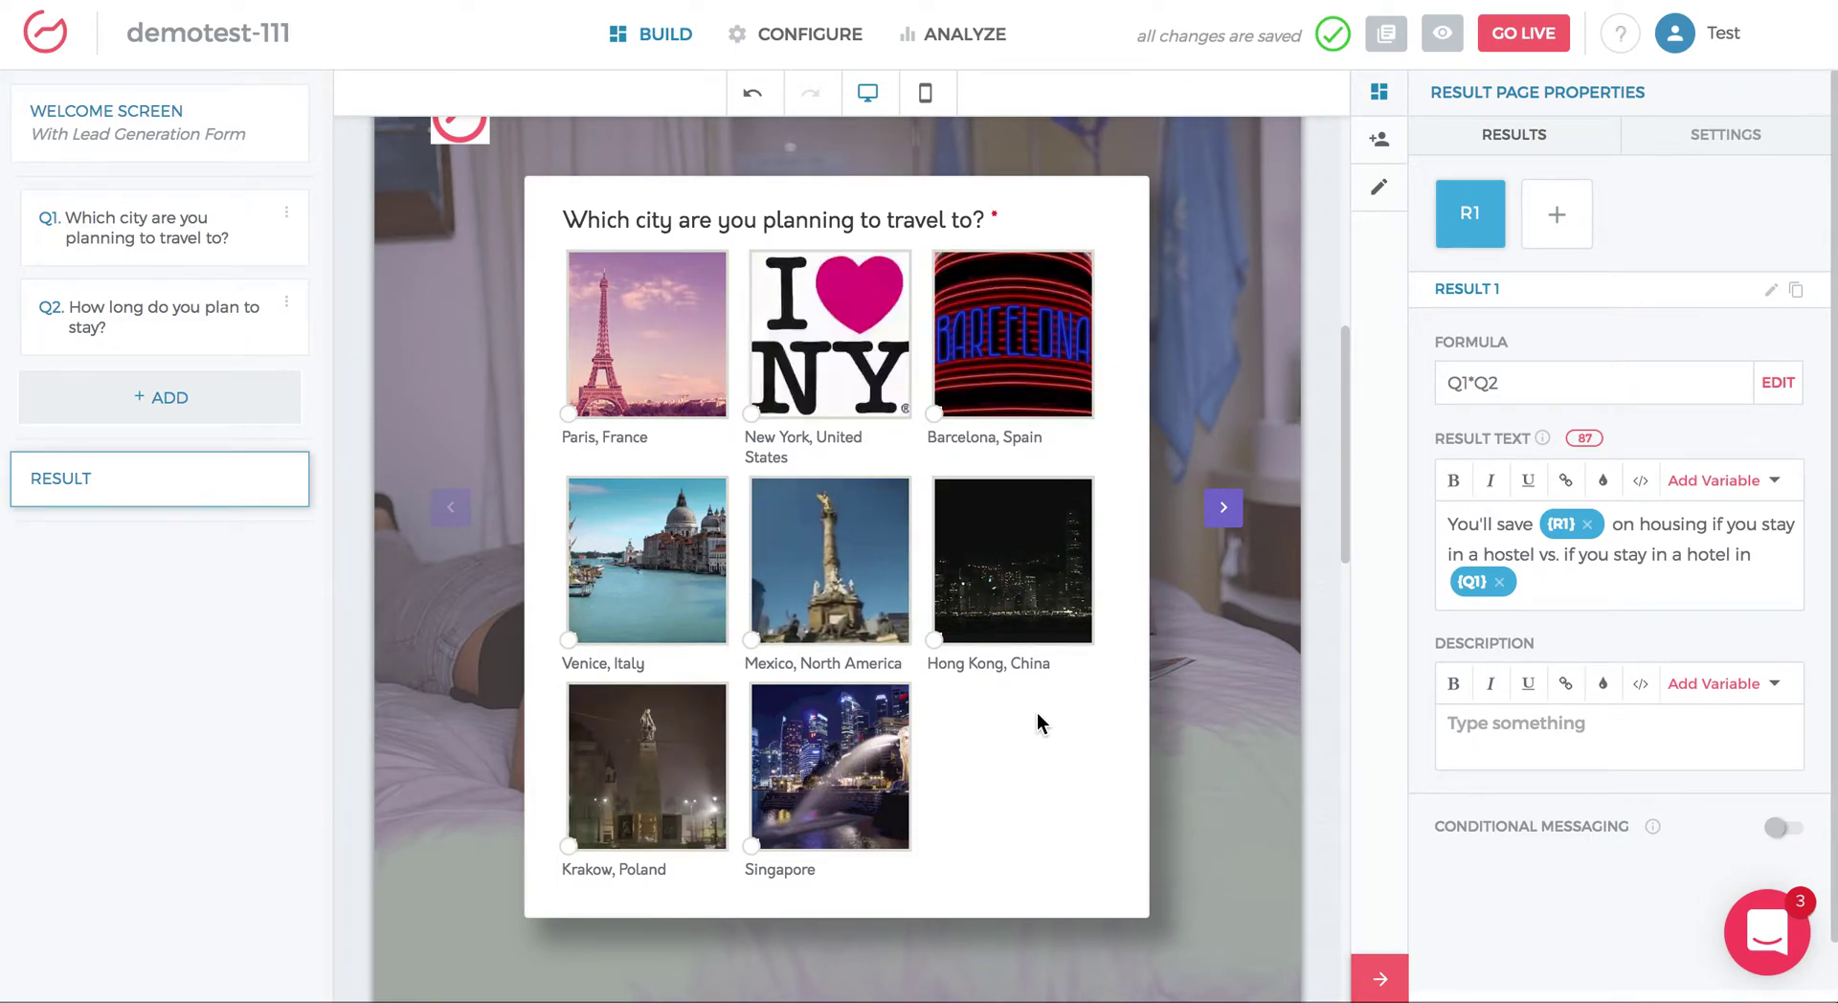
scroll(1054, 718, "up", 1)
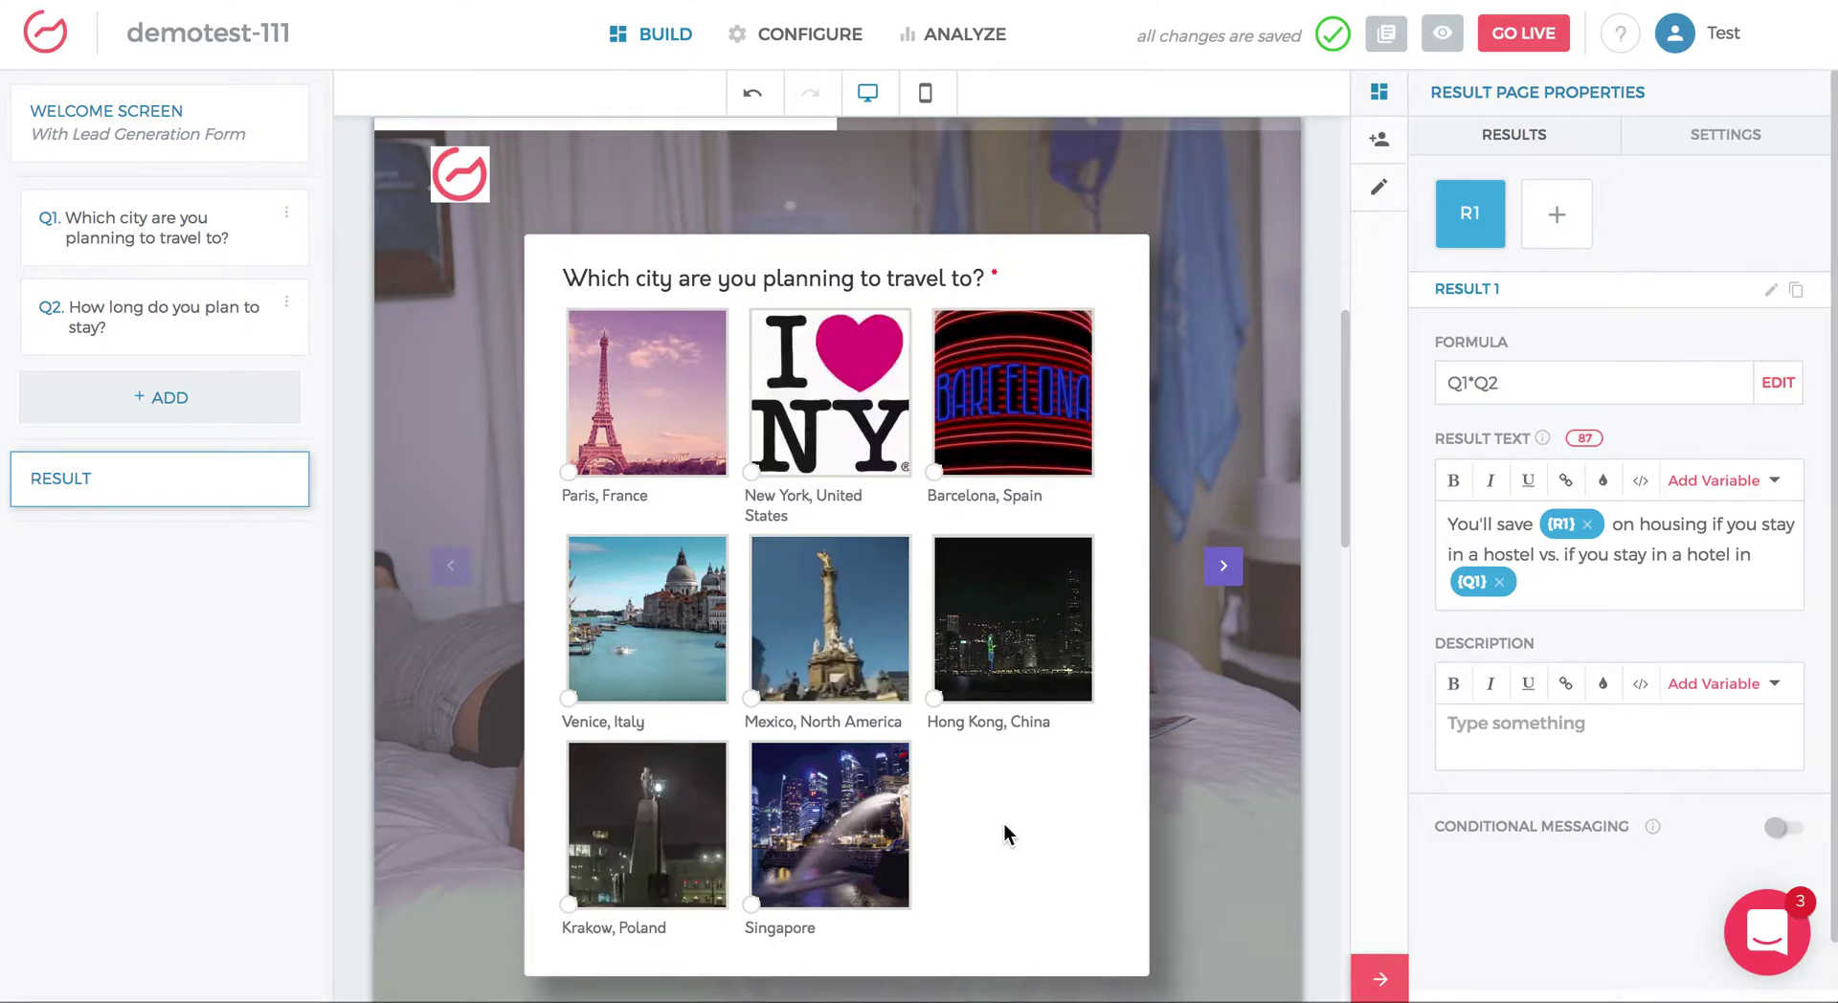
Step: Select the travel-city question Q1 and scroll to the end of its options list
left_click(76, 233)
left_click(84, 230)
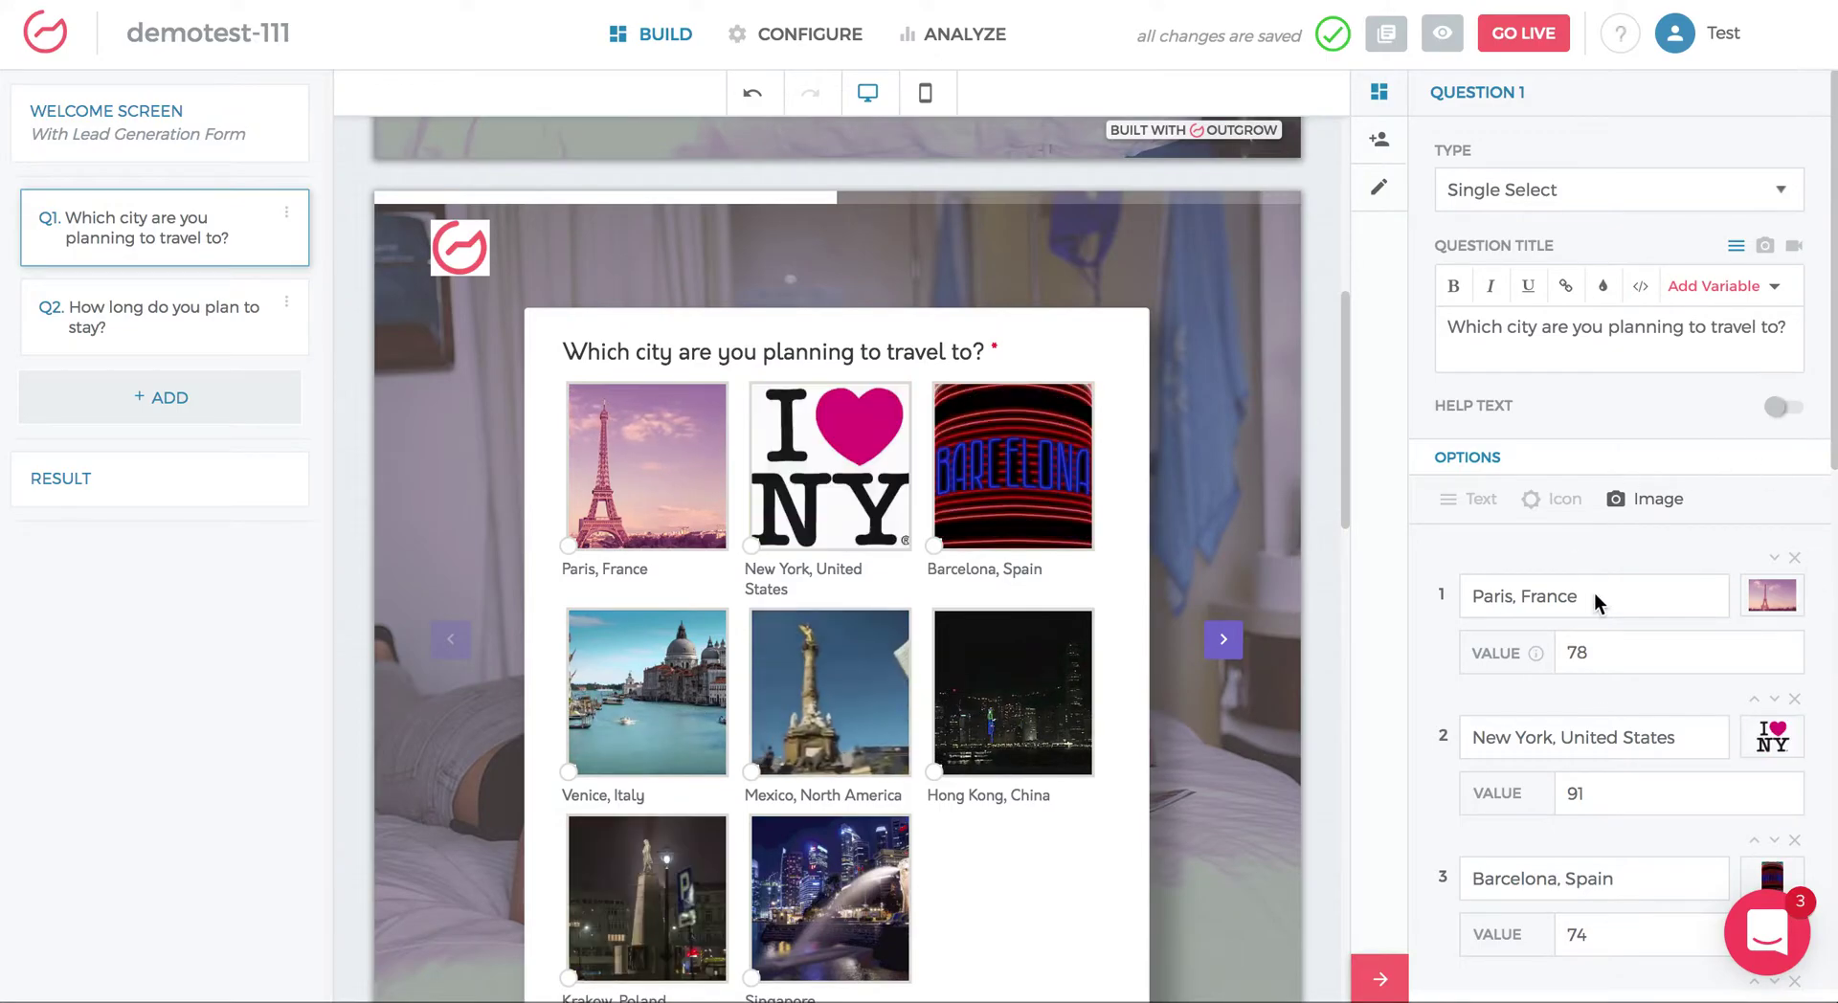
scroll(1605, 595, "down", 10)
scroll(1605, 596, "up", 10)
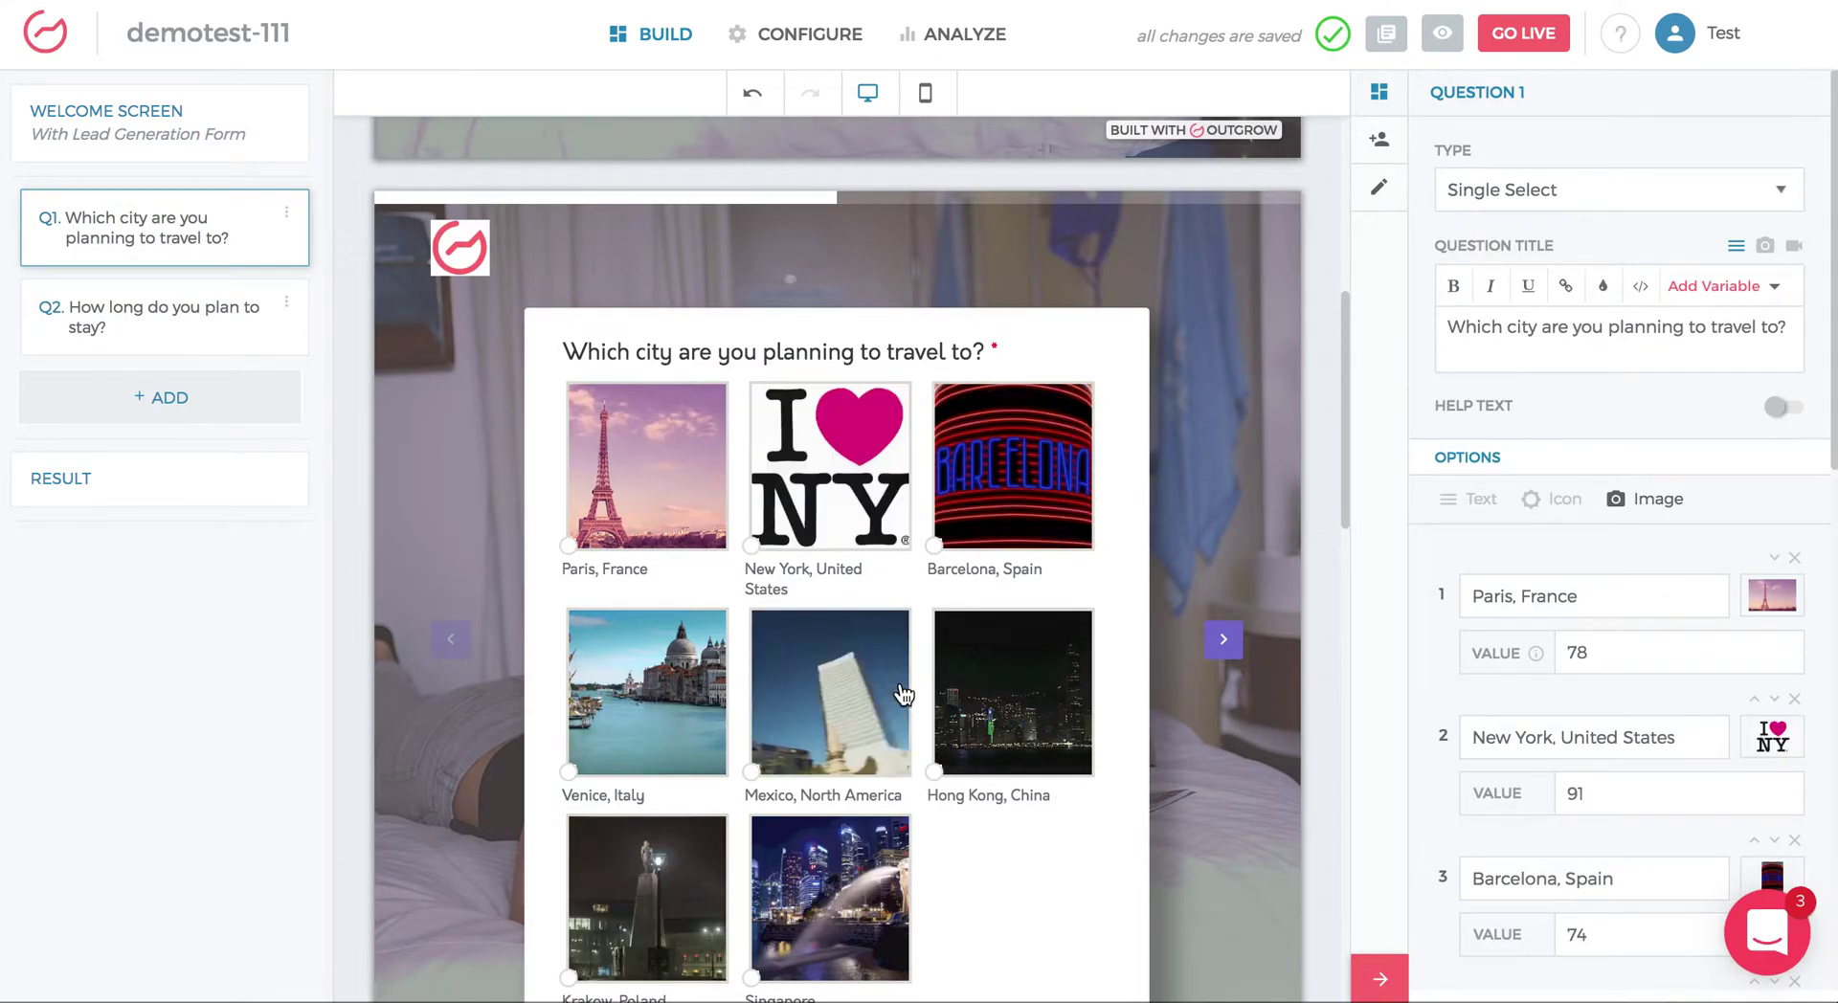
scroll(904, 695, "up", 1)
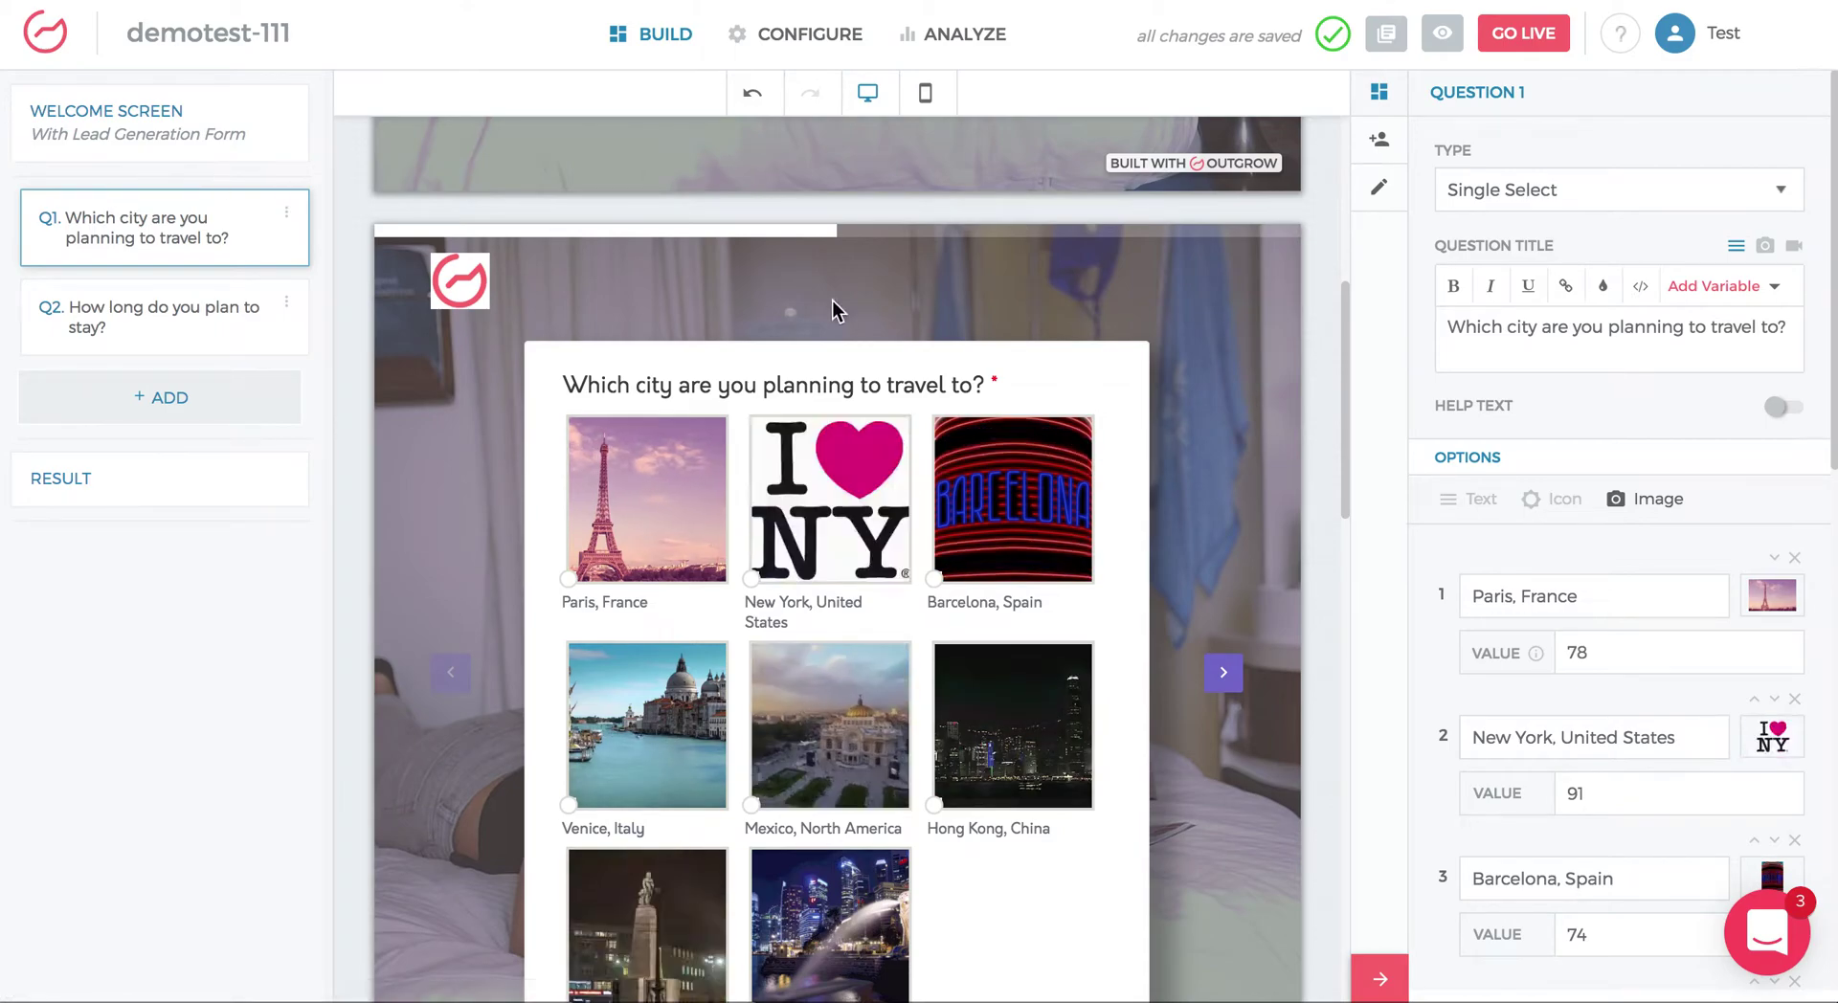
scroll(1191, 508, "down", 2)
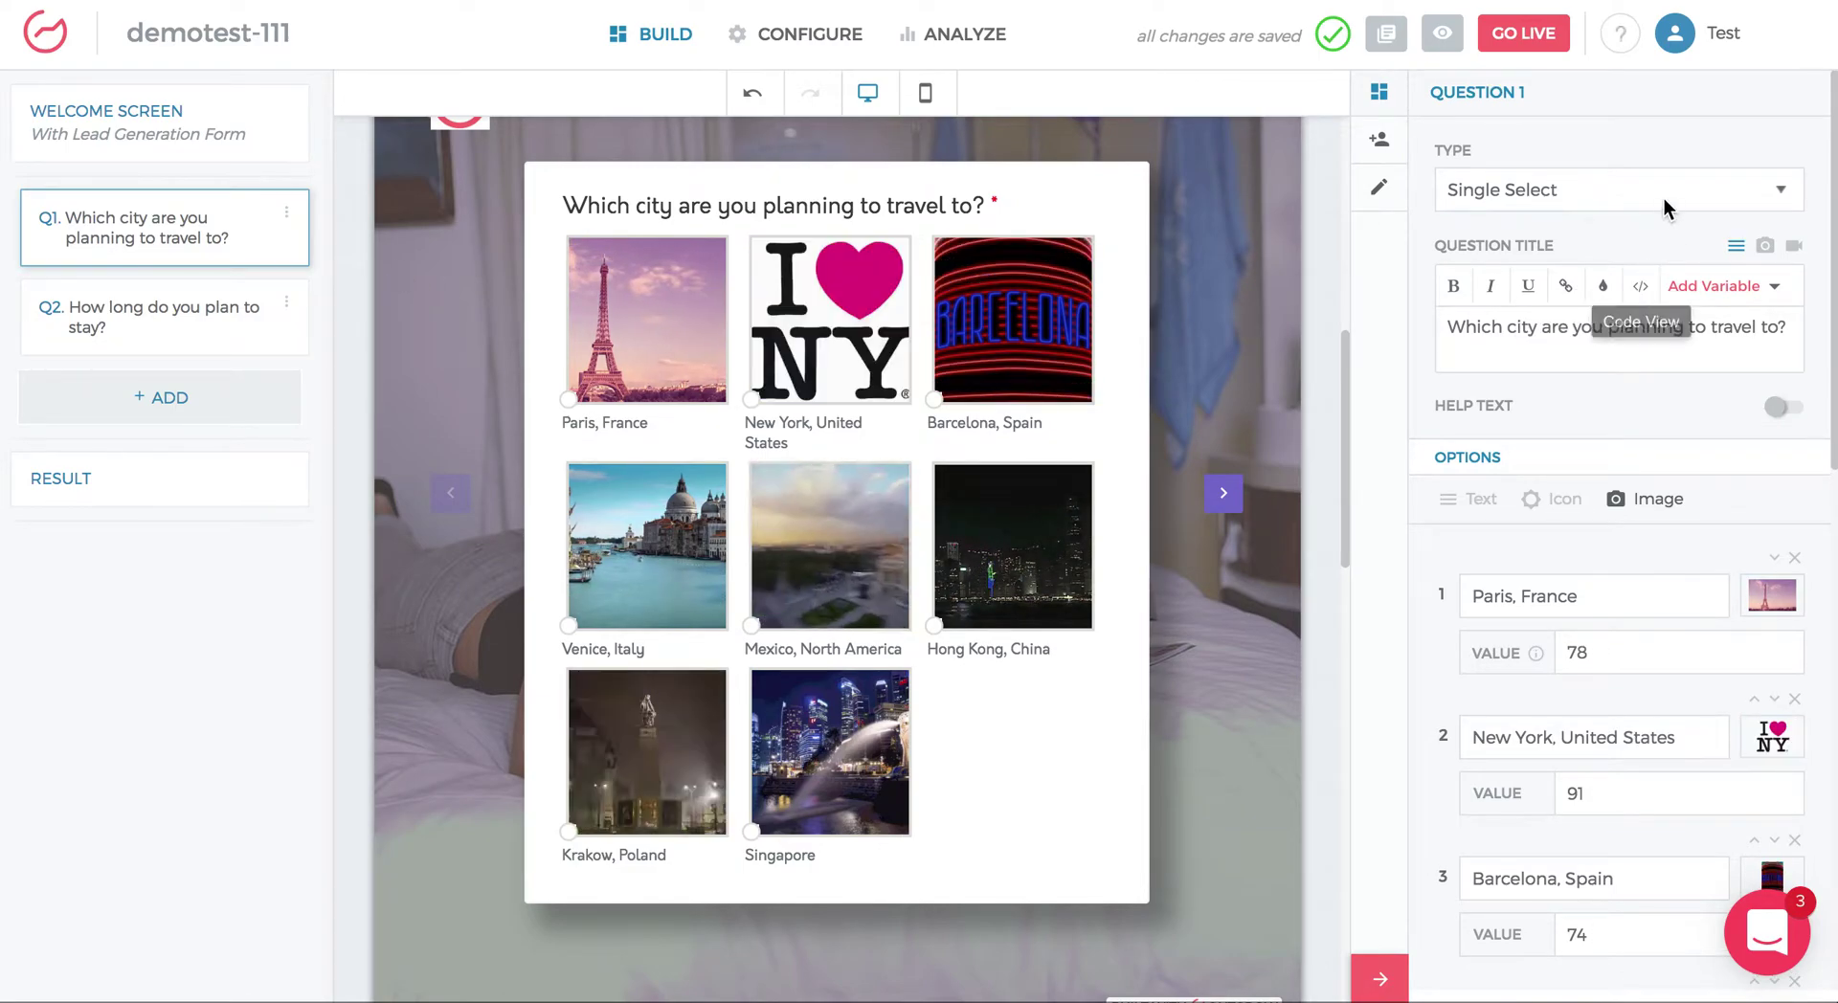
scroll(1626, 551, "down", 8)
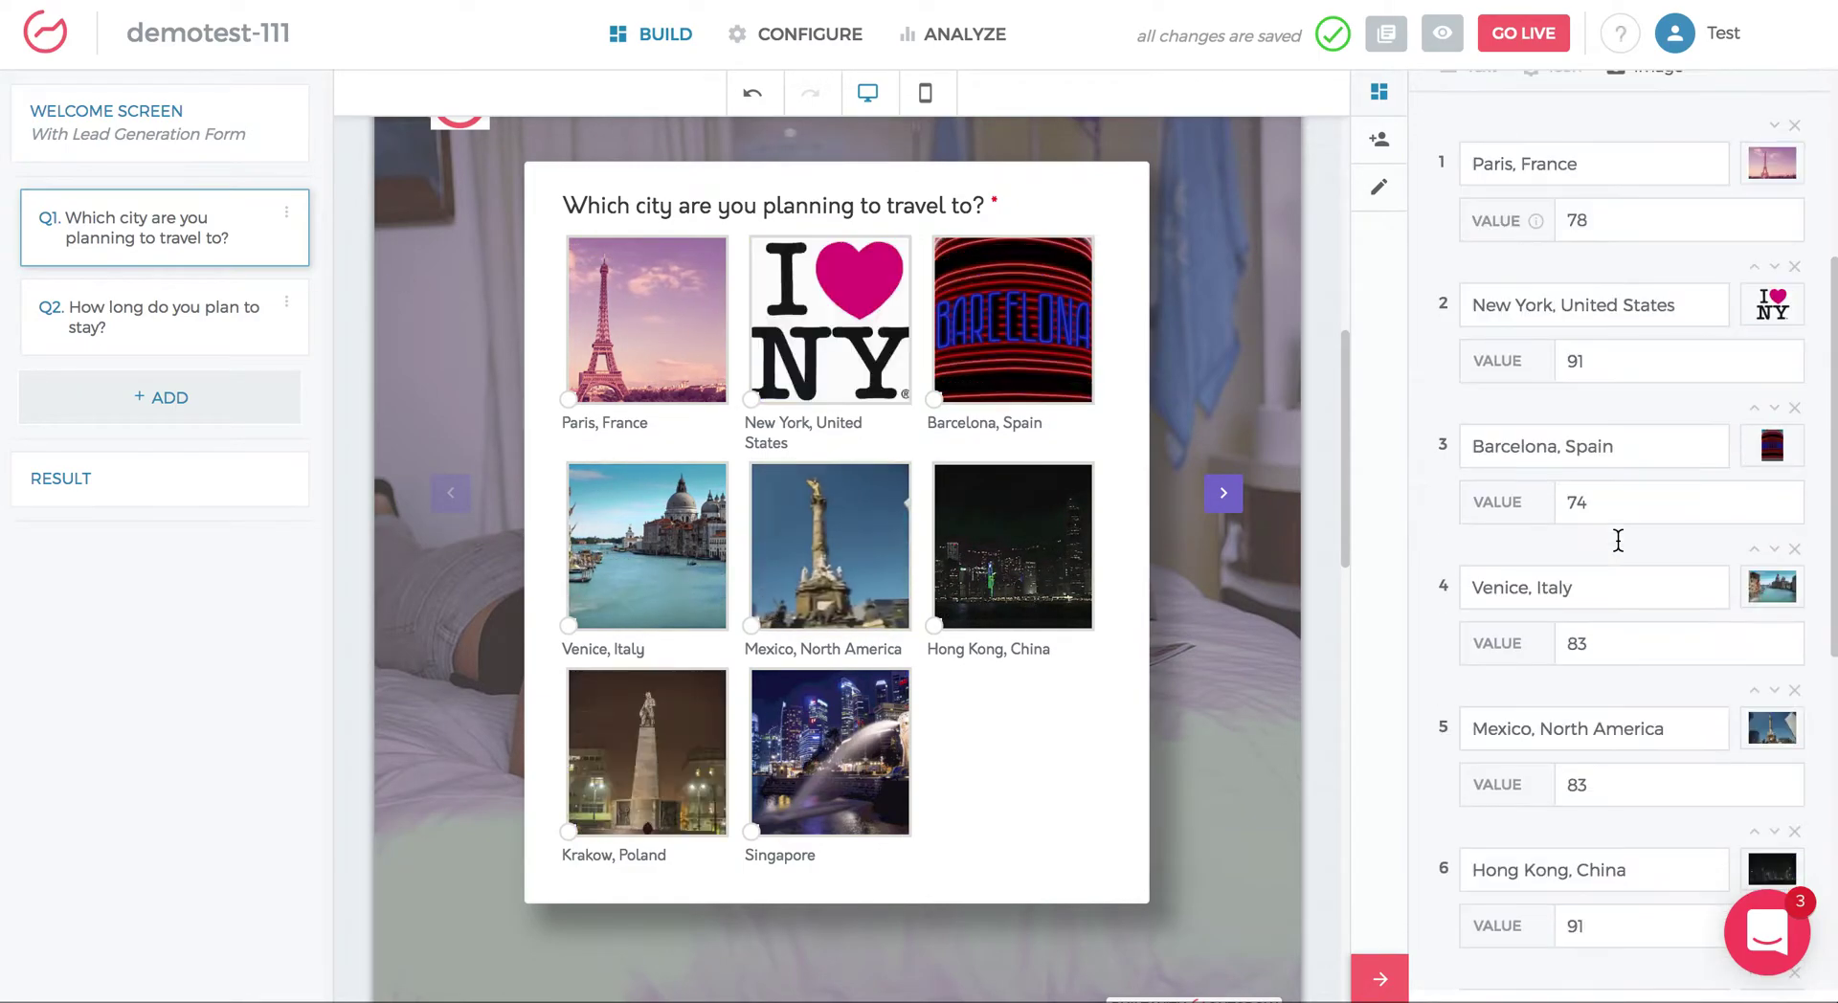
scroll(1623, 613, "down", 2)
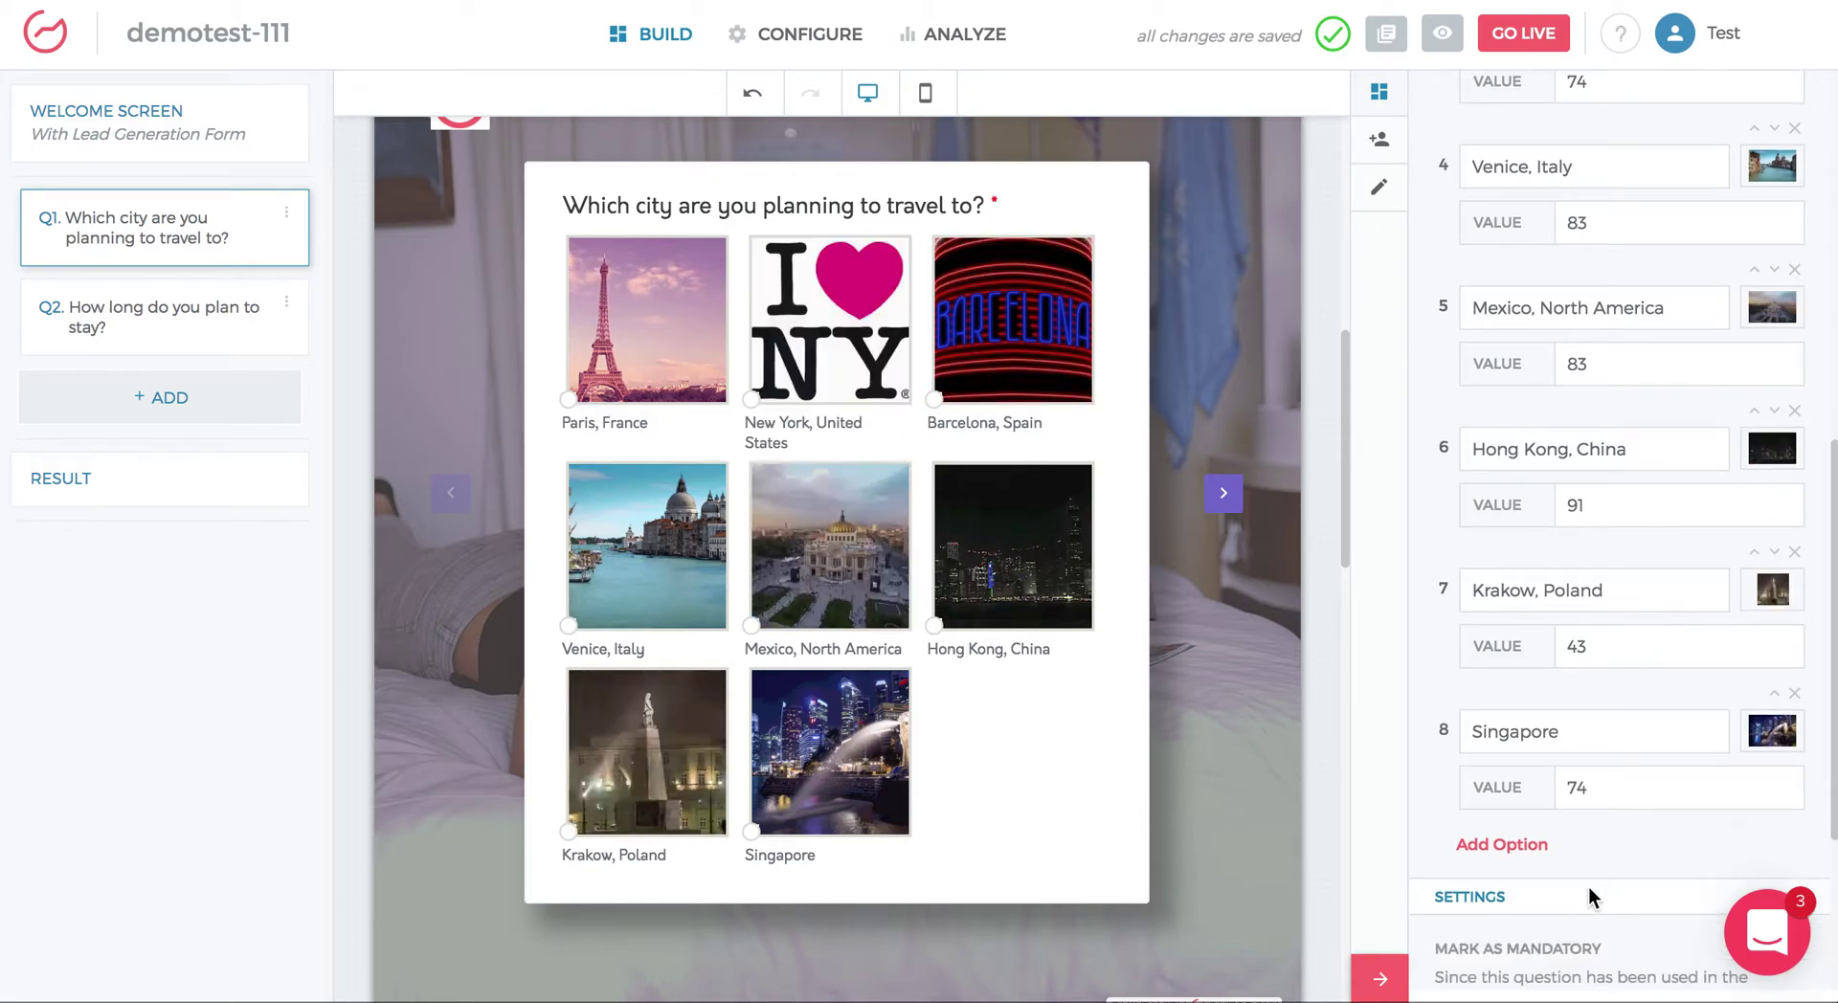
Step: Add a ninth city choice labelled 'Los Angeles, USA' with value 9
left_click(1532, 851)
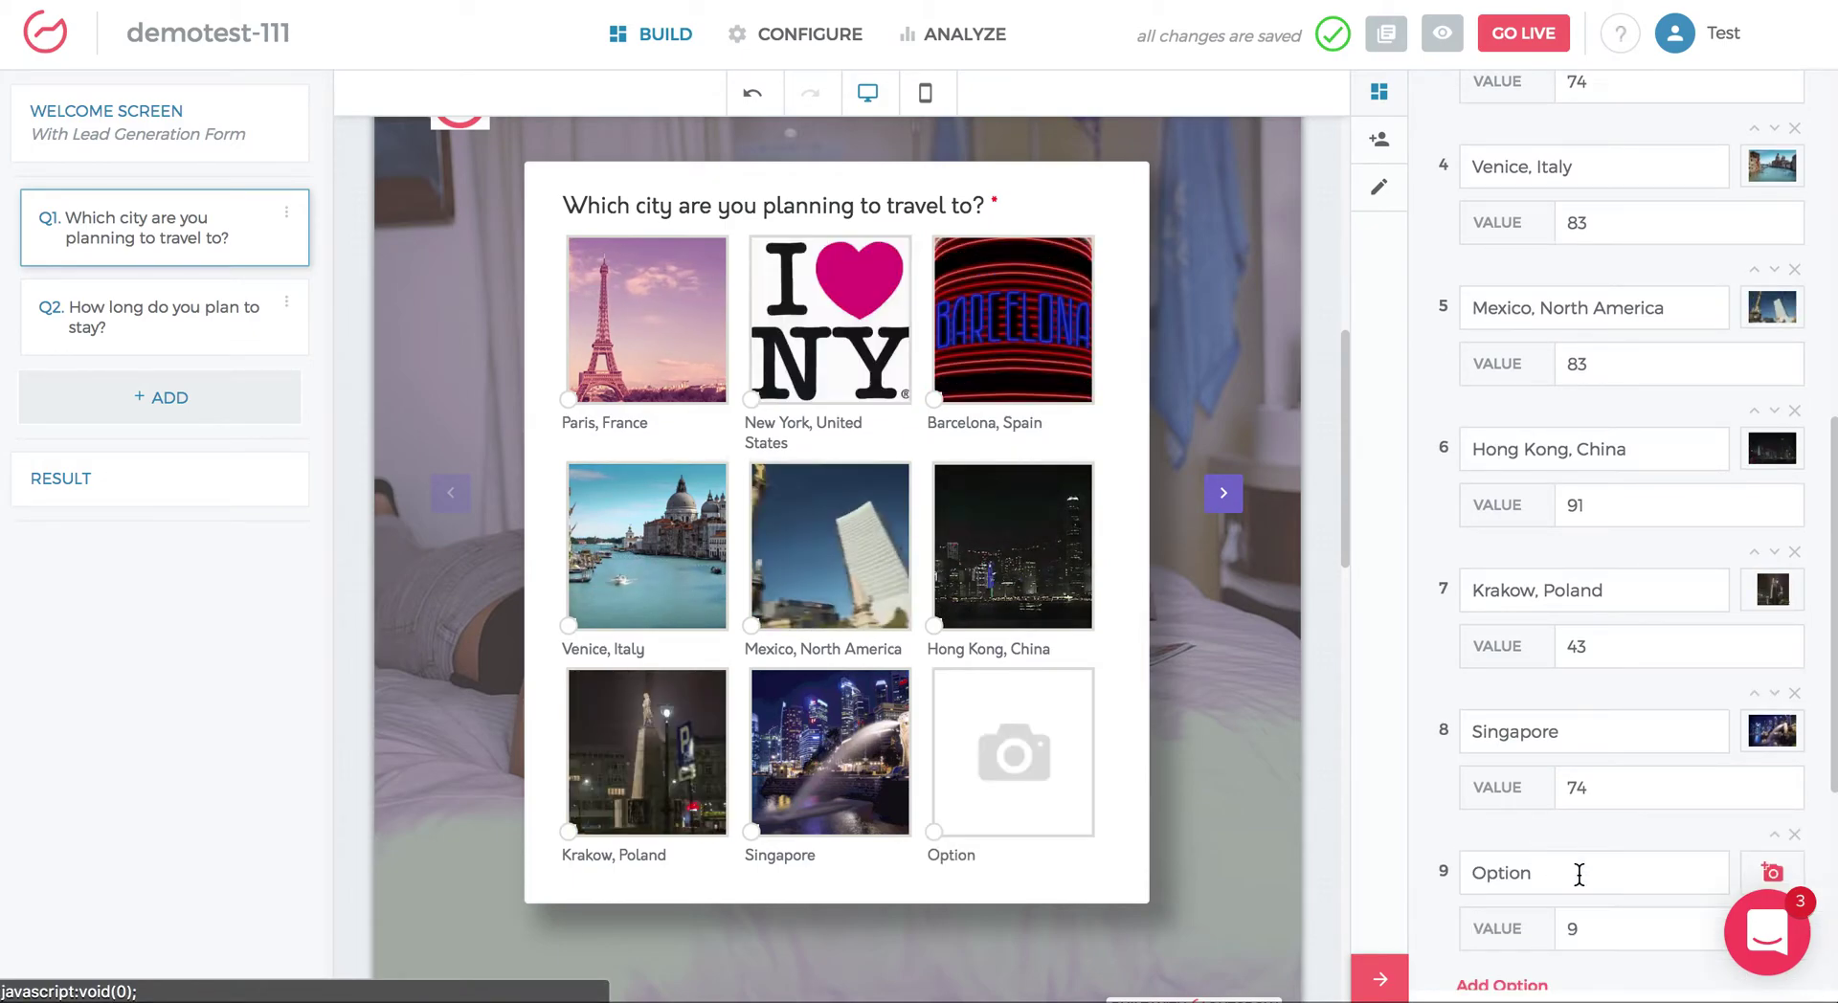
double_click(1581, 869)
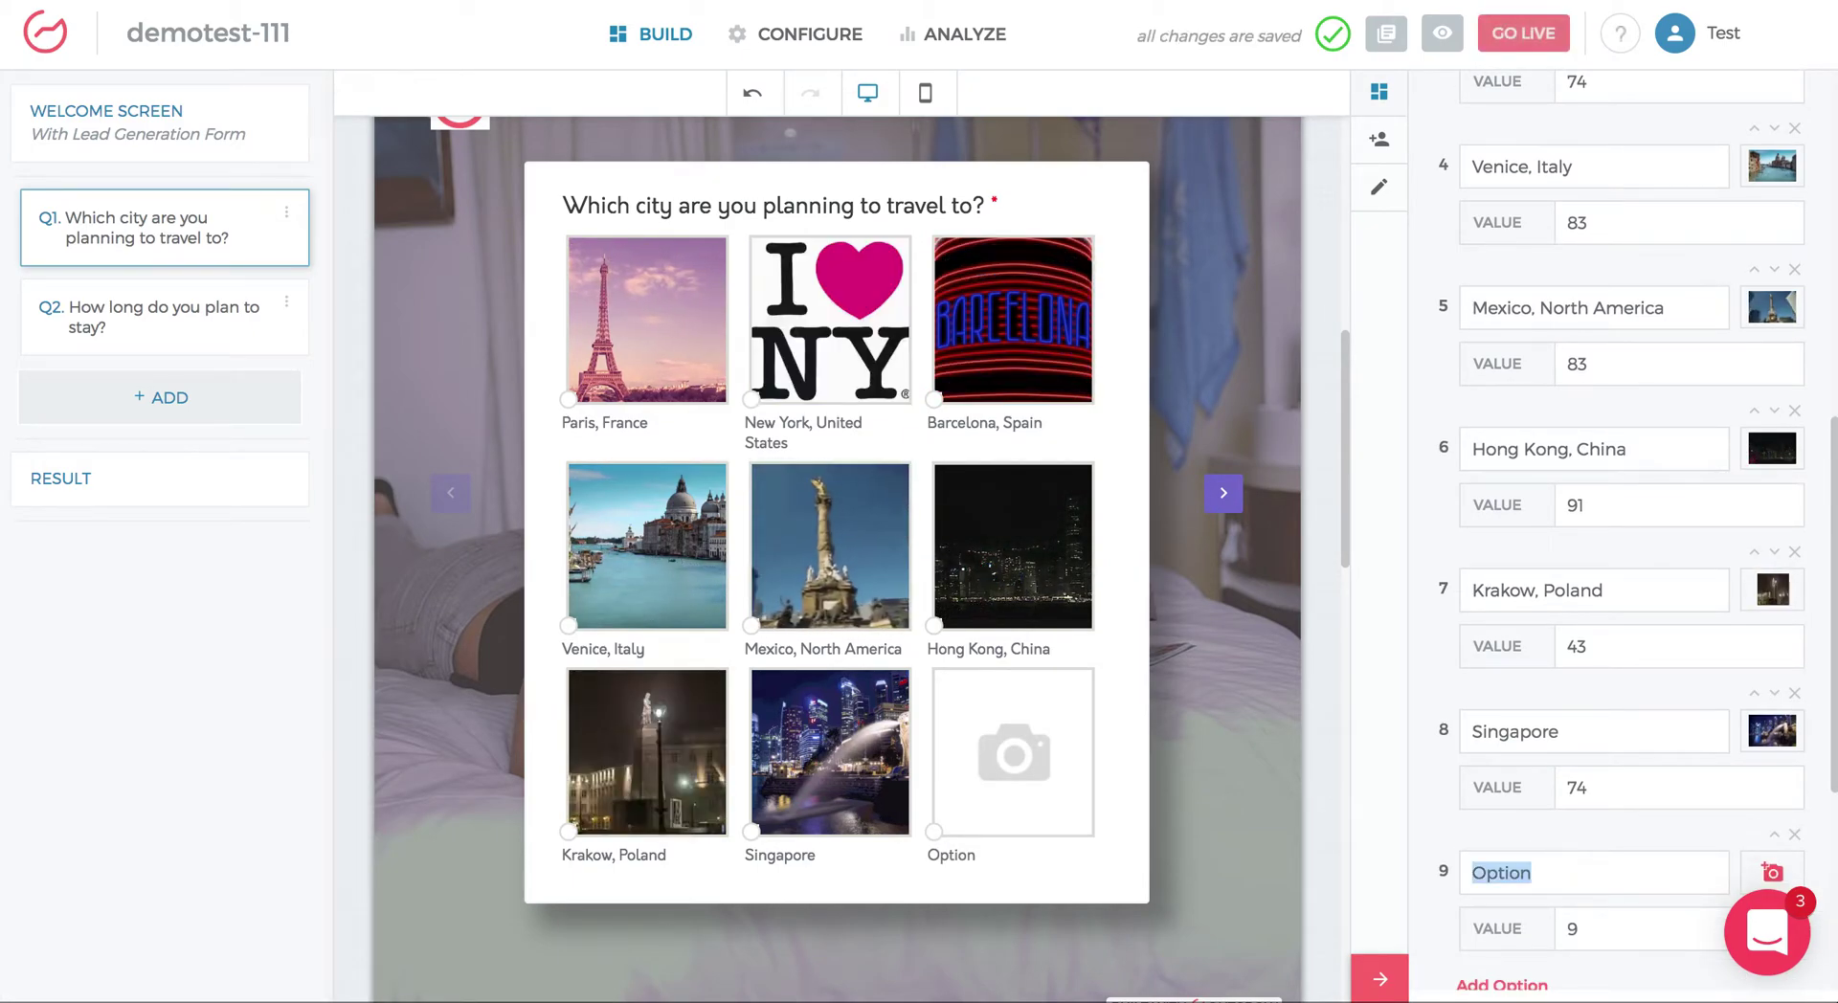
key("BackSpace")
type("Ls")
key("BackSpace")
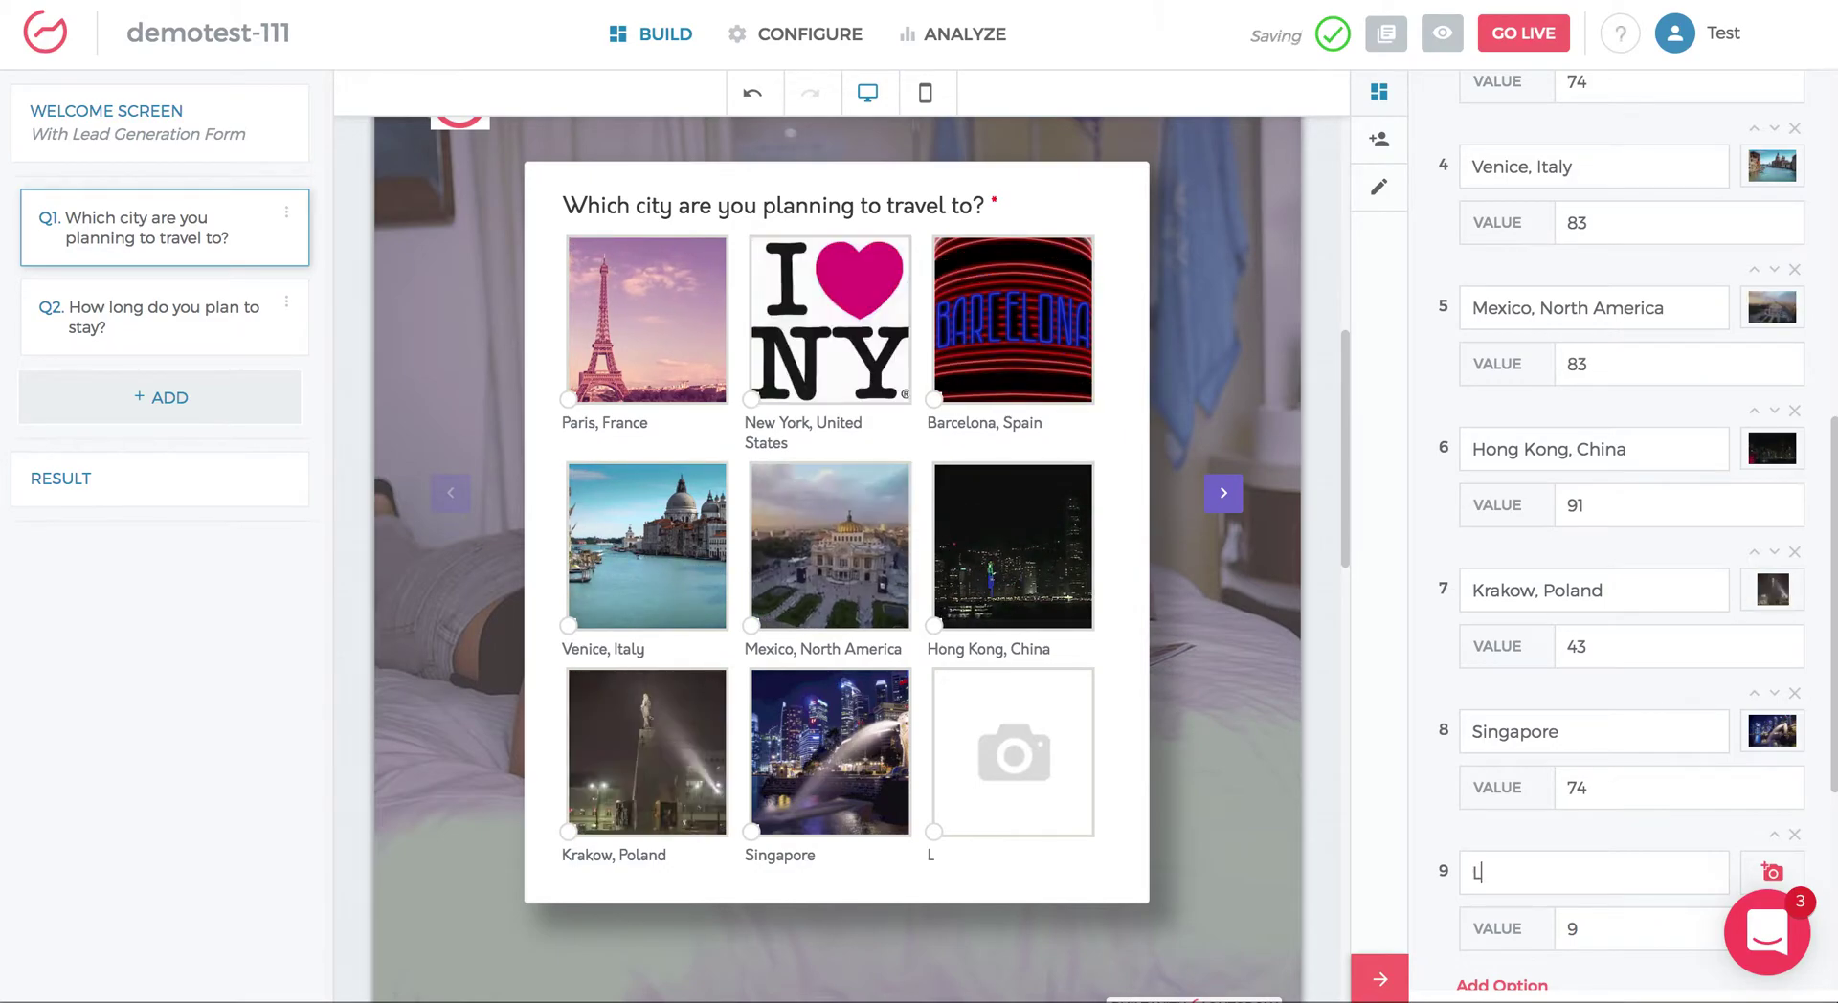
type("os A")
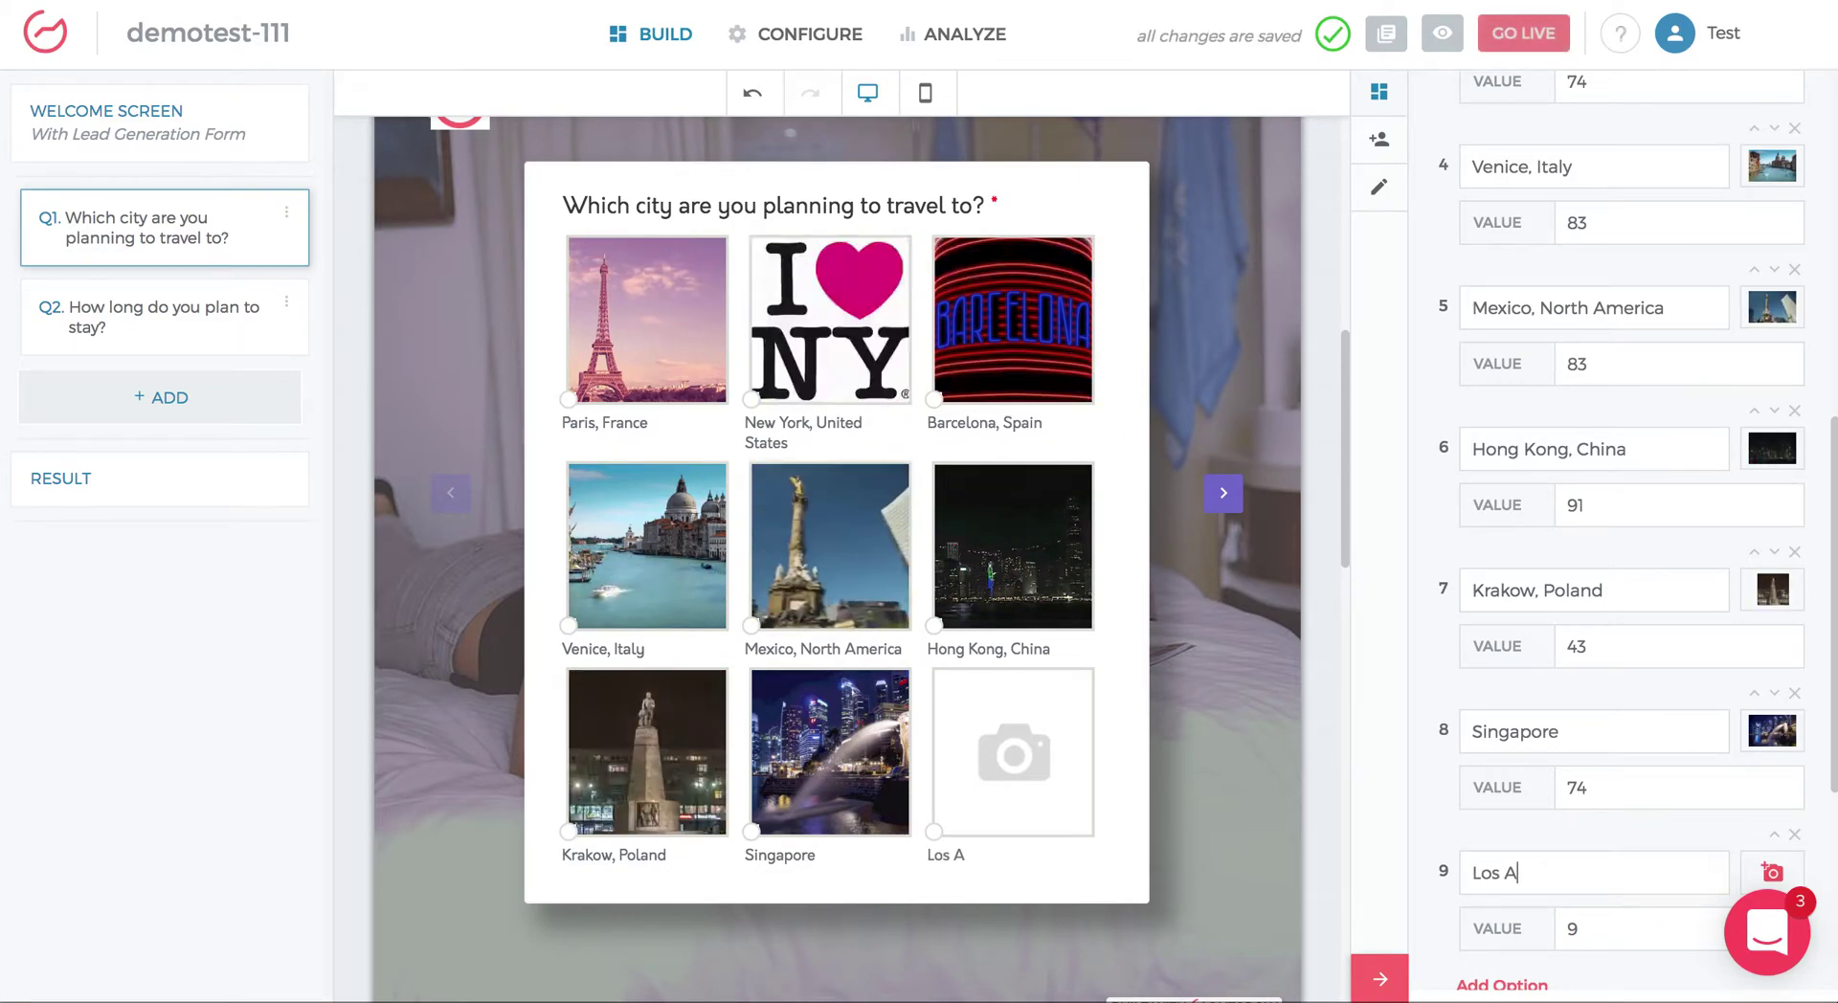
type("ngle")
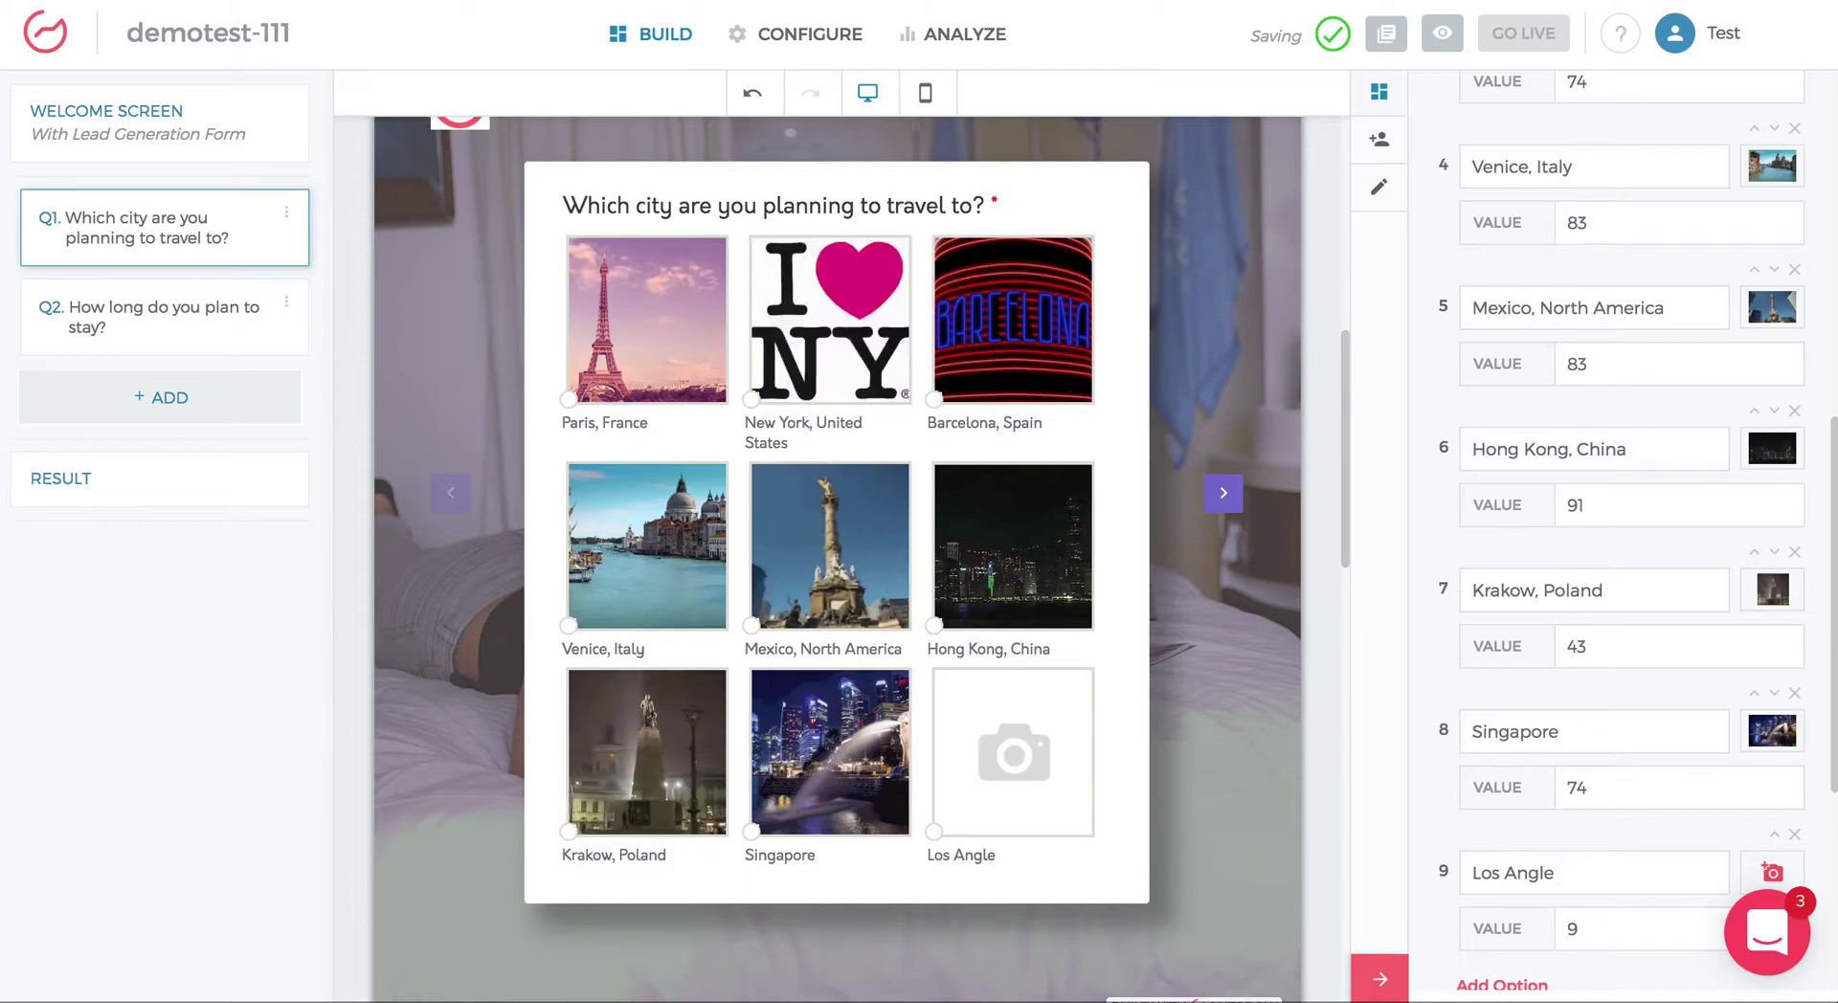
key("BackSpace")
key("BackSpace")
type("eles")
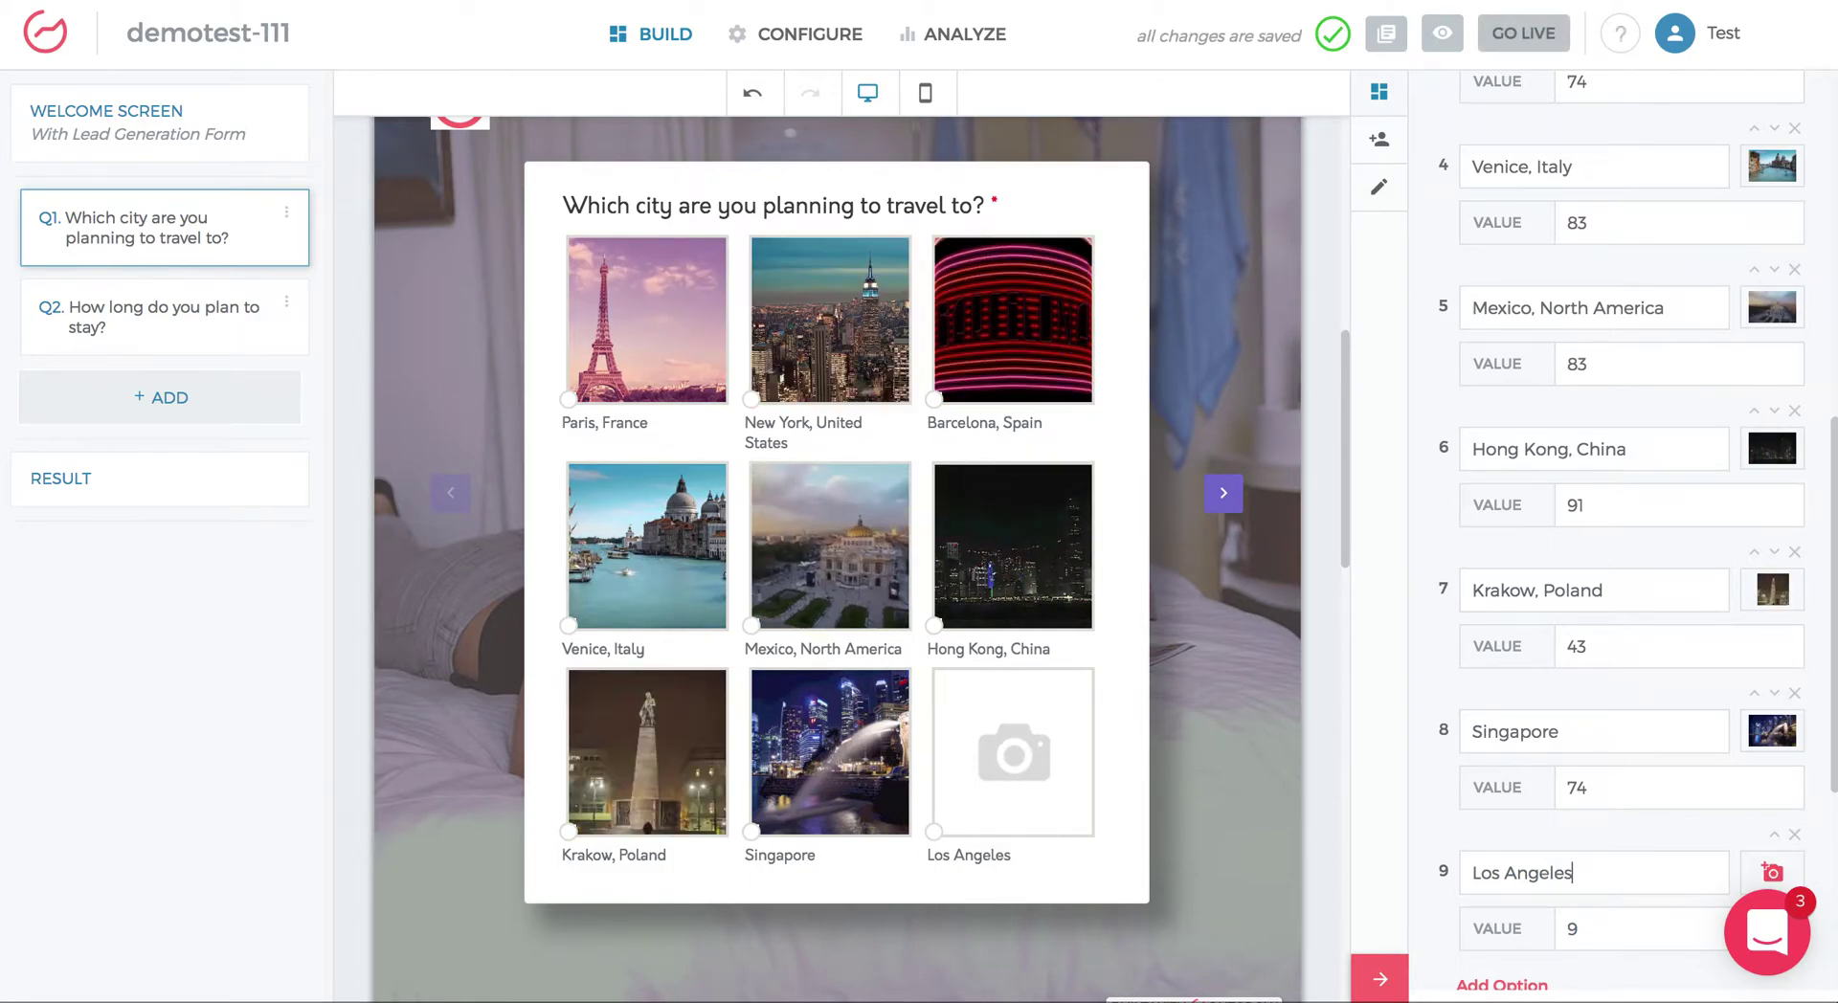
type(",")
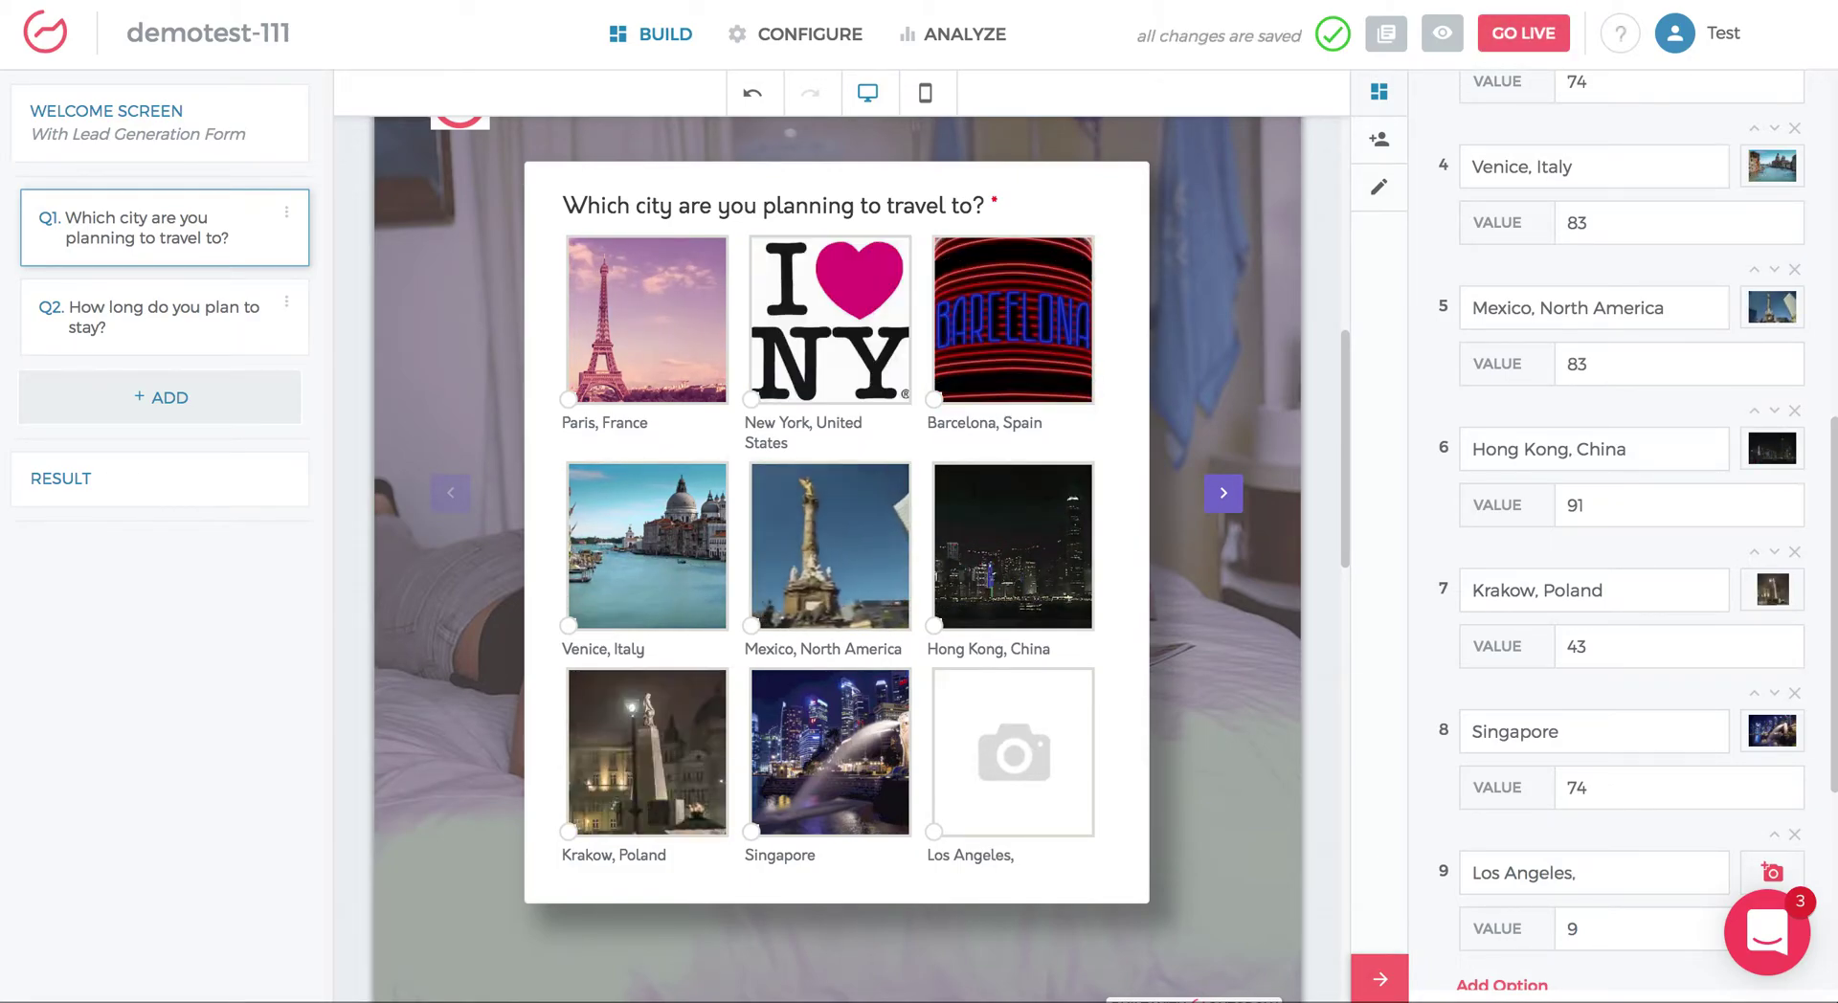
type(" Un")
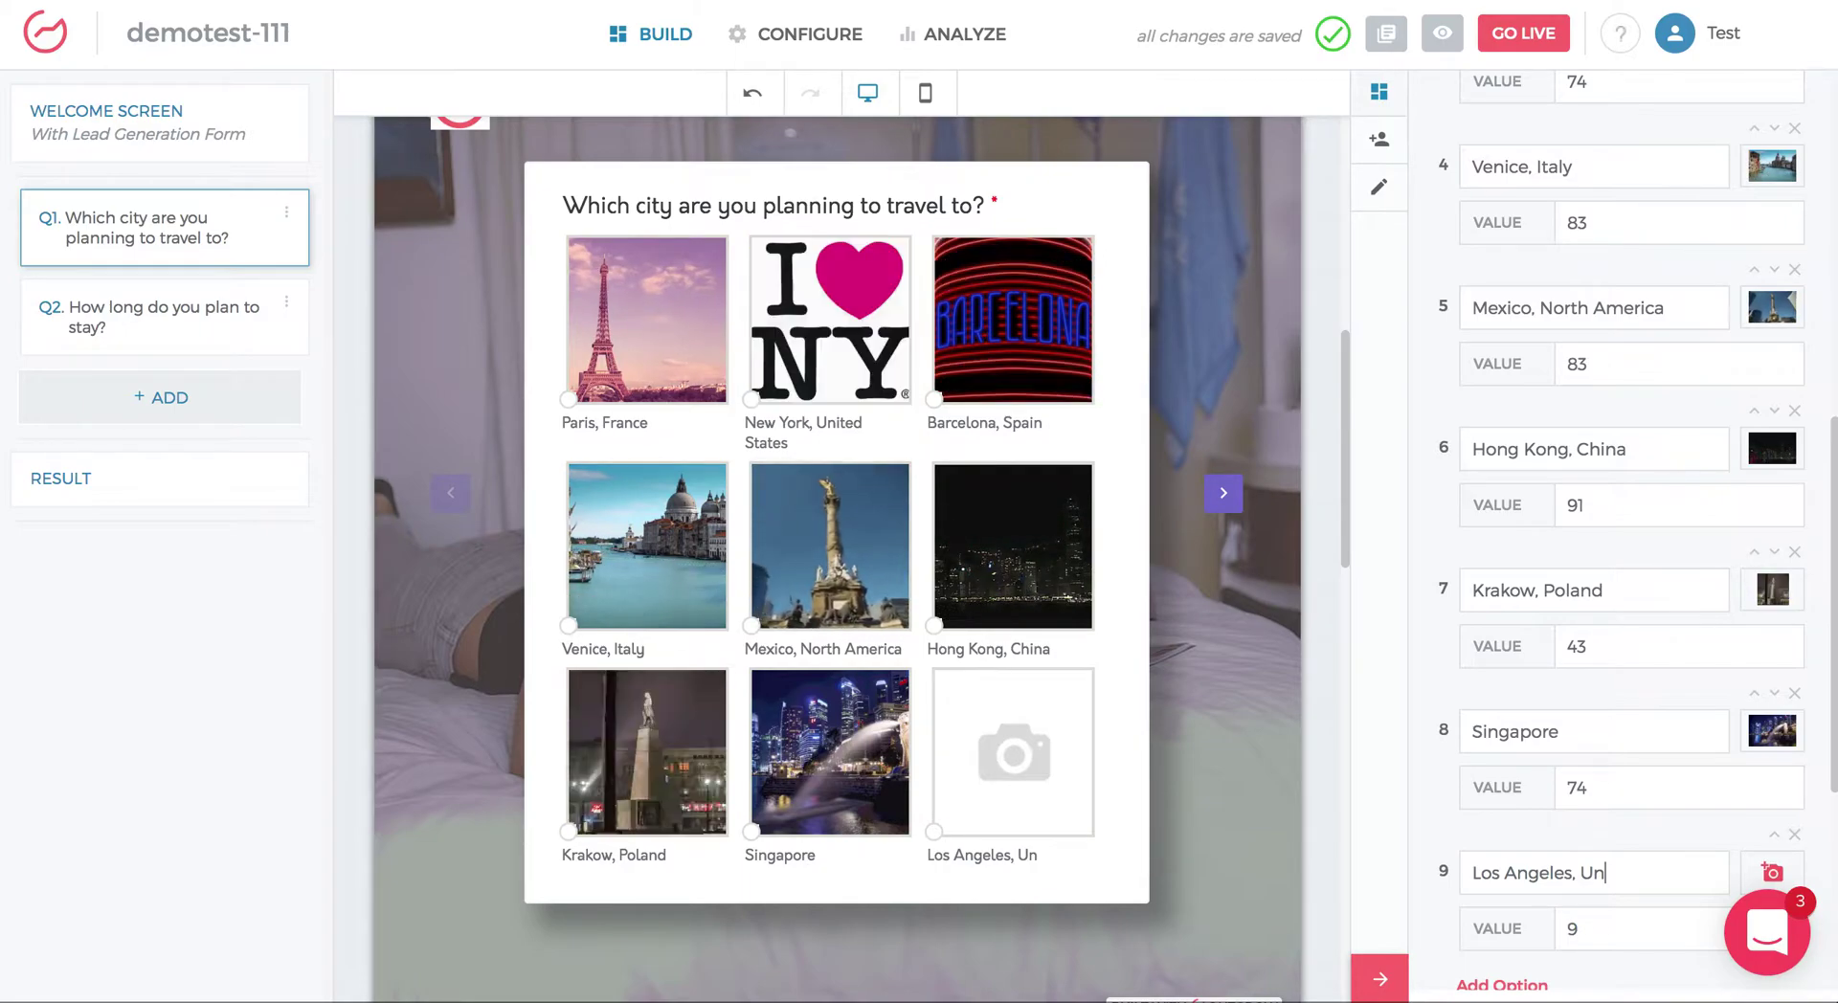
type("ited")
key("BackSpace")
key("BackSpace")
key("BackSpace")
key("BackSpace")
key("BackSpace")
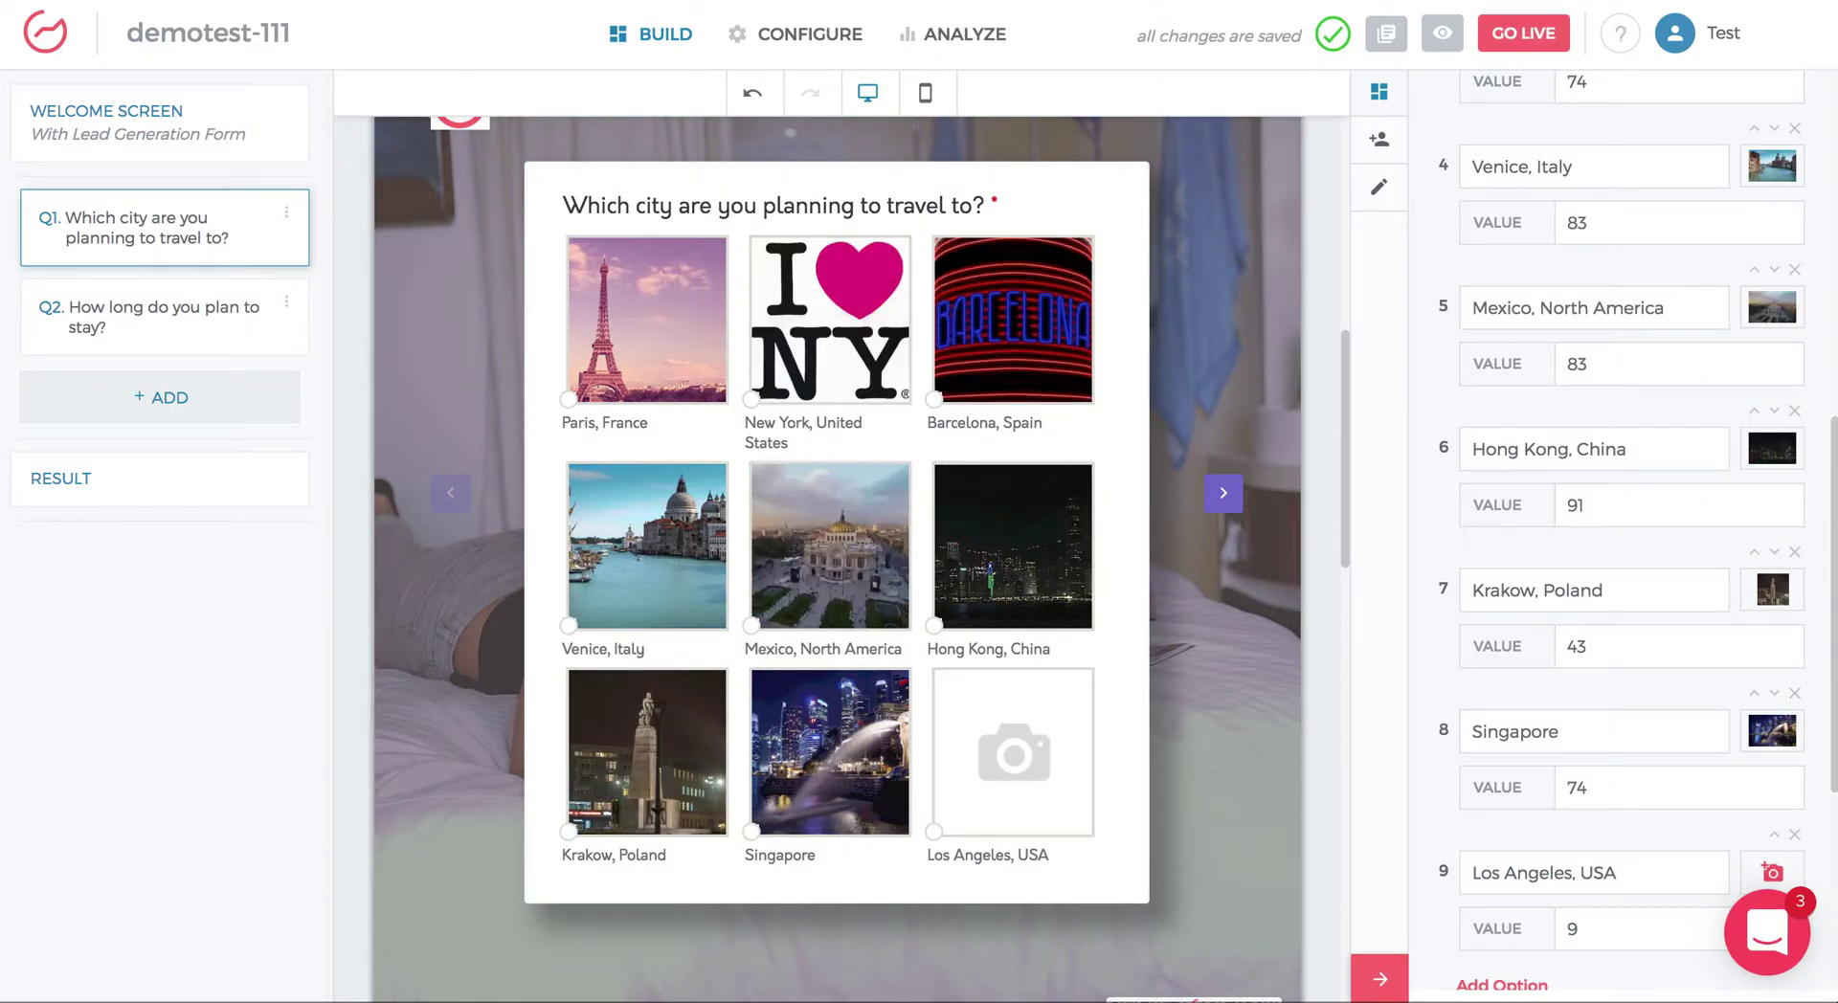
Step: Use the green plus icon from the Photos grid as the Los Angeles, USA option's image
left_click(1772, 873)
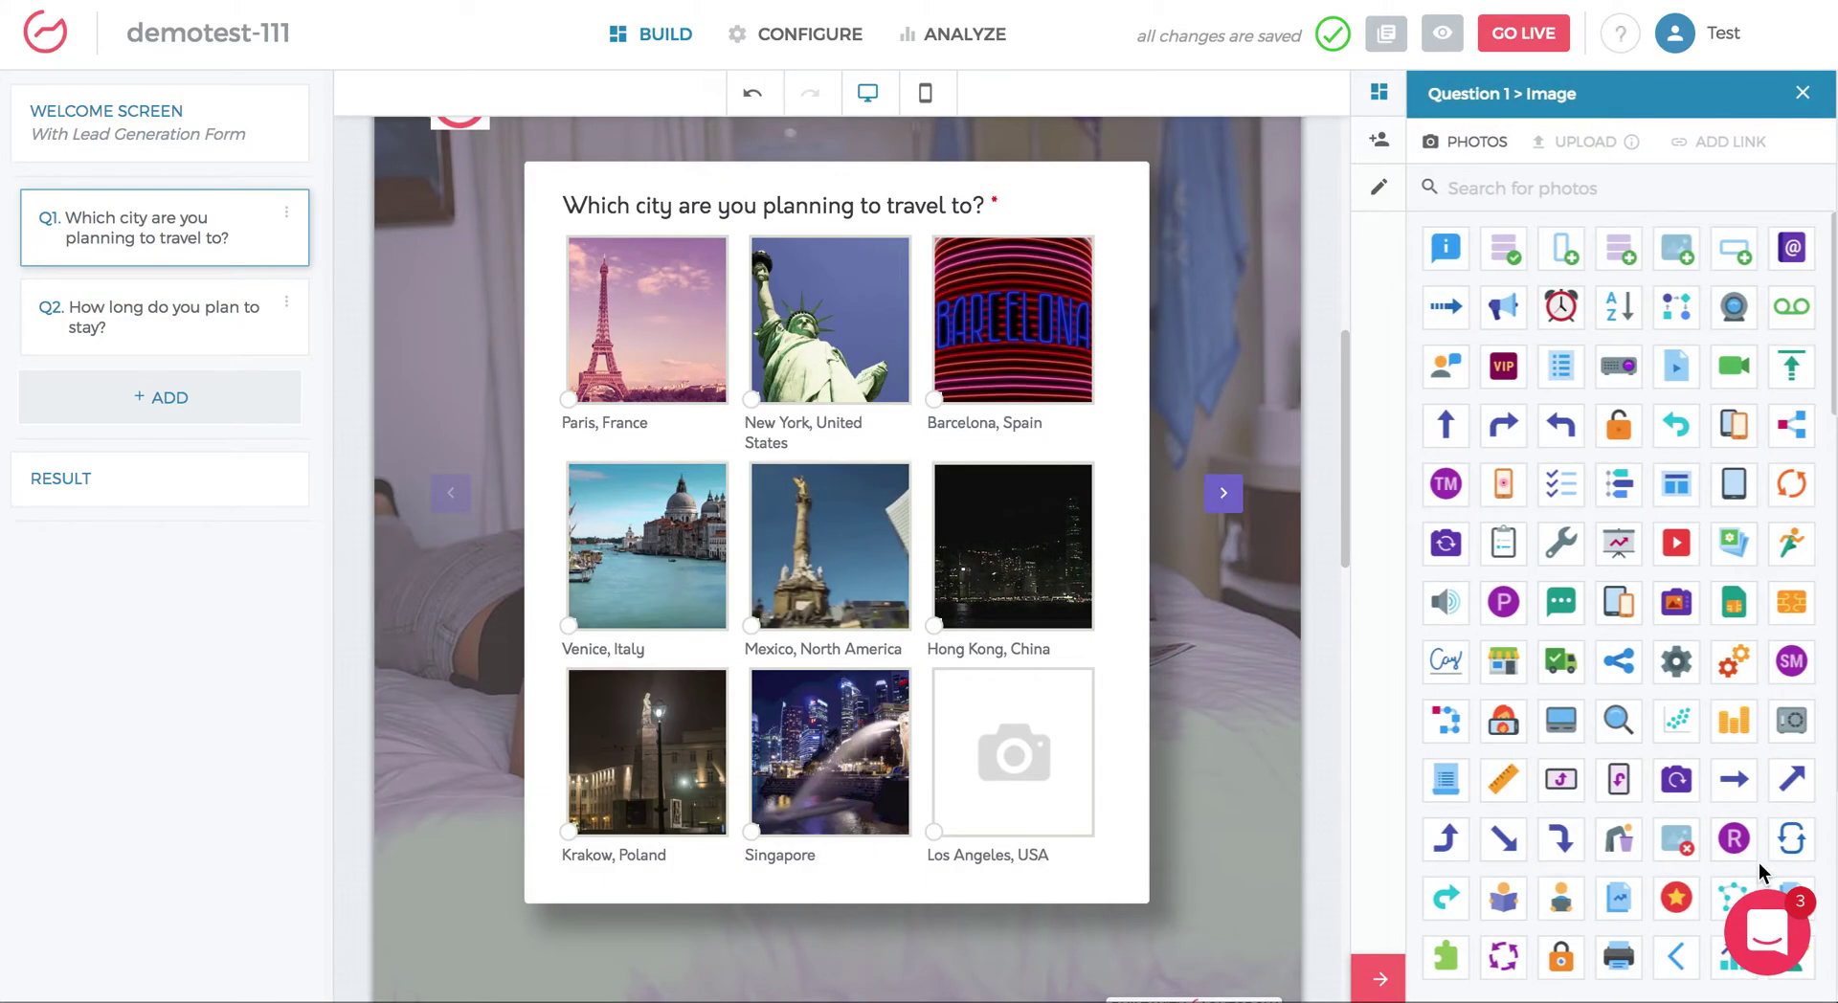
scroll(1615, 604, "down", 4)
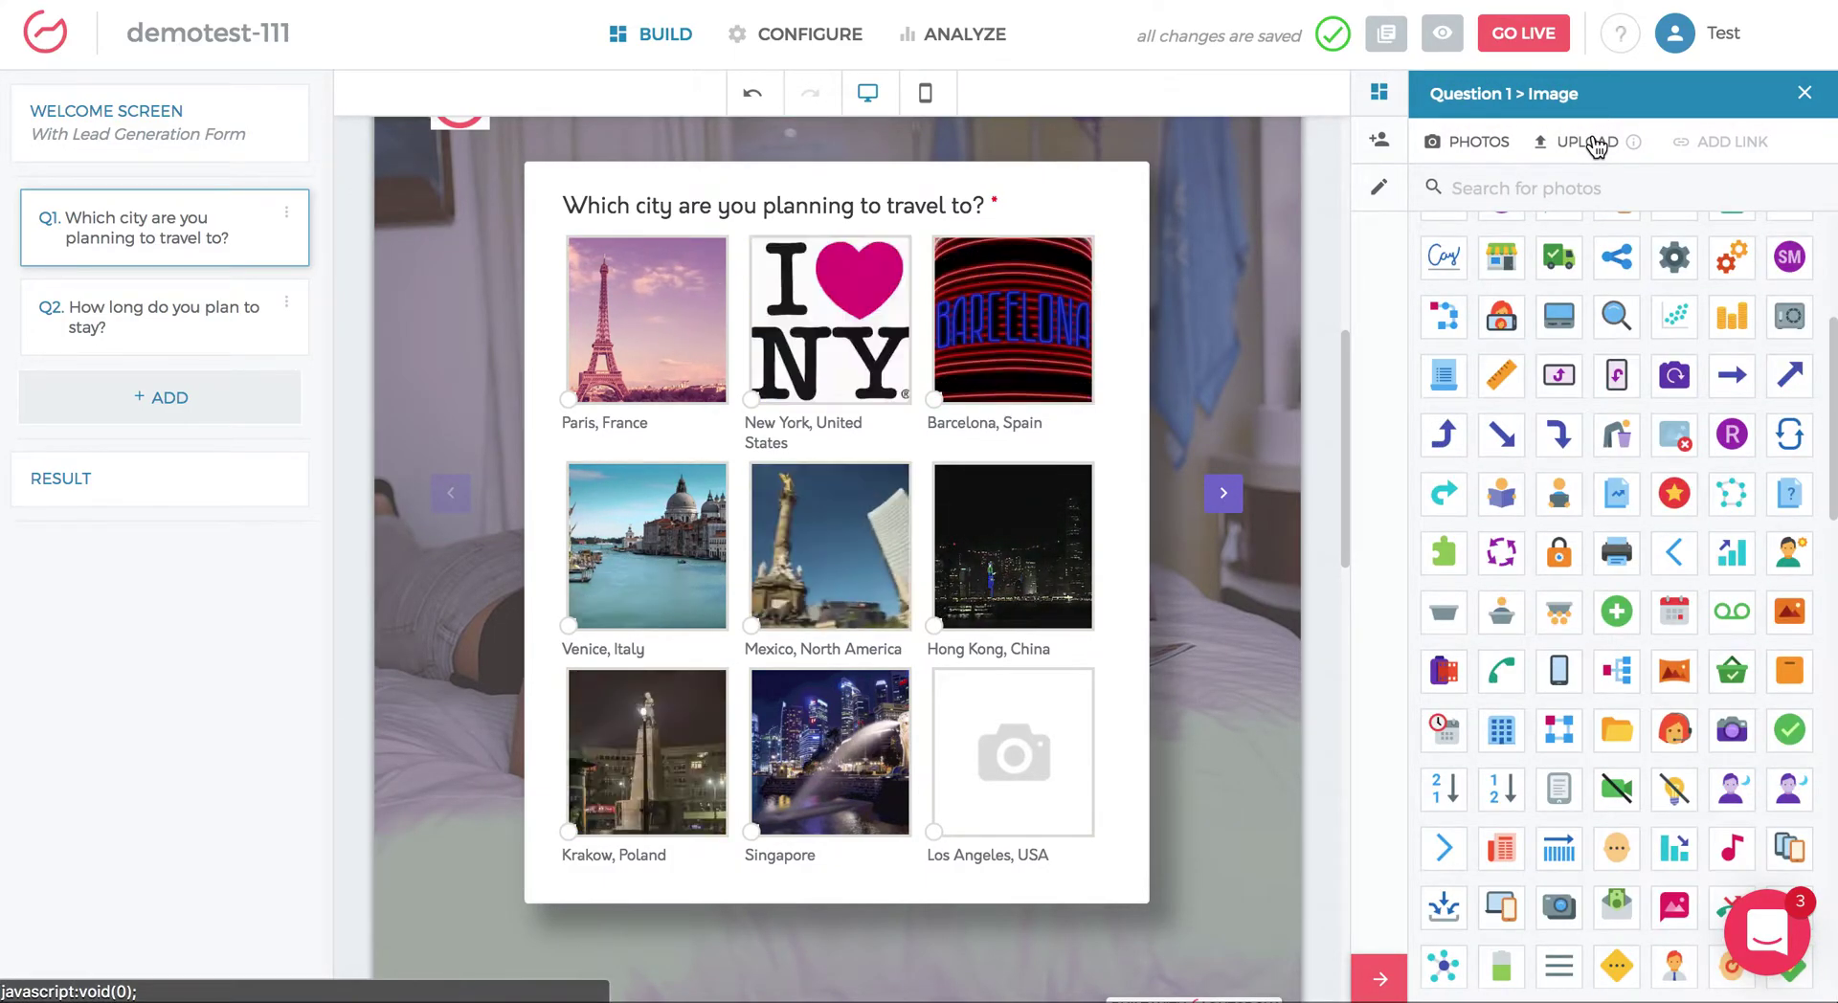
left_click(1807, 97)
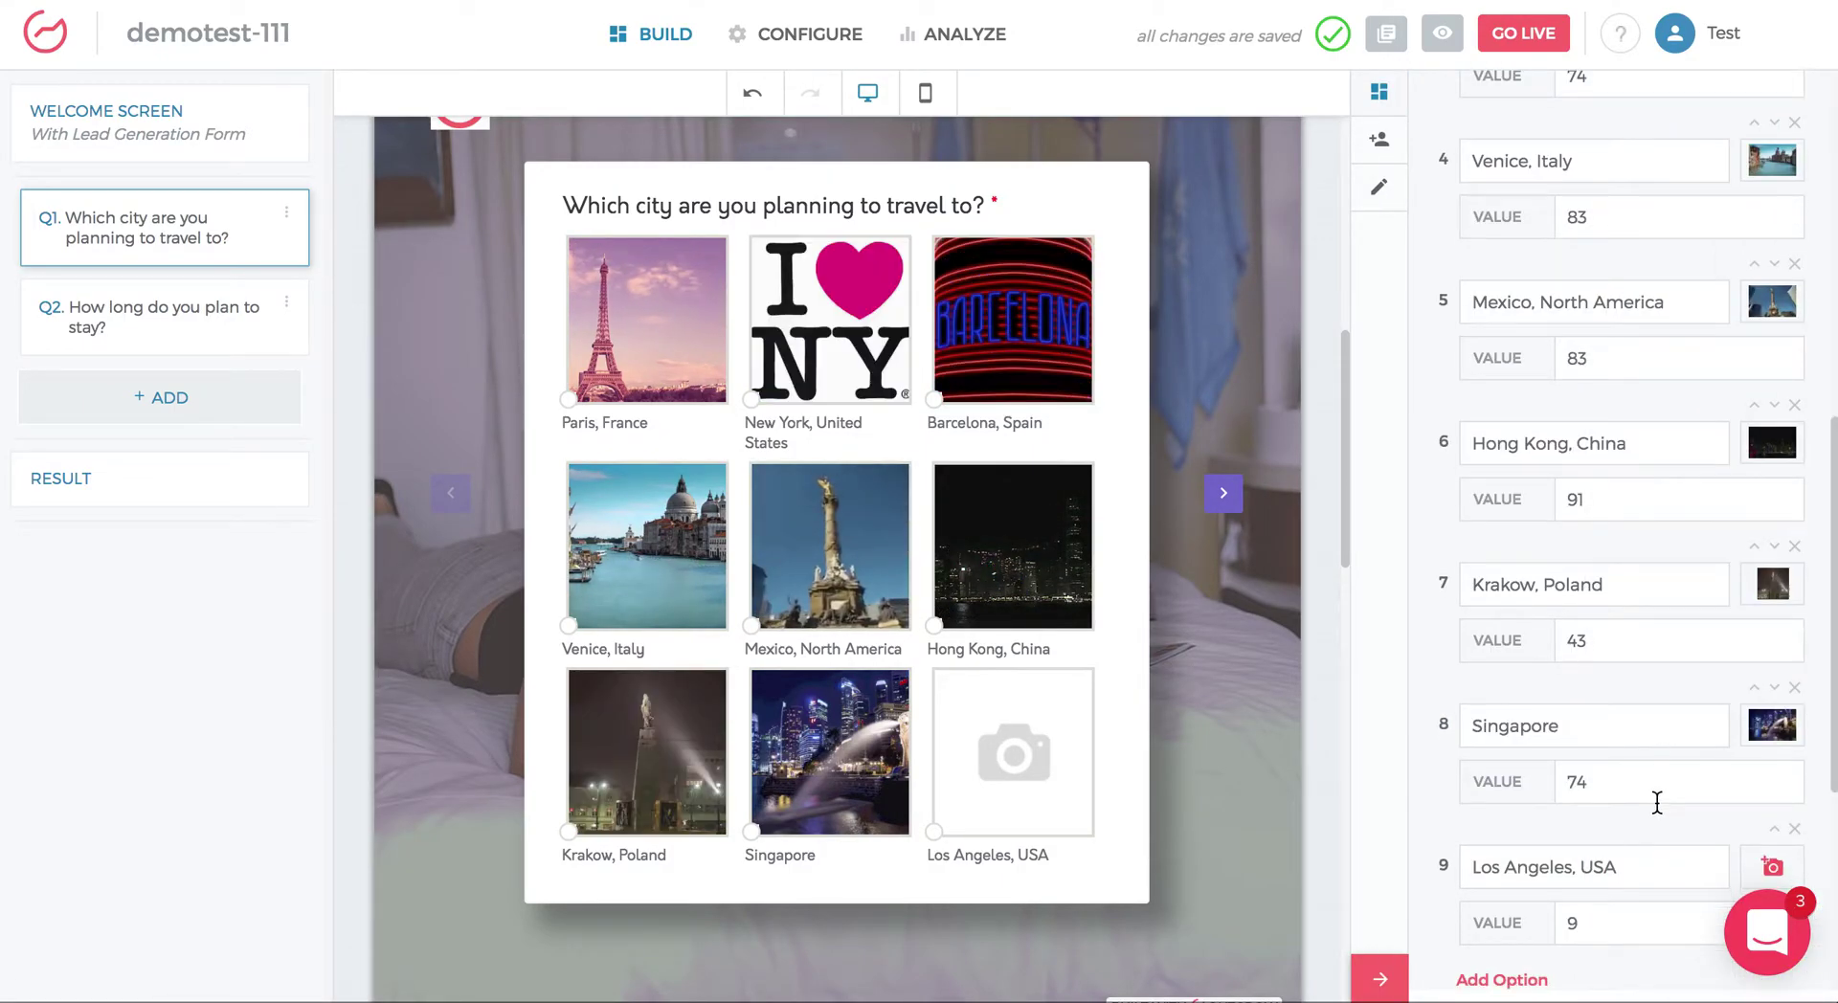
scroll(1653, 803, "down", 2)
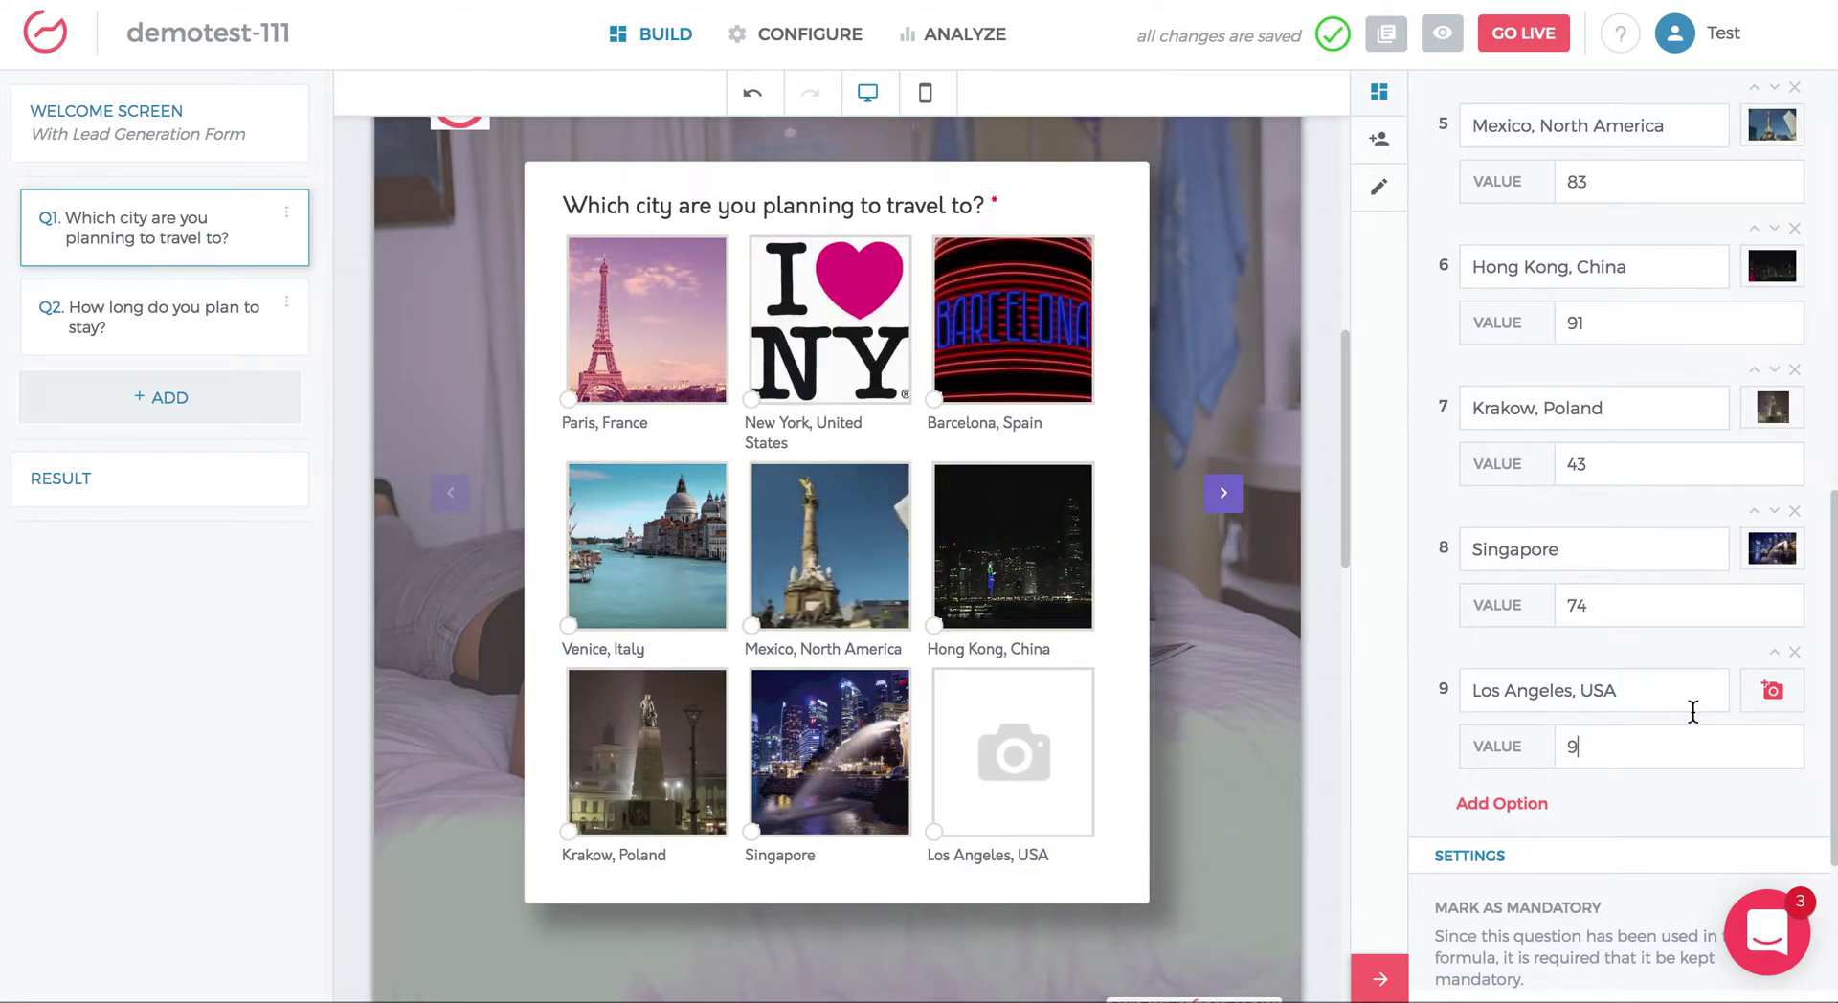
left_click(1773, 691)
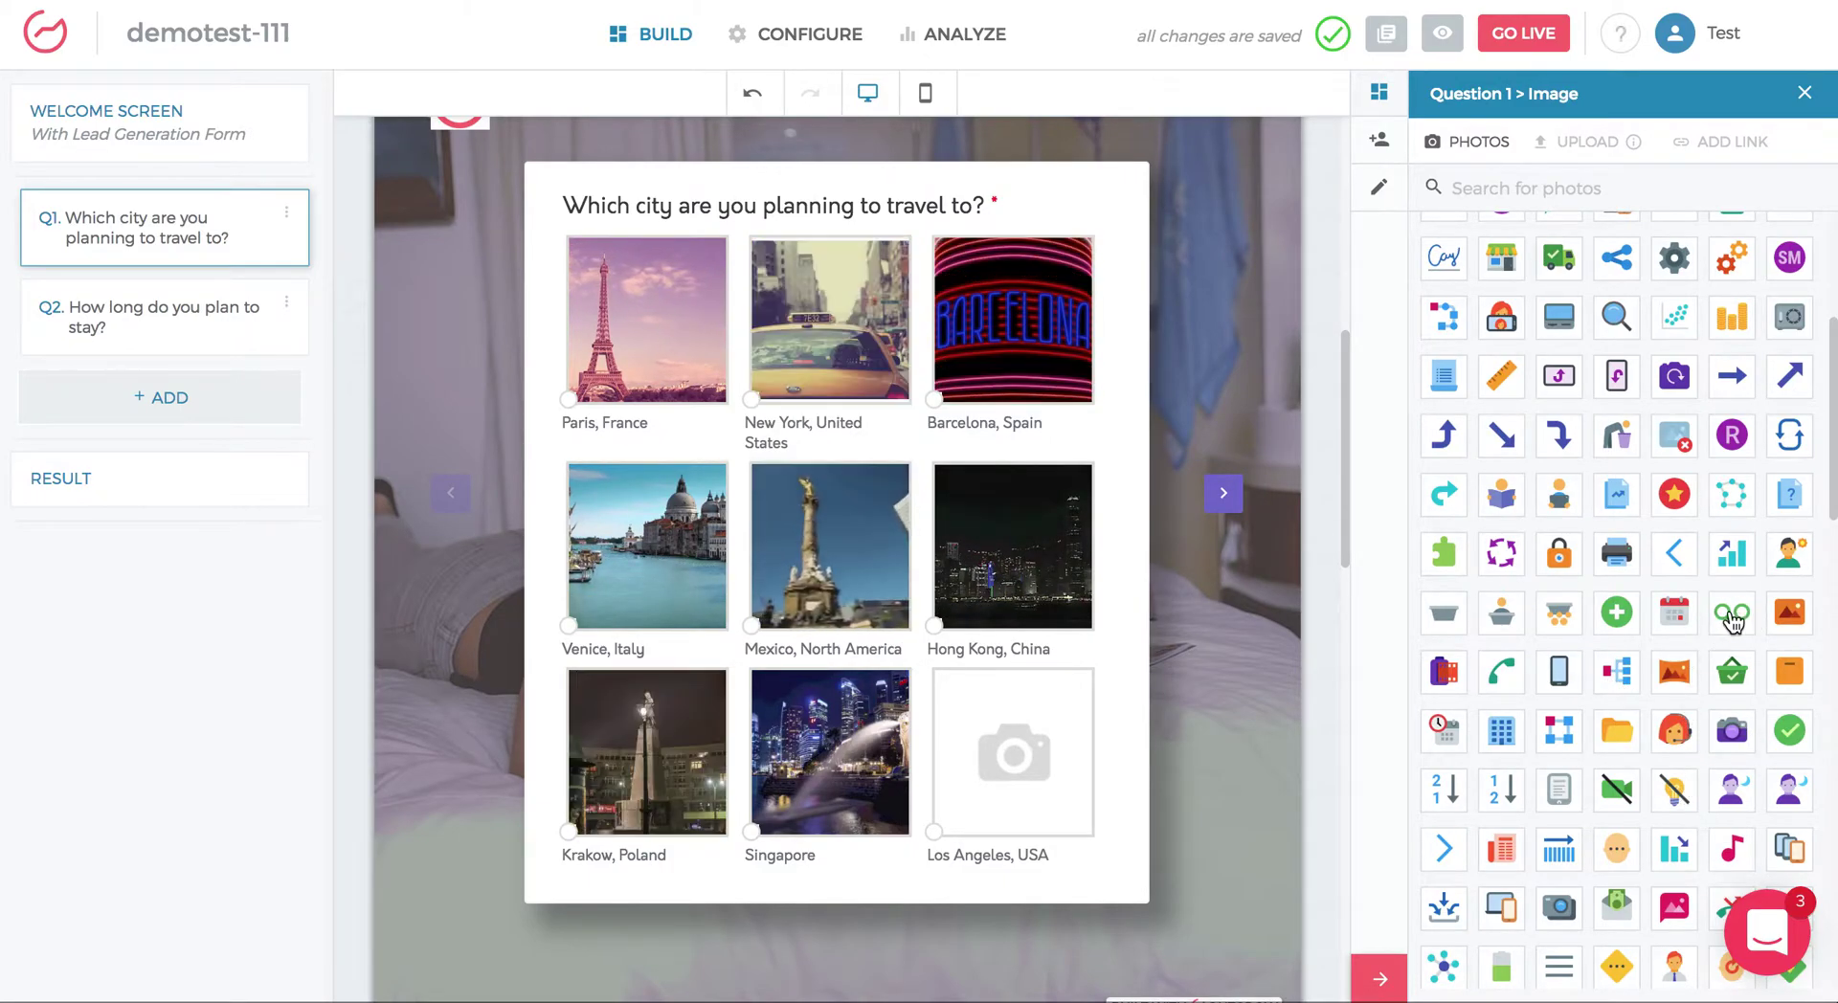
left_click(1626, 623)
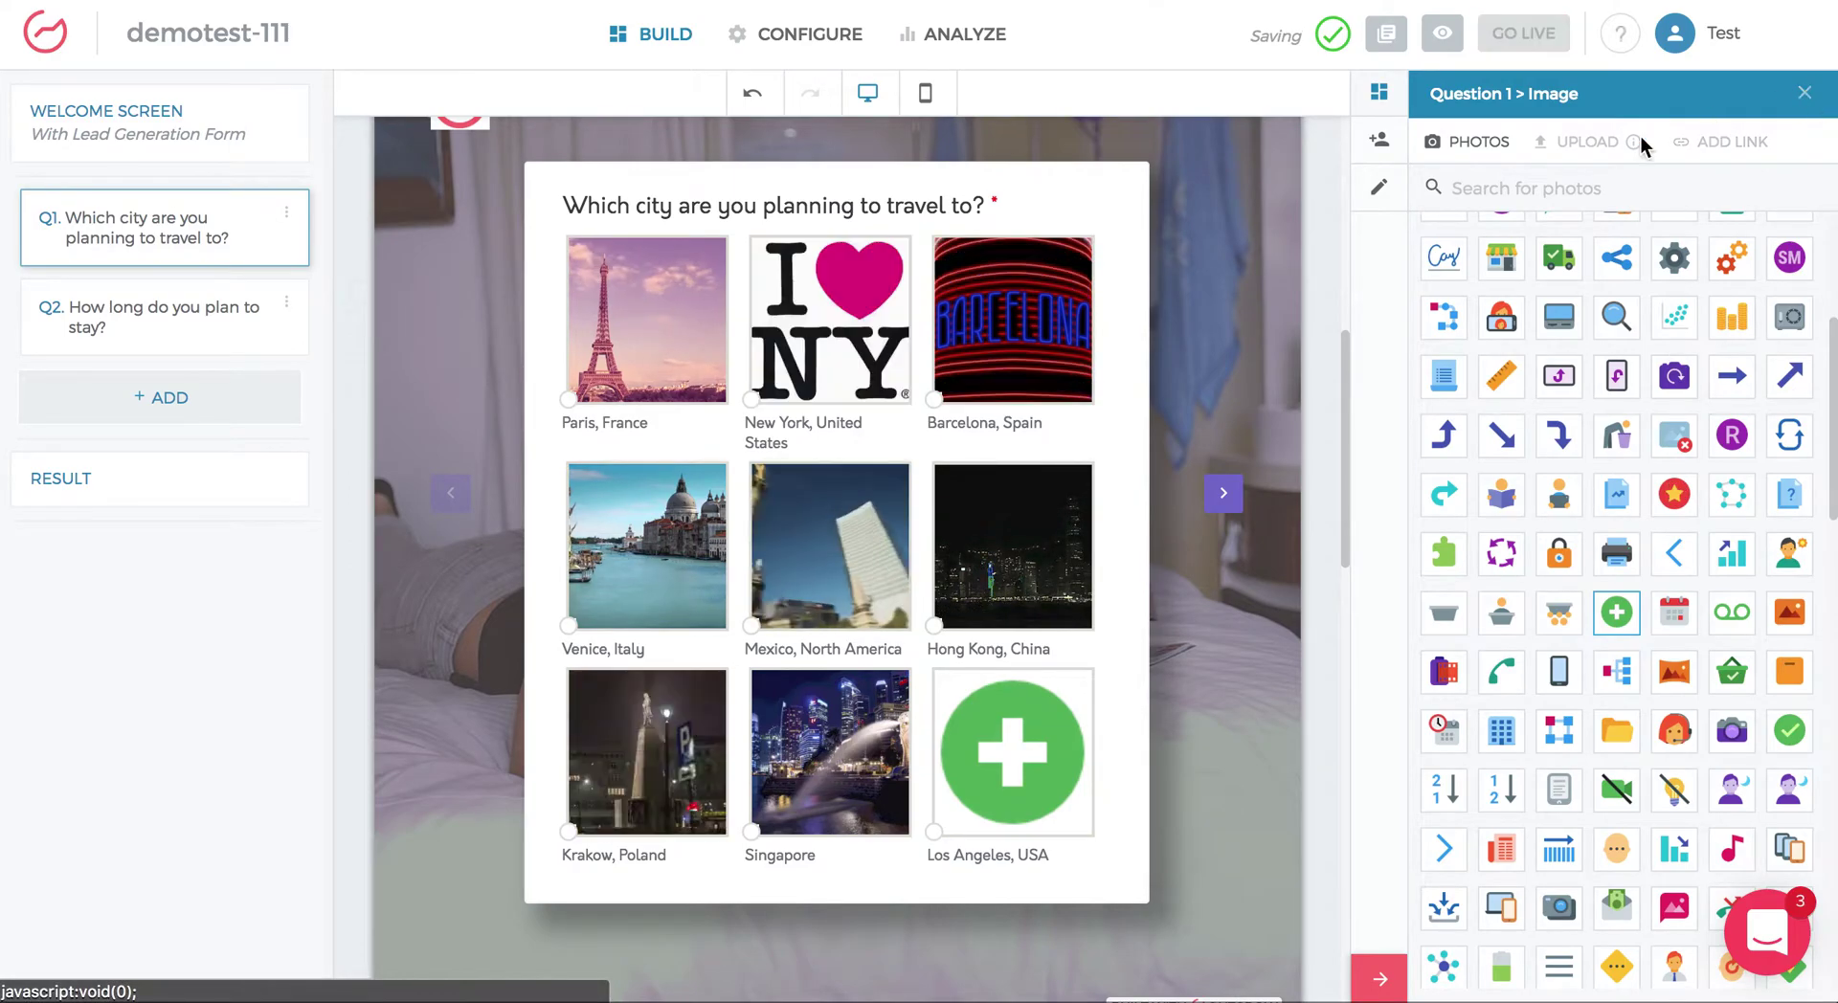
left_click(1806, 96)
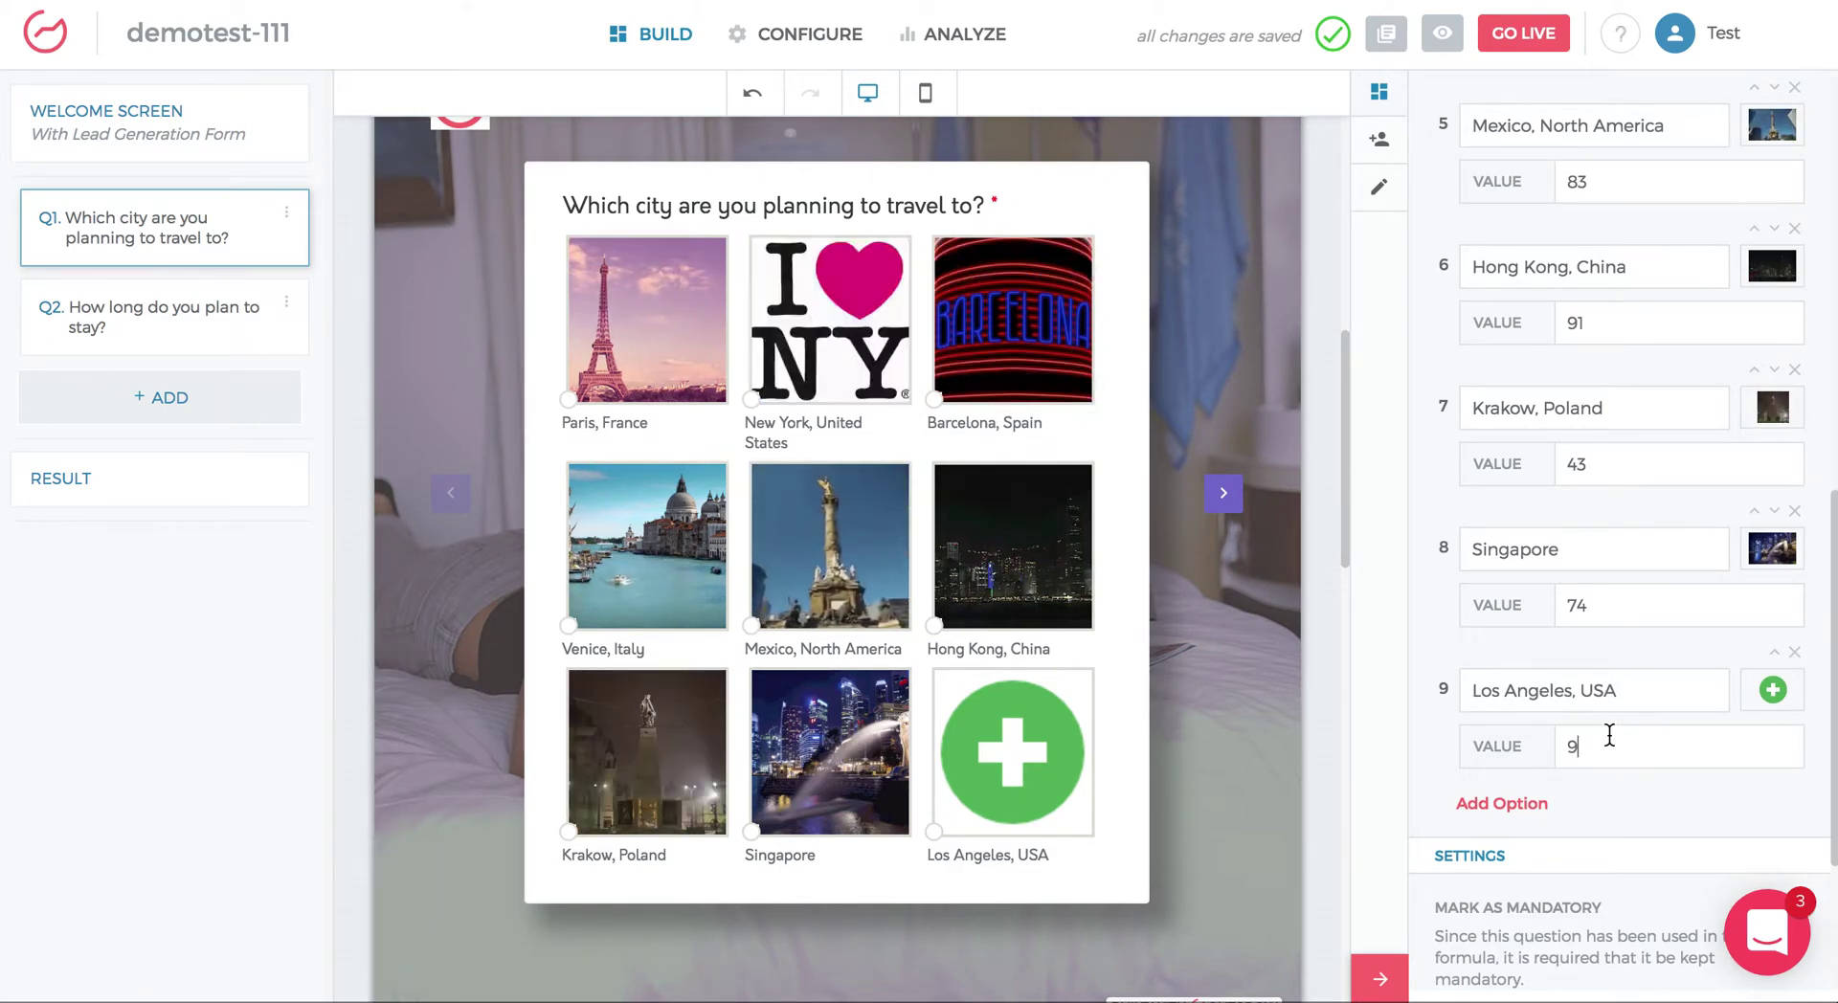
Step: Review Q1's option values, then select the Q2 stay-length slider question
scroll(1609, 711, "up", 2)
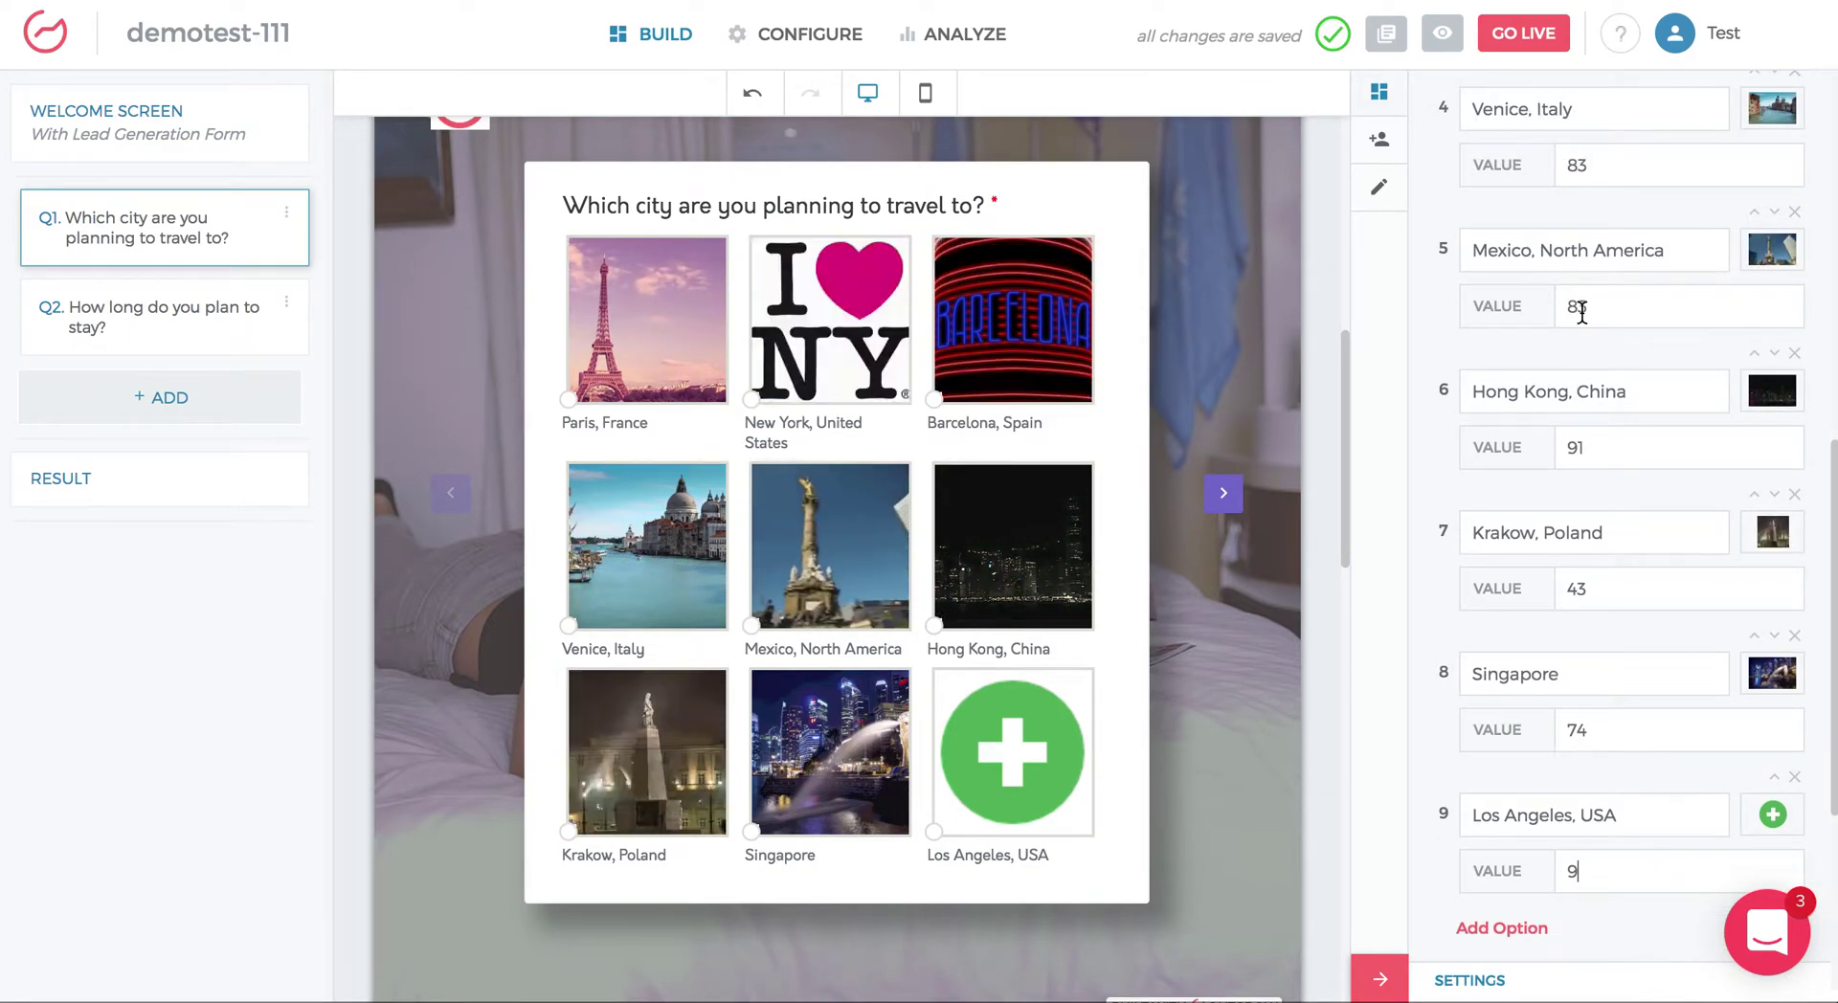
scroll(1627, 670, "down", 1)
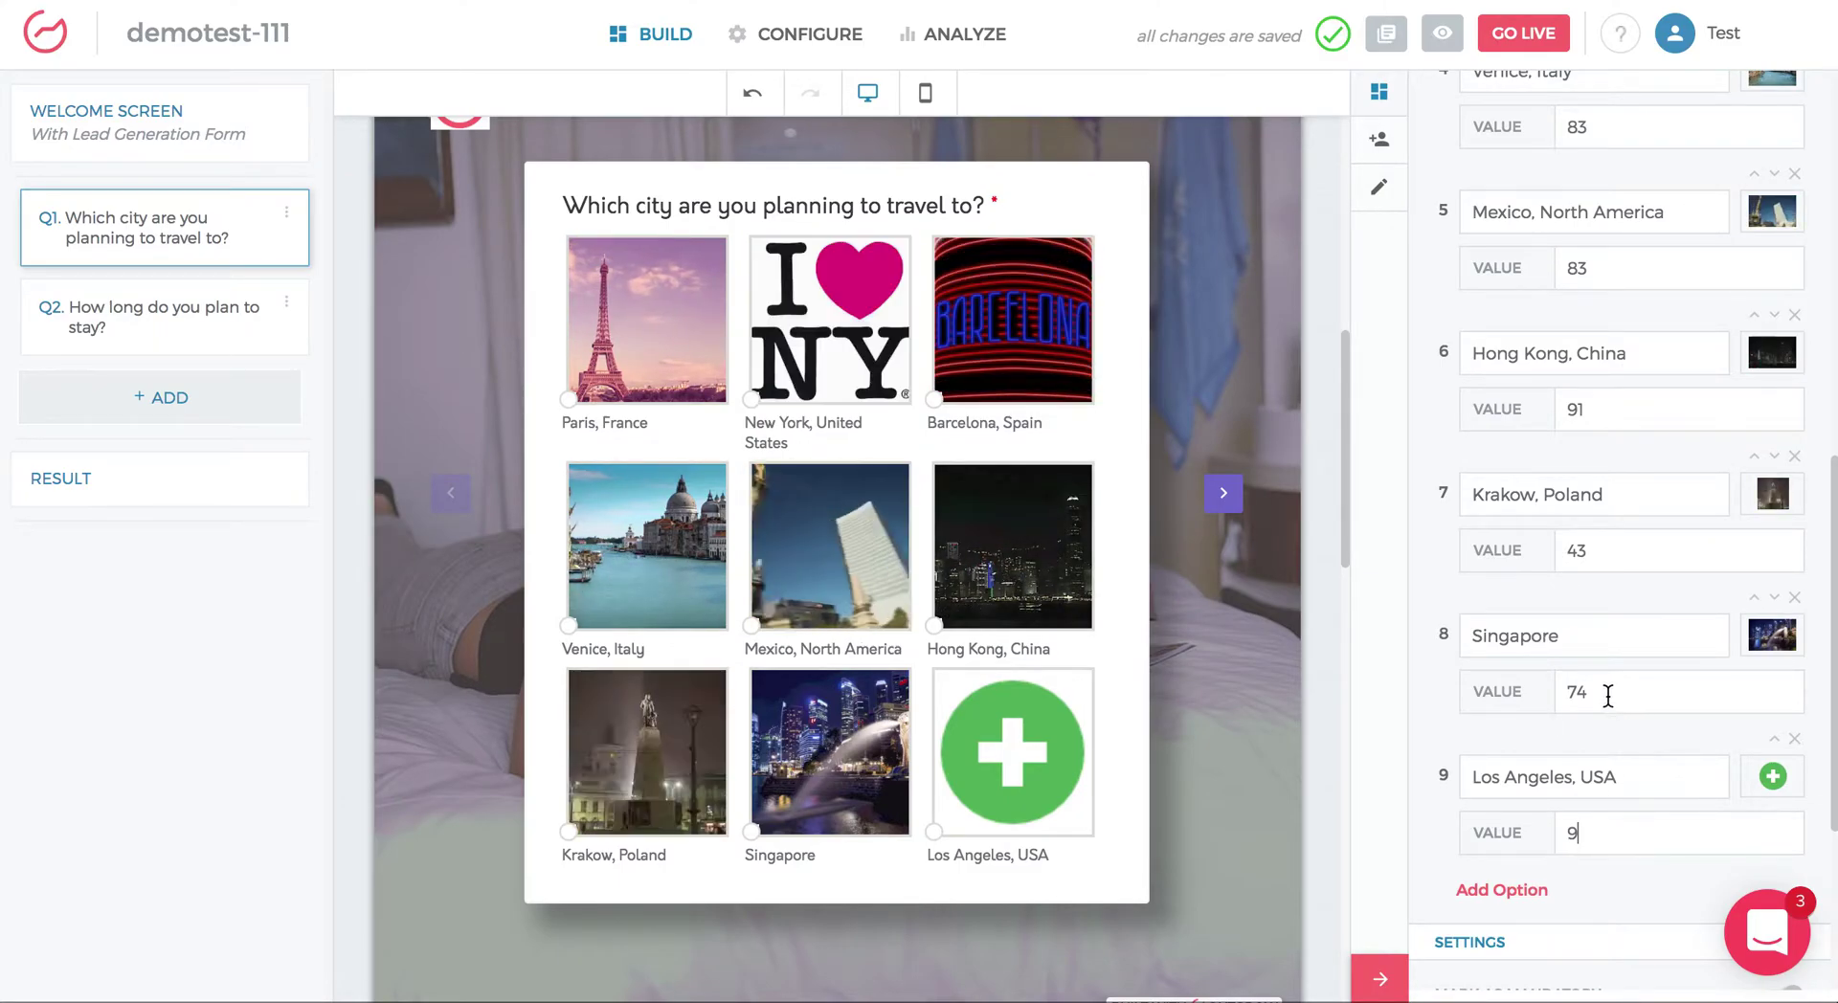
scroll(1612, 704, "up", 10)
scroll(1618, 641, "down", 1)
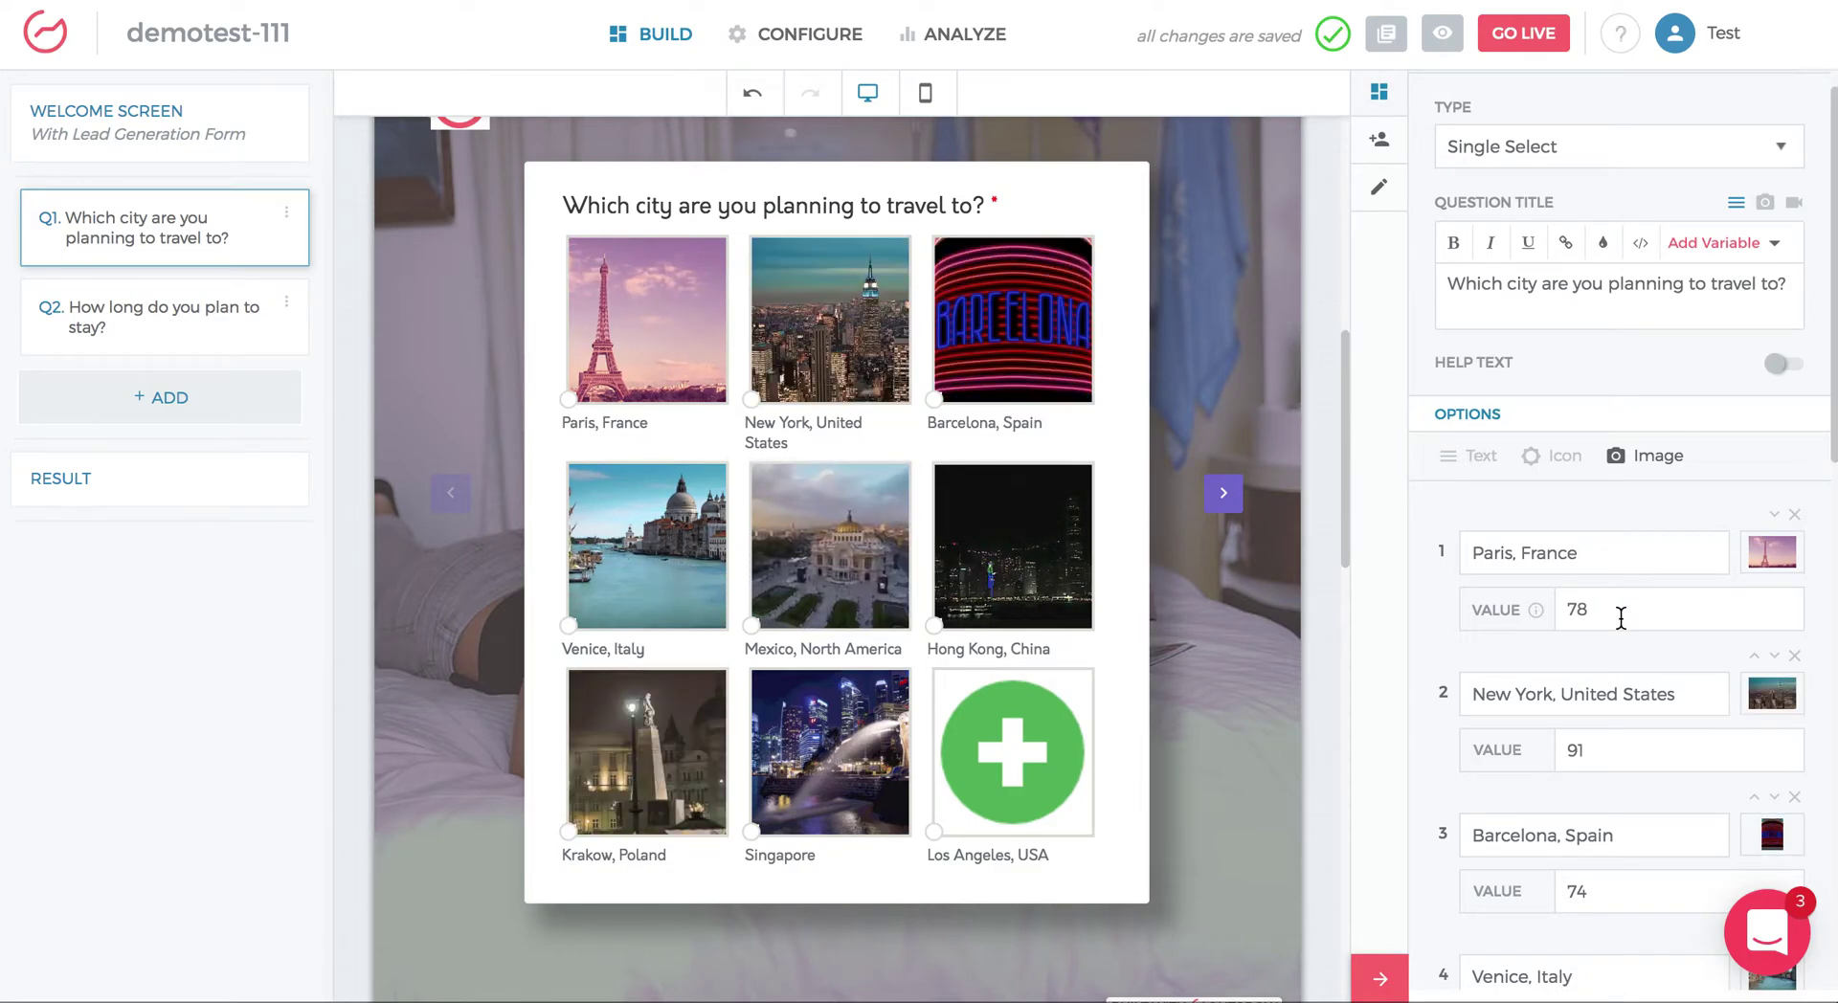
left_click(153, 344)
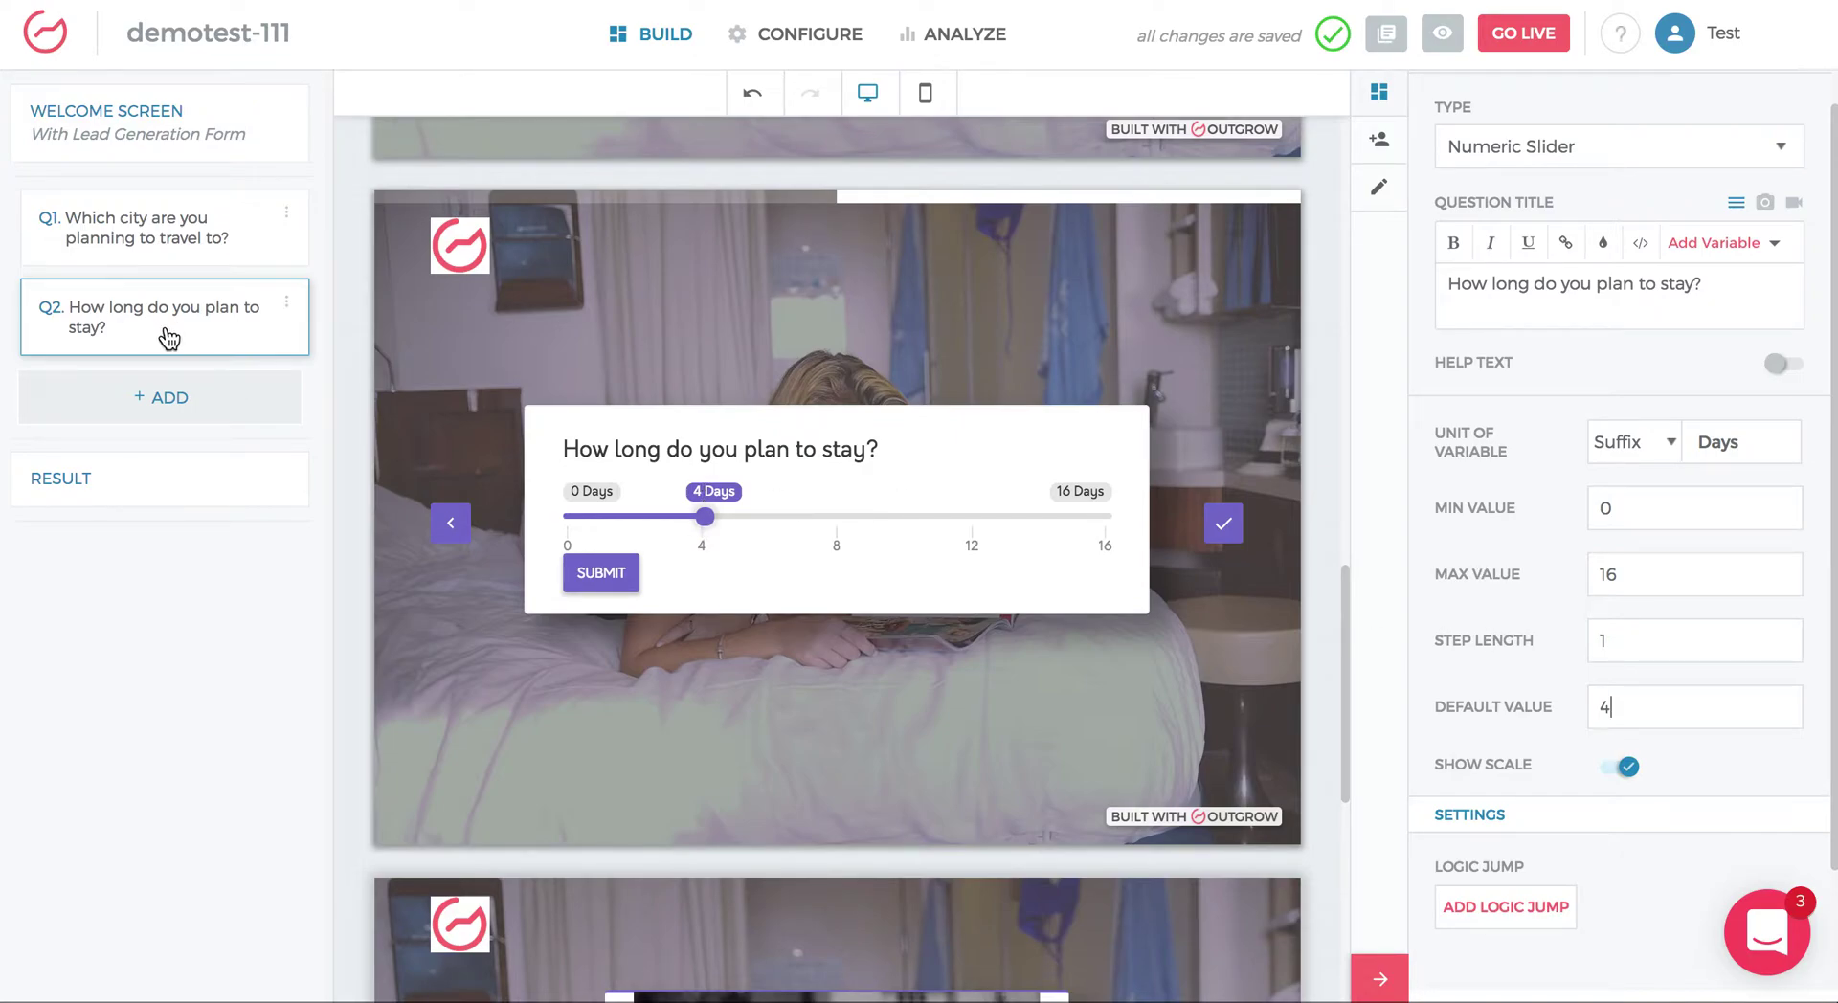
Step: Check the Paris value of 78 in Q1, then bring up Result #1's Q1*Q2 formula
left_click(120, 231)
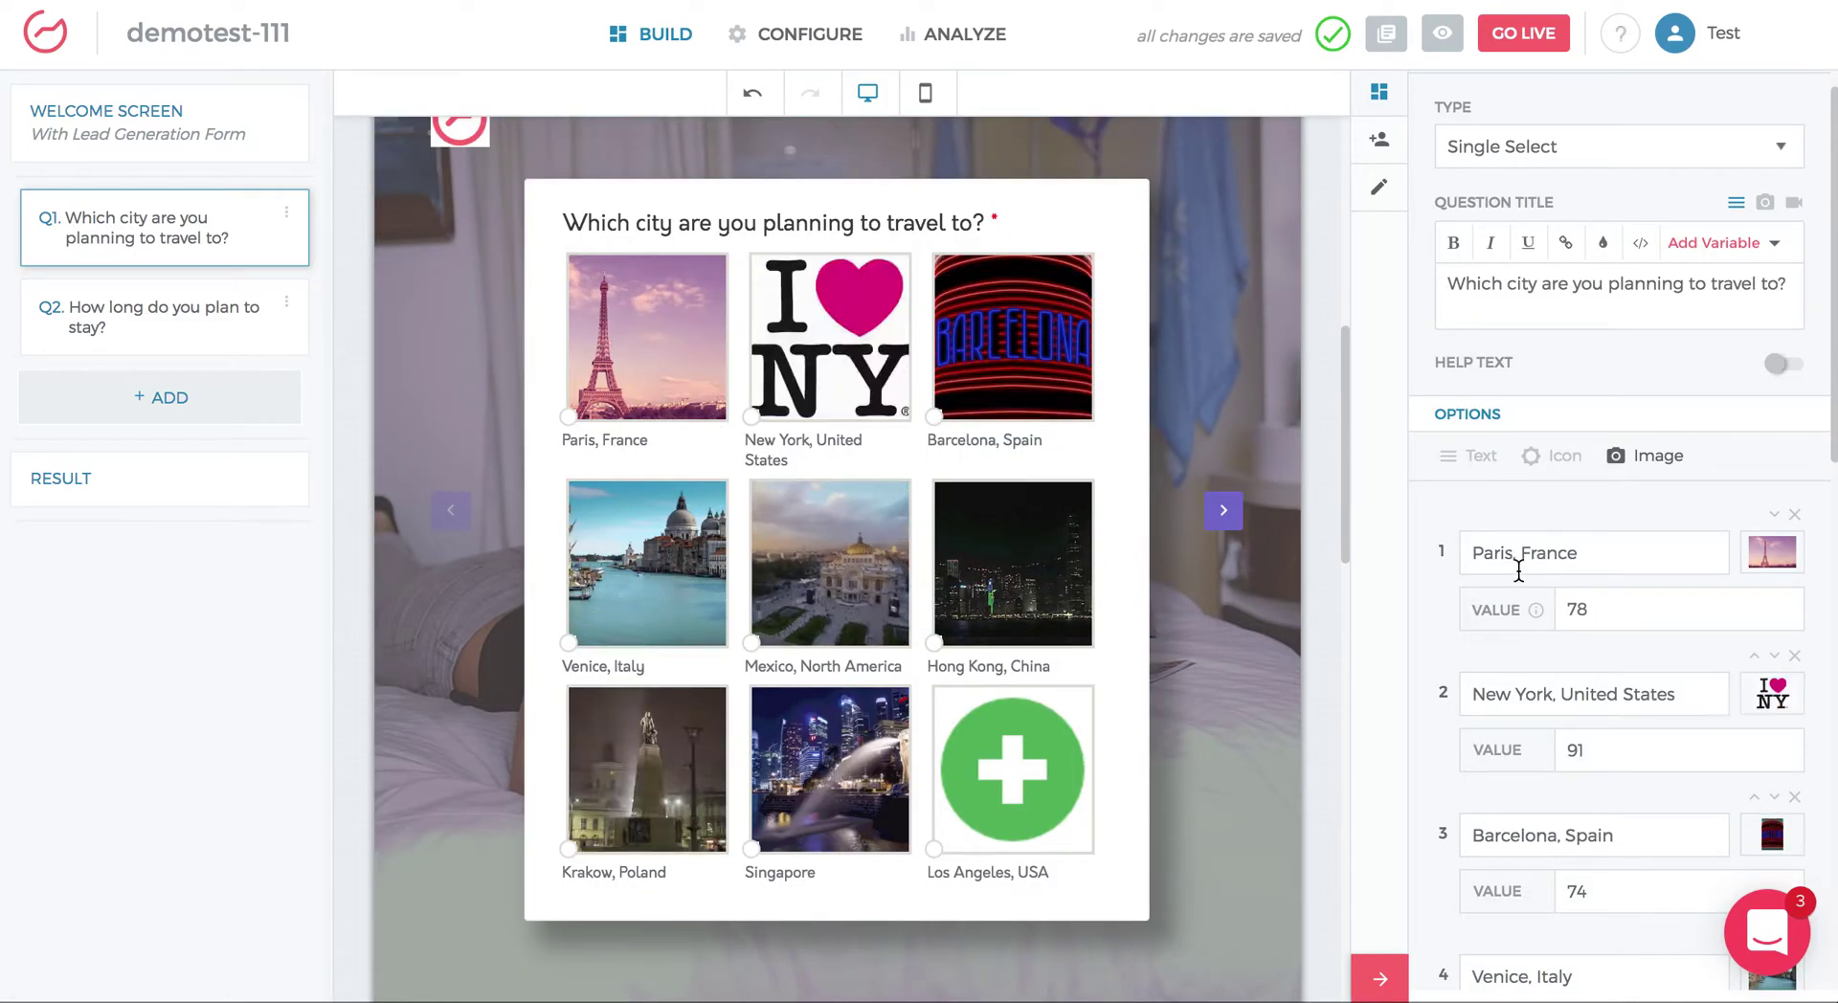
left_click(1614, 619)
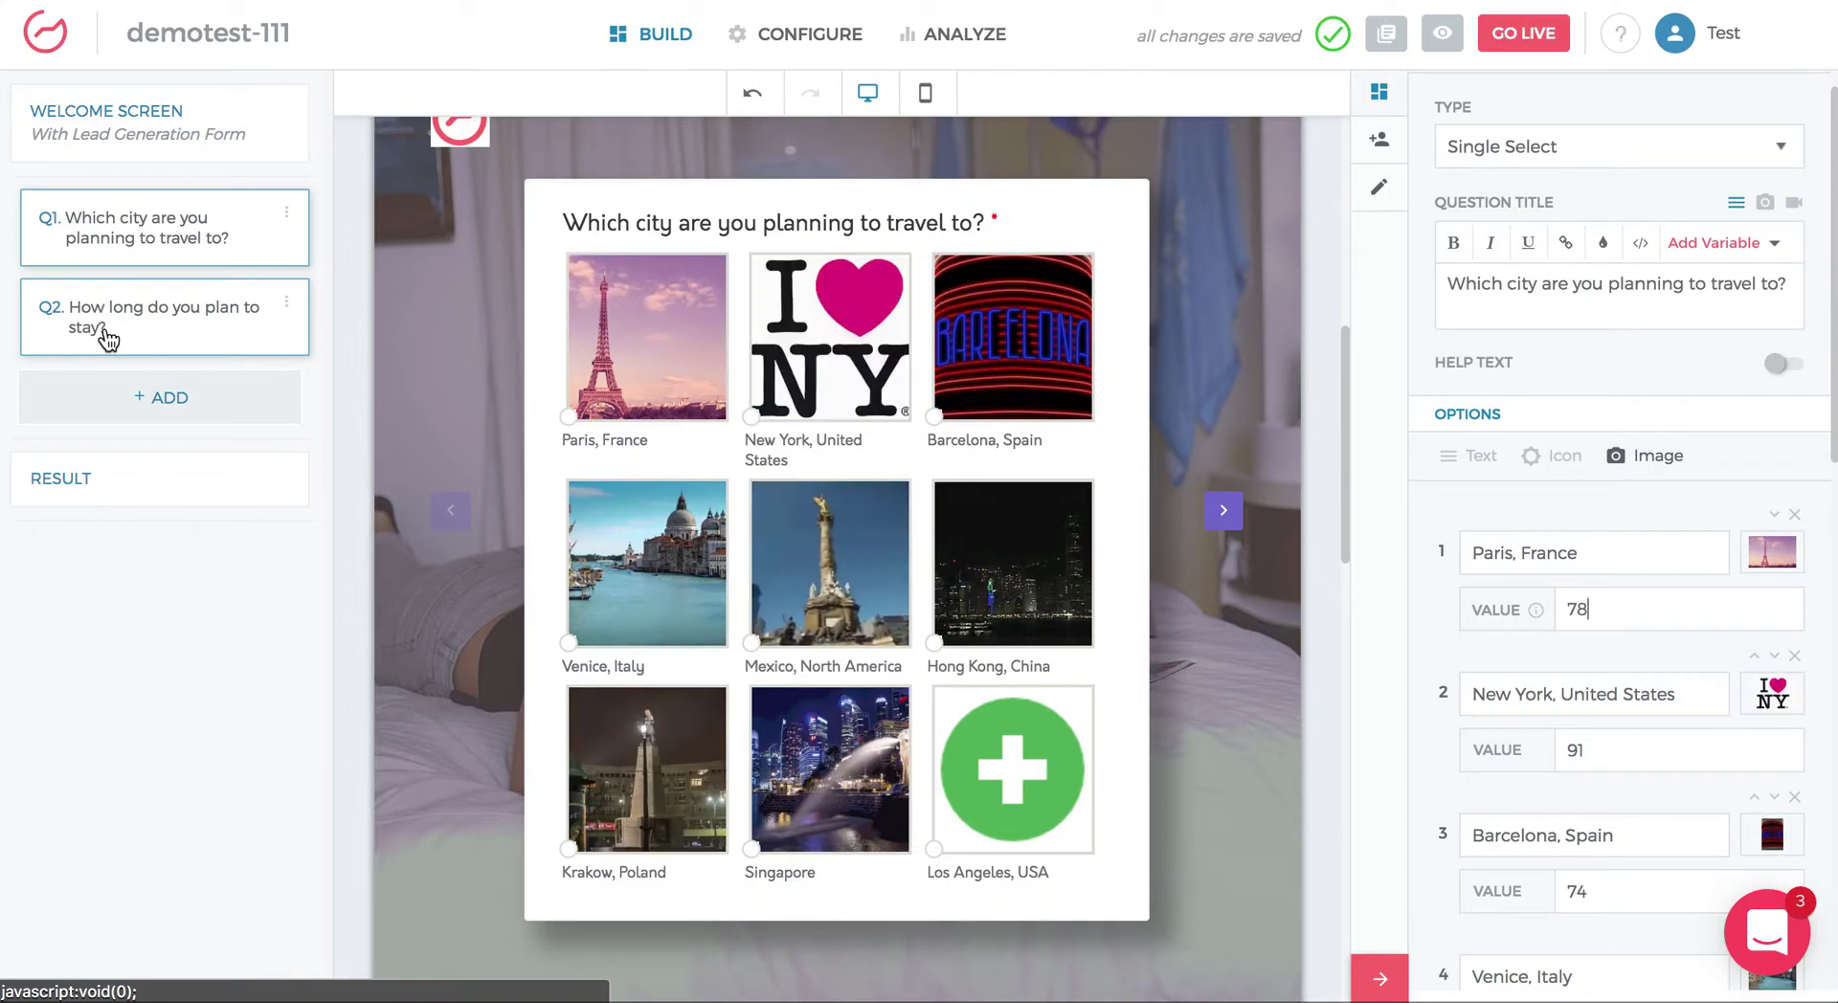
scroll(666, 364, "up", 5)
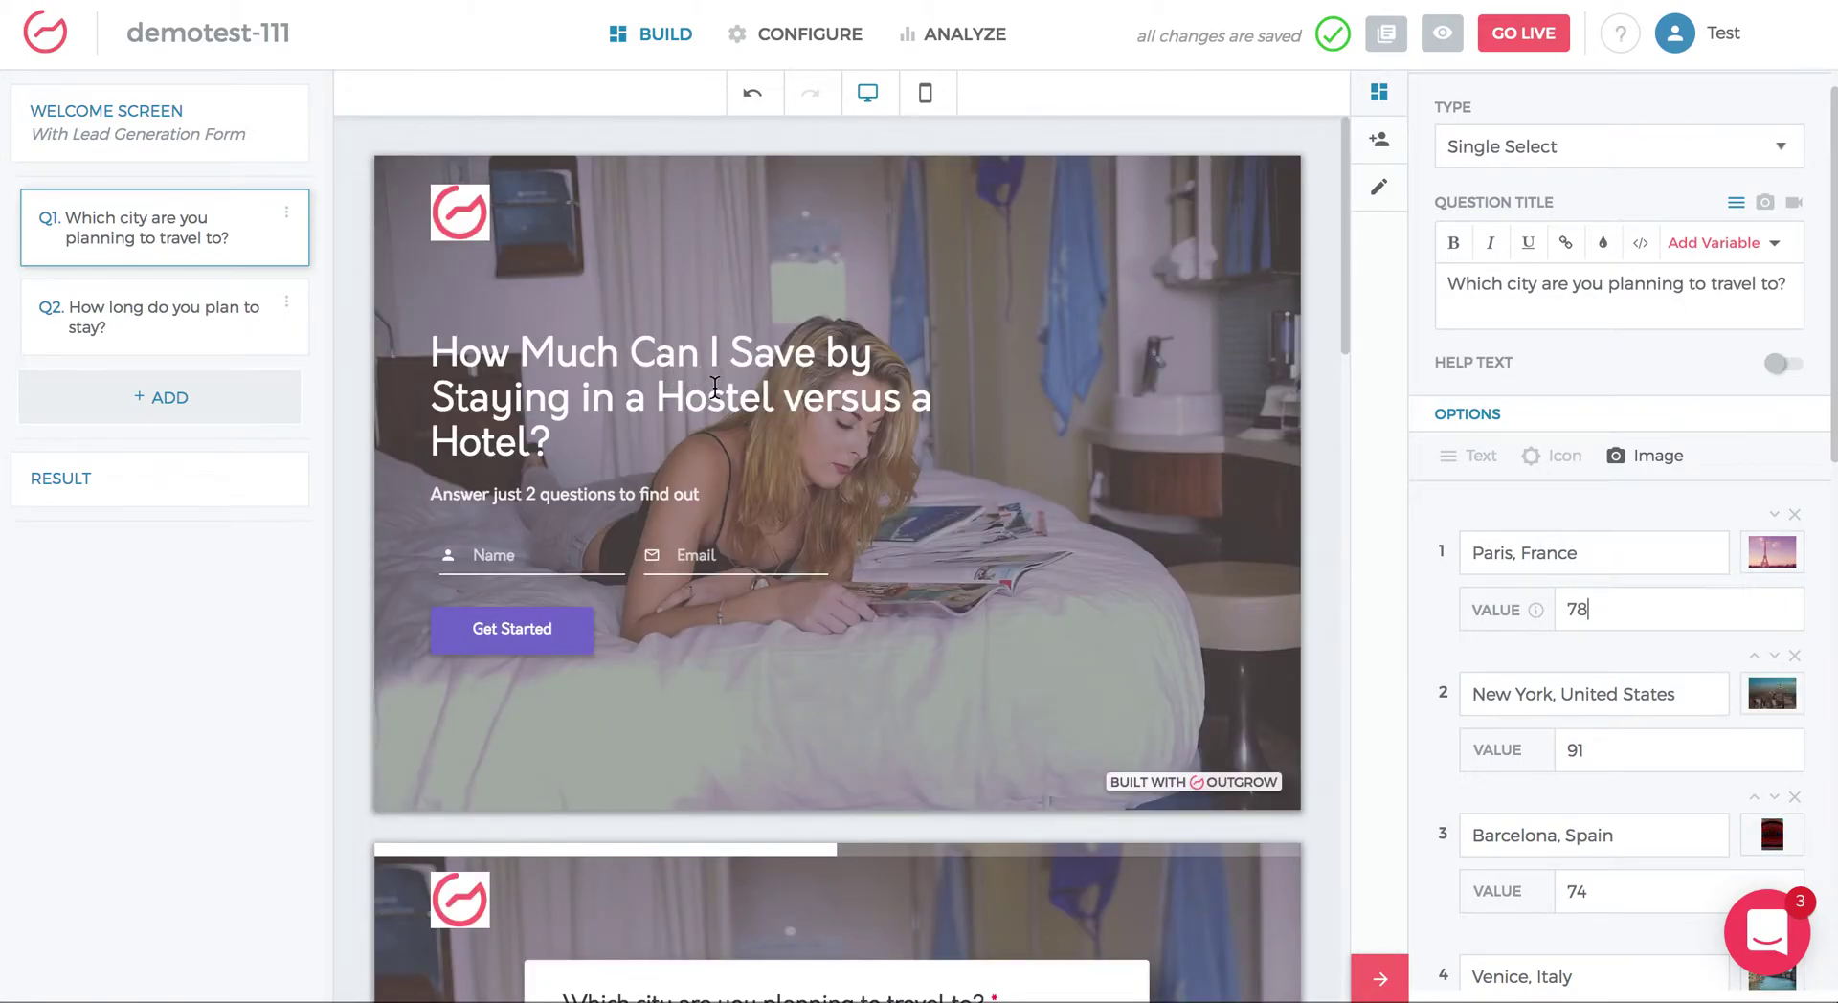
scroll(714, 386, "down", 5)
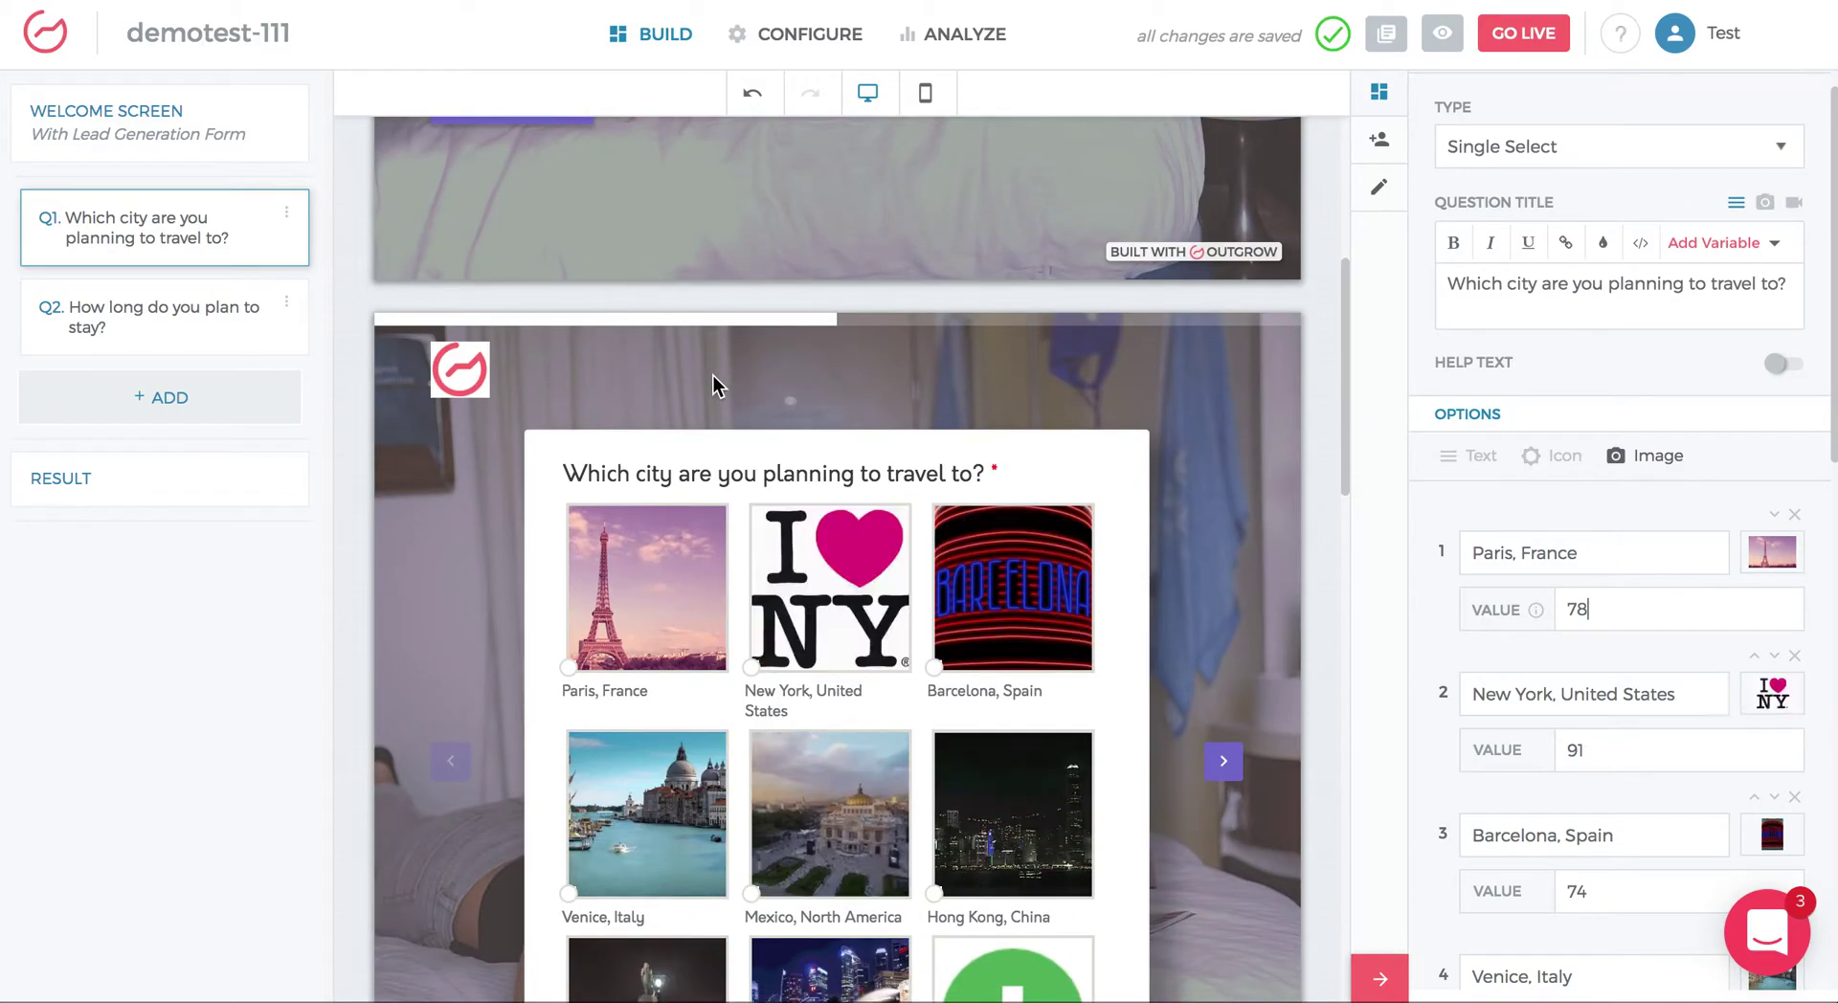
scroll(714, 375, "down", 2)
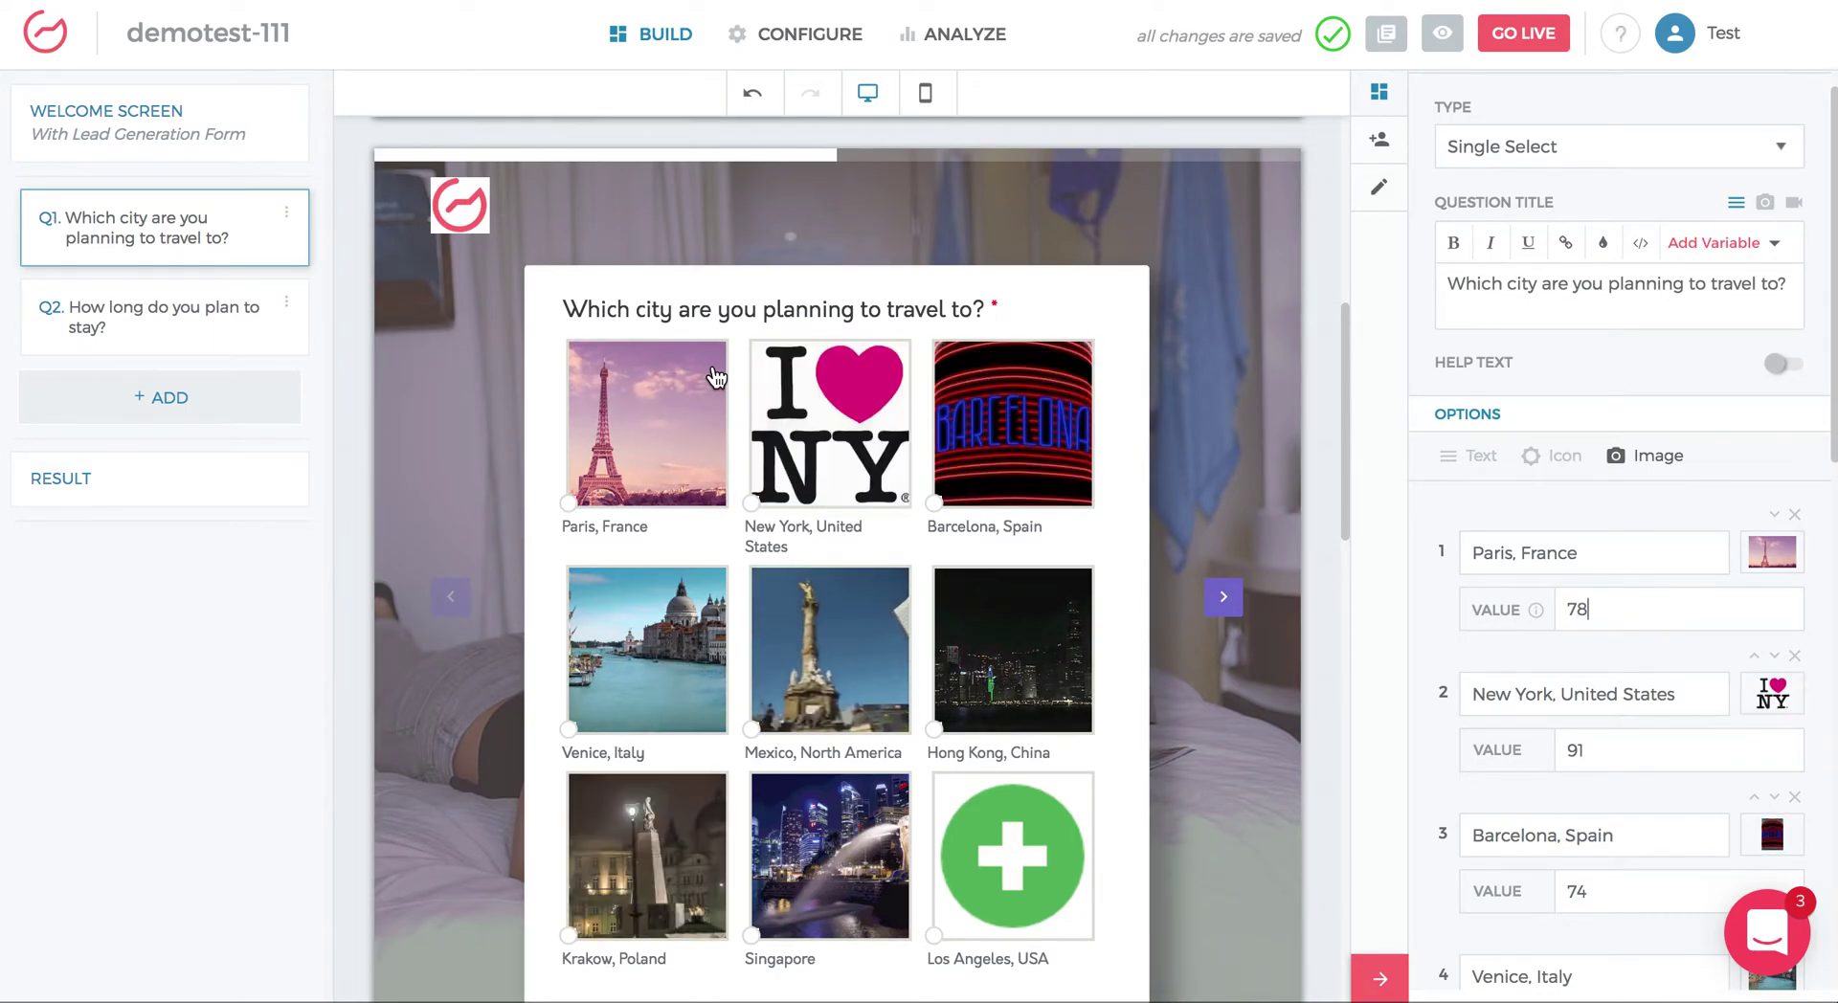
left_click(189, 506)
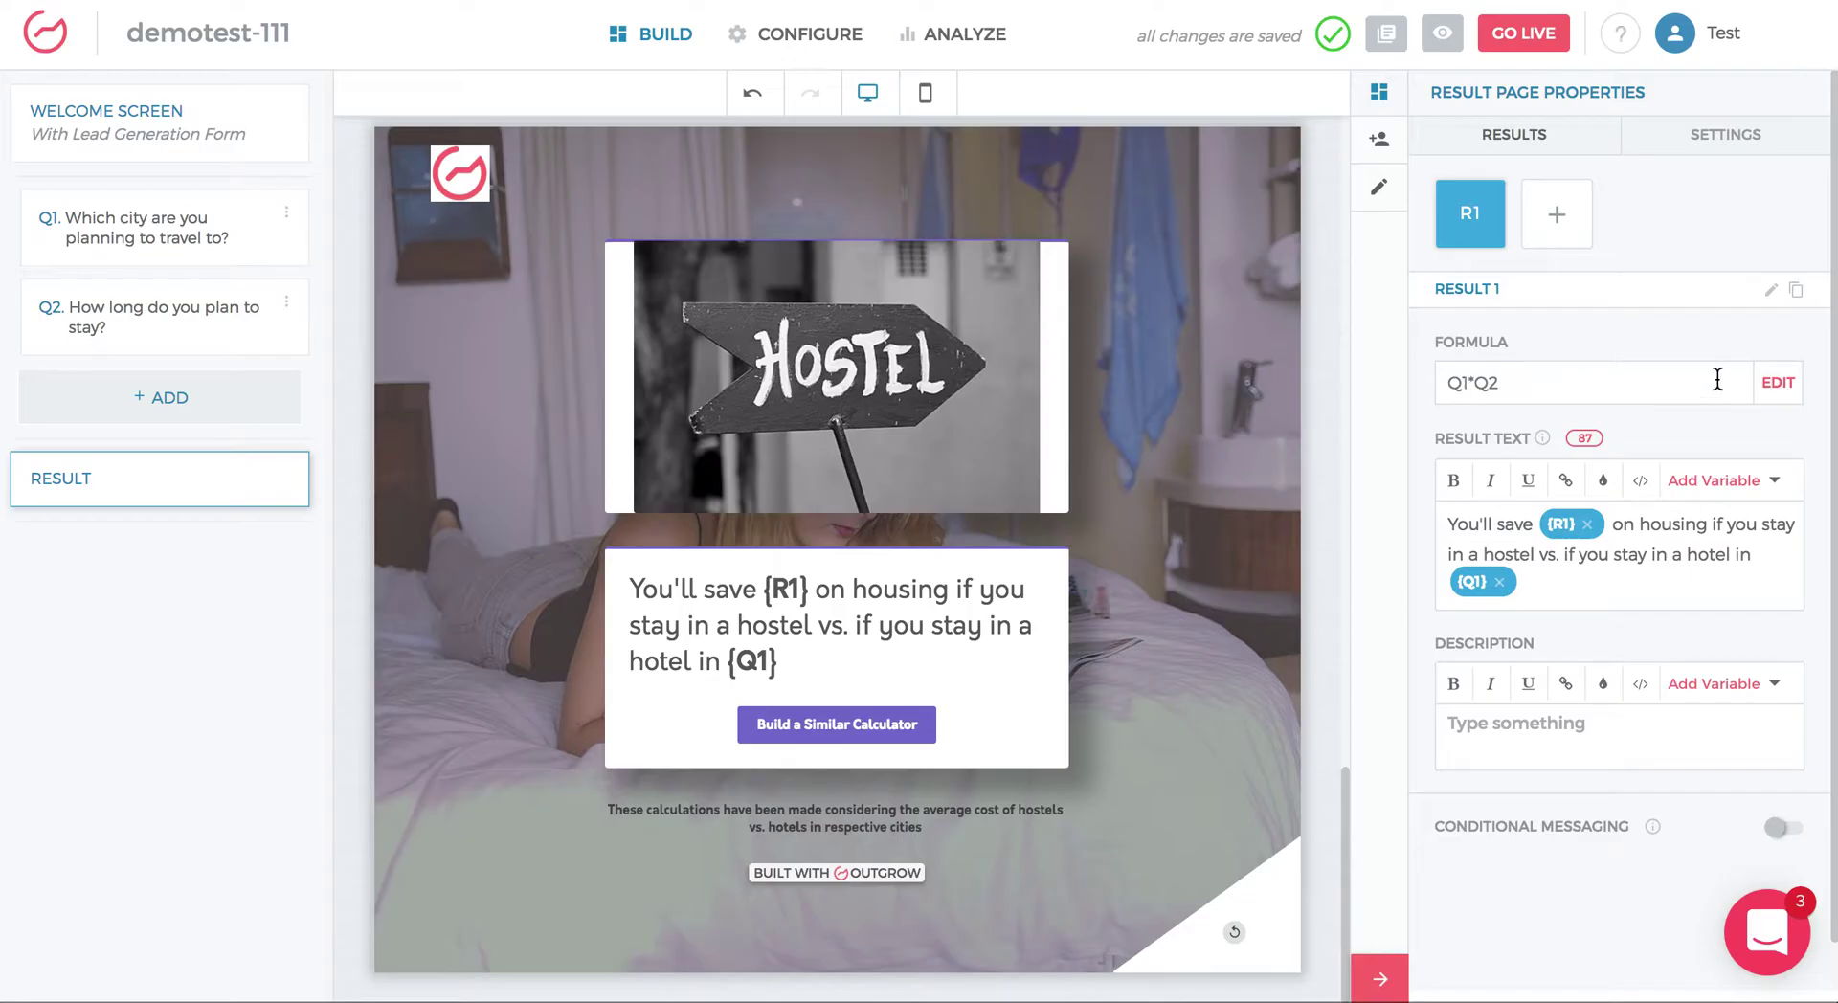
left_click(1798, 396)
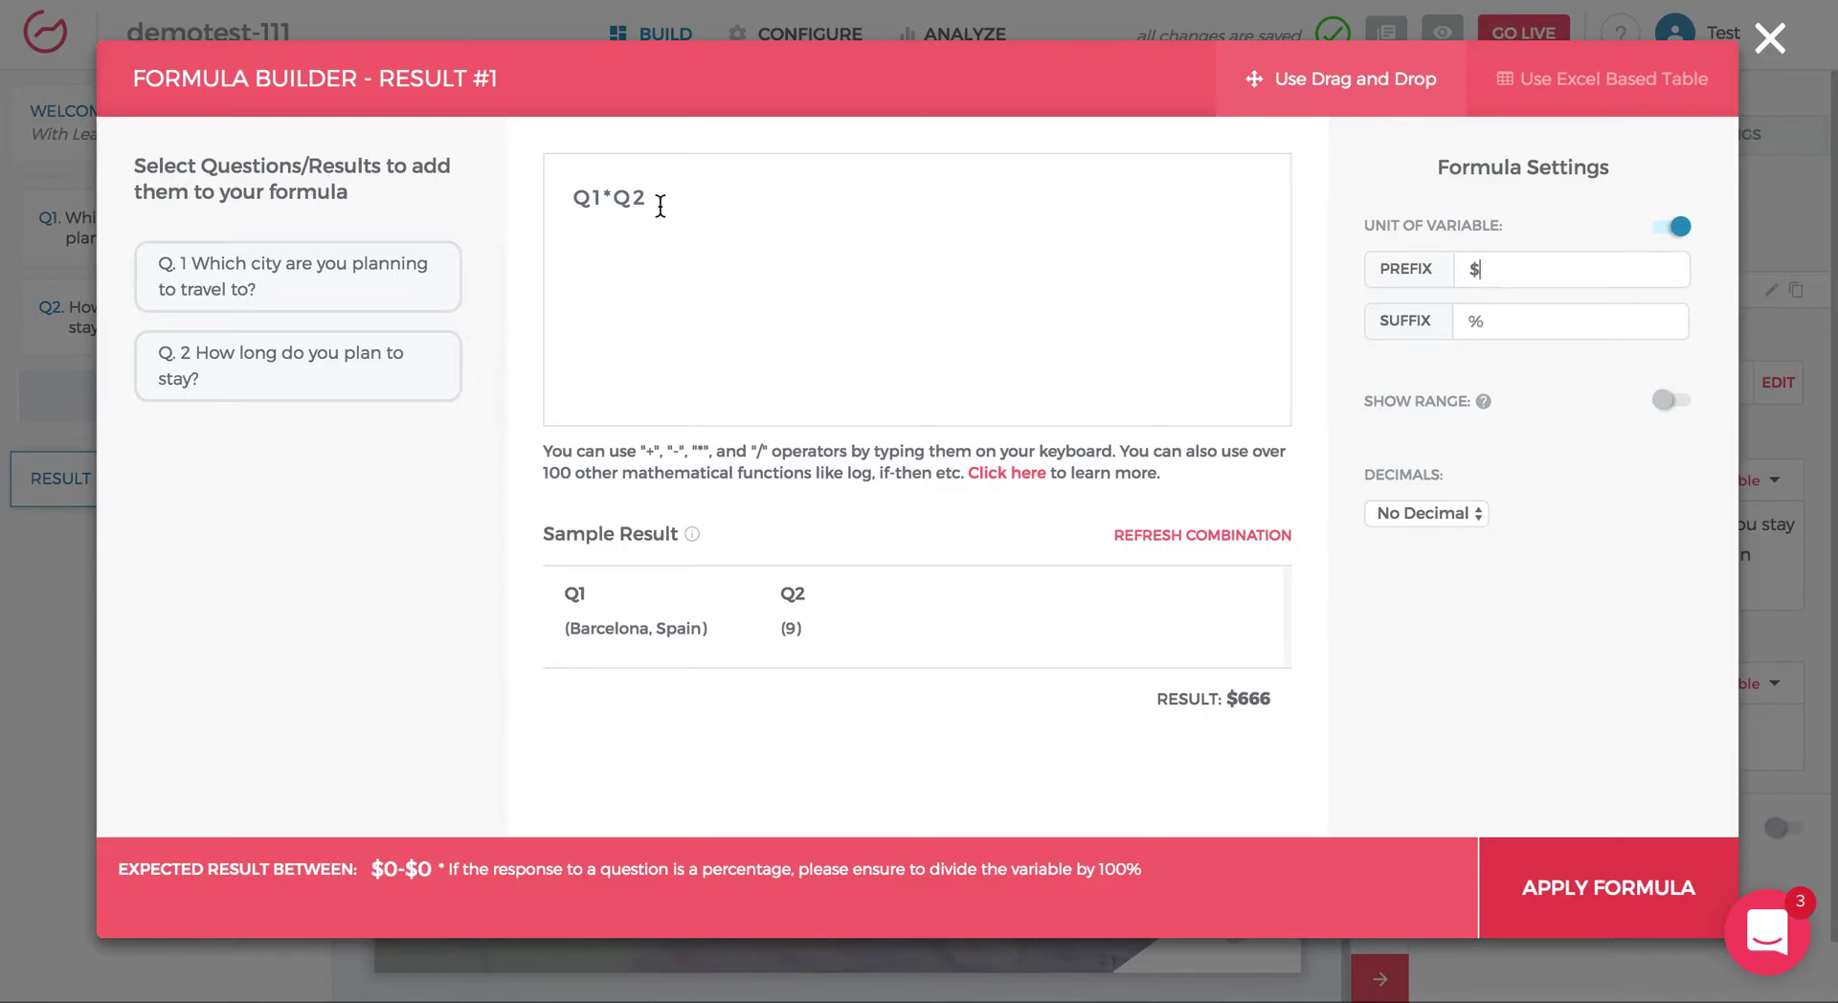
left_click(1770, 39)
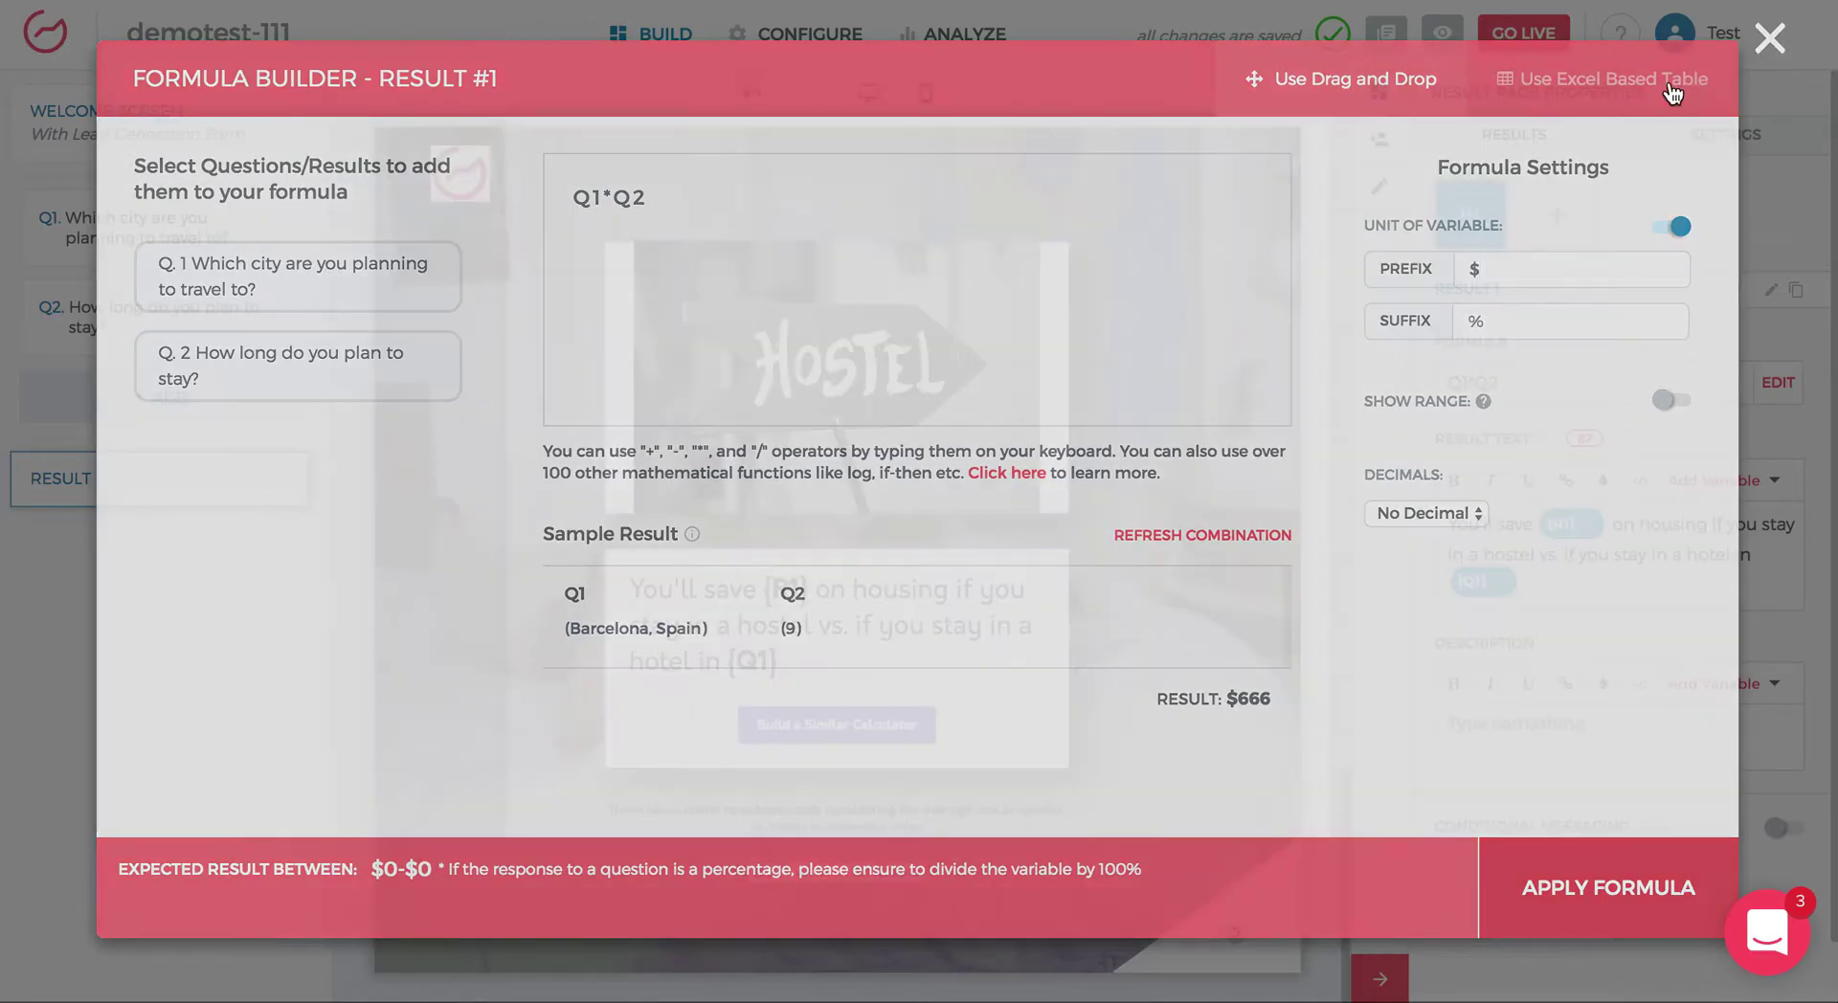
scroll(689, 331, "up", 20)
scroll(909, 417, "down", 3)
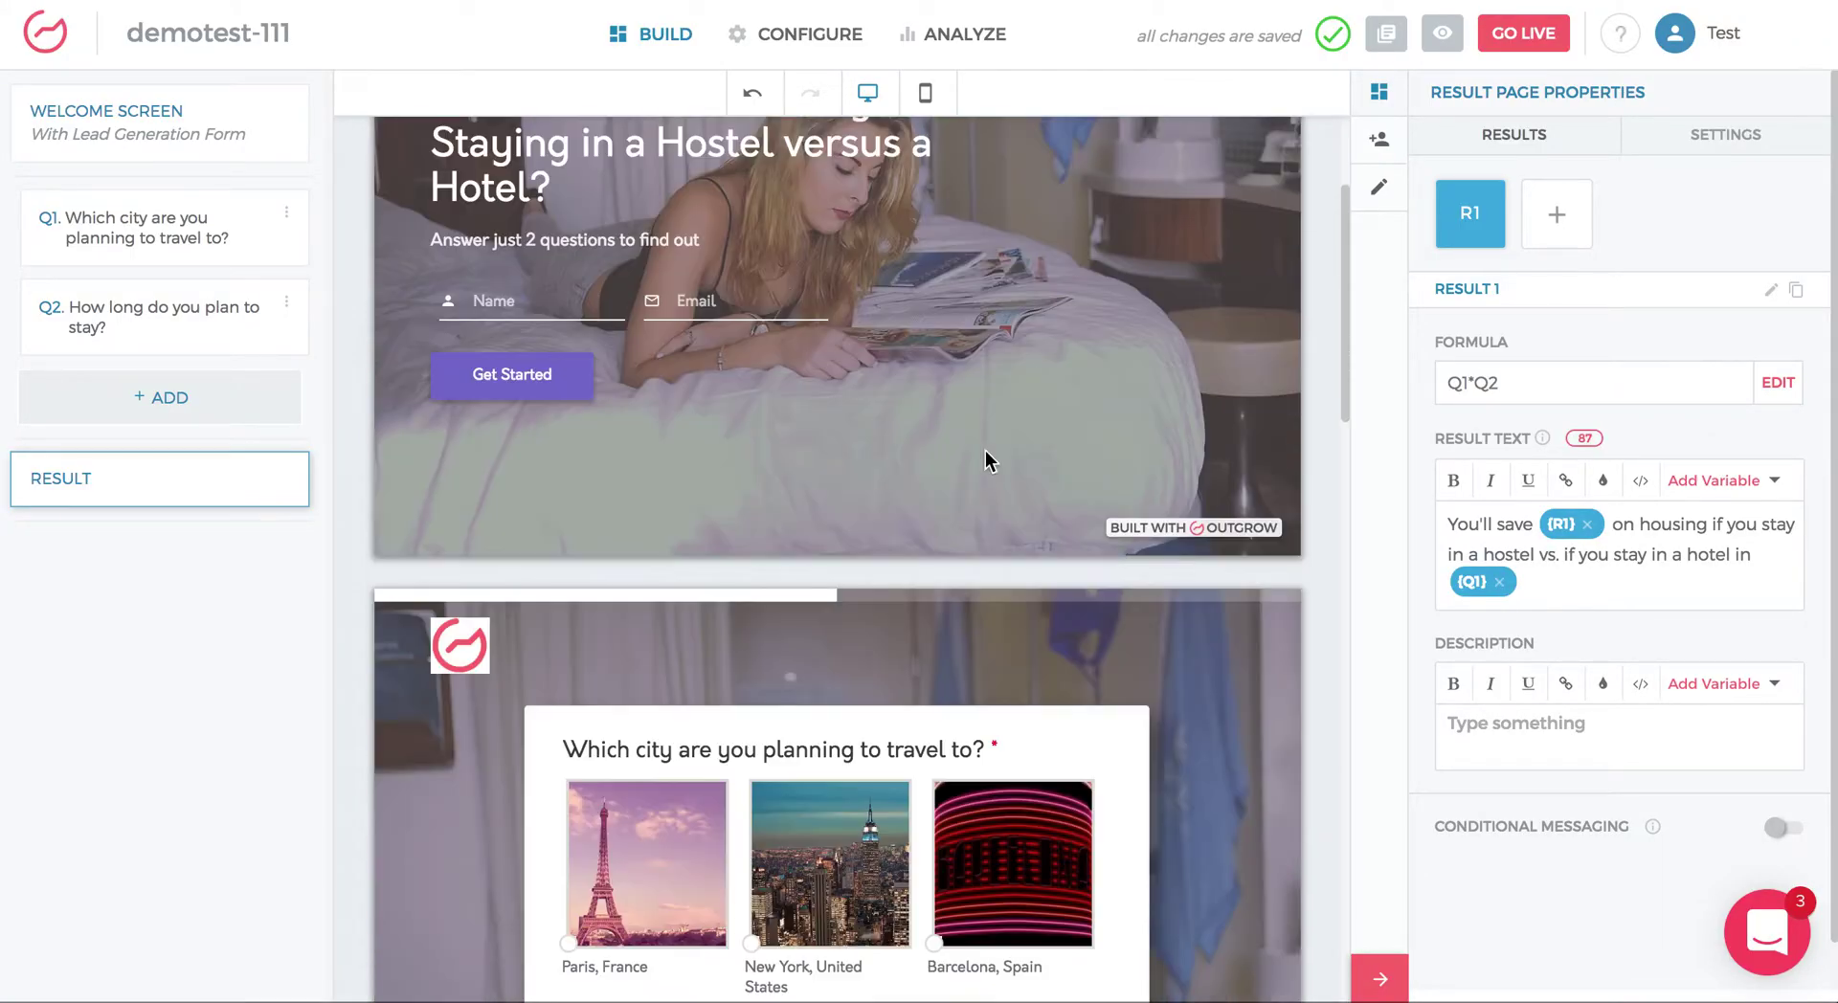
left_click(1141, 745)
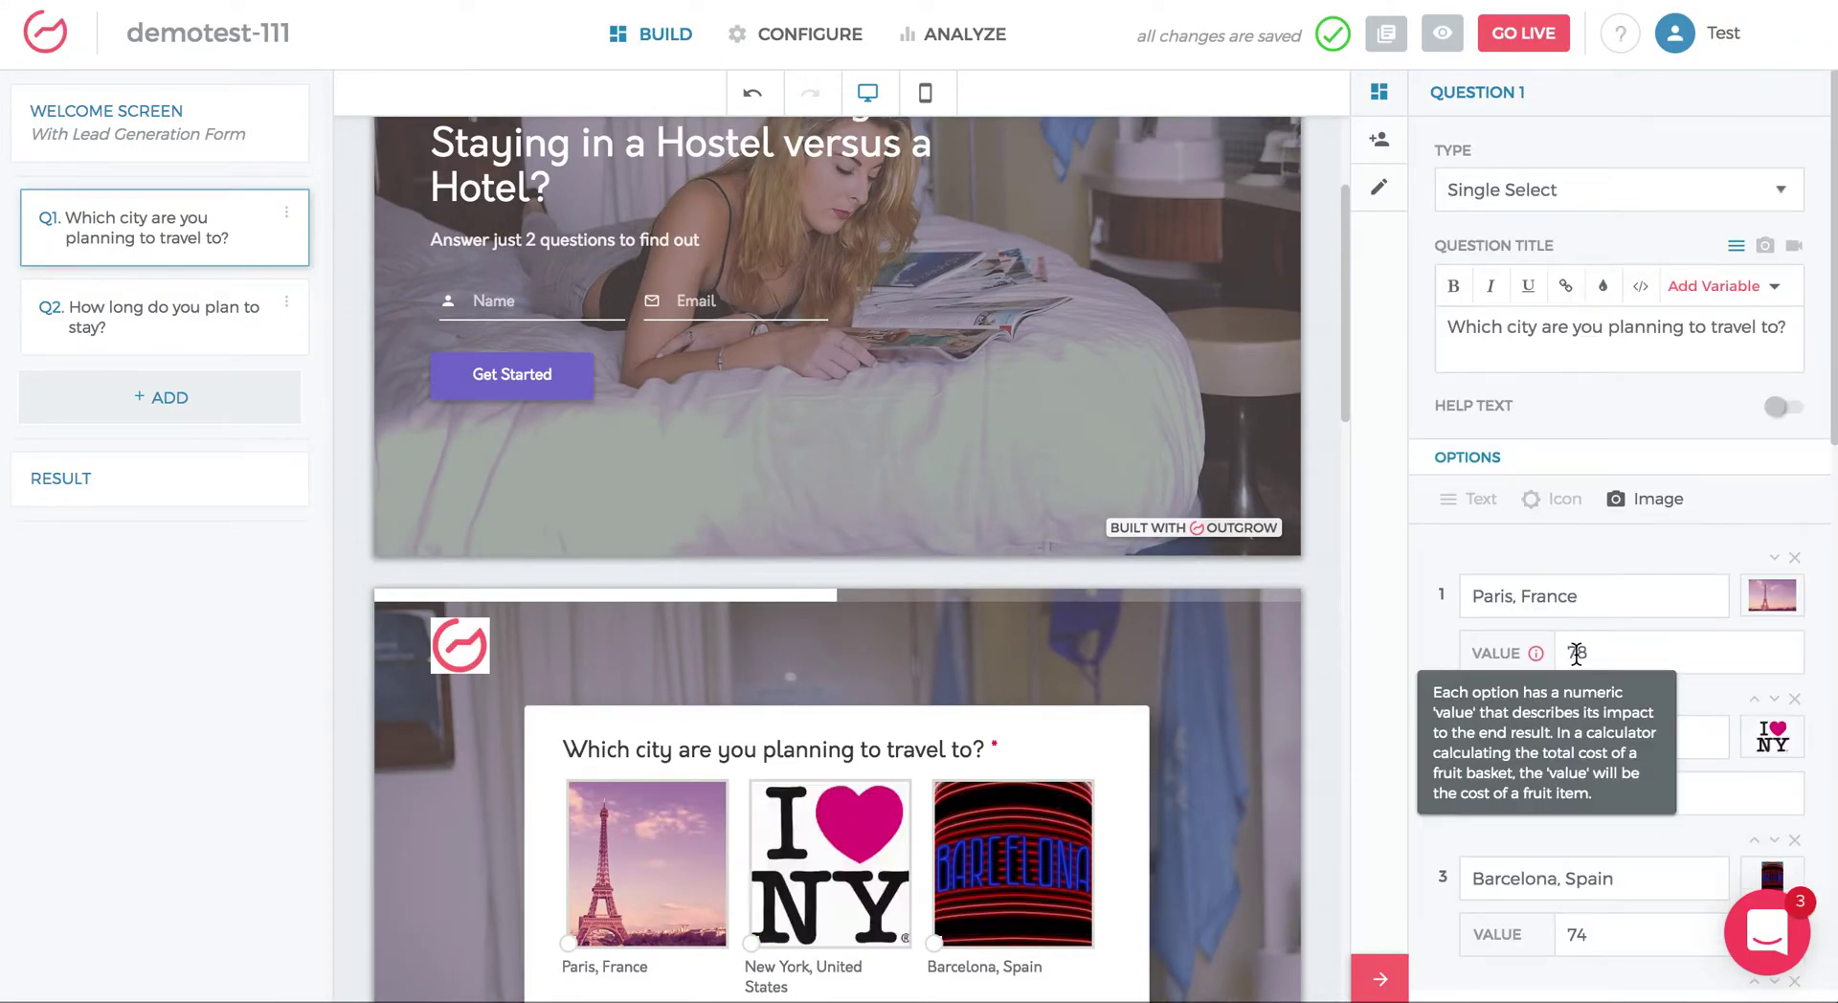
left_click(108, 489)
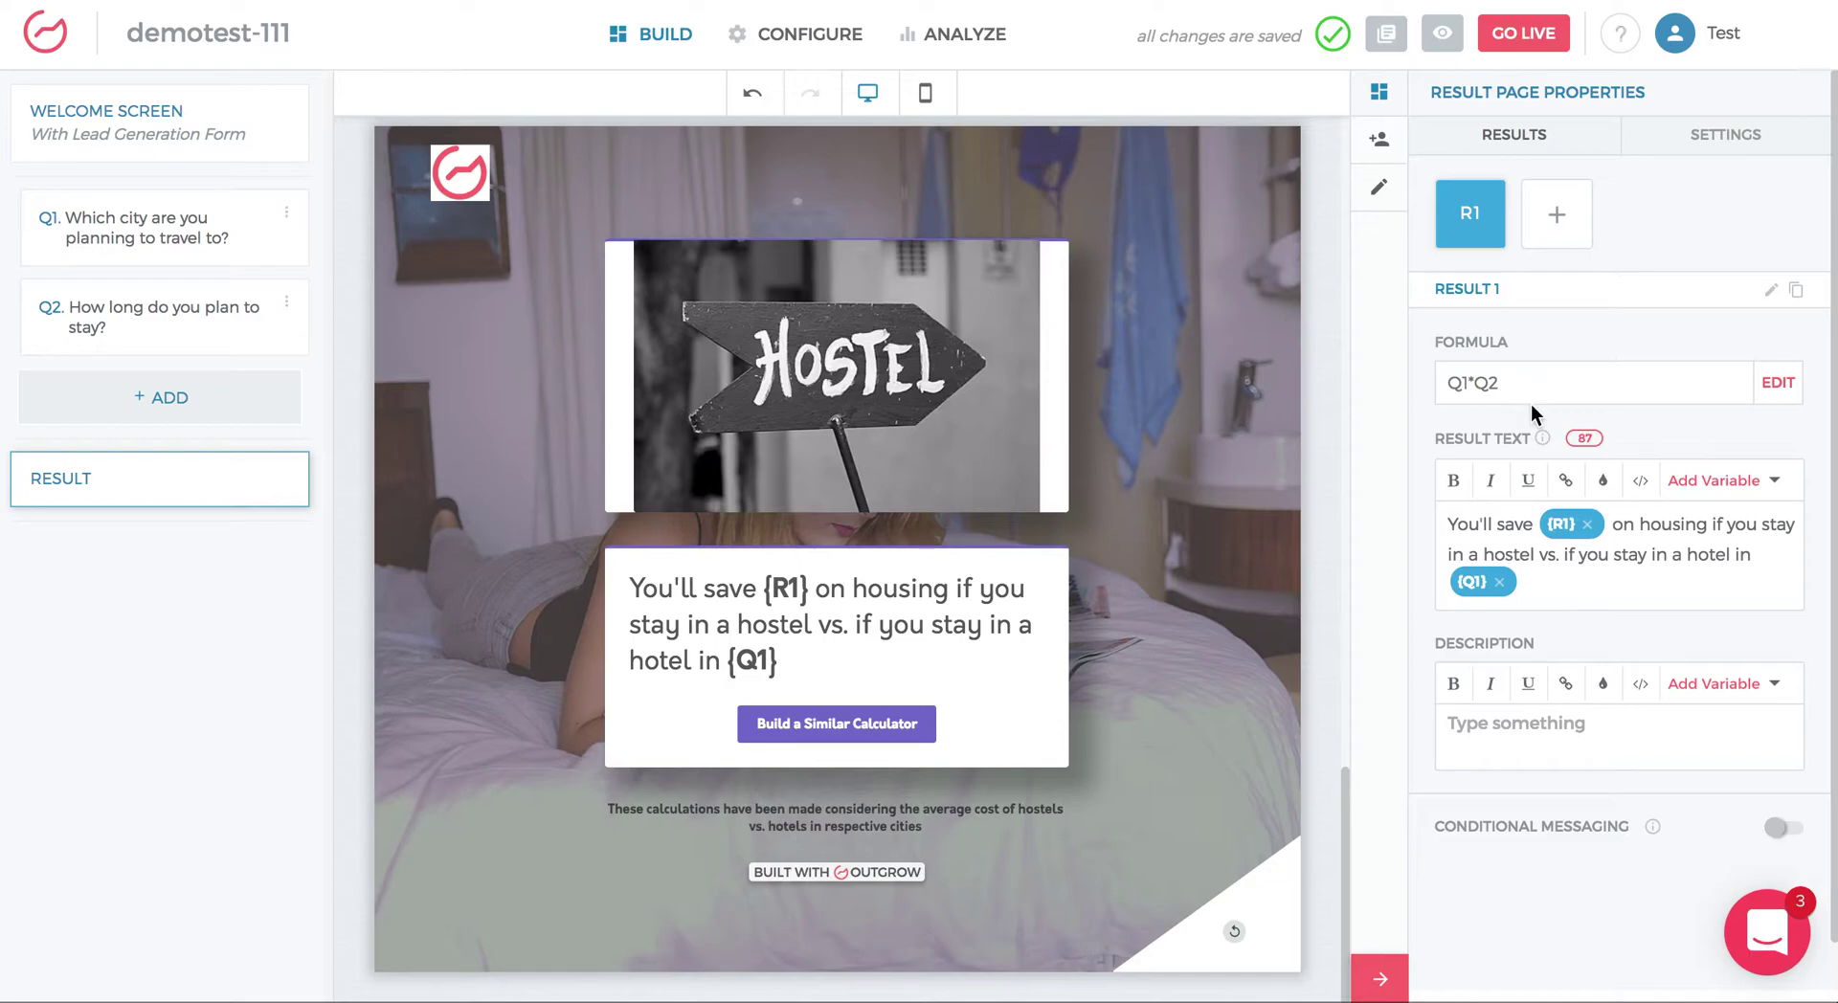
scroll(858, 476, "up", 1)
scroll(858, 476, "up", 10)
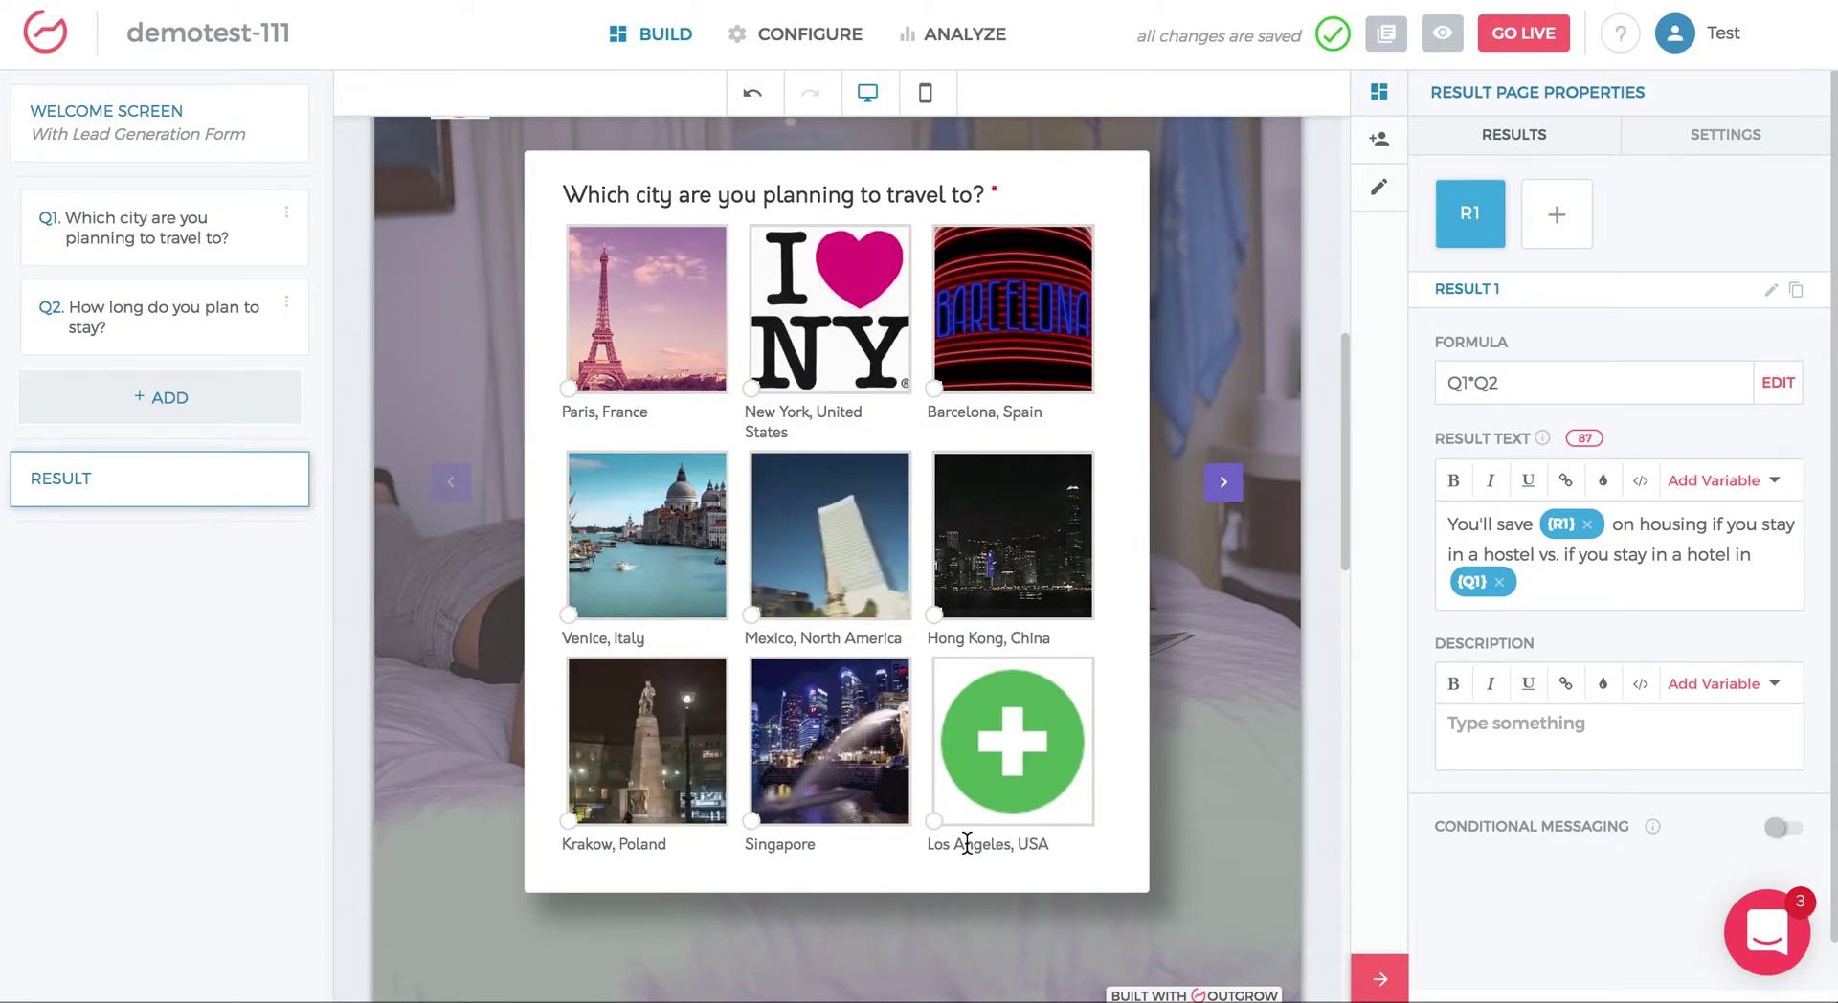
Step: Change the Los Angeles, USA value from 9 to 100 and reopen Result #1's formula
left_click(989, 840)
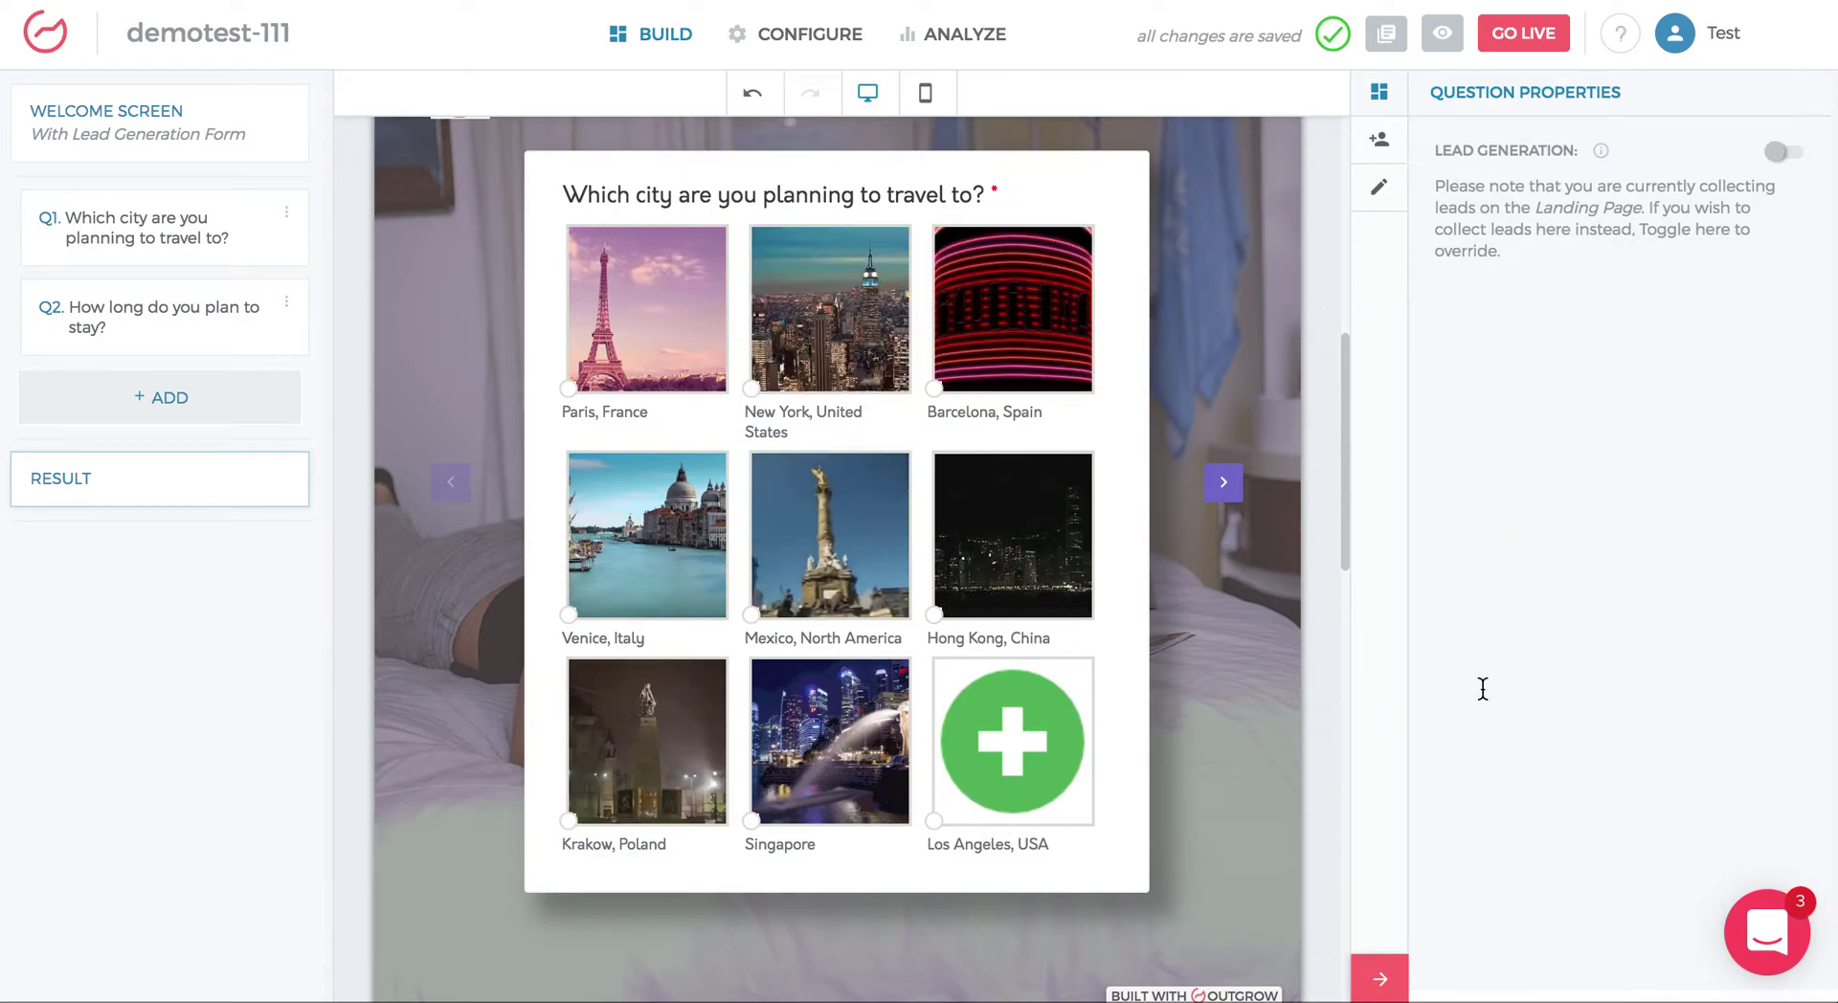
left_click(181, 251)
scroll(1628, 488, "down", 10)
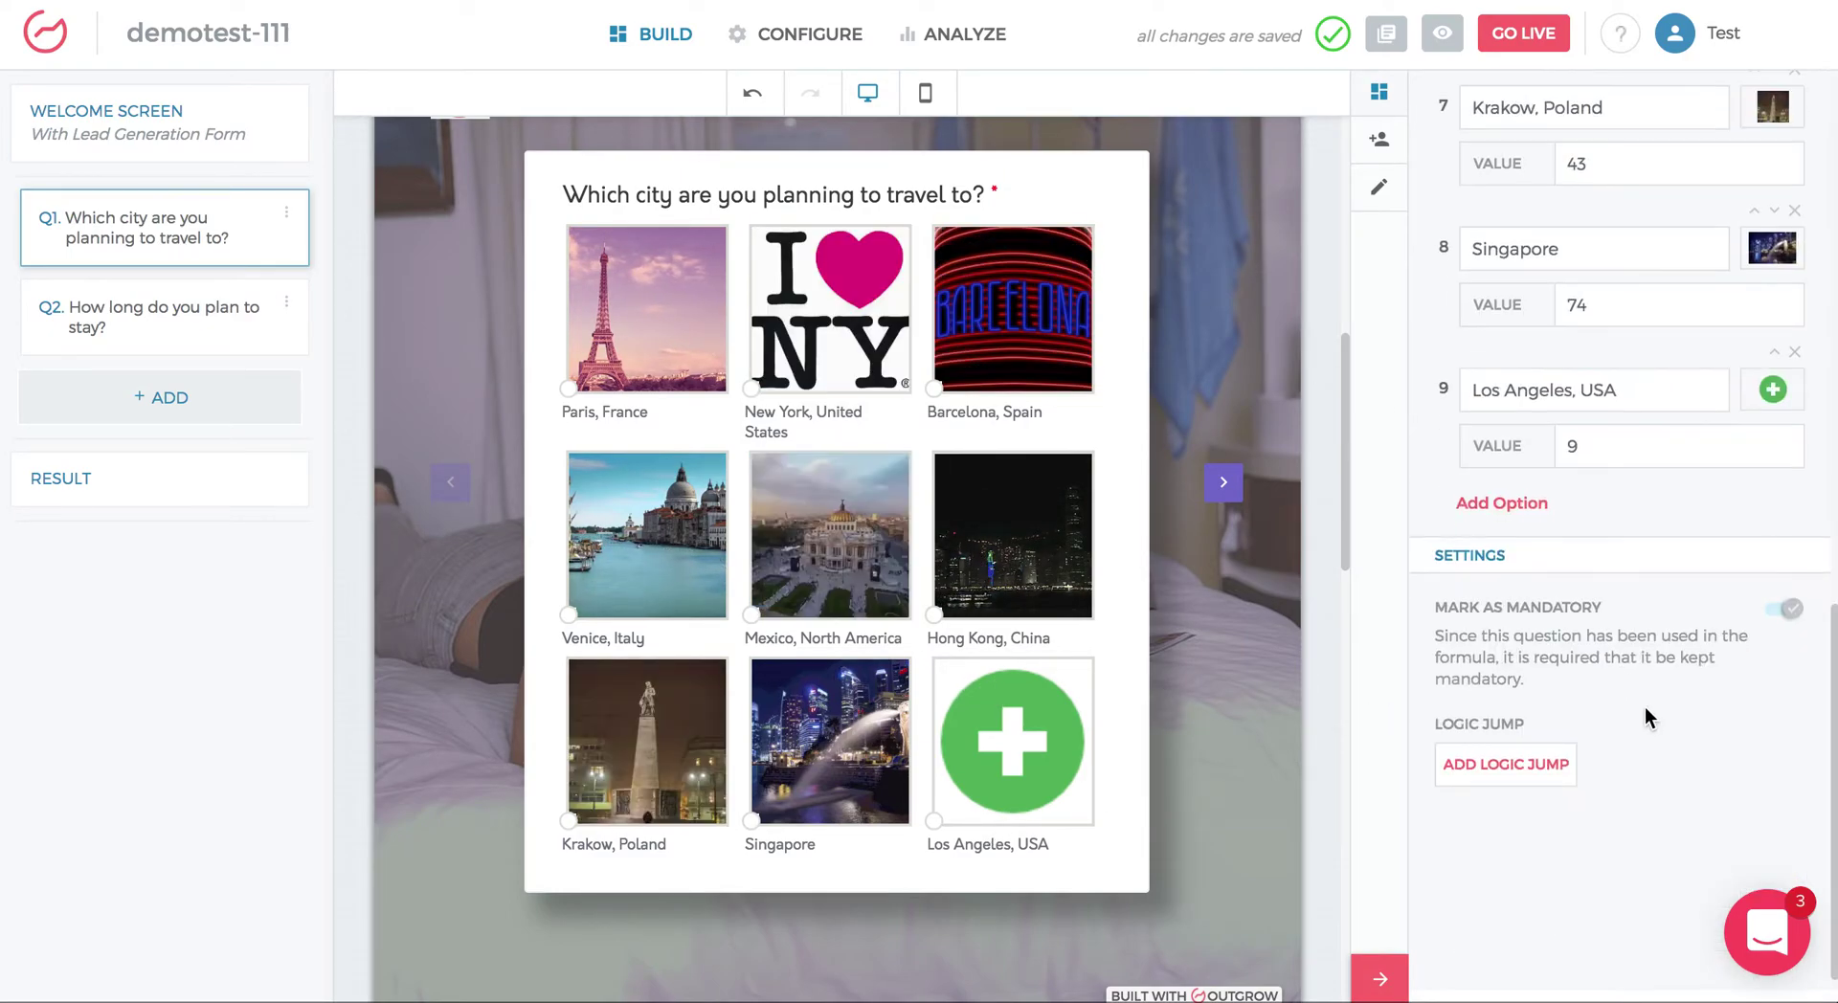
left_click(1624, 449)
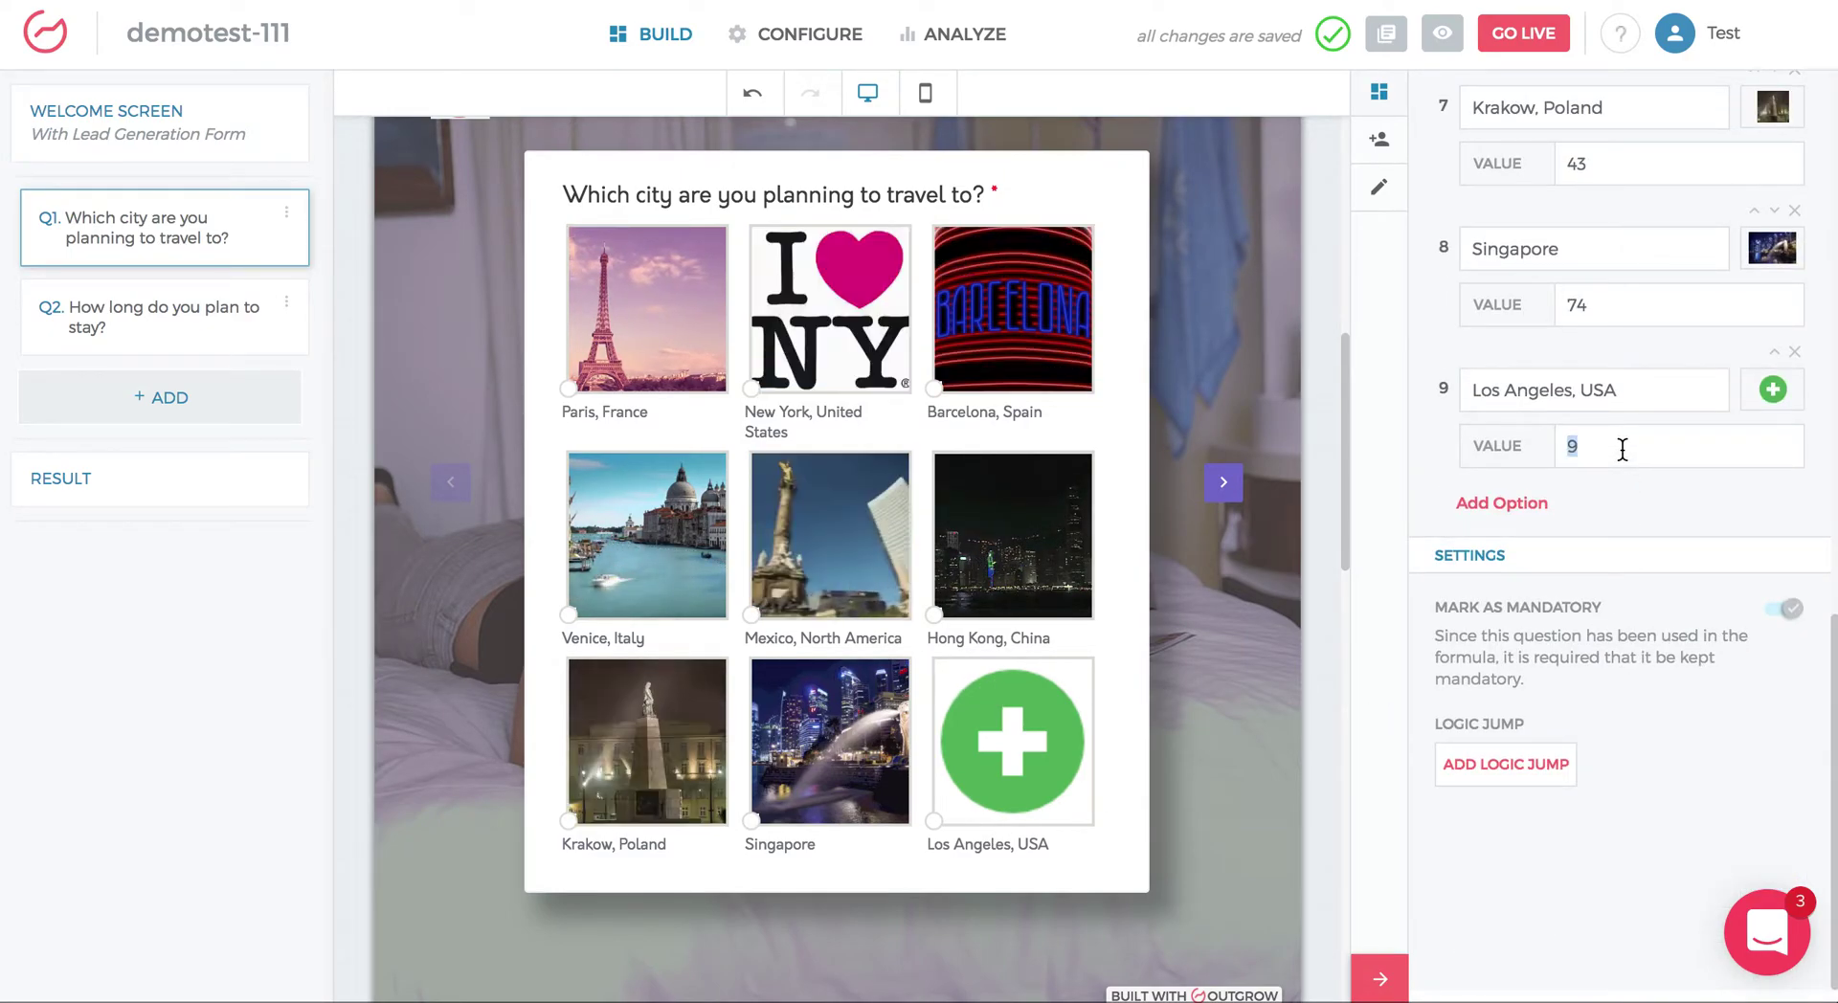
key("BackSpace")
type("100")
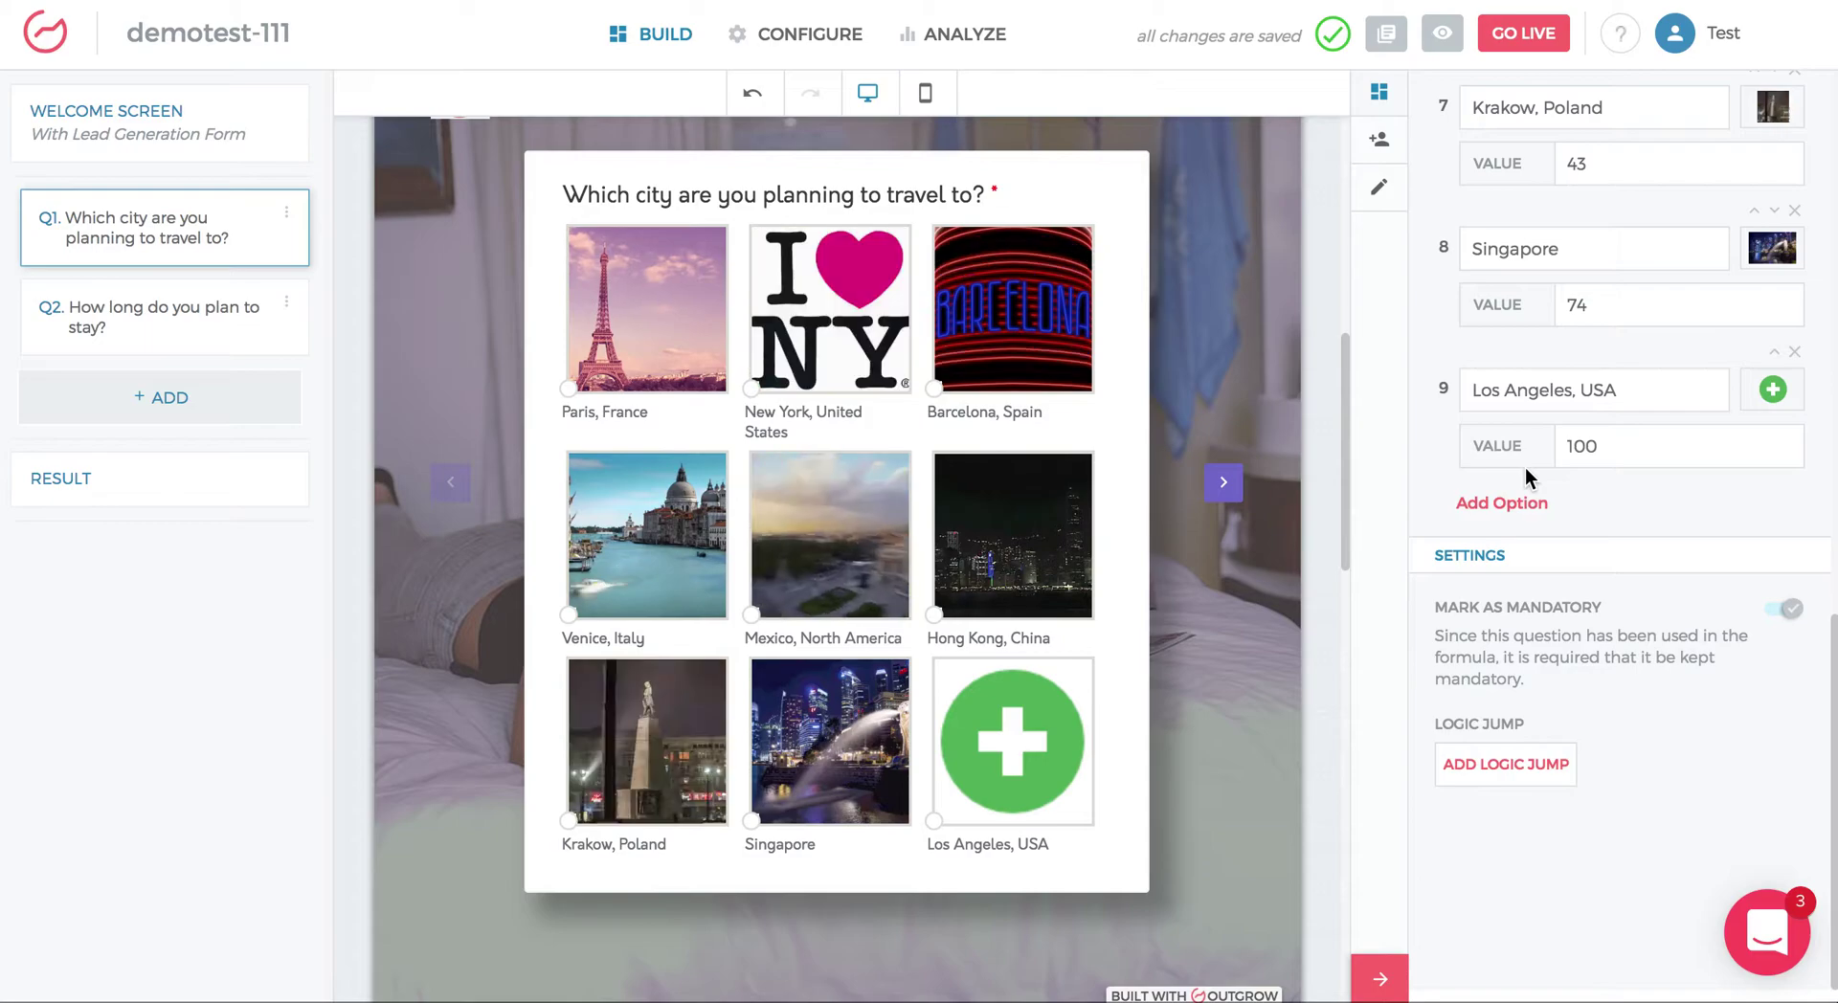
left_click(247, 508)
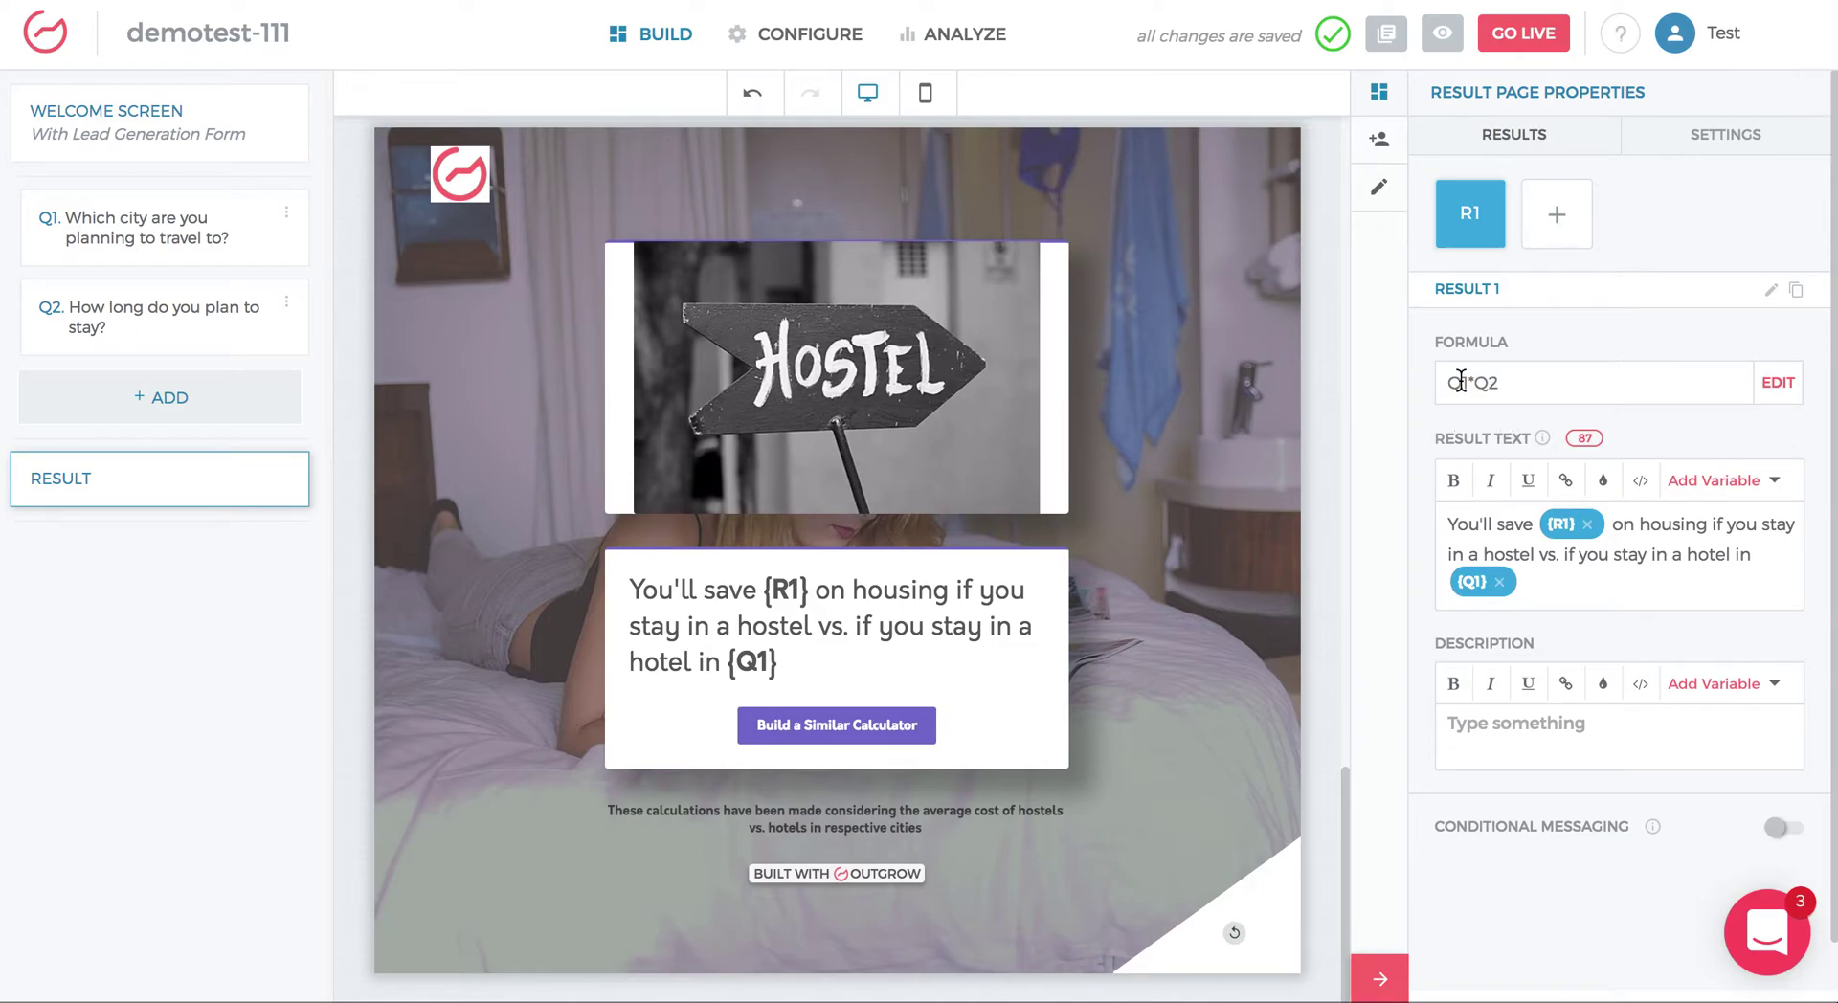
left_click(1766, 385)
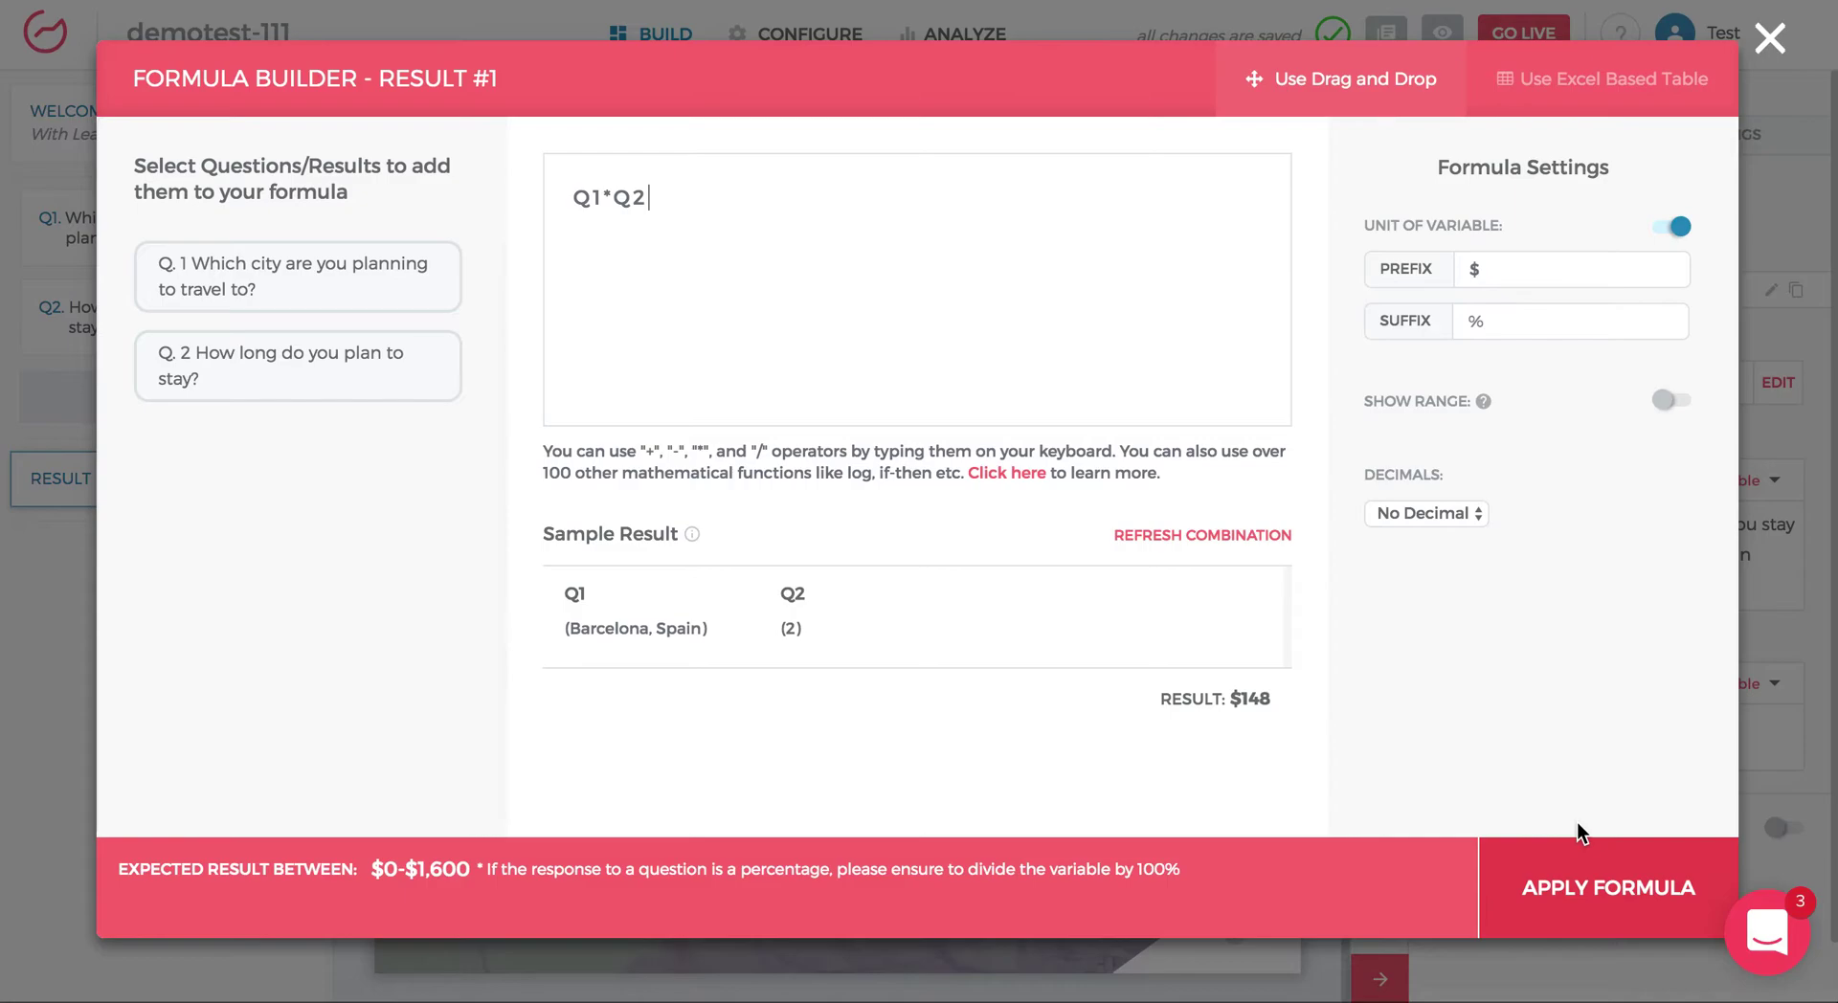
left_click(1774, 40)
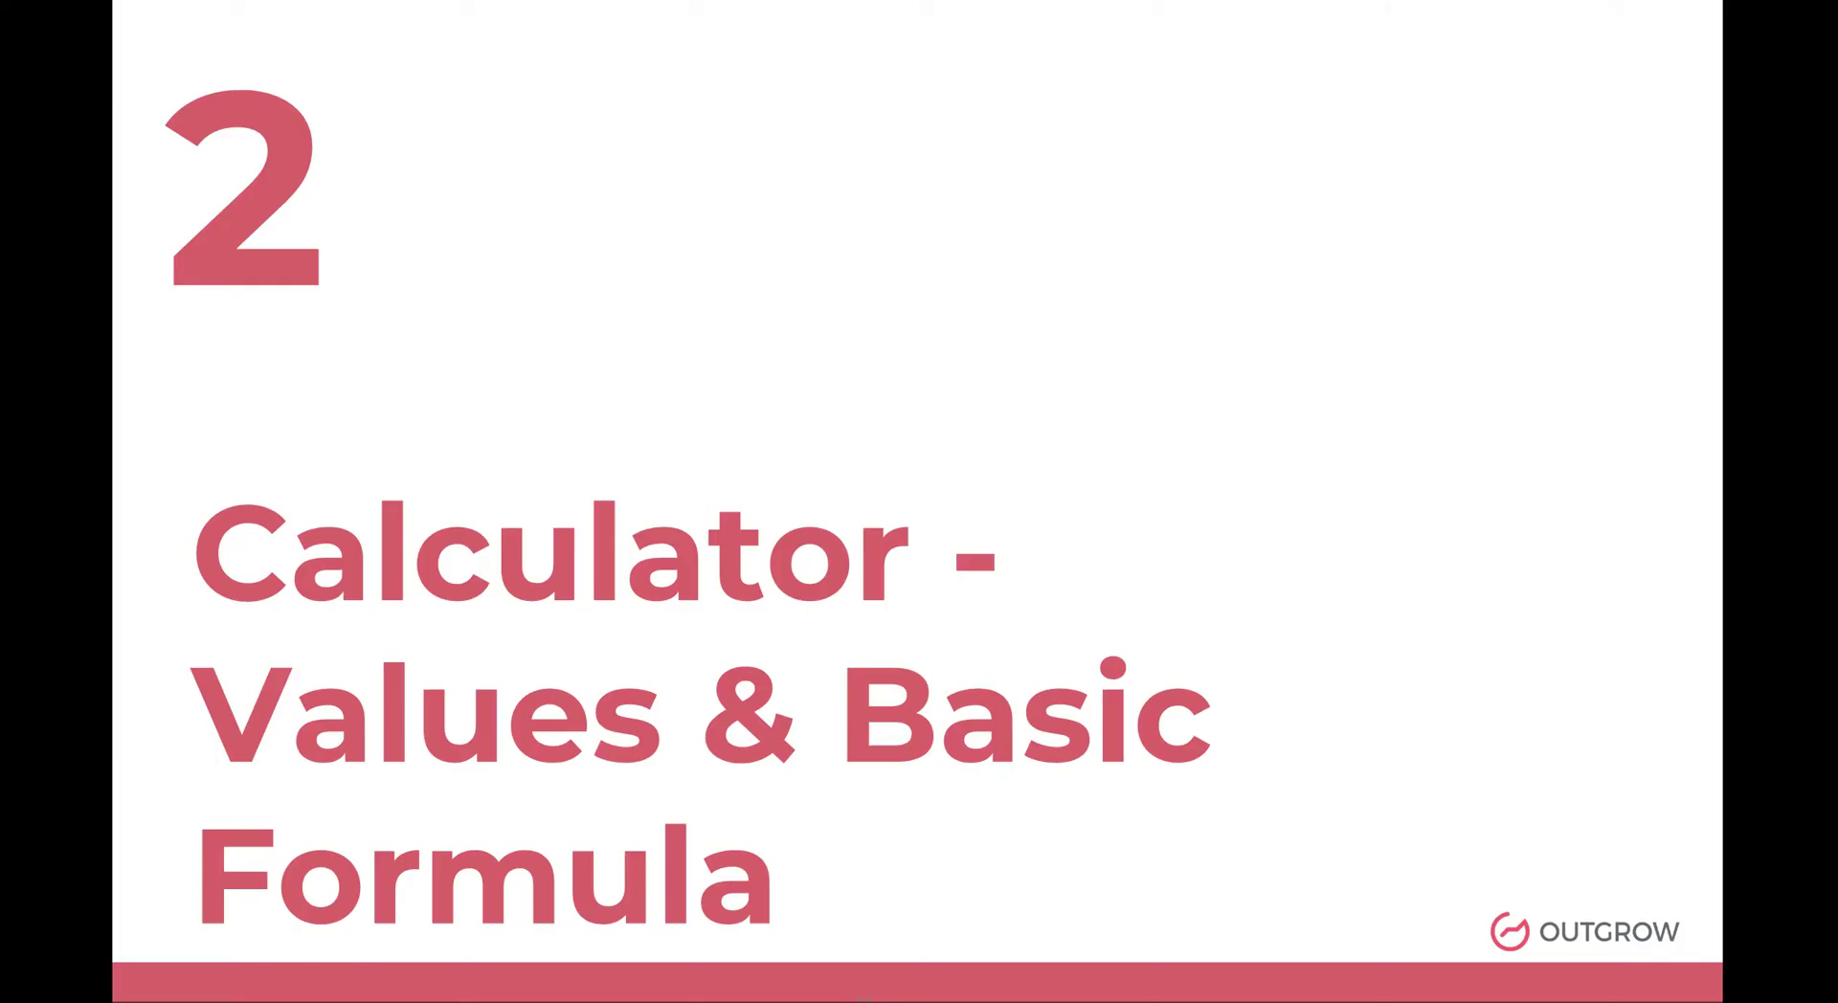
key("Right")
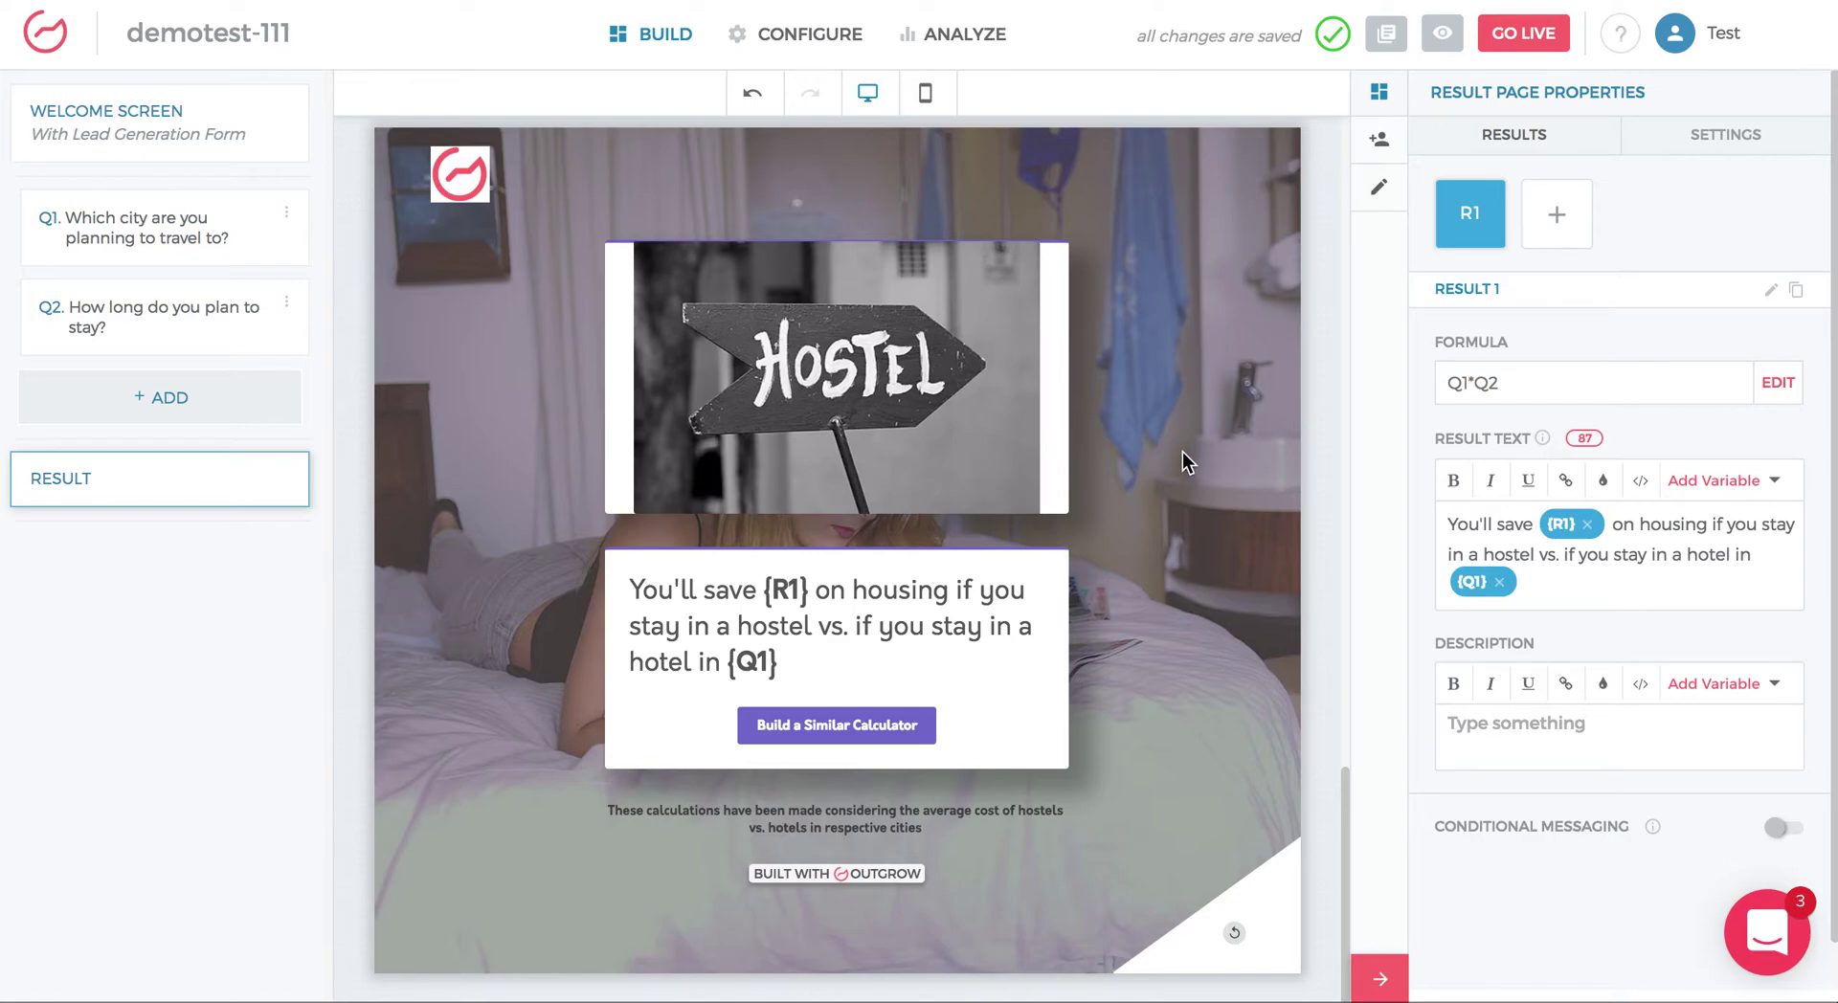
left_click(152, 340)
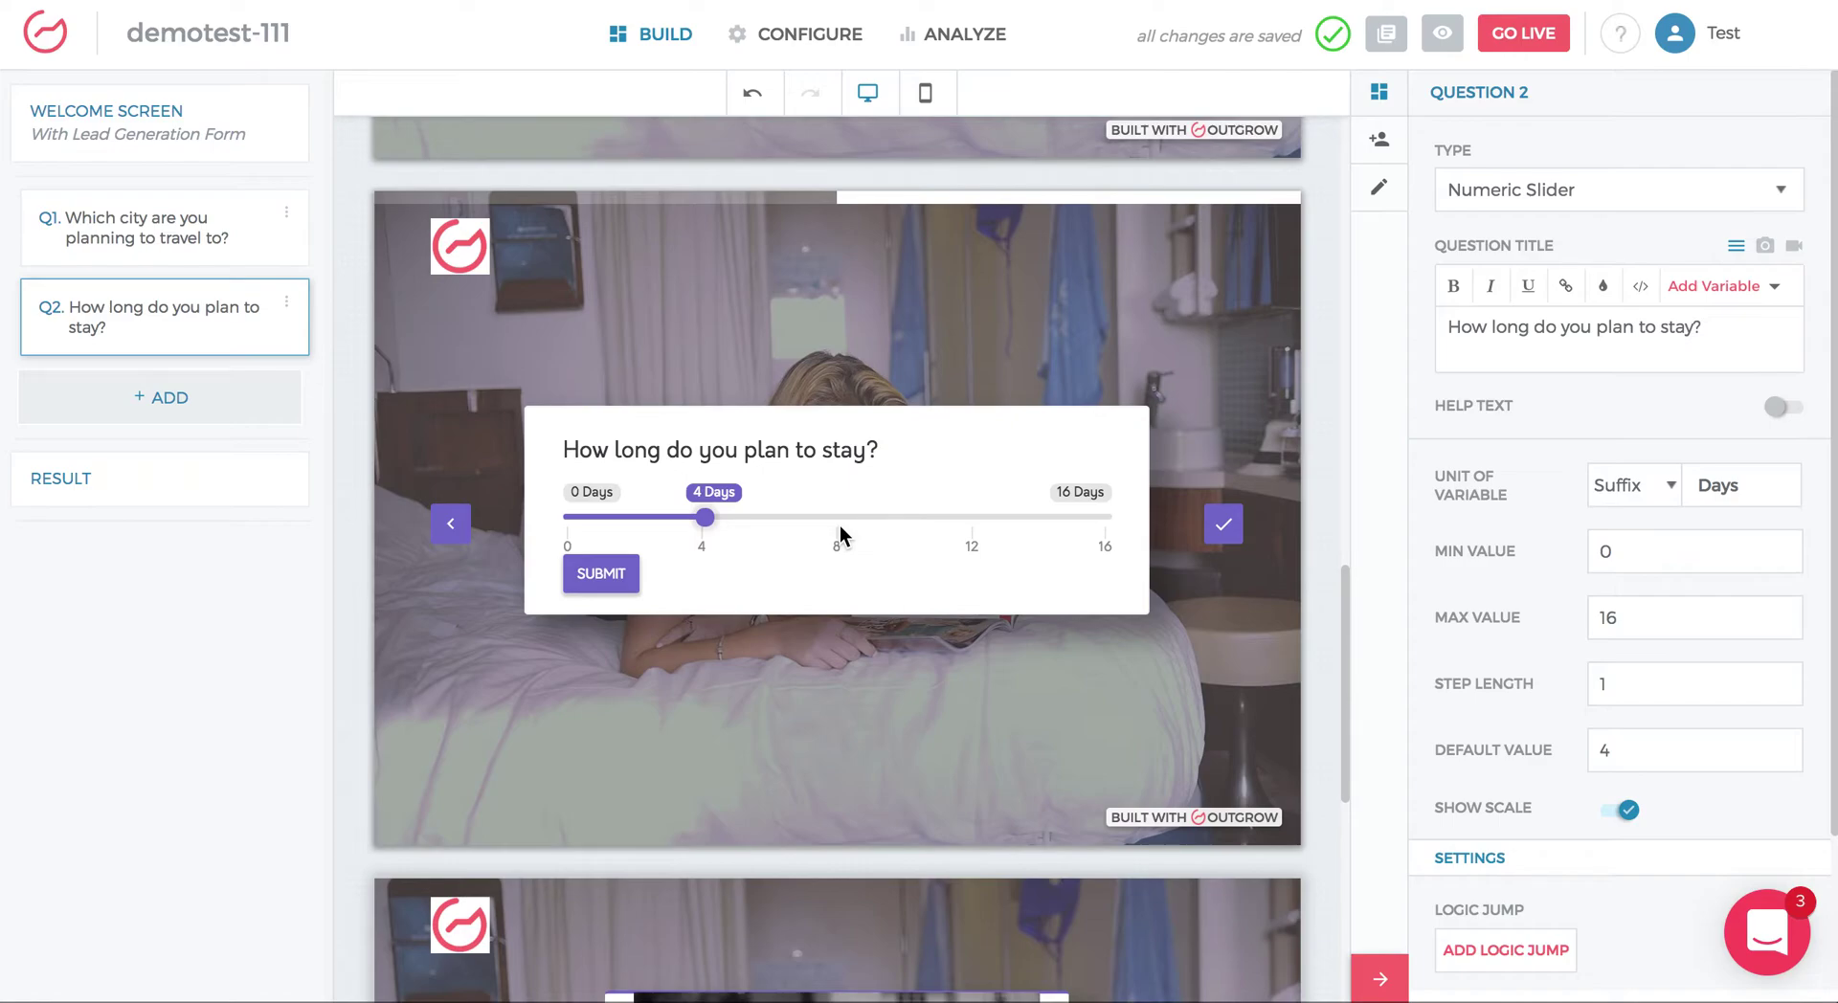
left_click(110, 500)
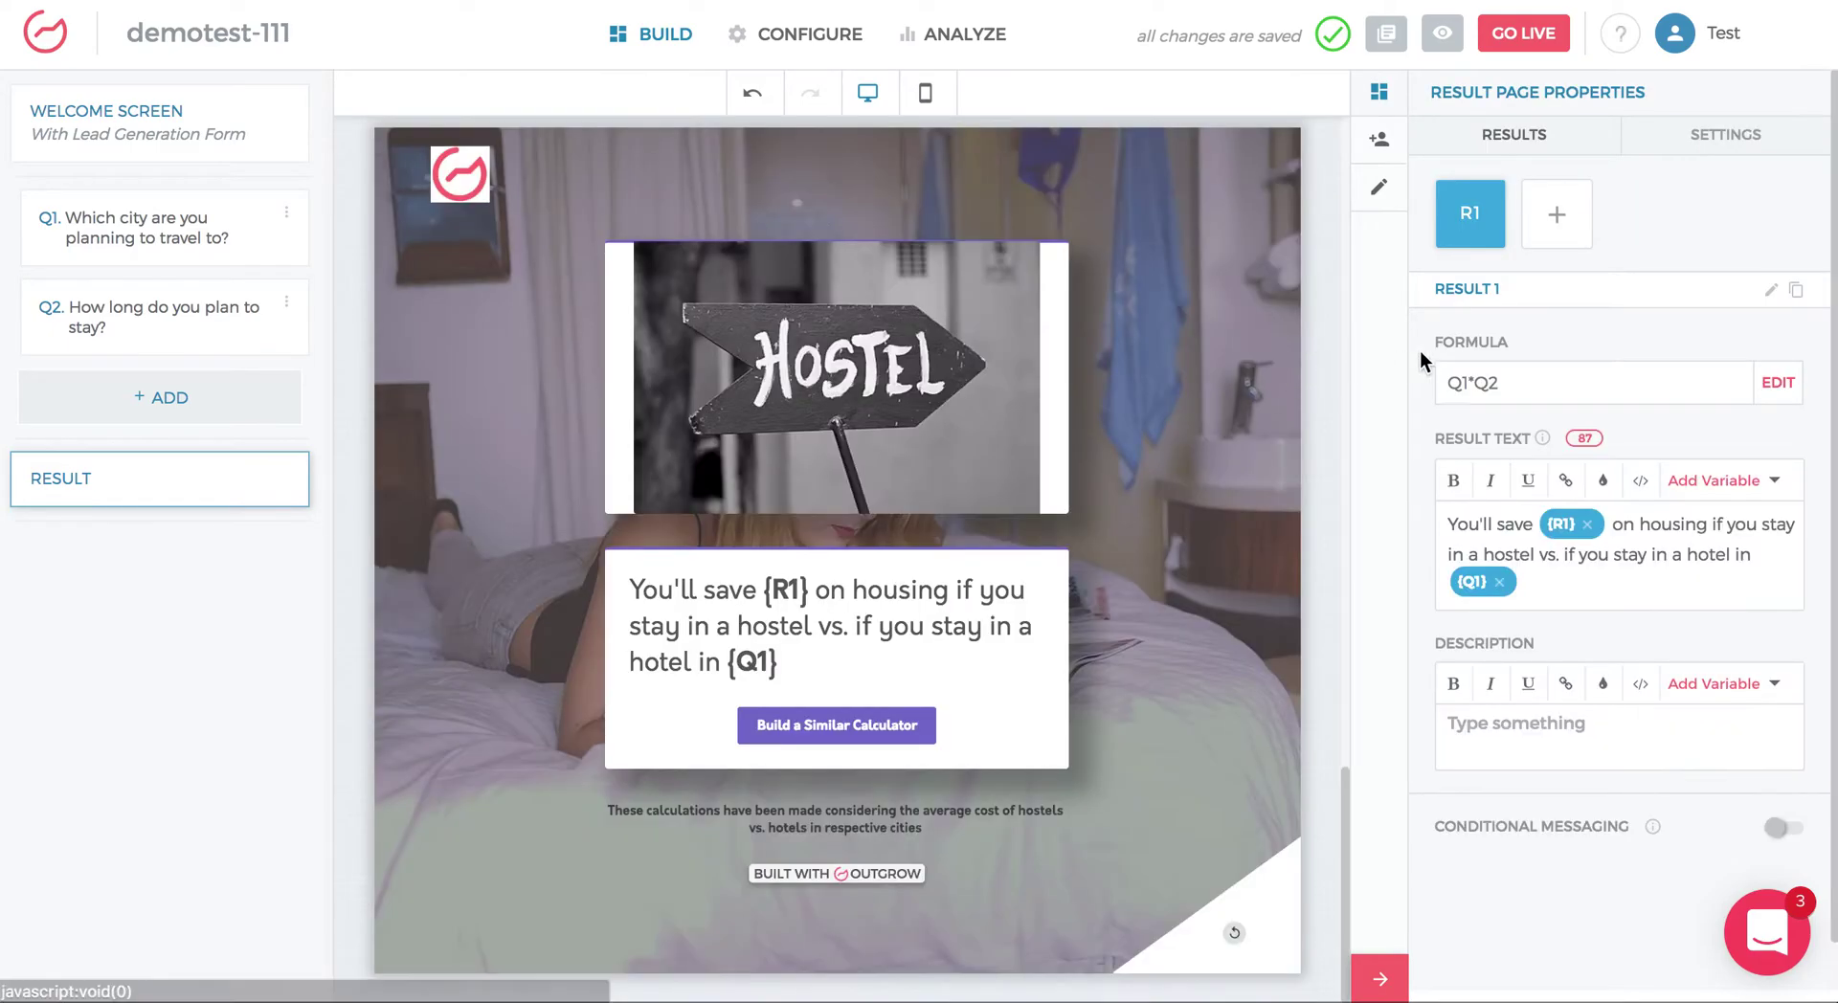
Step: Prefix the Result #1 formula with the (Q2>=8)? condition, fixing stray parentheses
left_click(1778, 383)
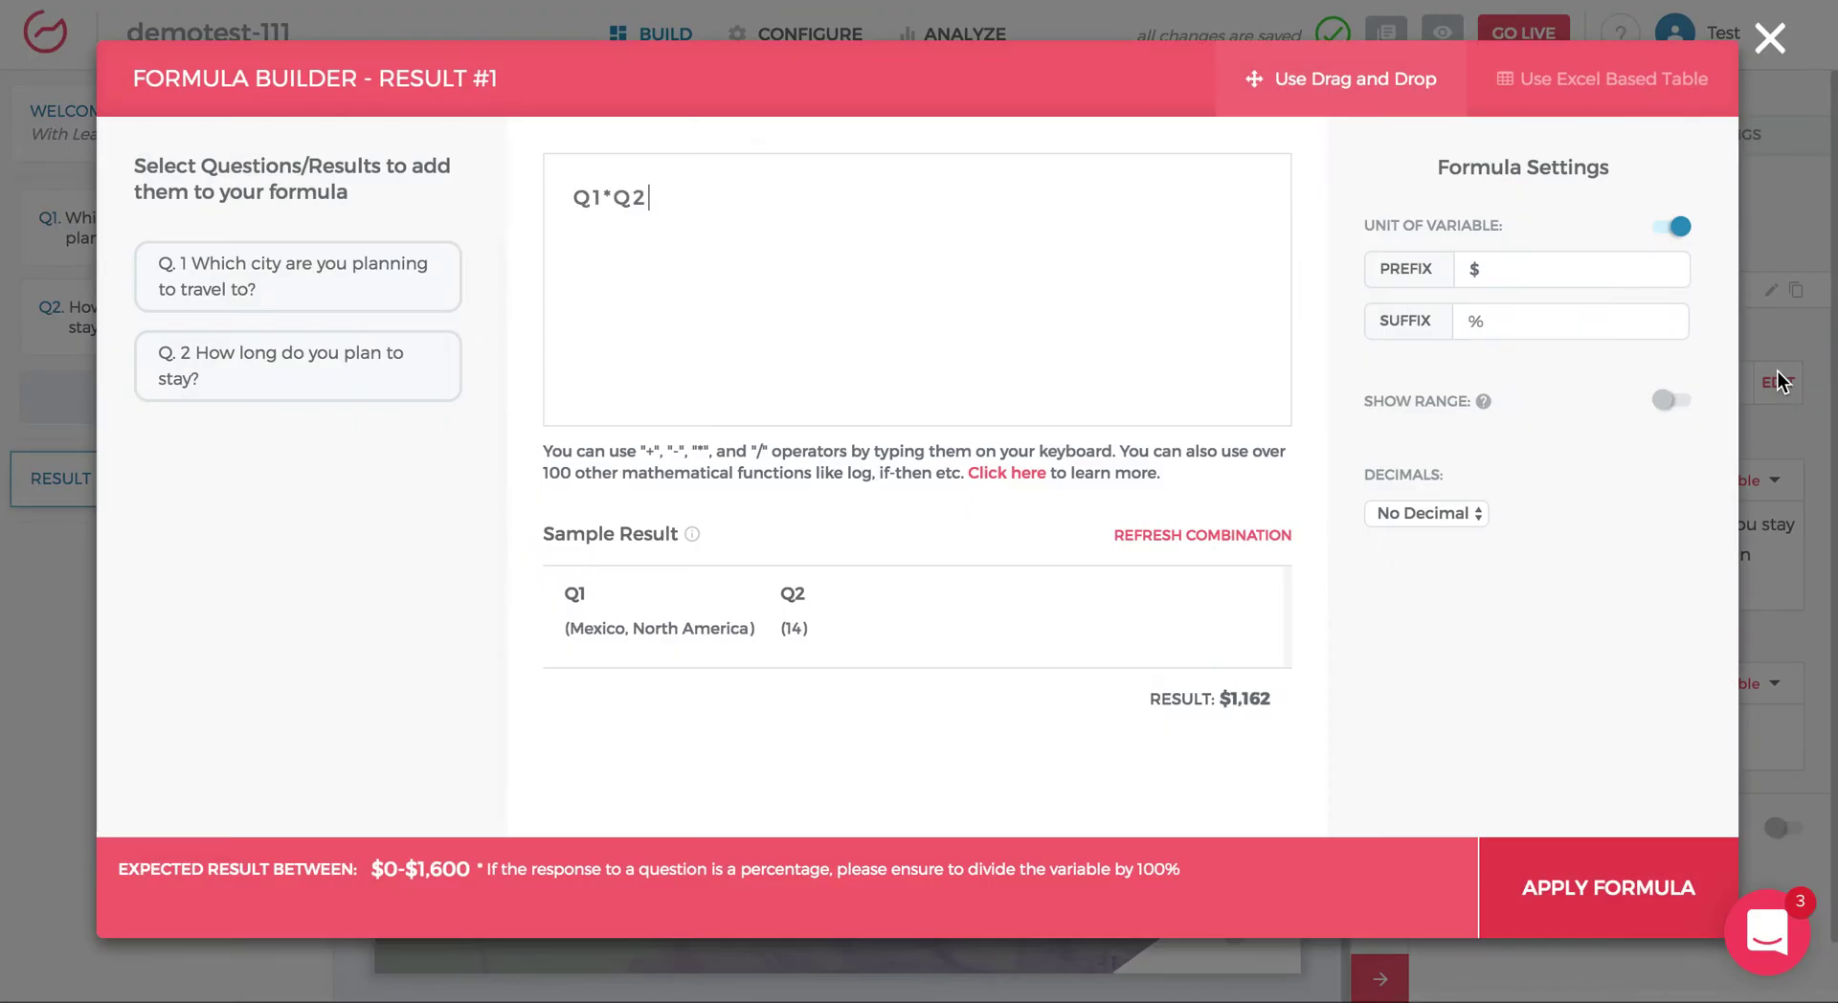
left_click(578, 203)
type("(Q")
type("2")
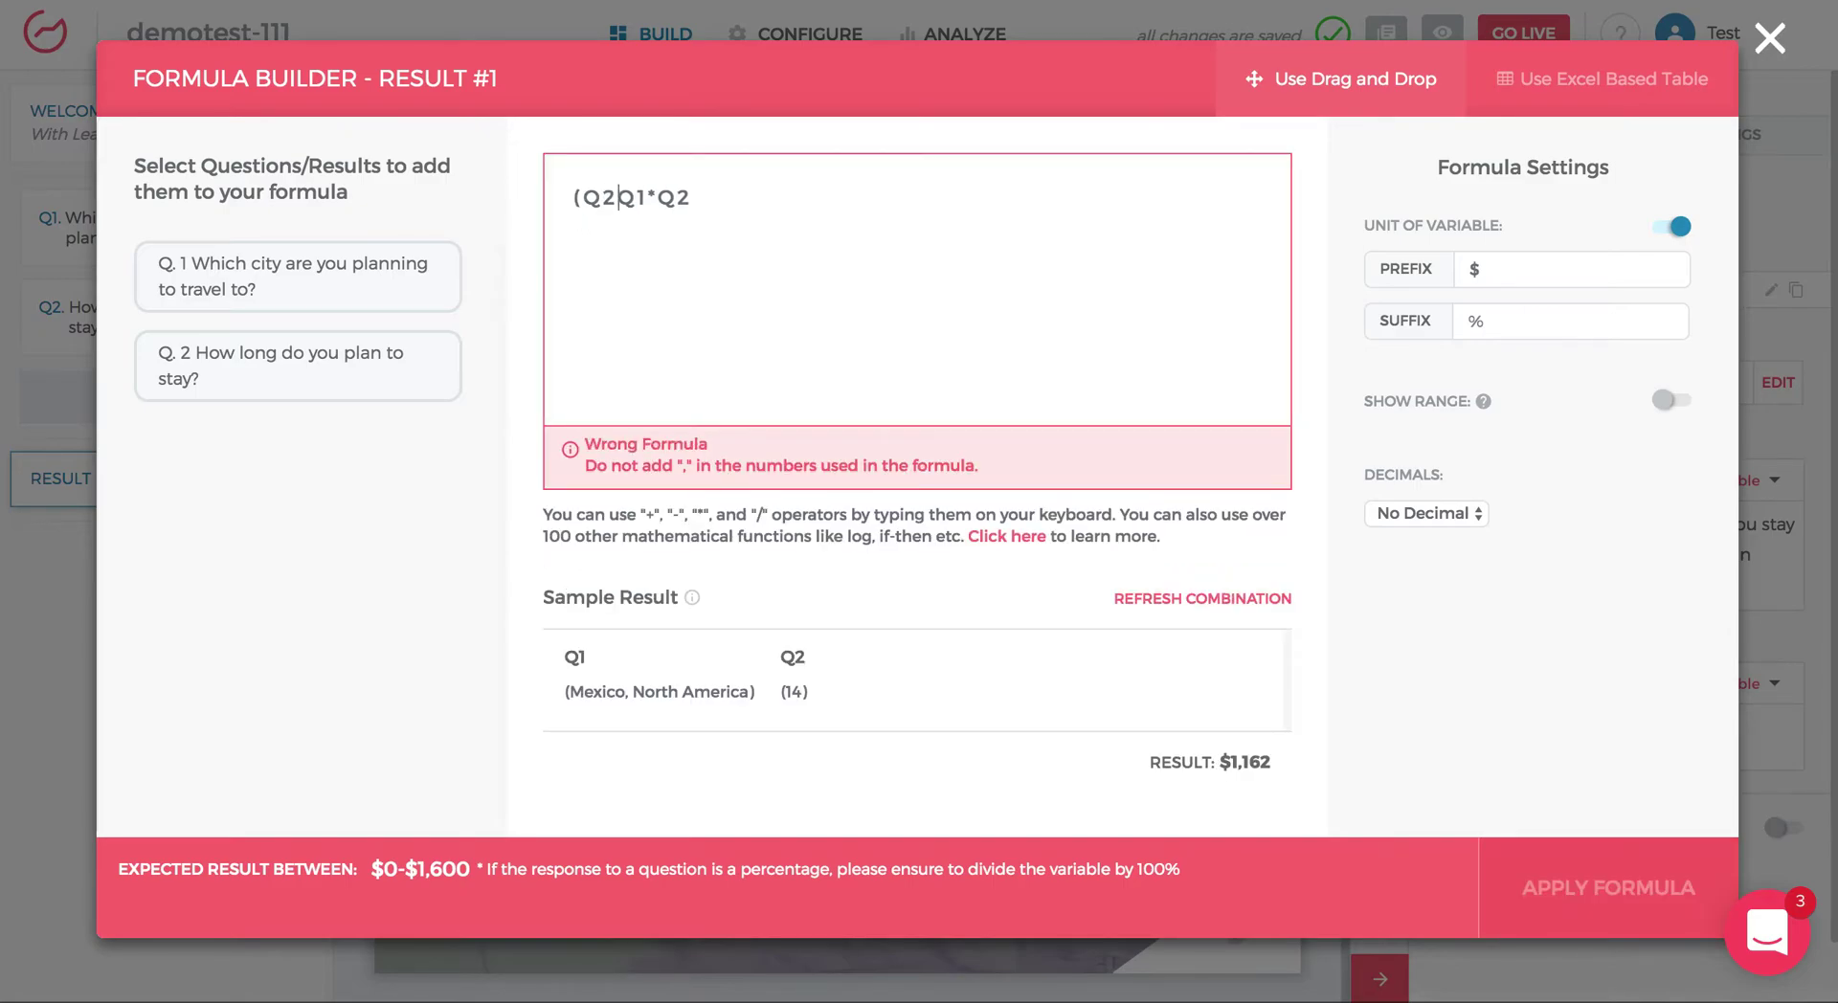
type(">=8)?")
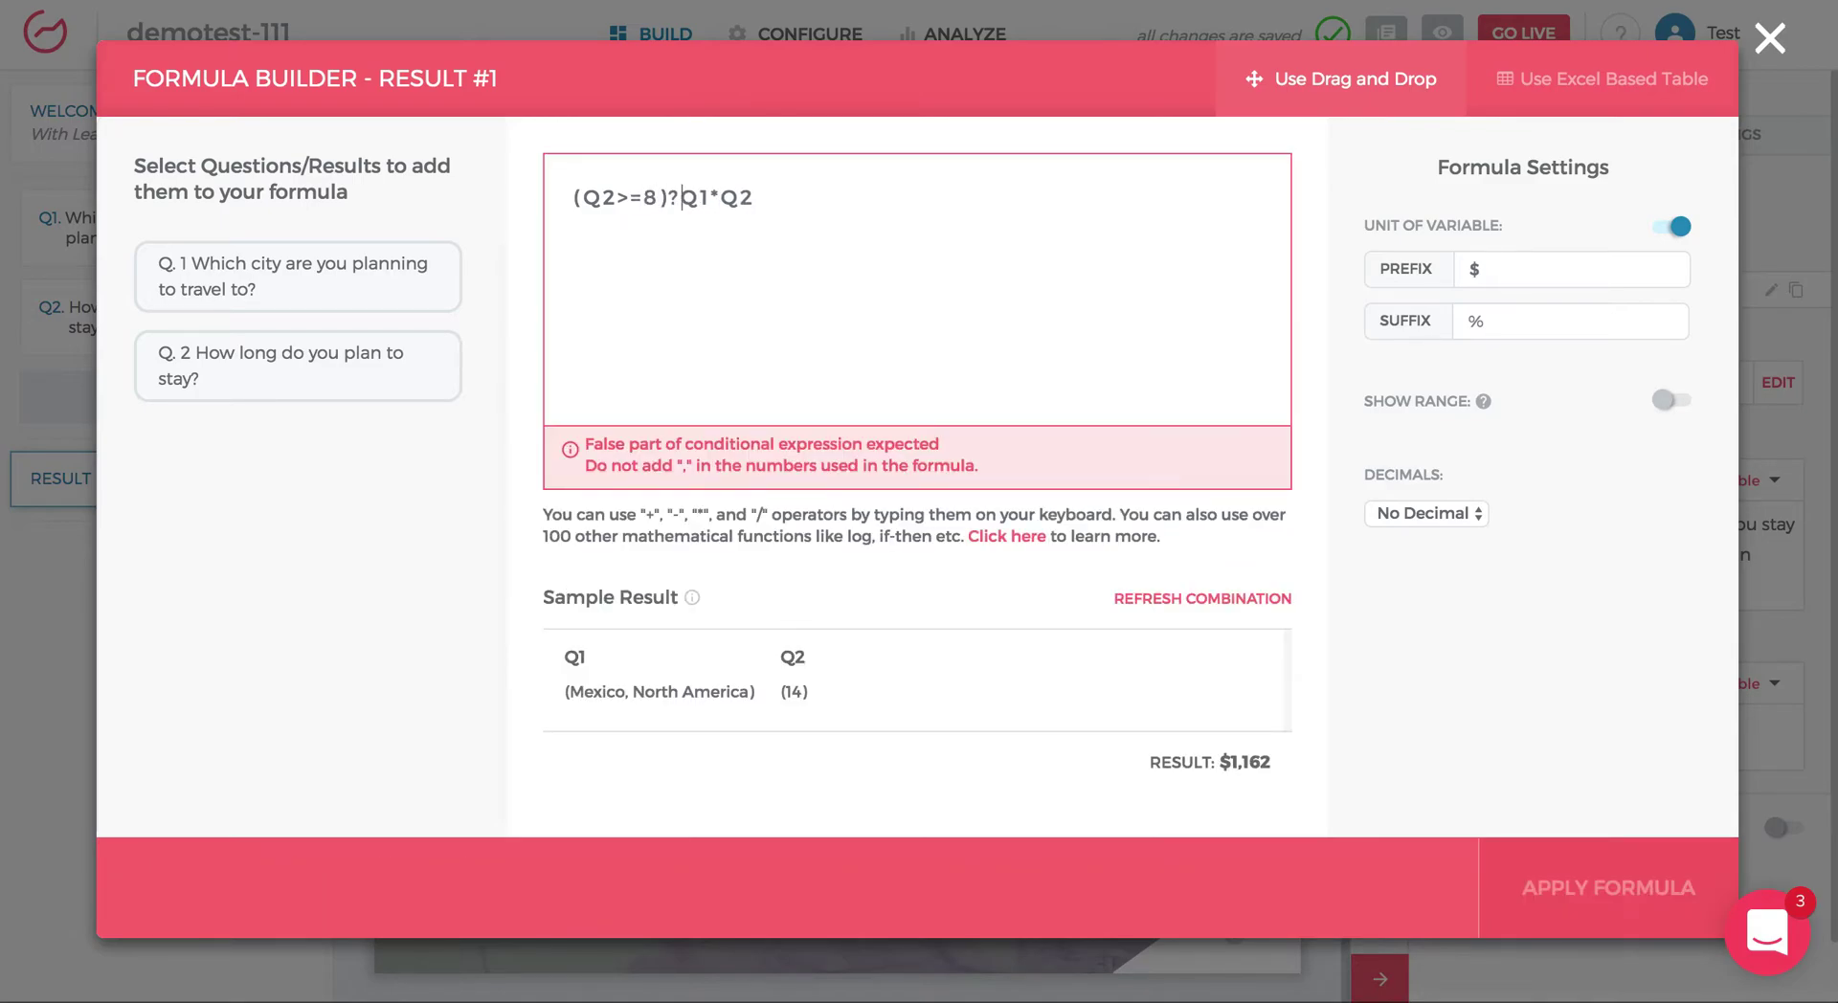
type(")")
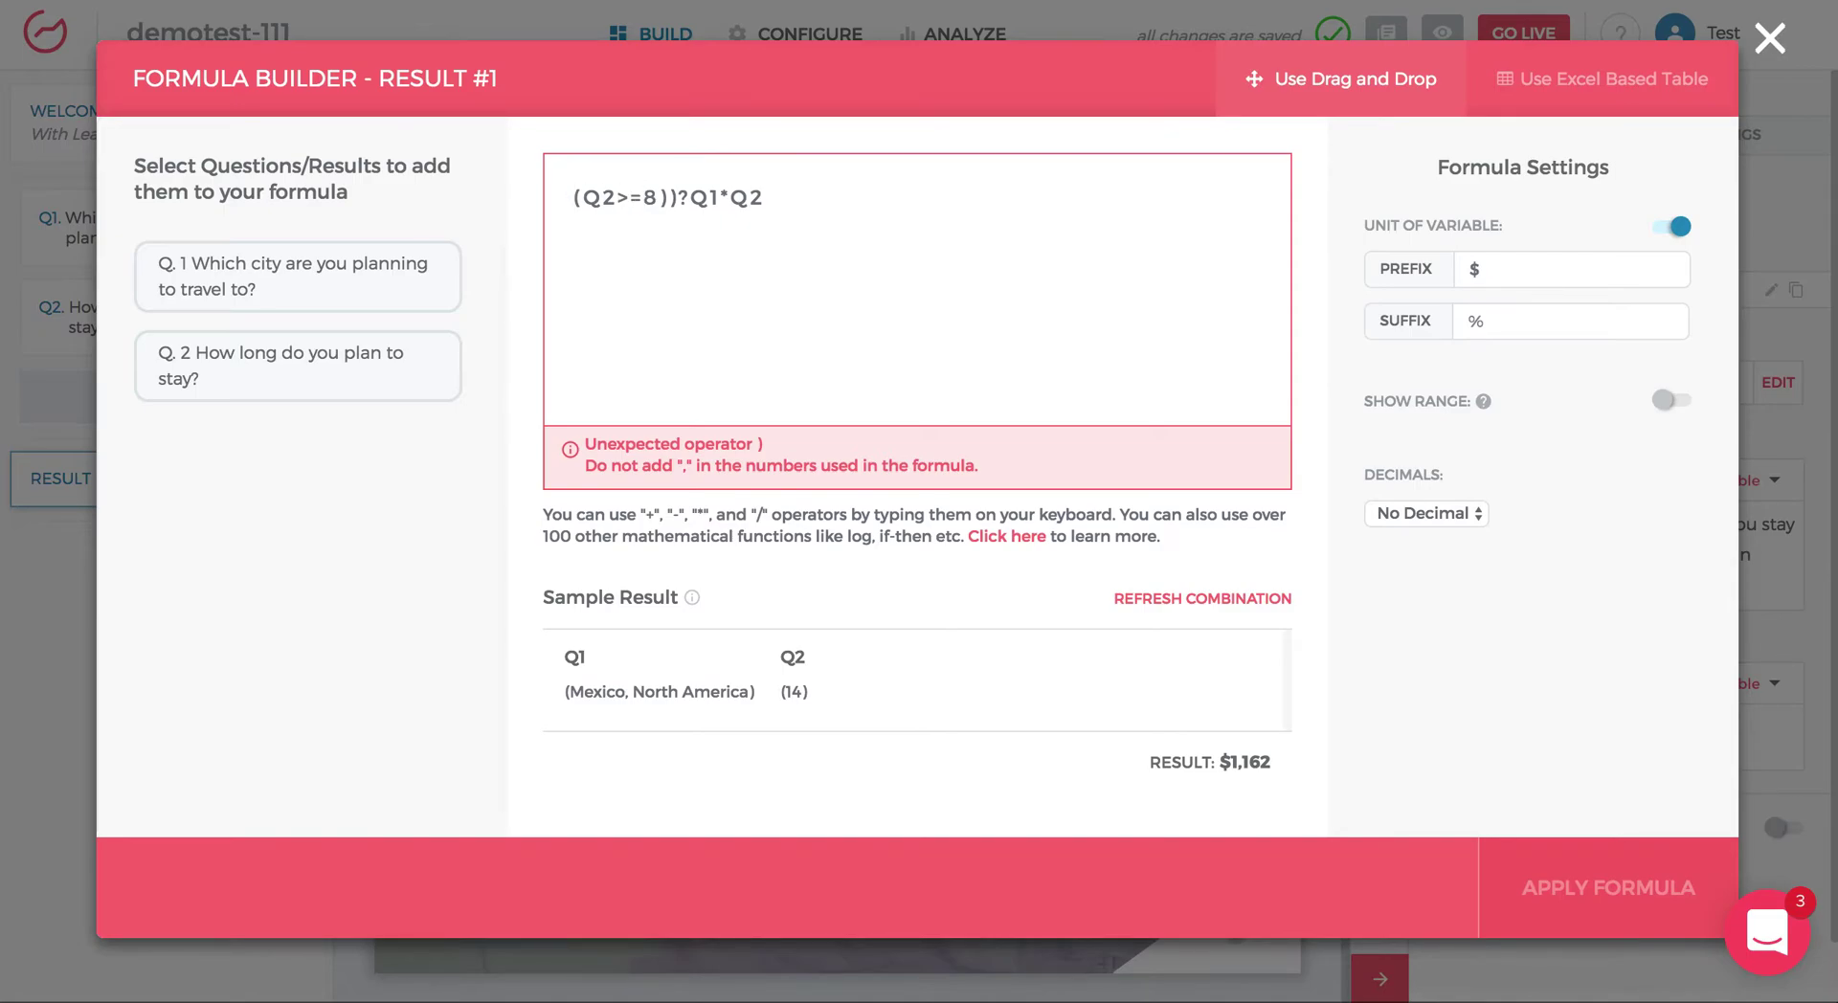
type("(")
left_click(685, 199)
key("BackSpace")
left_click_drag(693, 199, 676, 199)
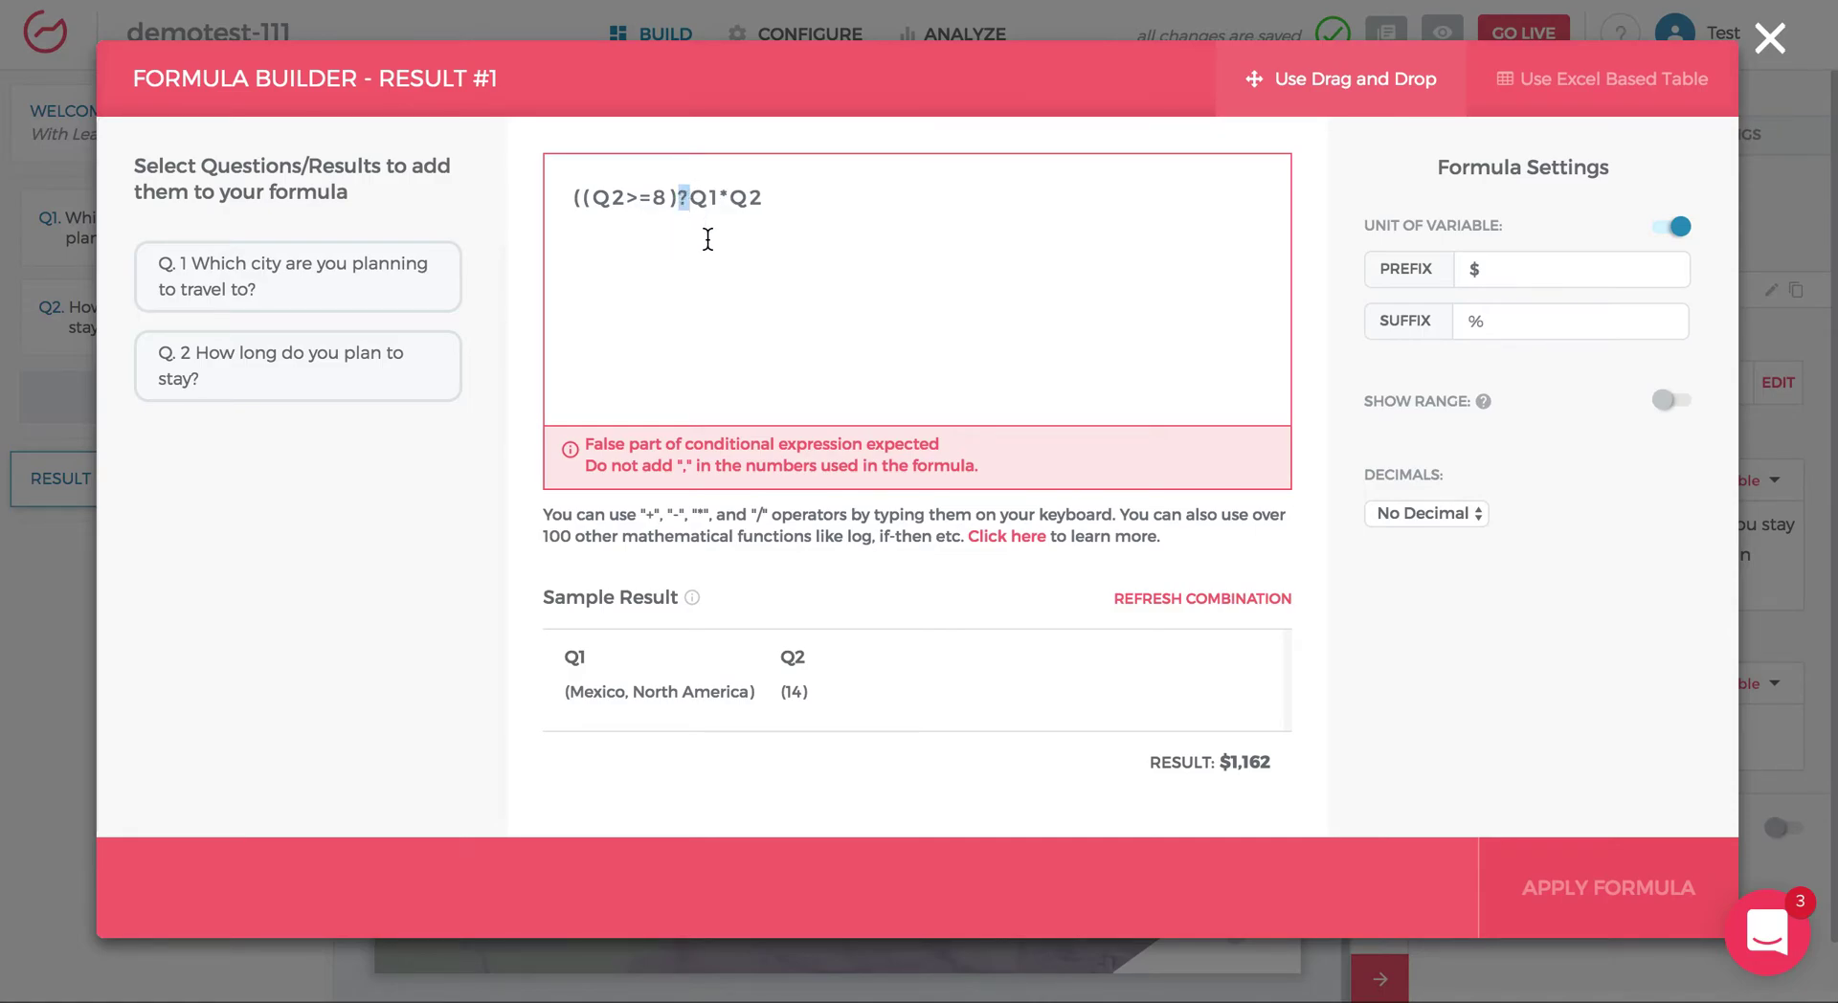
left_click(774, 198)
left_click(690, 198)
type("(")
Step: Complete the formula with the *9/10 discount branch and the :(Q1*Q2) fallback
left_click(776, 200)
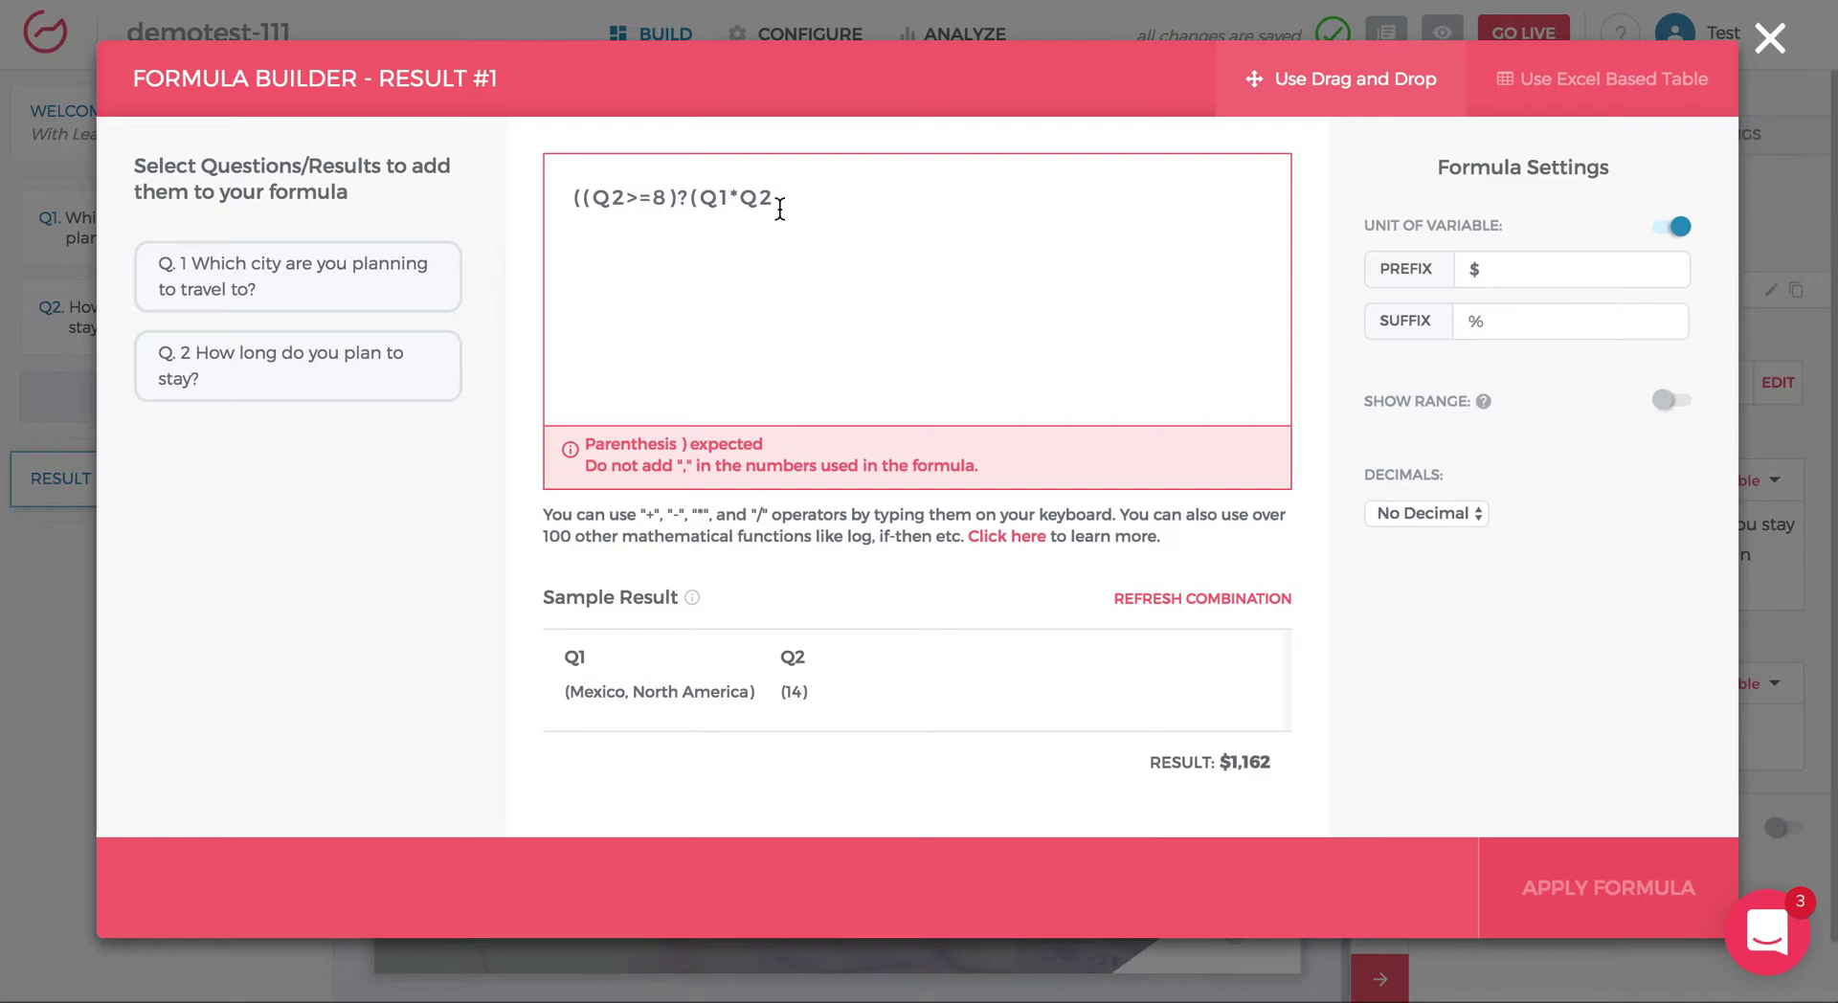
type("*")
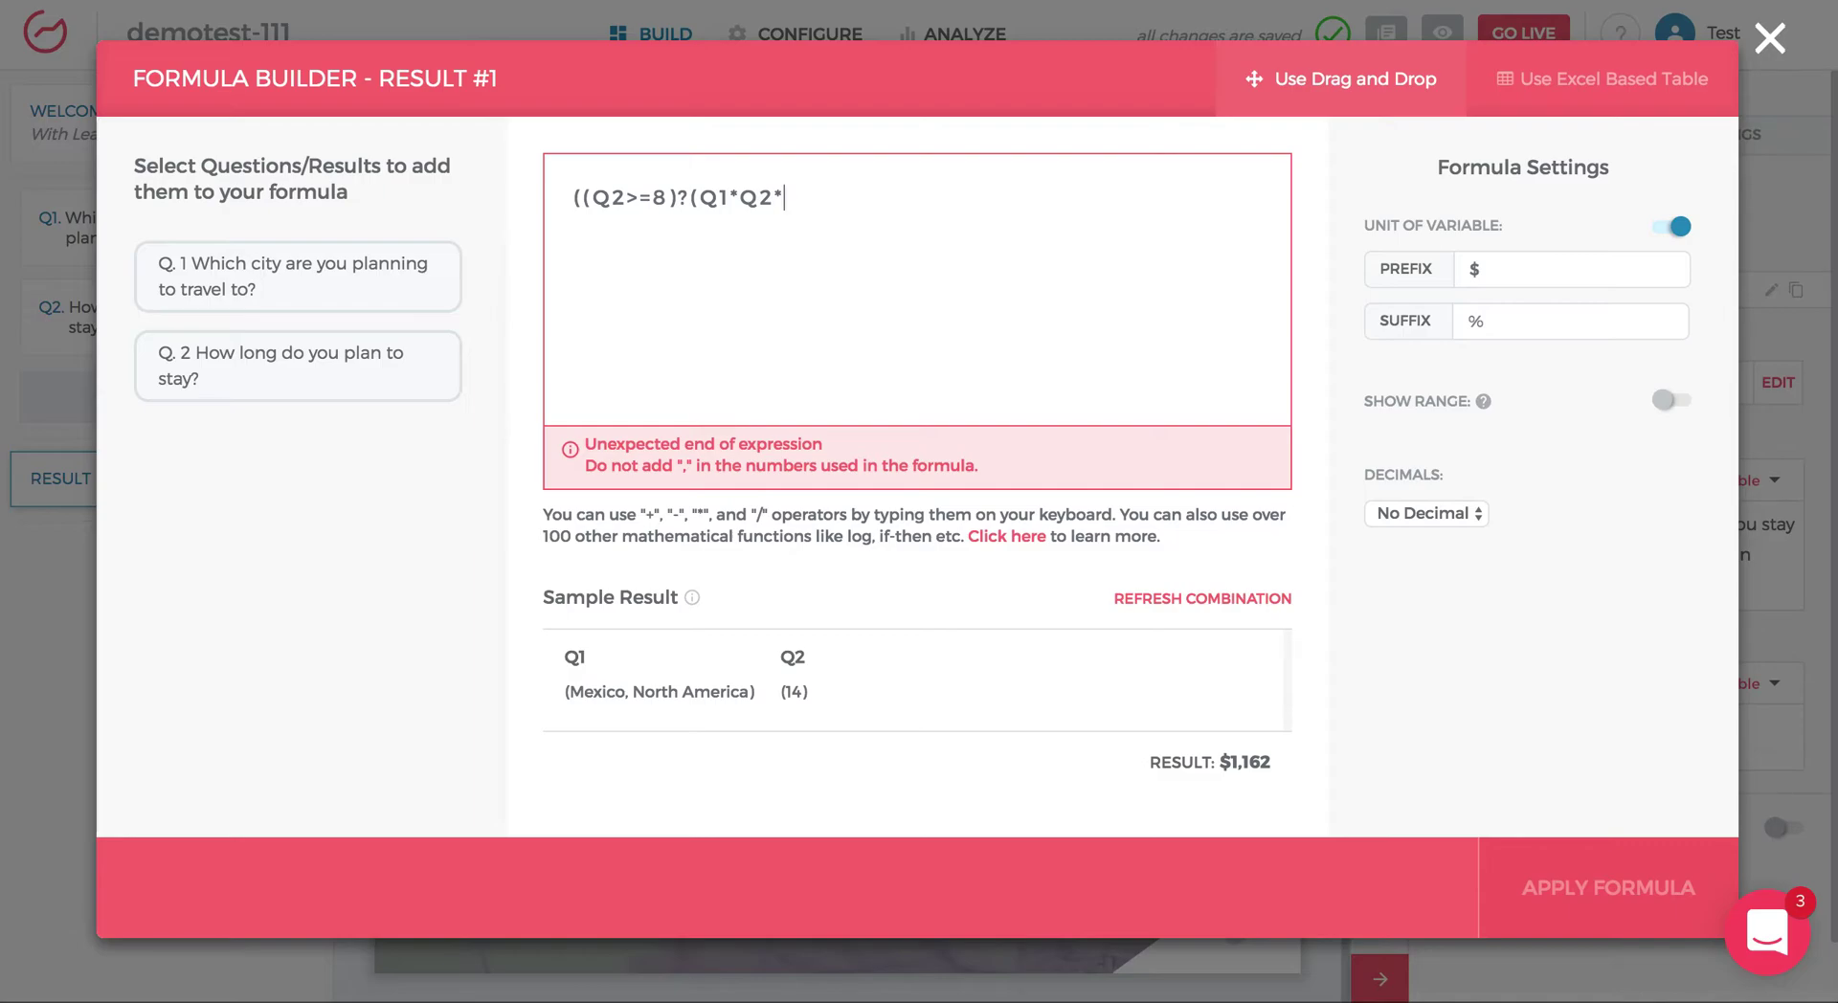
type("9/10)")
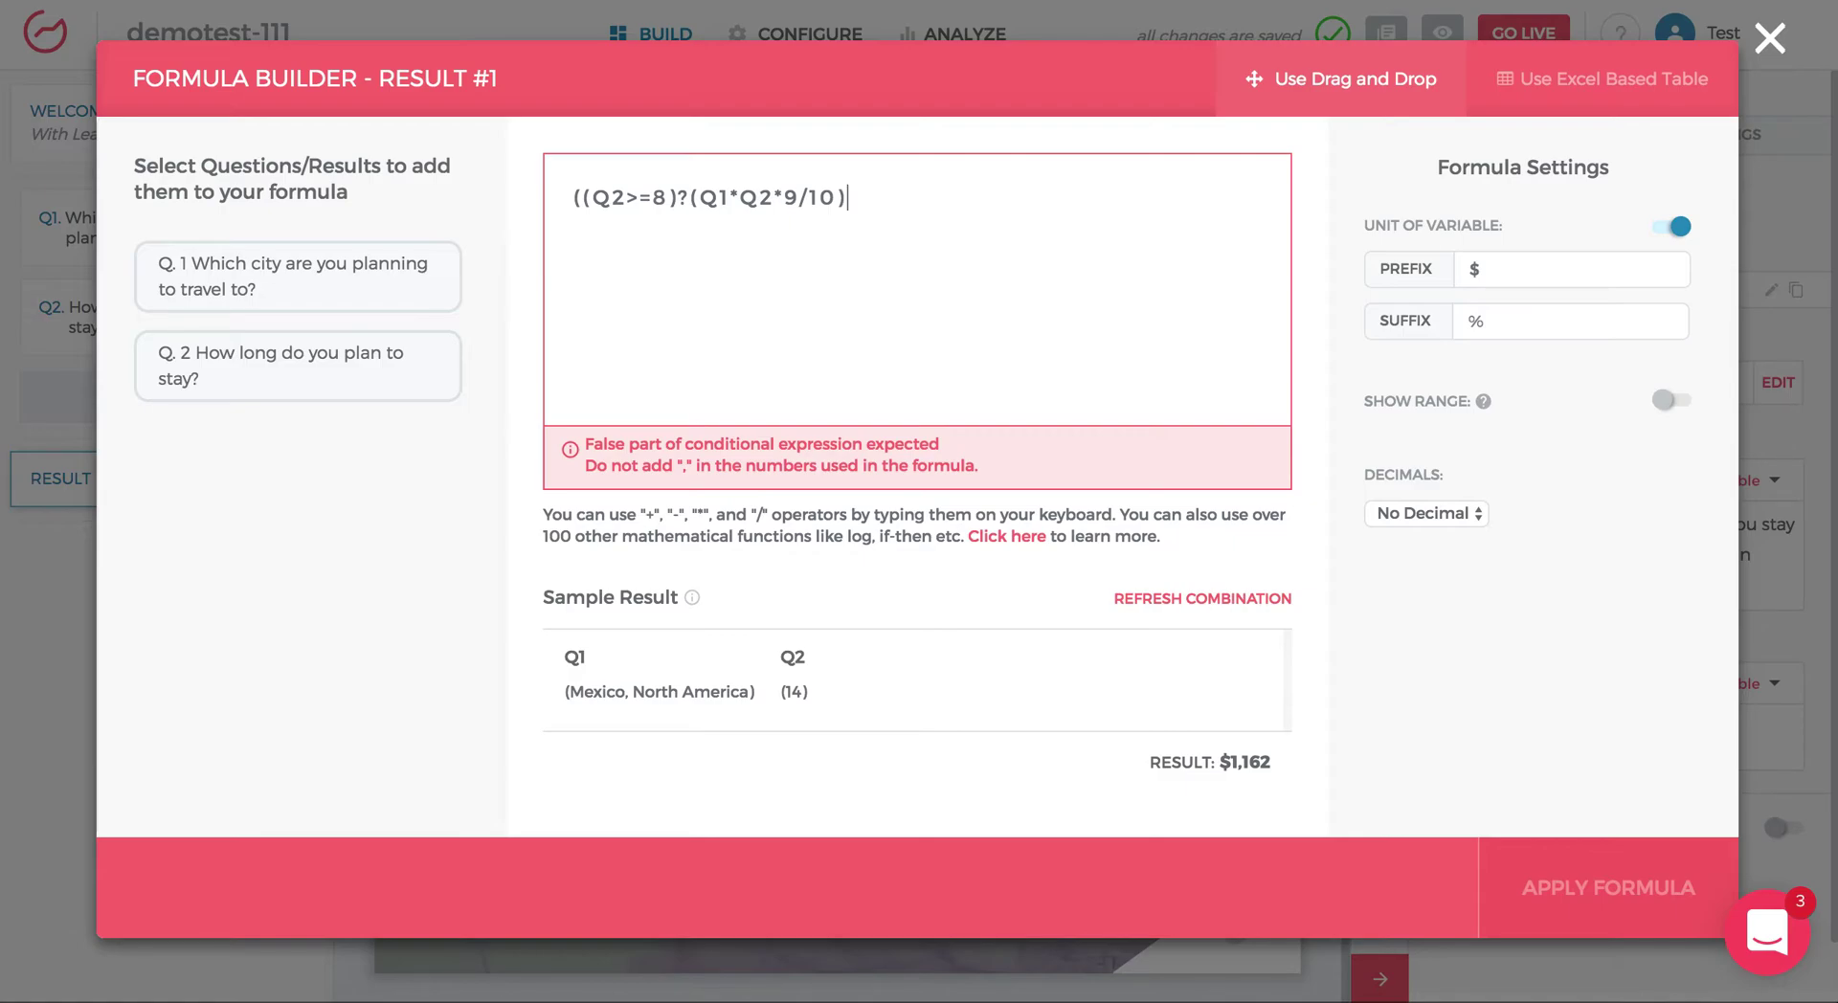
type(":(Q")
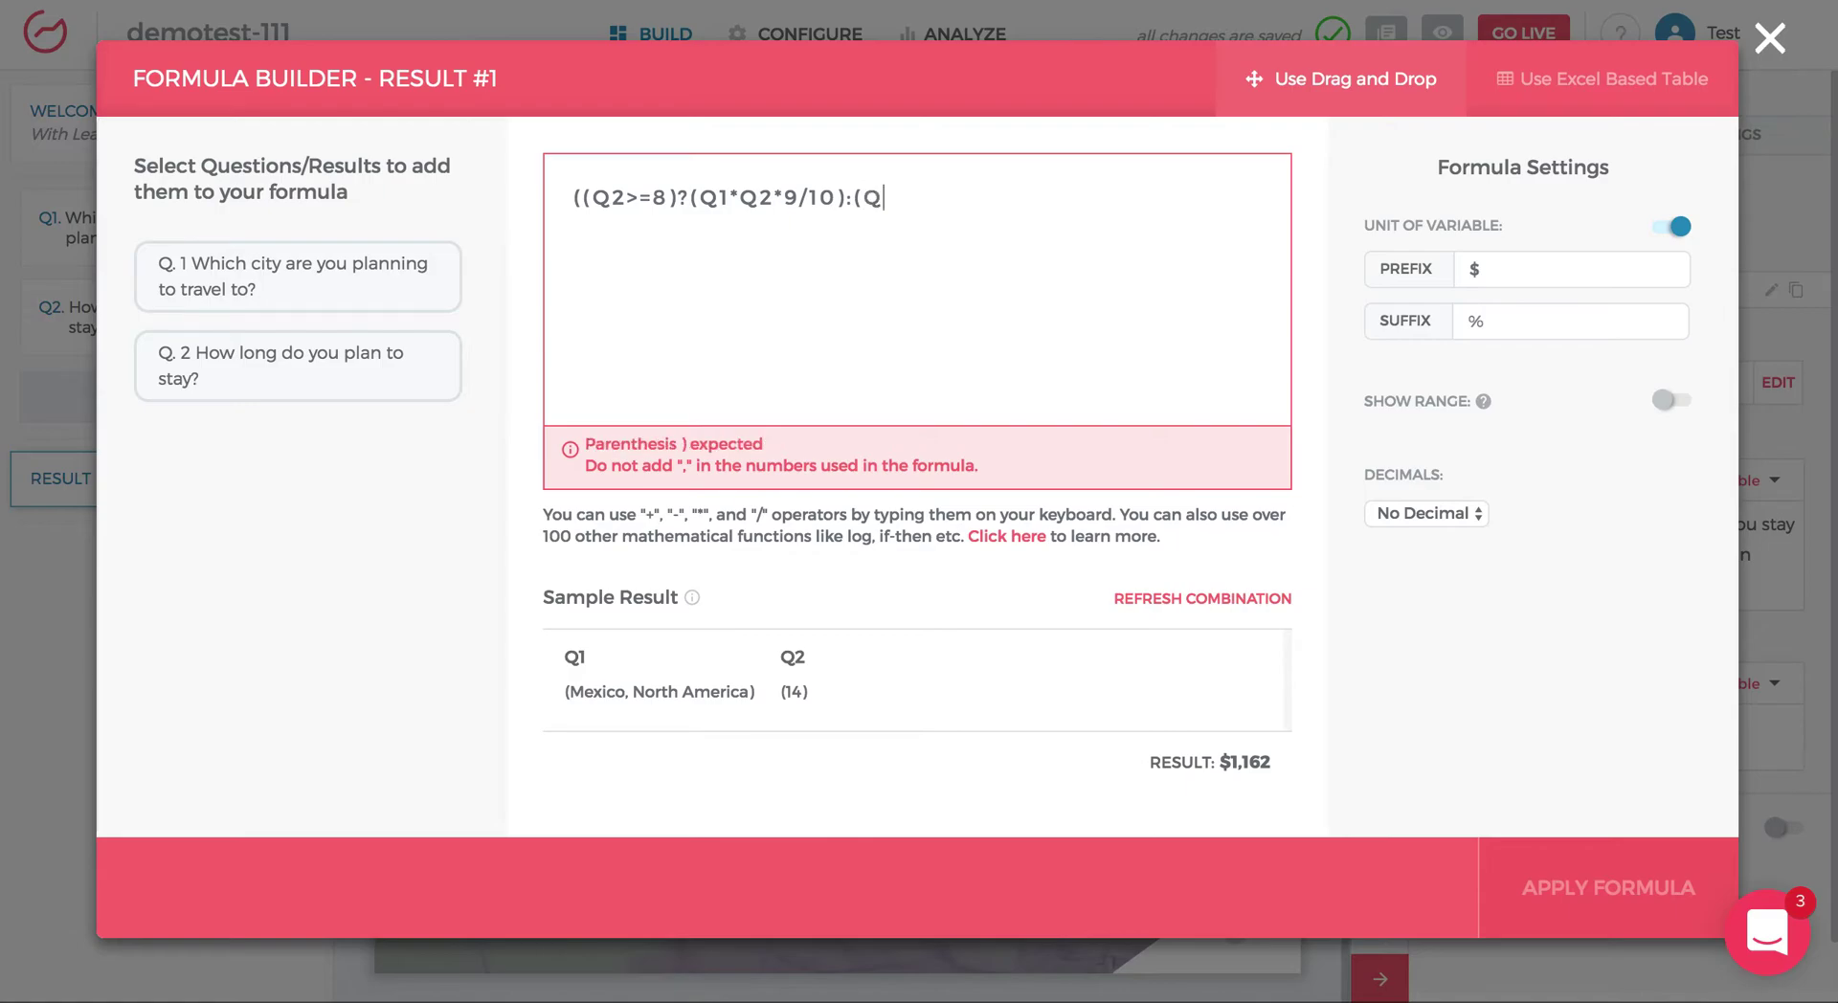
type("1*Q2))")
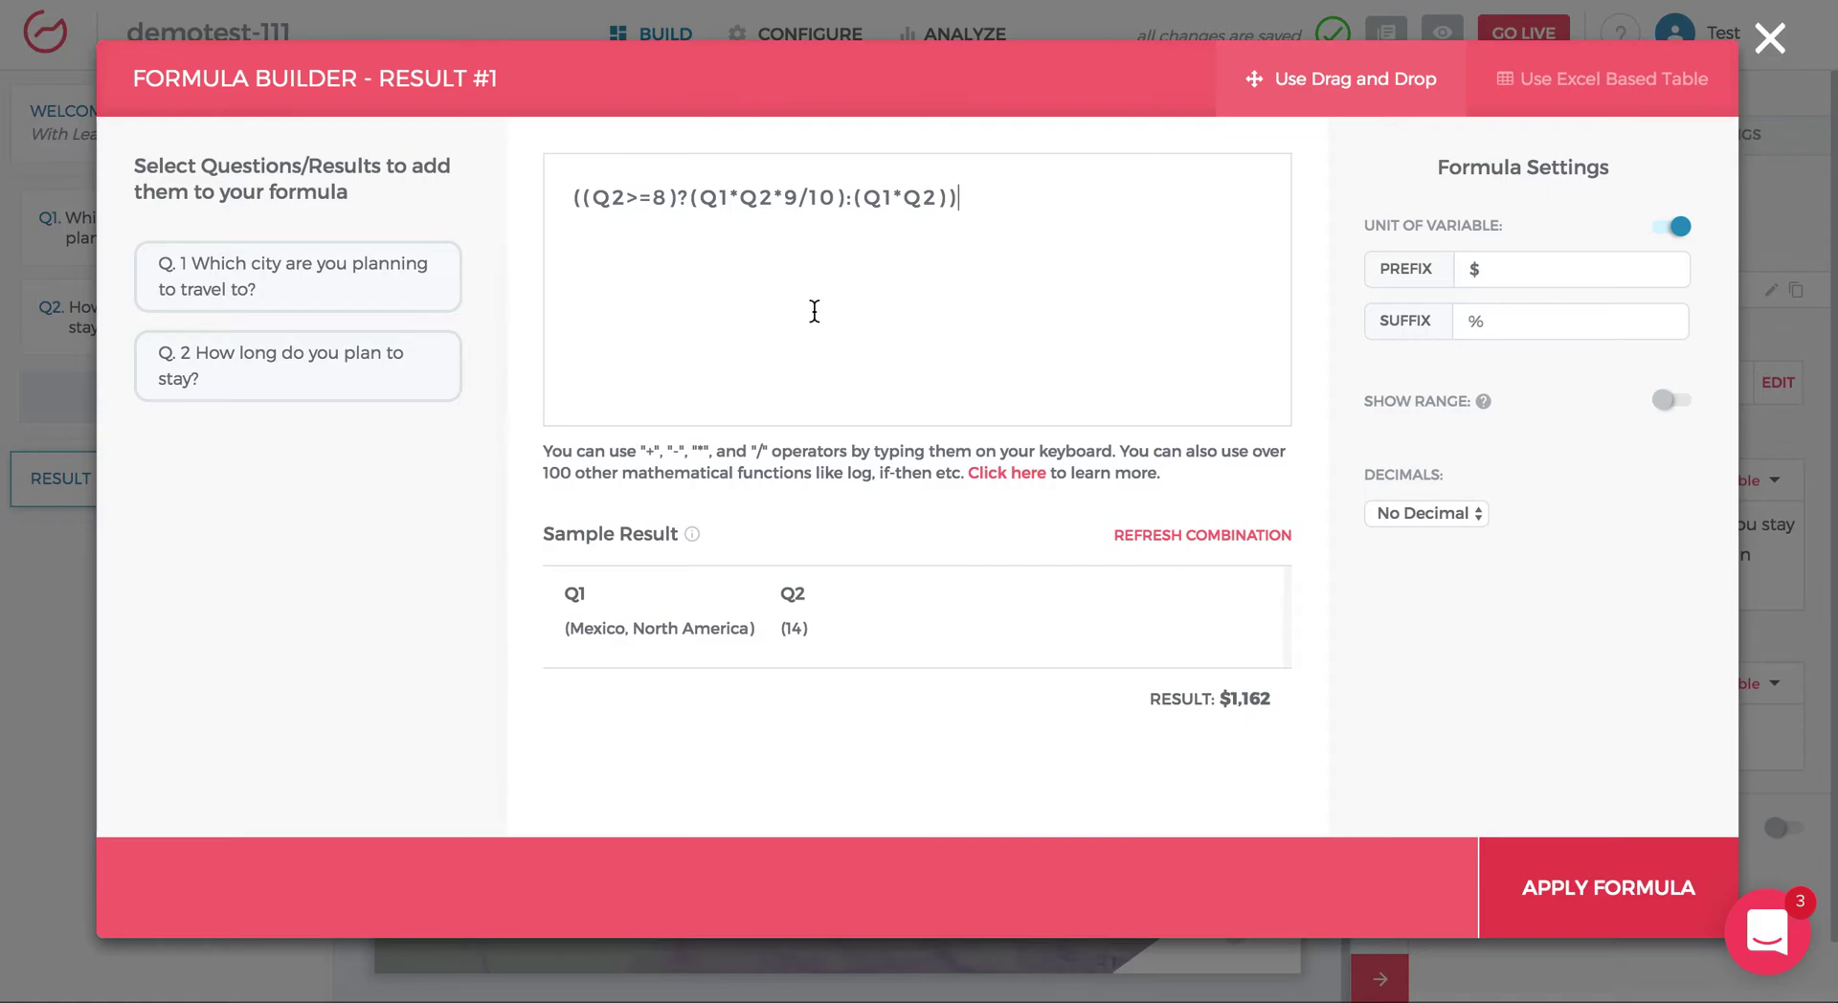
key("Left")
key("Left")
key("Left")
key("Left")
key("Left")
key("Left")
key("Left")
key("Left")
key("Left")
Step: Walk through the (Q2>=8) condition and both branches, then apply the formula to Result 1
mouse_move(689, 196)
left_mouse_down()
mouse_move(587, 197)
mouse_move(679, 197)
left_mouse_up()
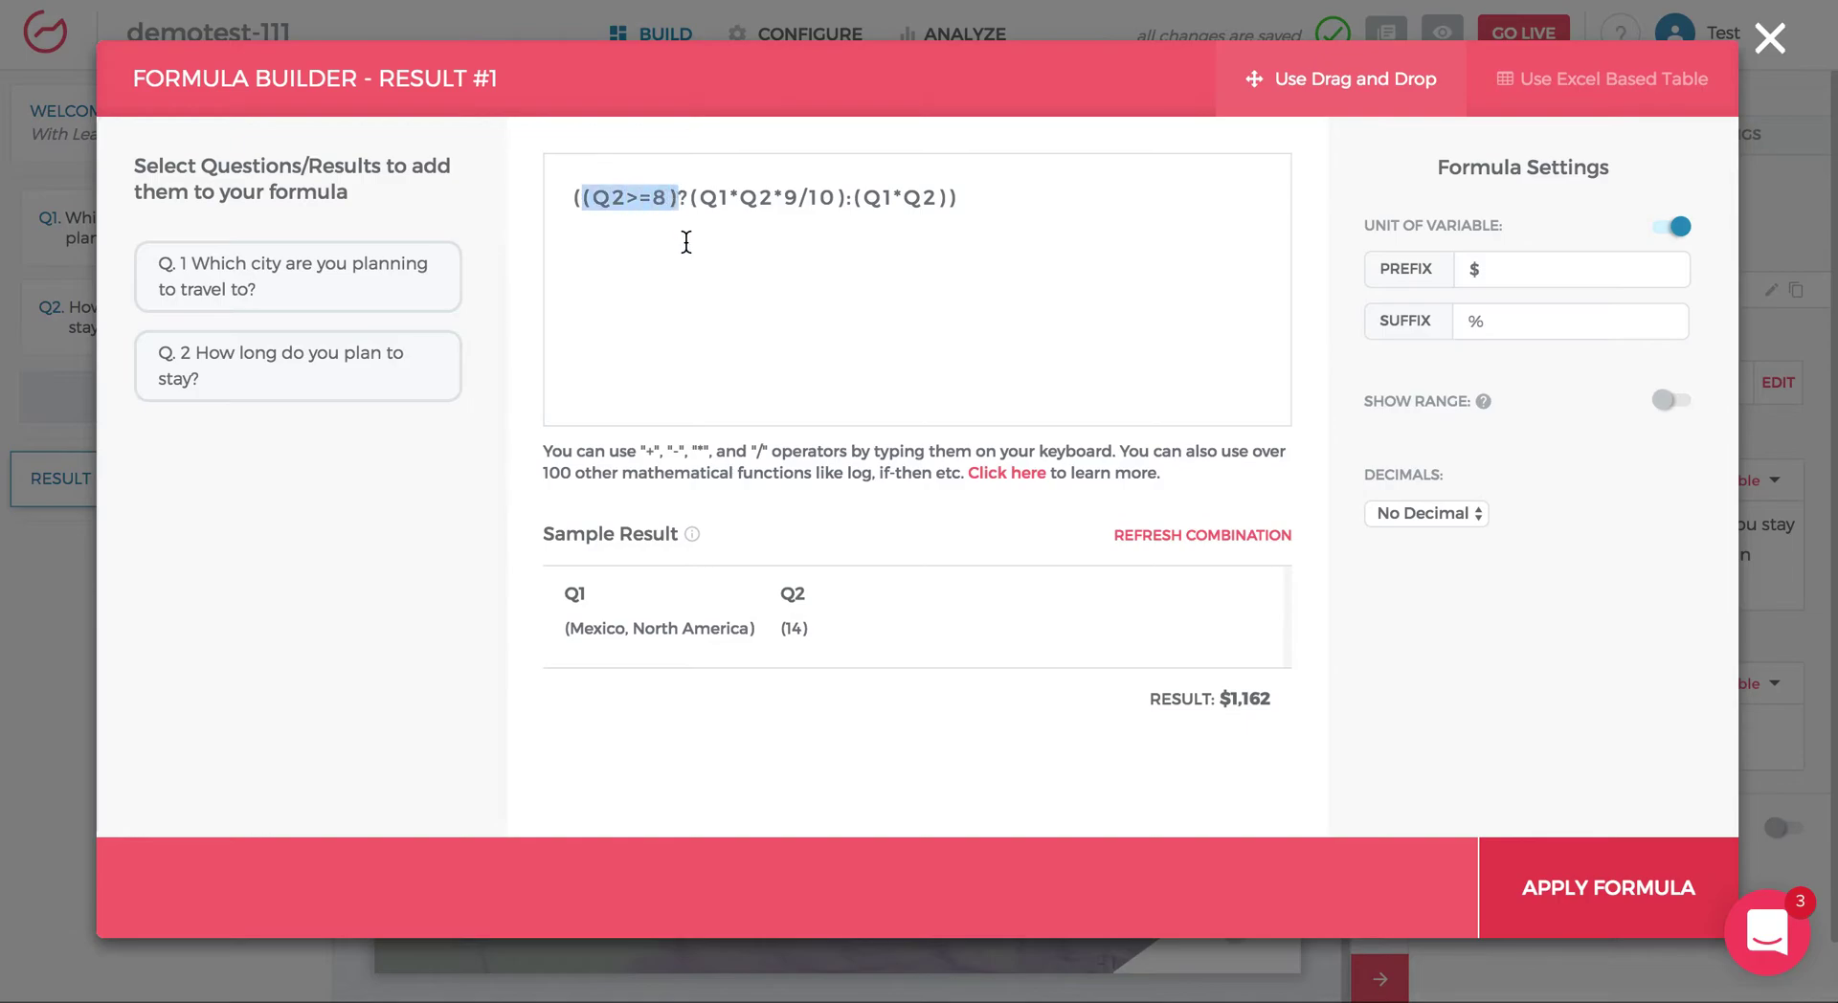
left_click(687, 195)
left_click_drag(690, 195, 868, 226)
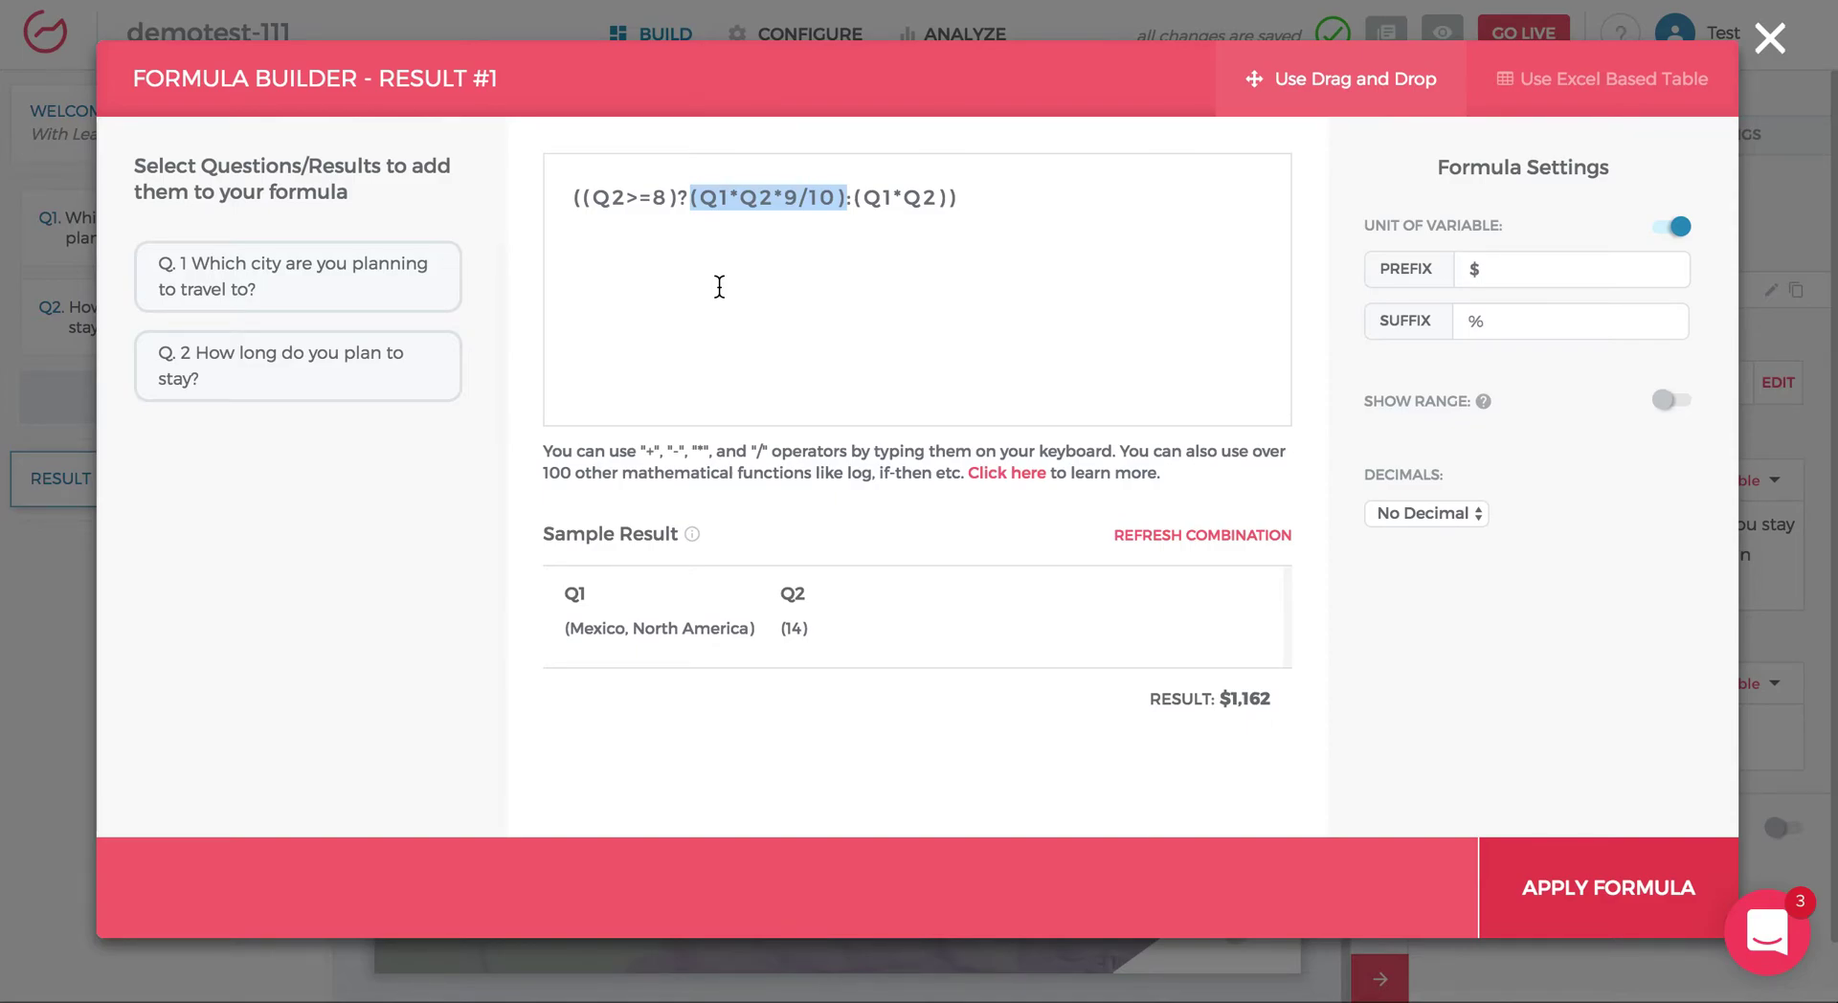
left_click(852, 199)
left_click_drag(853, 199, 954, 251)
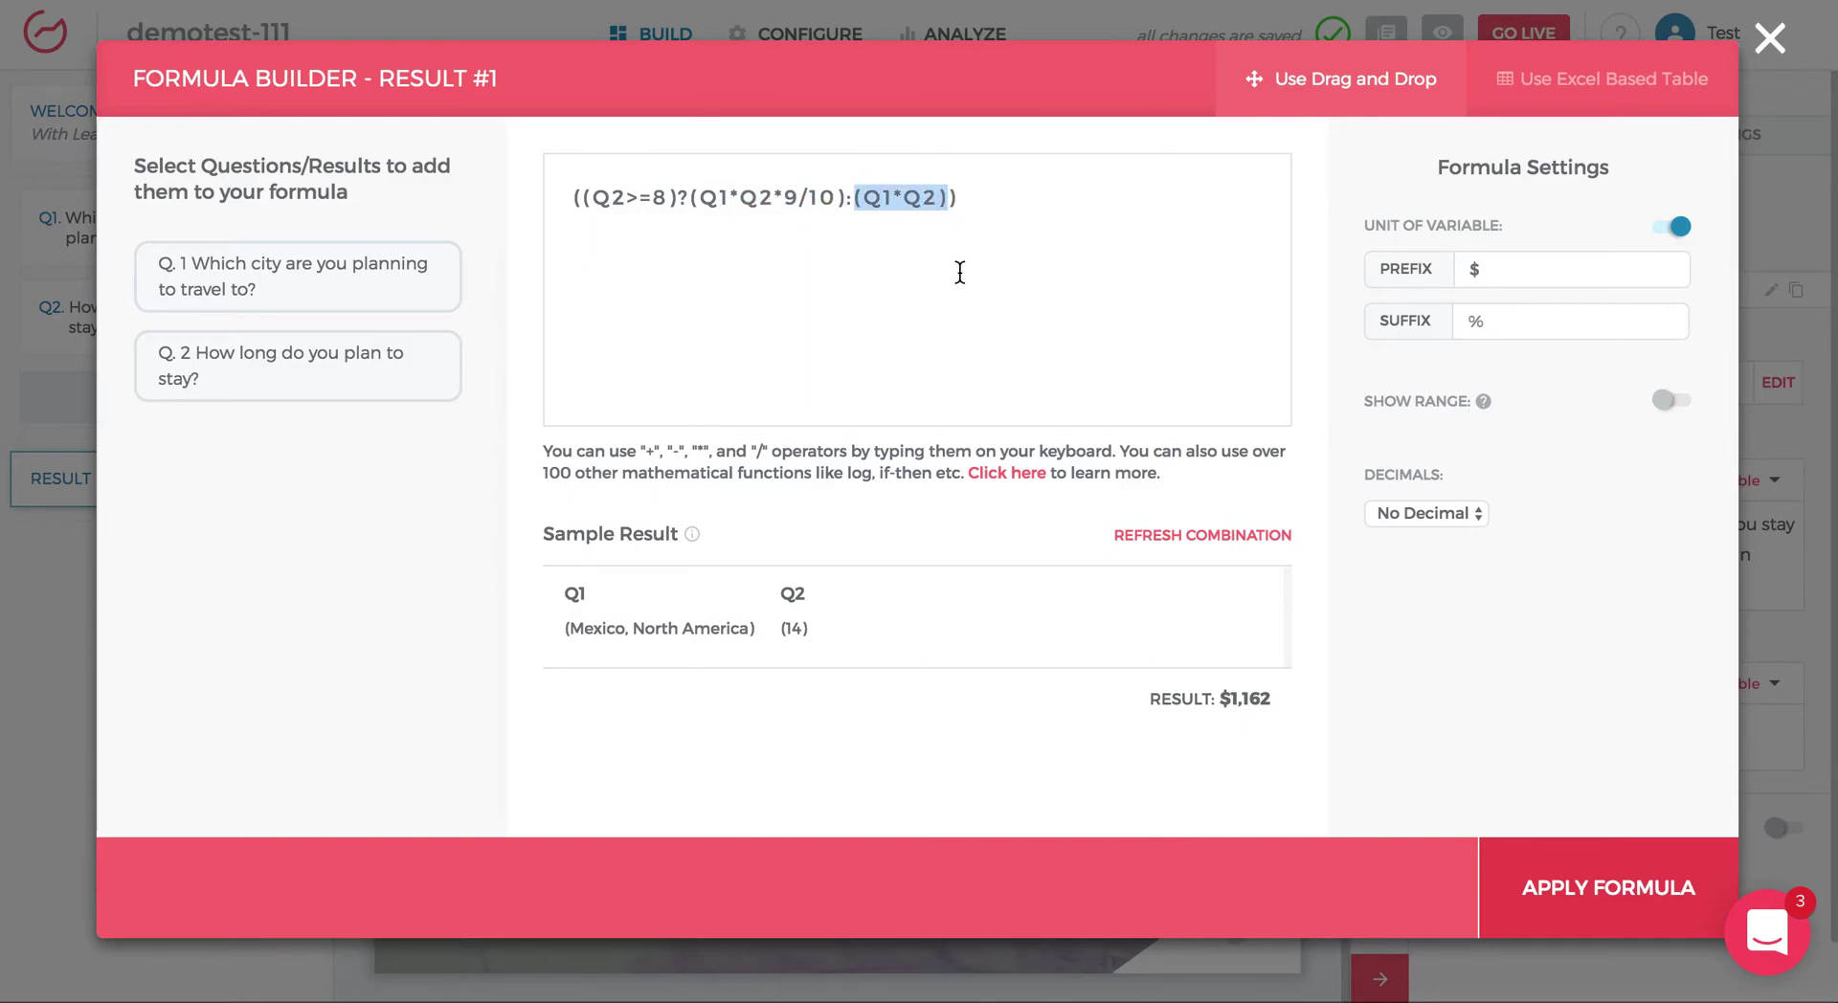
left_click(975, 199)
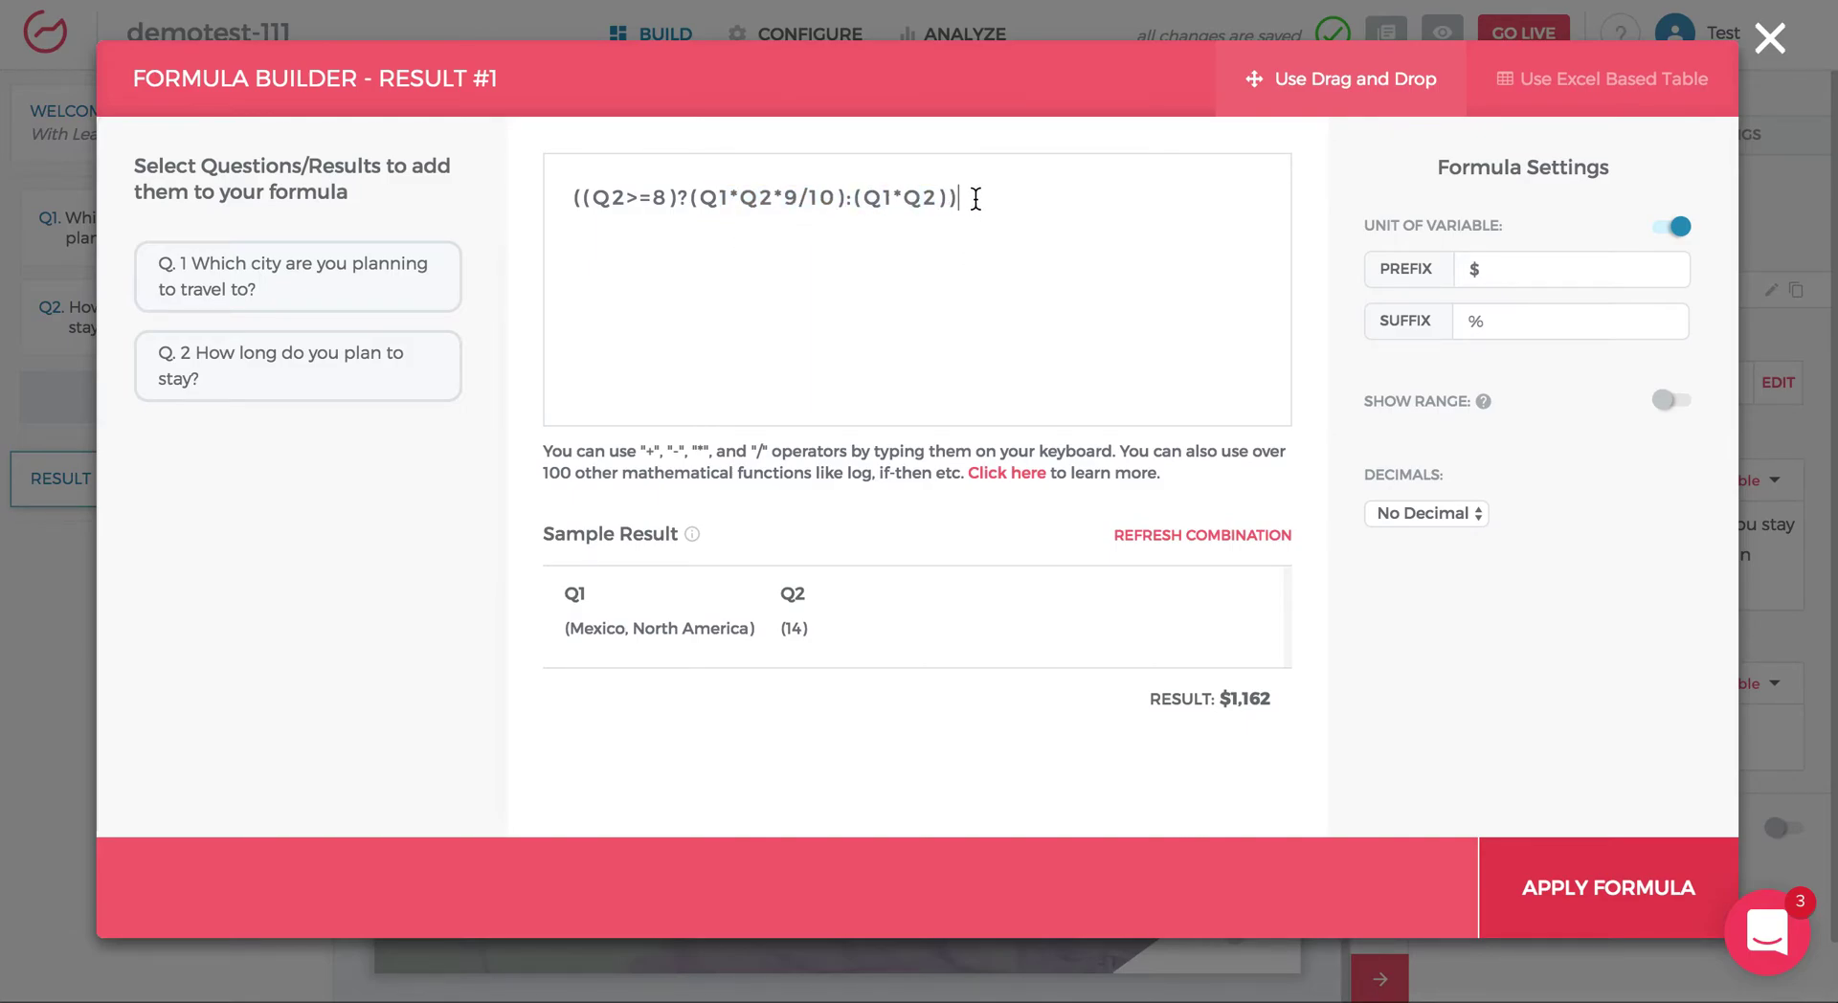
left_click(1552, 900)
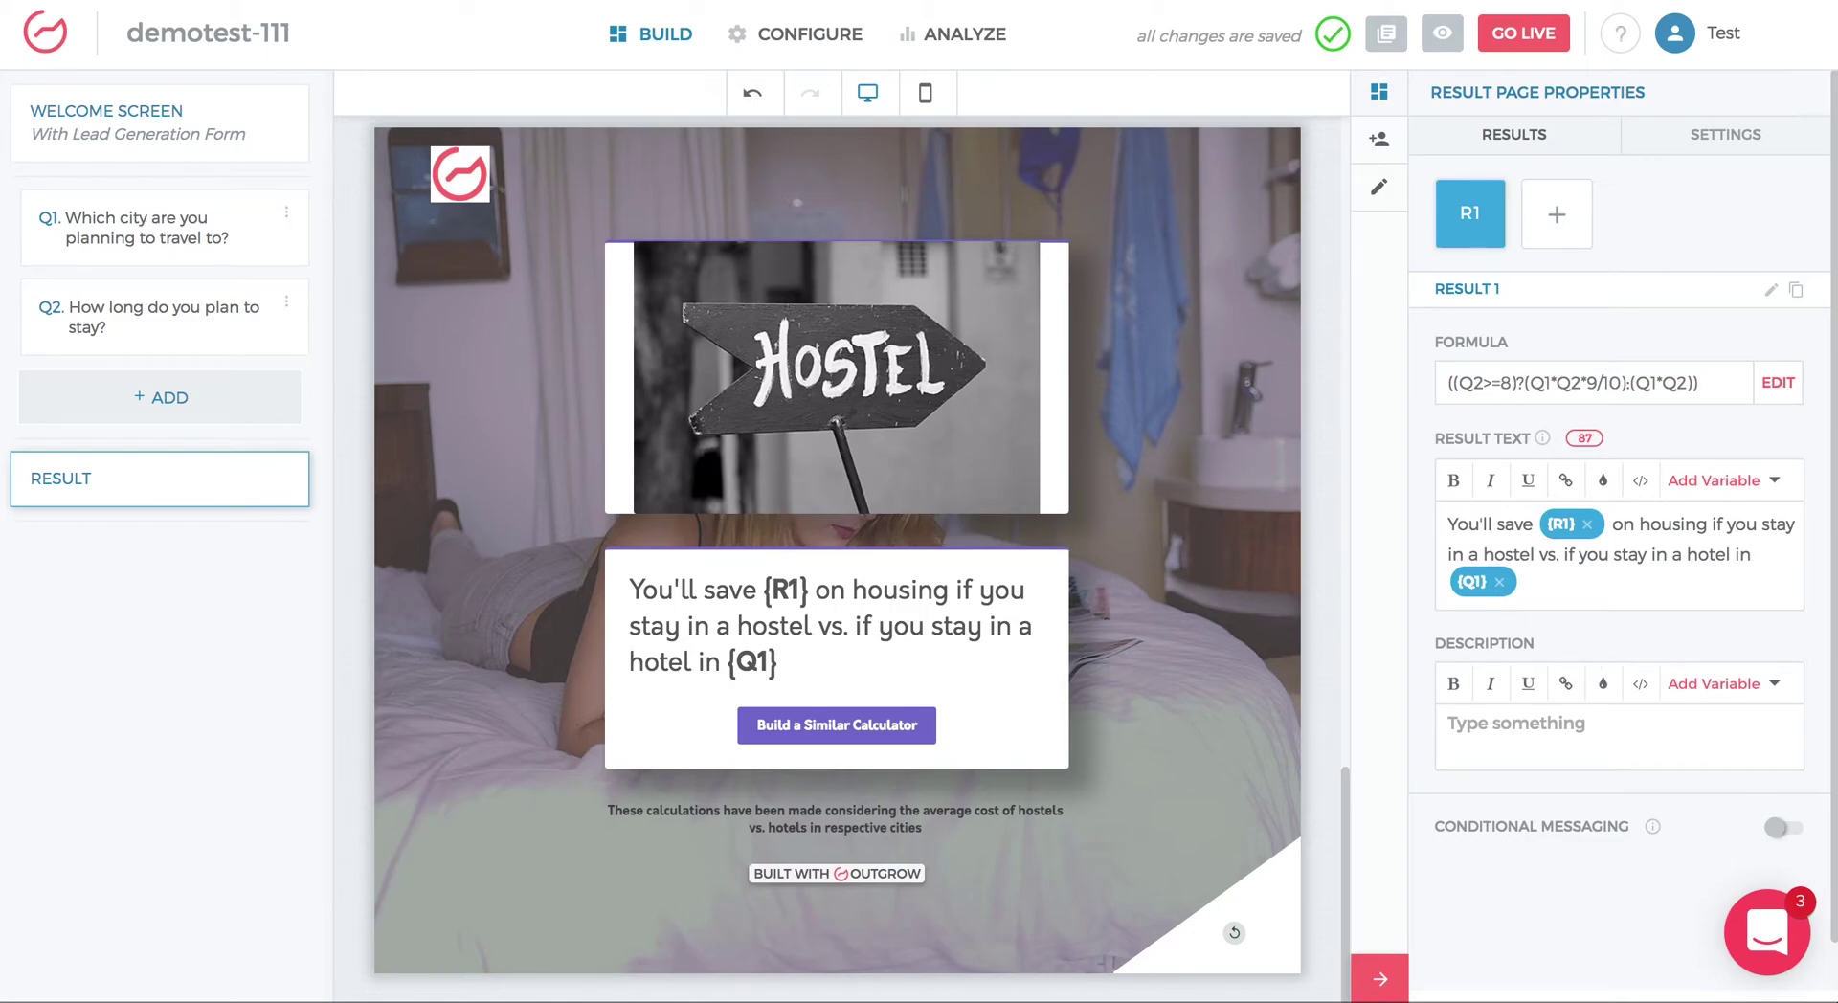
Step: Ask support in a new chat: 'I have a question about building an advanced formula can you help?'
left_click(1780, 948)
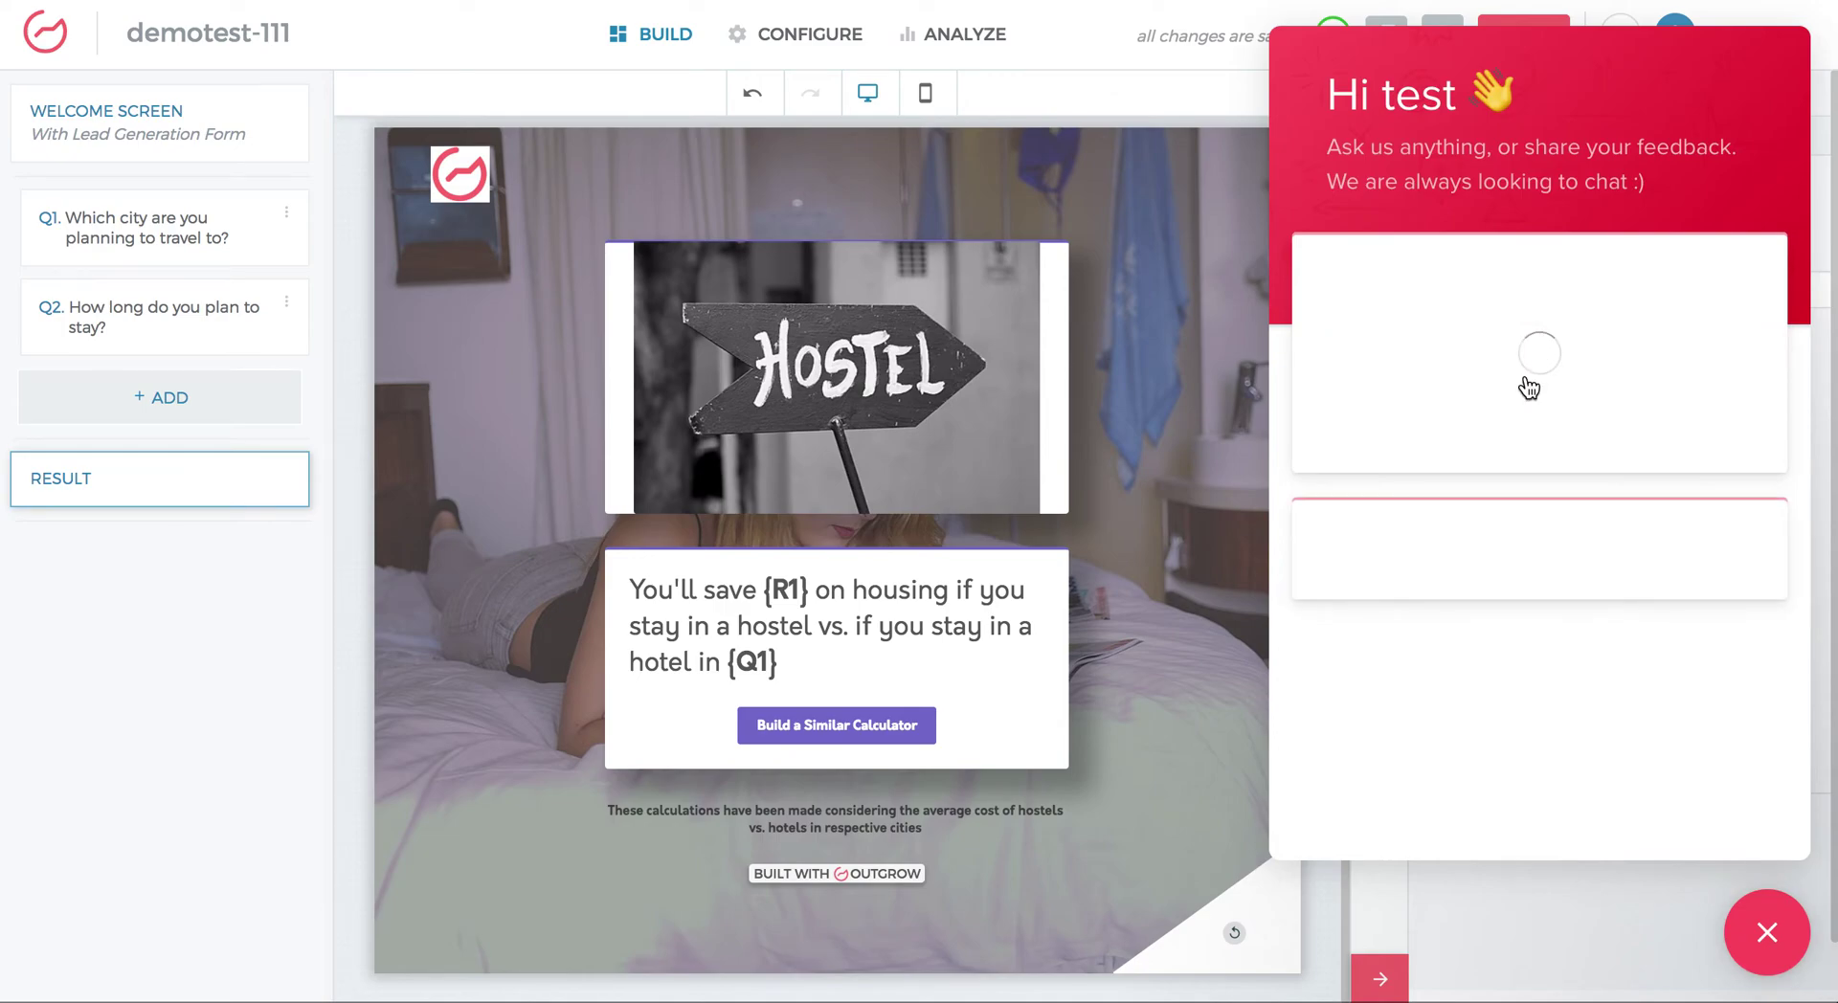
left_click(1509, 482)
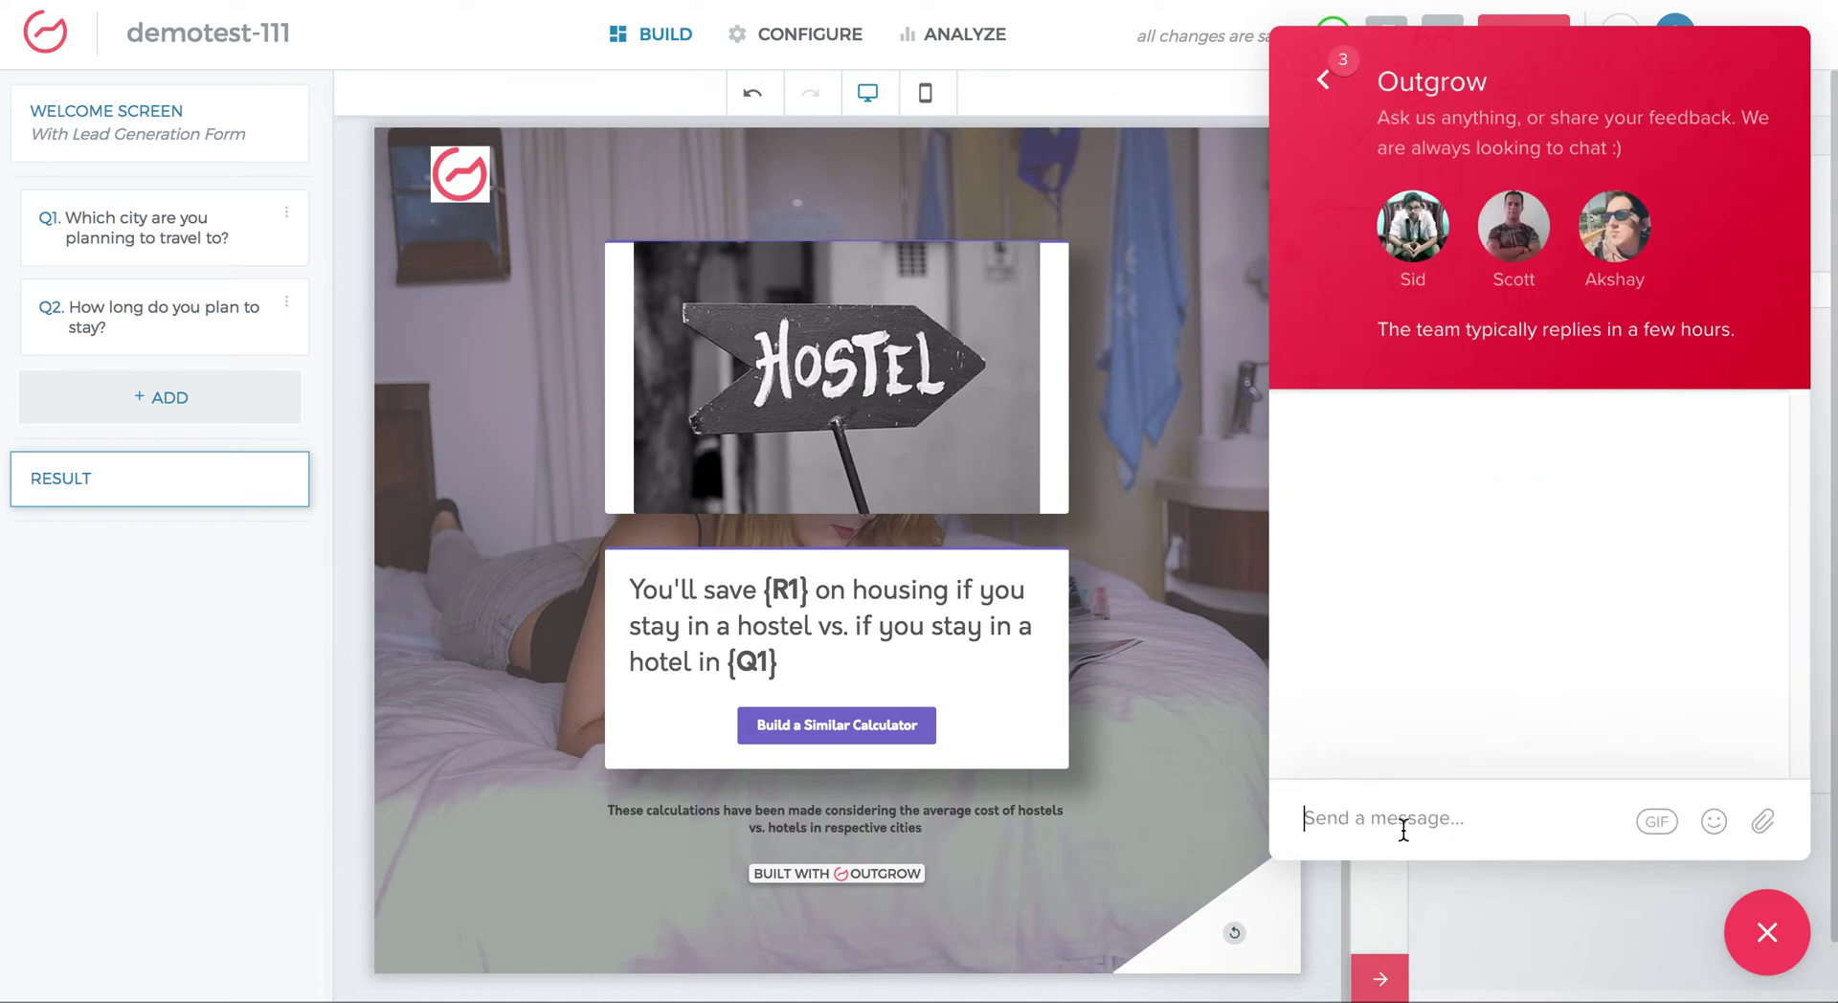
type("I have a que")
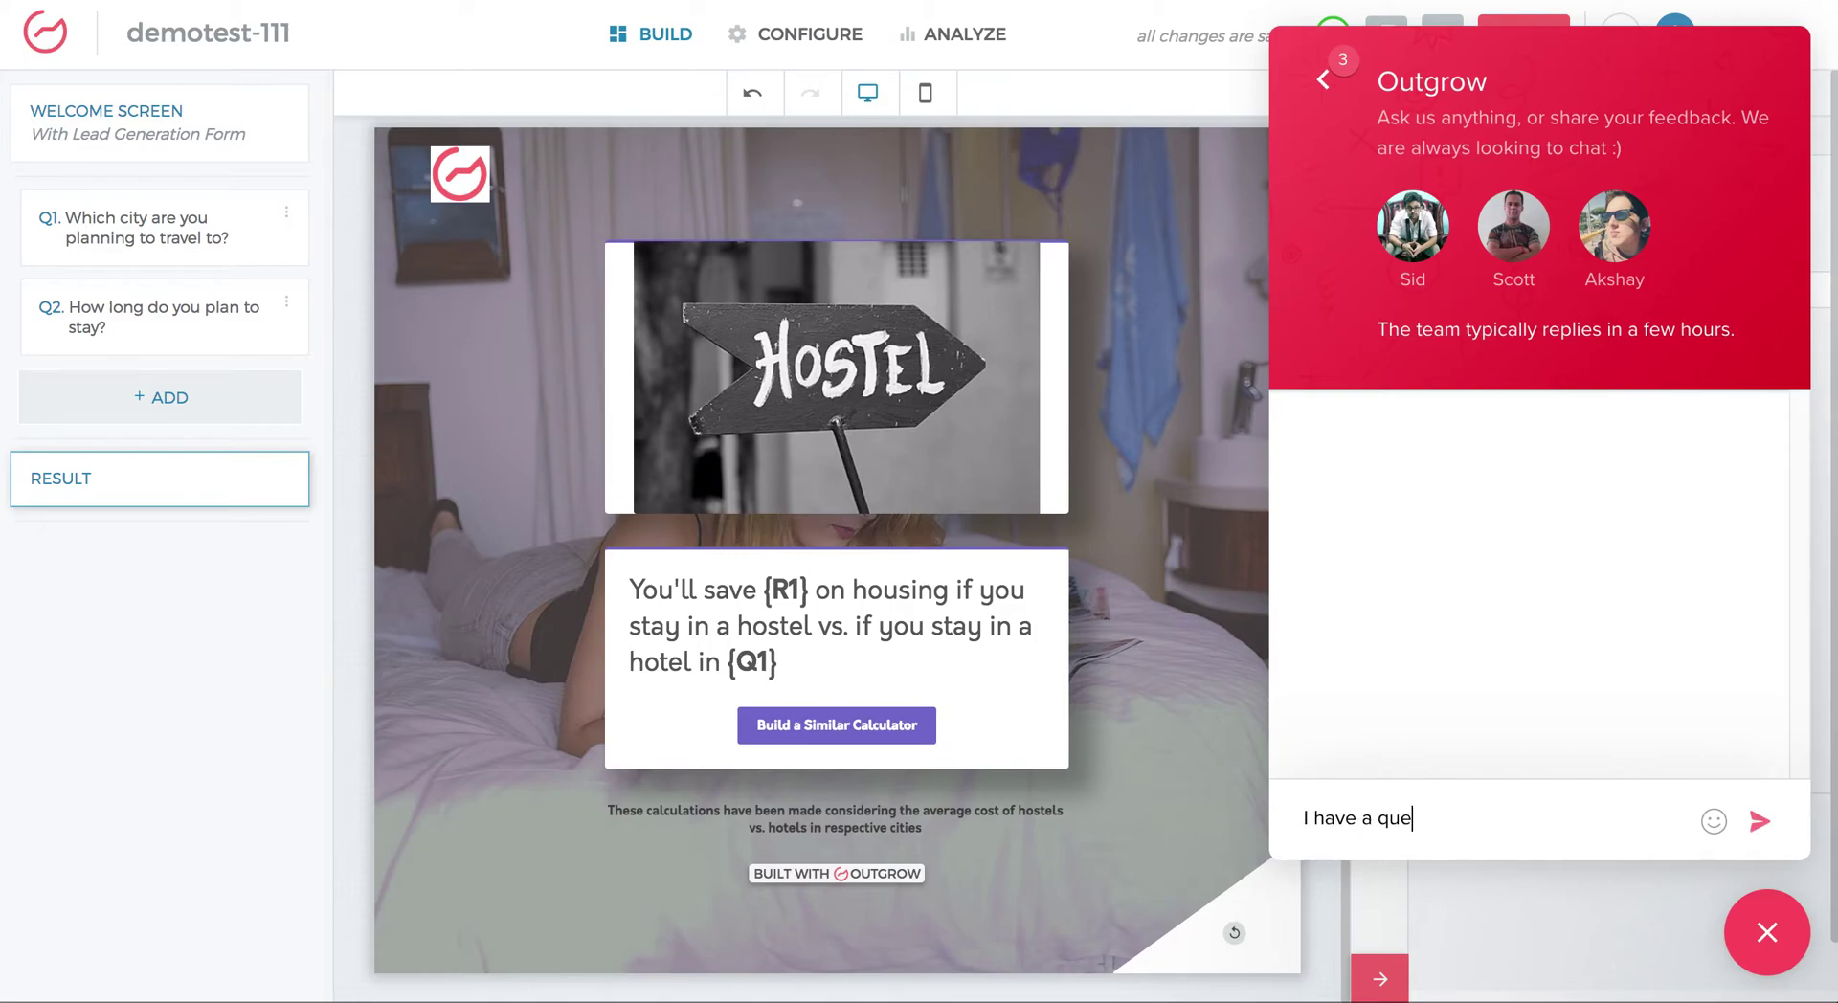
type("stion about building an ad")
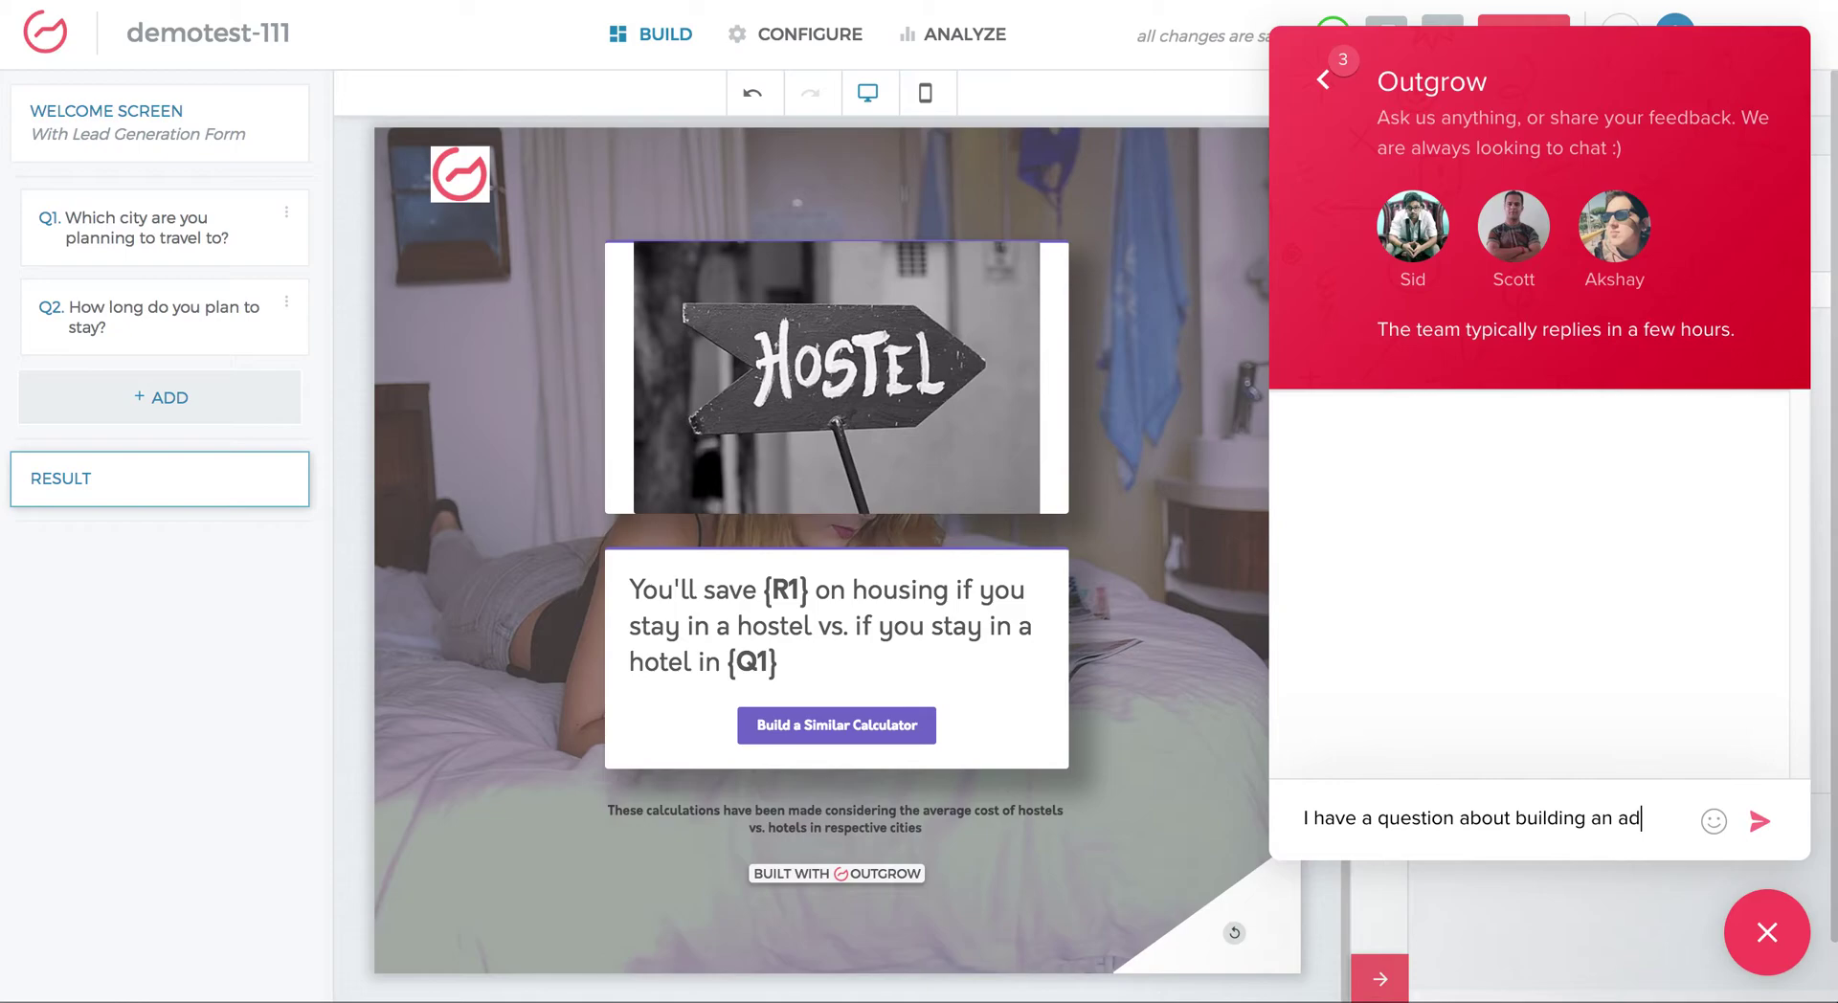
type("vanced formula can you help?")
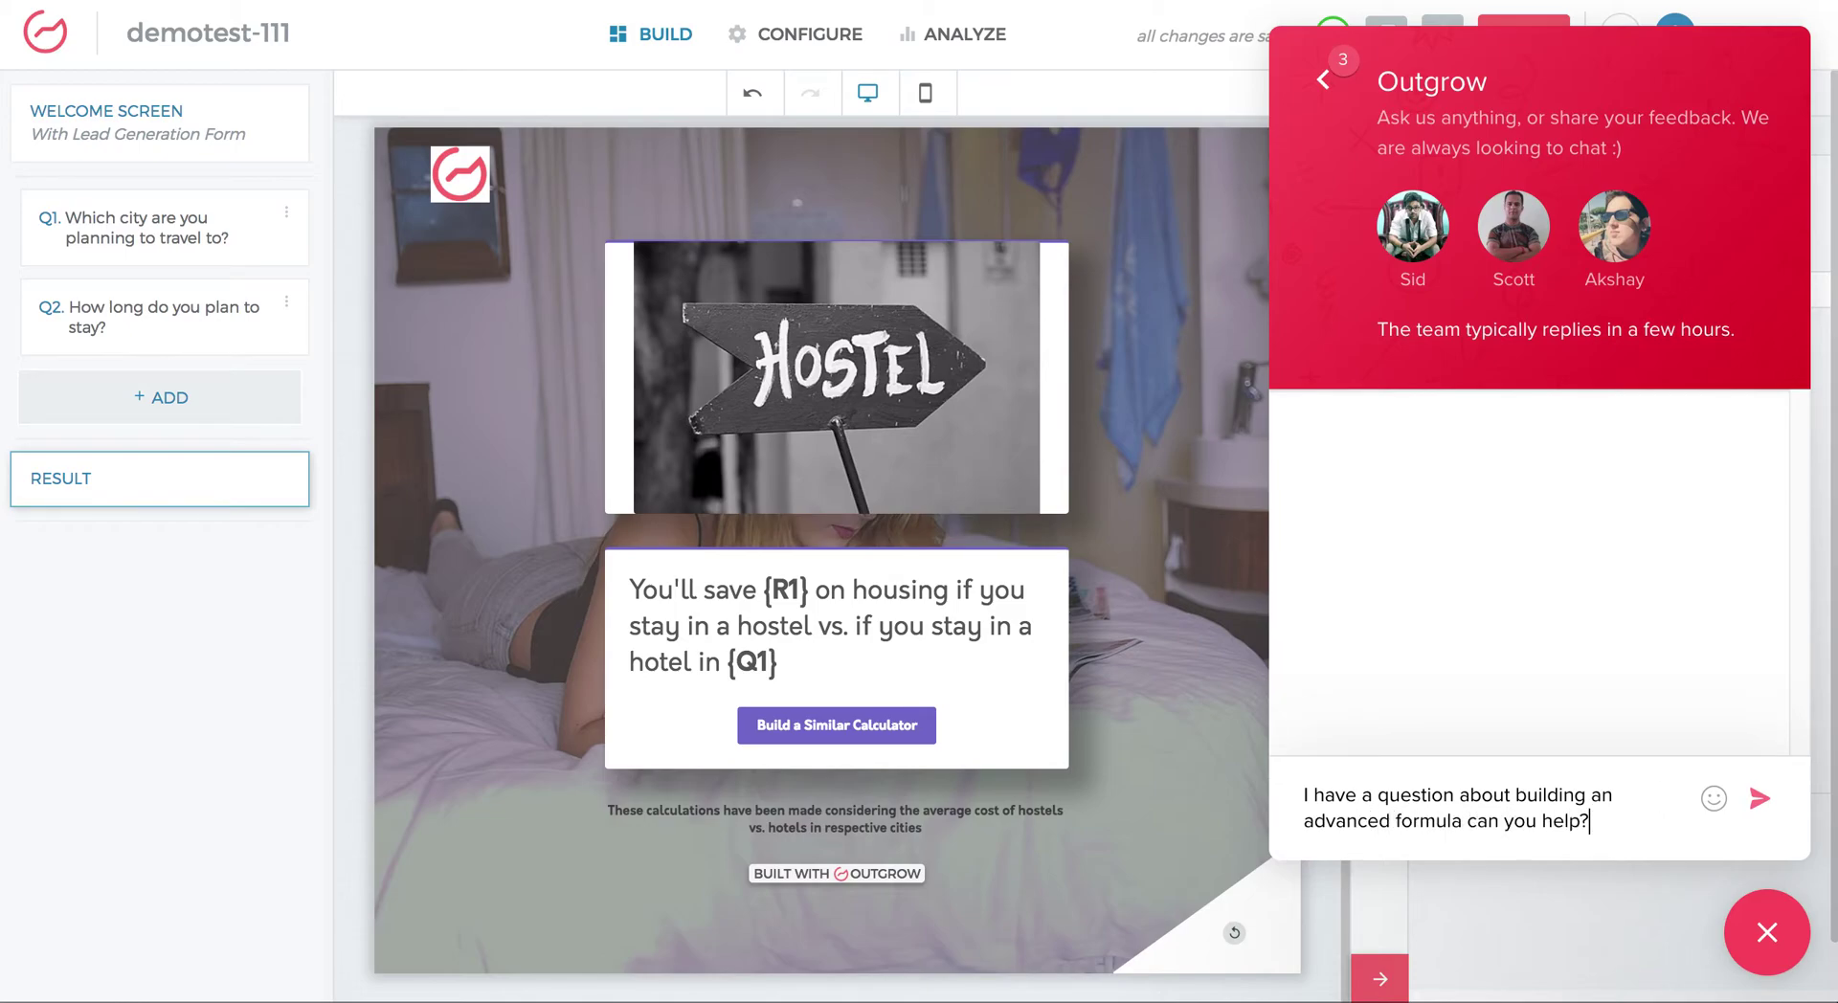
key("Return")
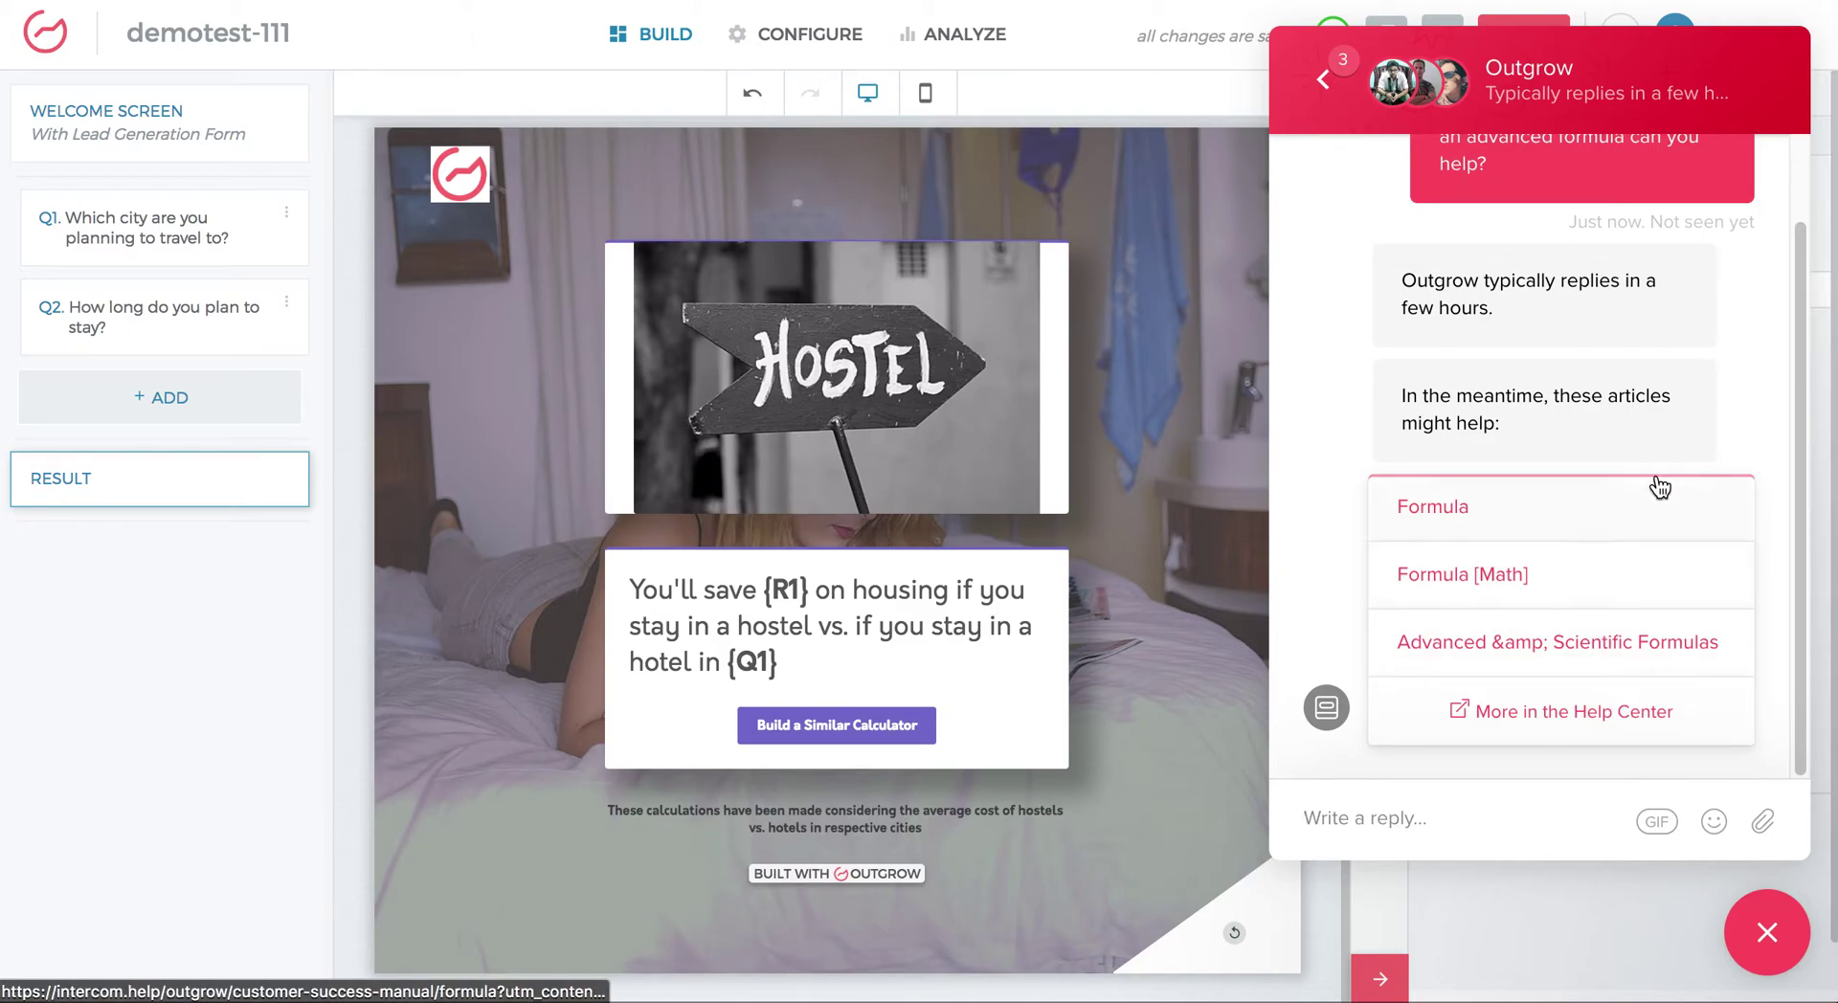
left_click(1768, 932)
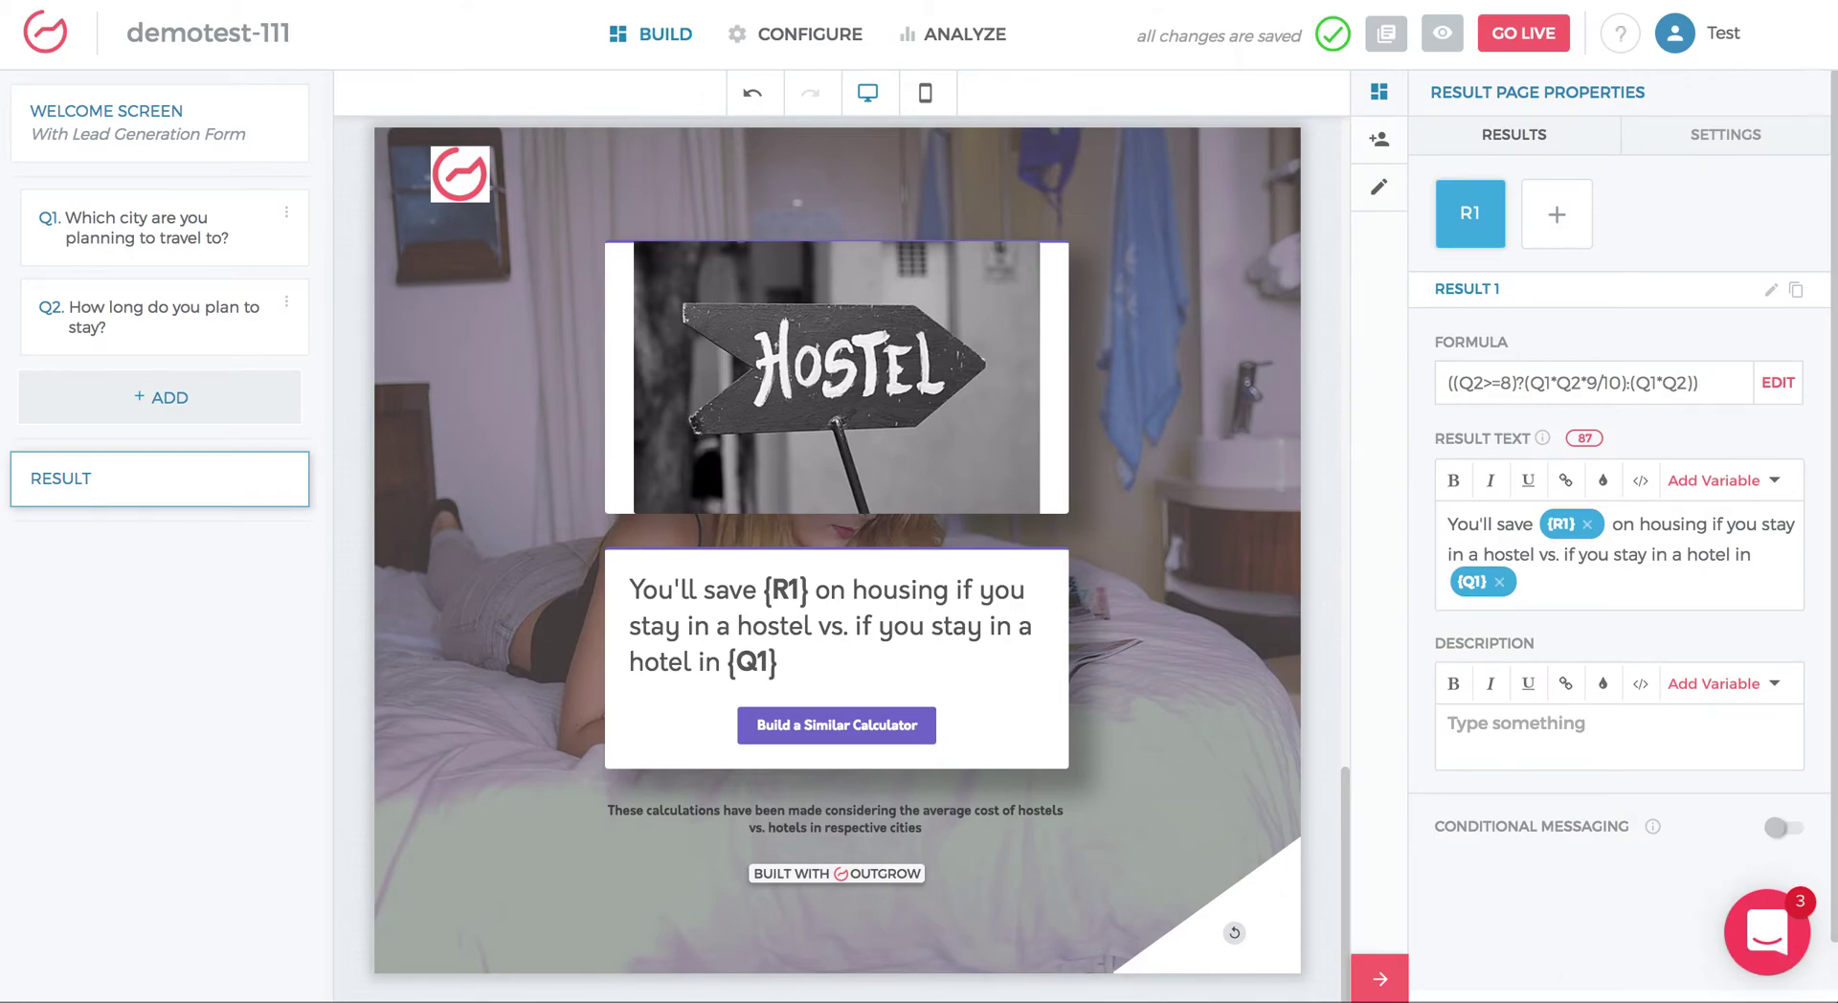
Step: Reply in the same thread 'just testing - dont worry about this thread' and close the chat
left_click(1792, 943)
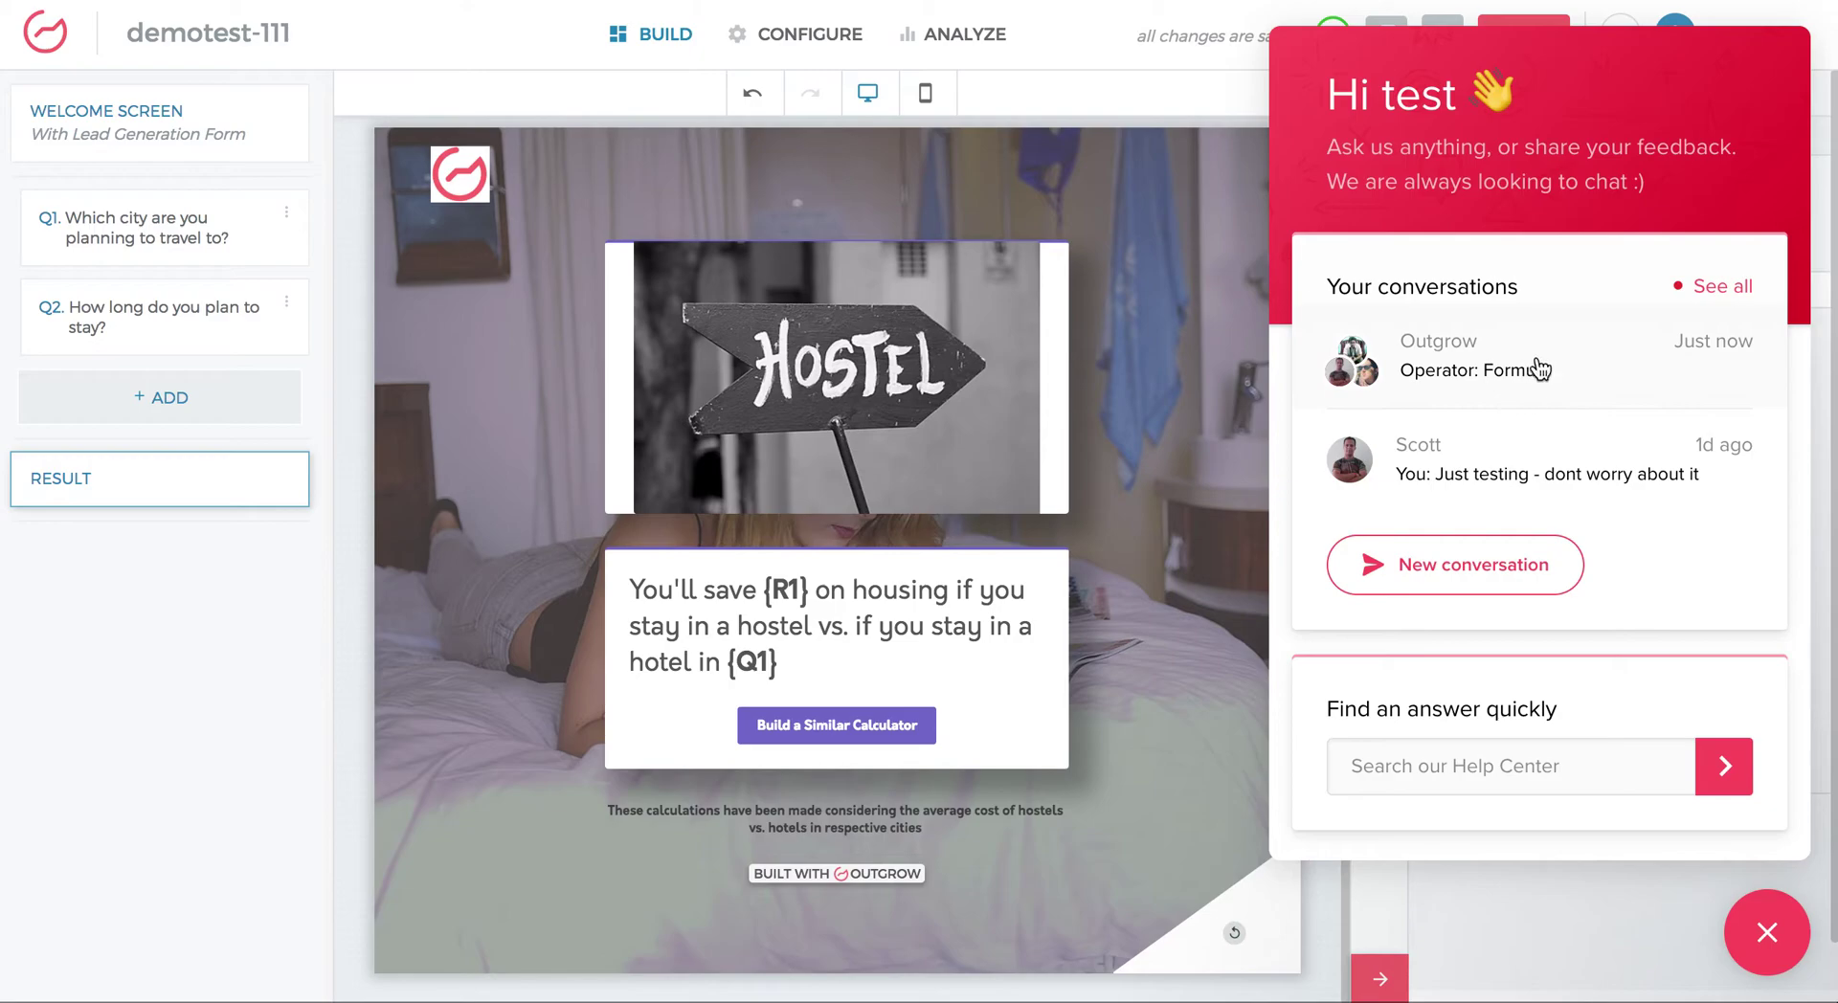
left_click(1533, 372)
left_click(1411, 817)
type("just tset")
type("ting")
key("BackSpace")
key("BackSpace")
key("BackSpace")
key("BackSpace")
key("BackSpace")
key("BackSpace")
key("BackSpace")
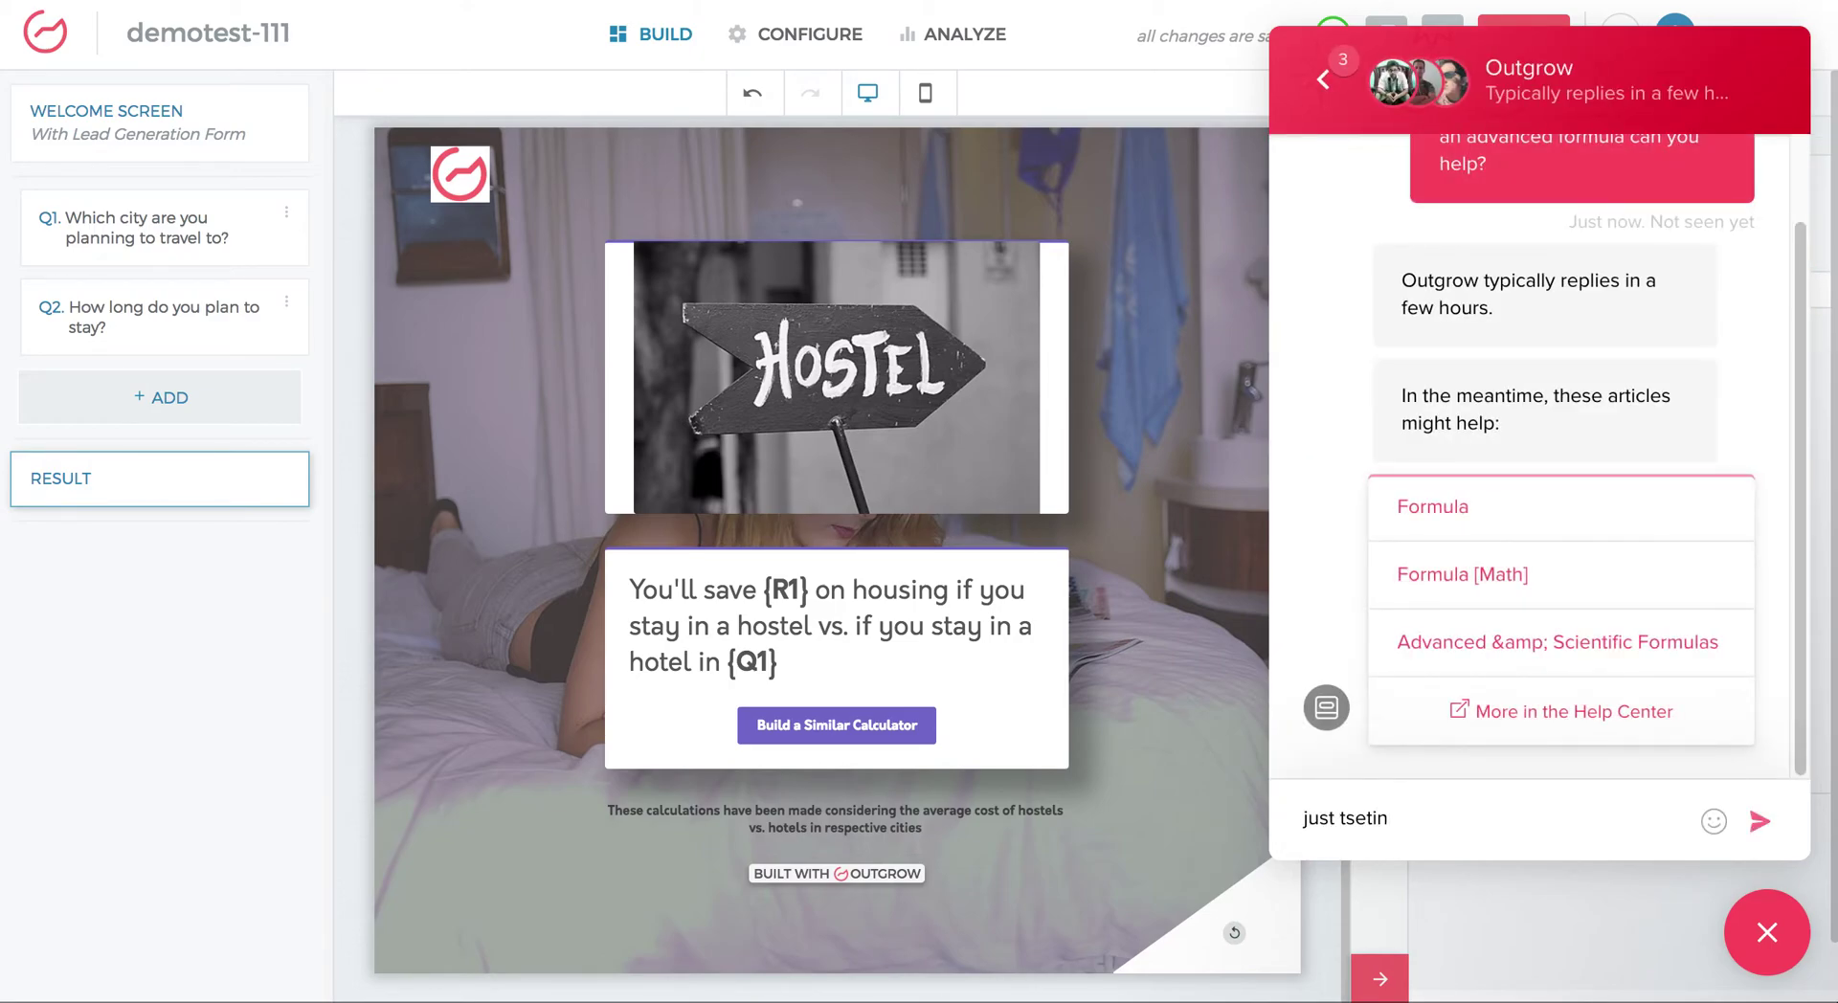
type("es")
key("BackSpace")
key("BackSpace")
key("BackSpace")
type("esting - dont worry ab")
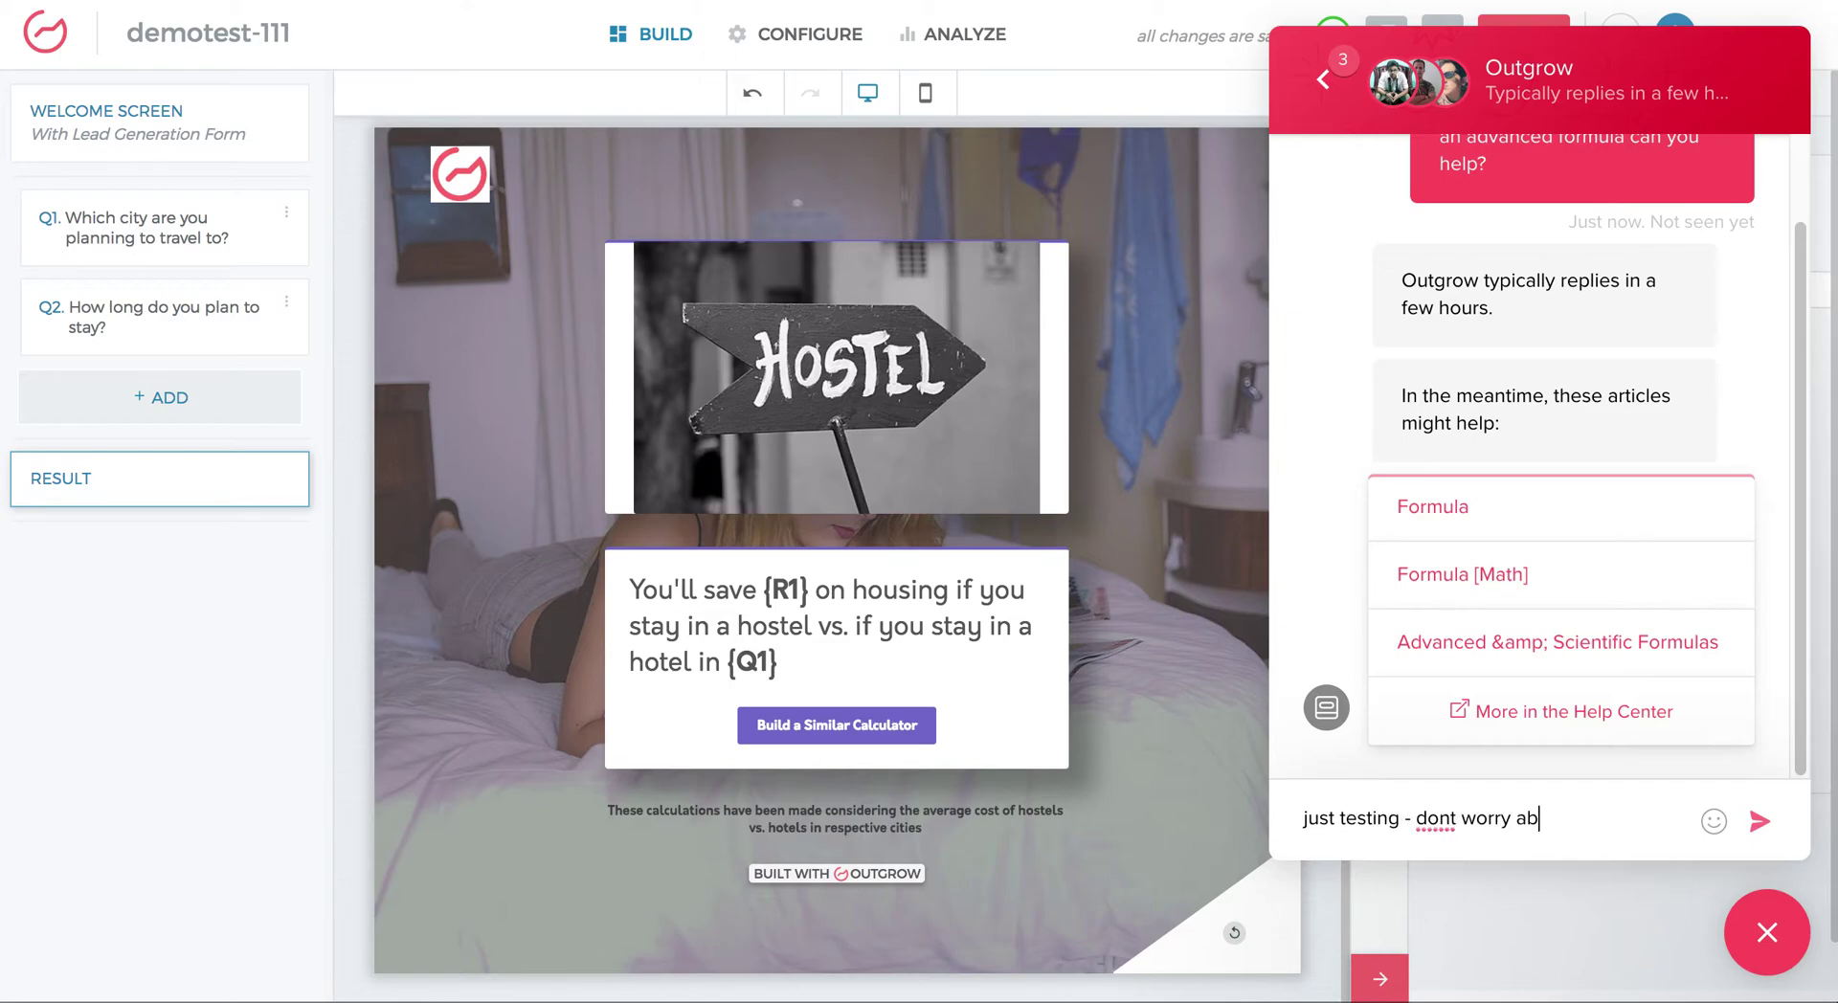
type("out this thread")
key("Return")
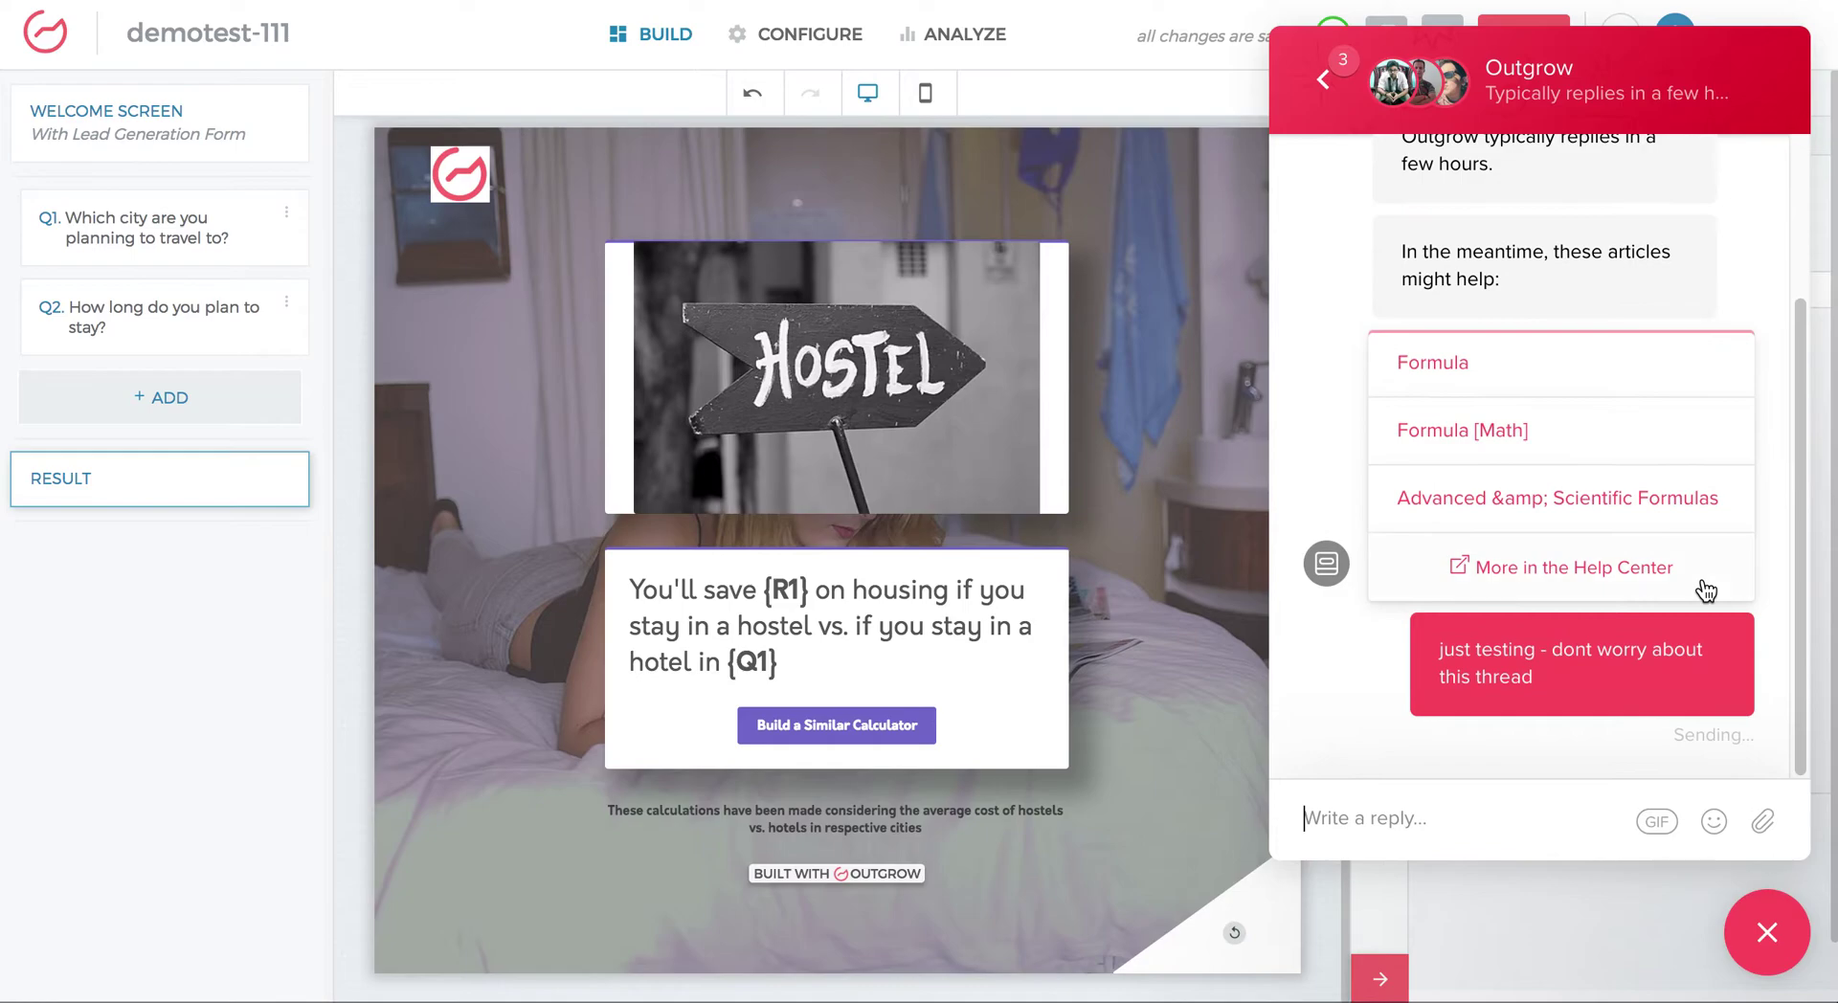
left_click(1768, 936)
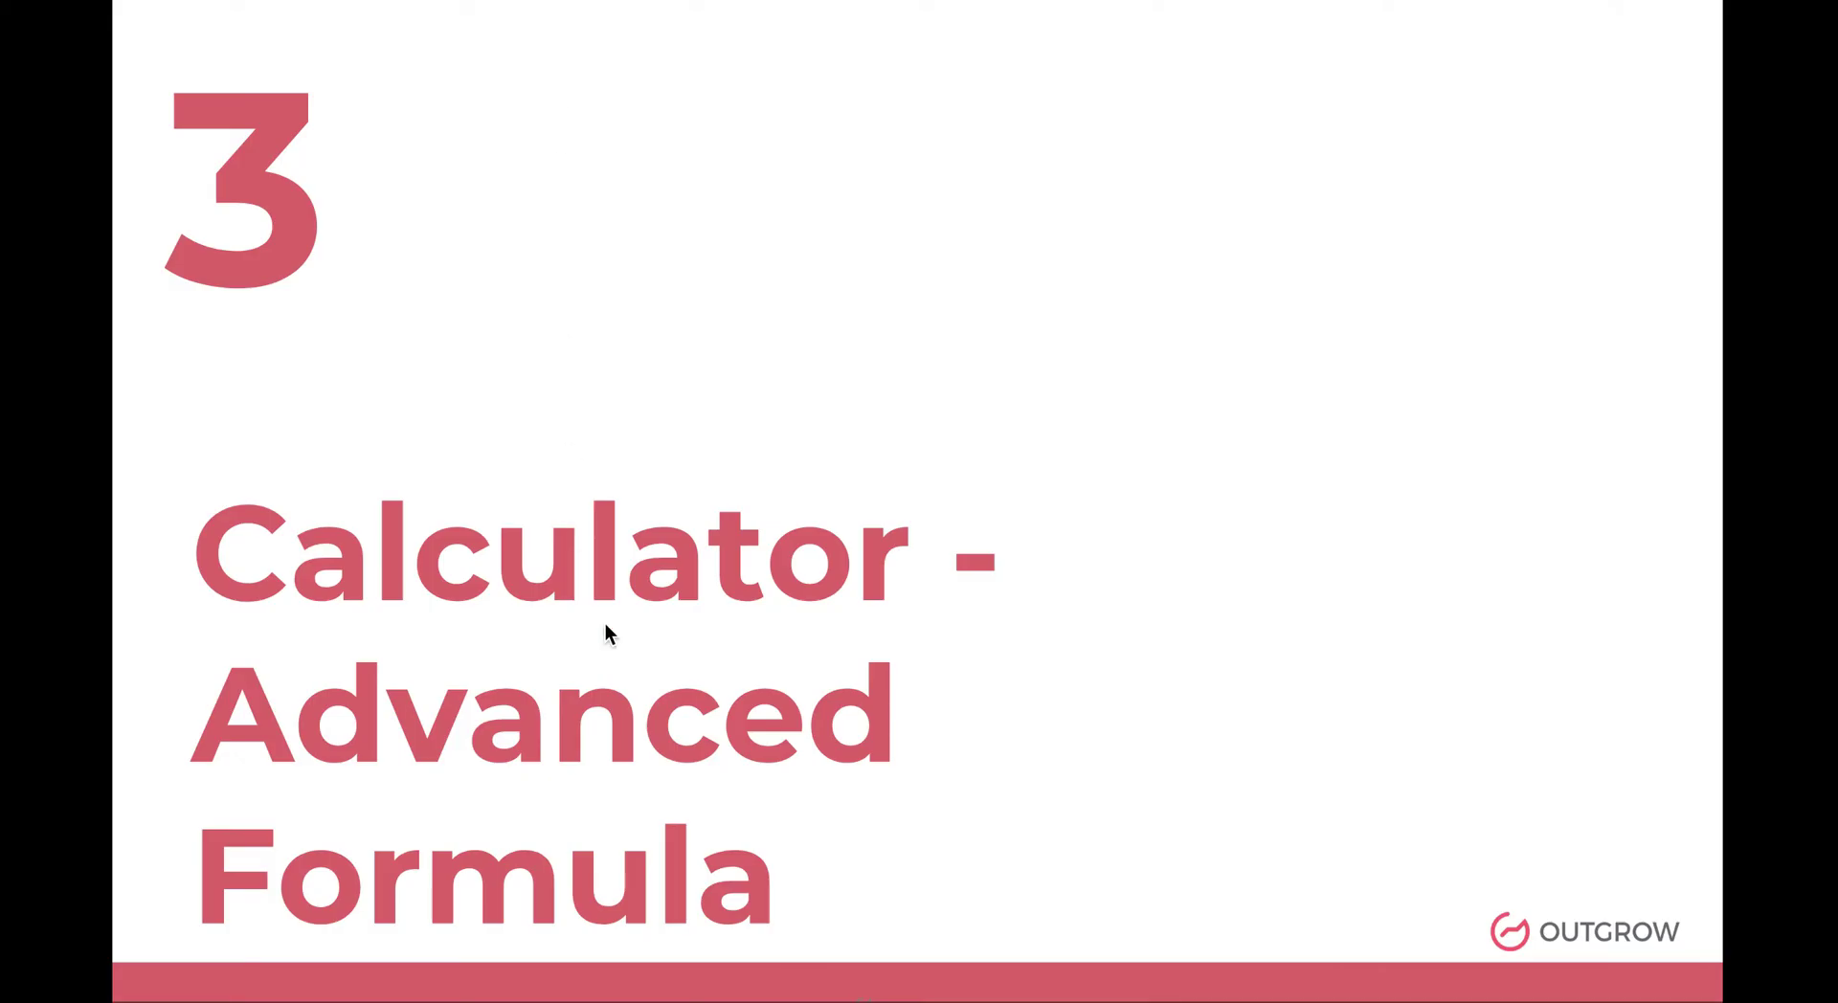
Step: Advance the tutorial presentation one slide to the conditional messaging section
key("Right")
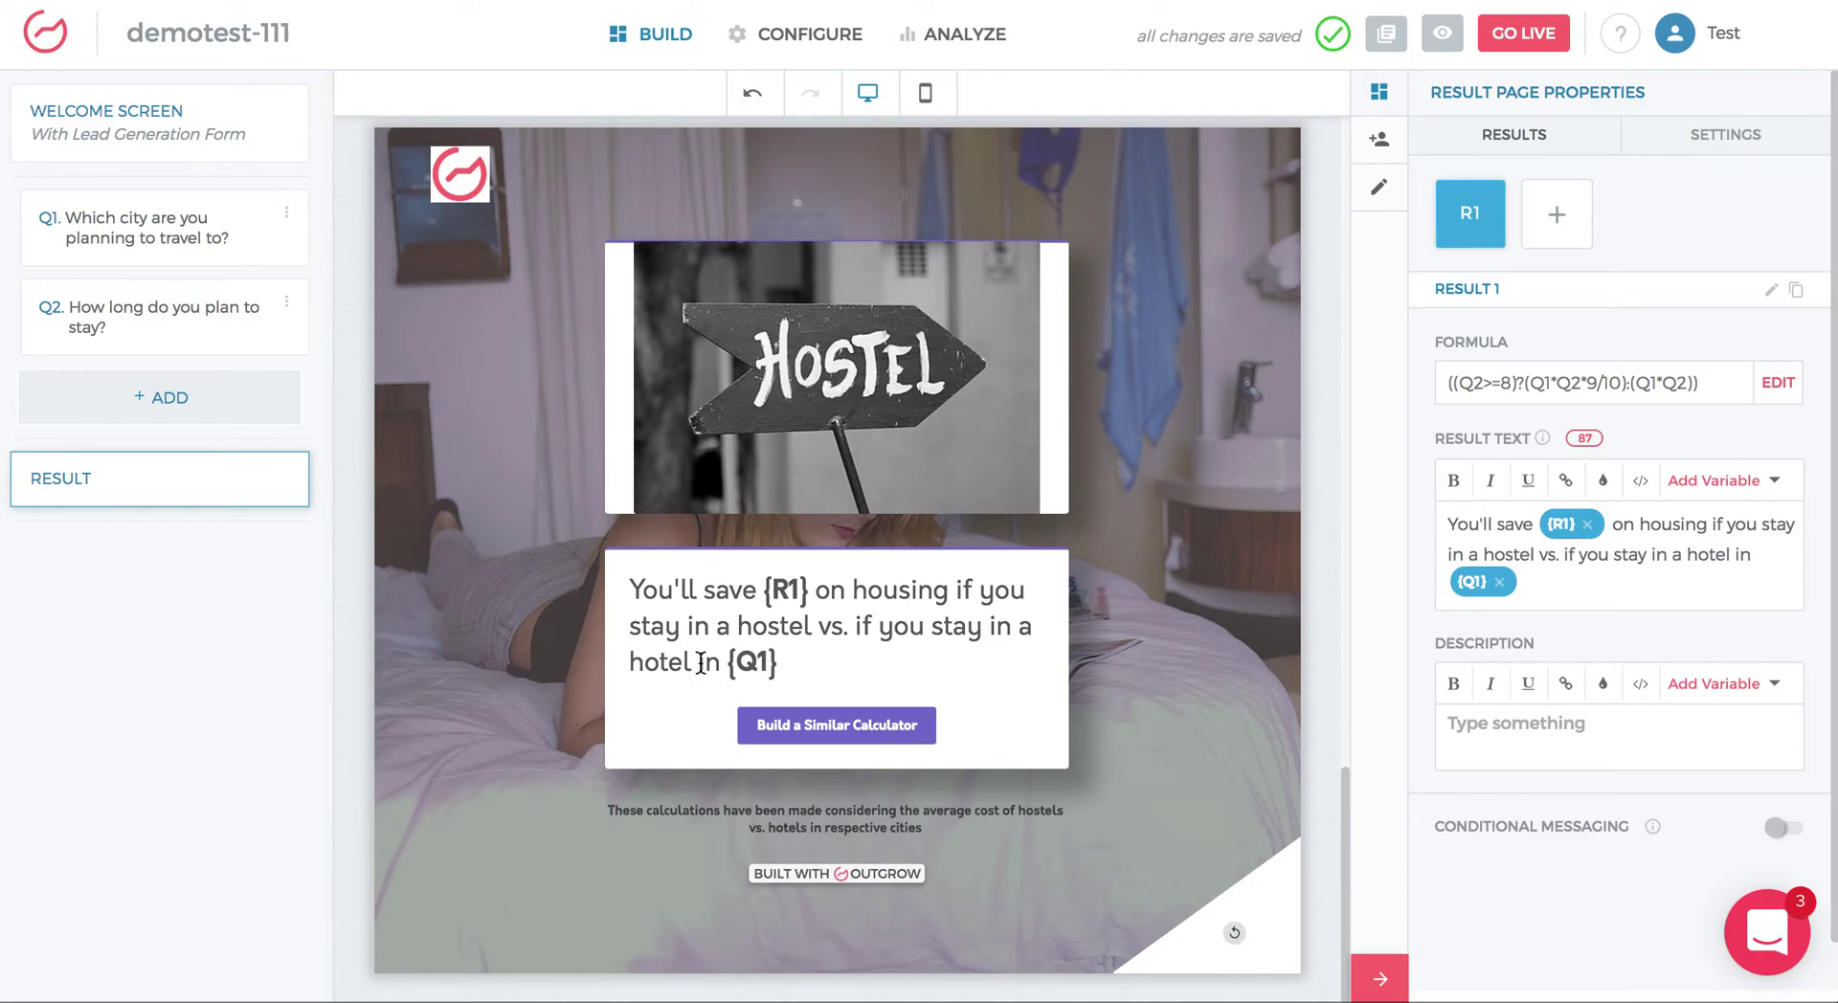
Step: Switch on Conditional Messaging and Conditional Call To Action for Result 1, then review Q1's city values
left_click_drag(637, 598, 816, 676)
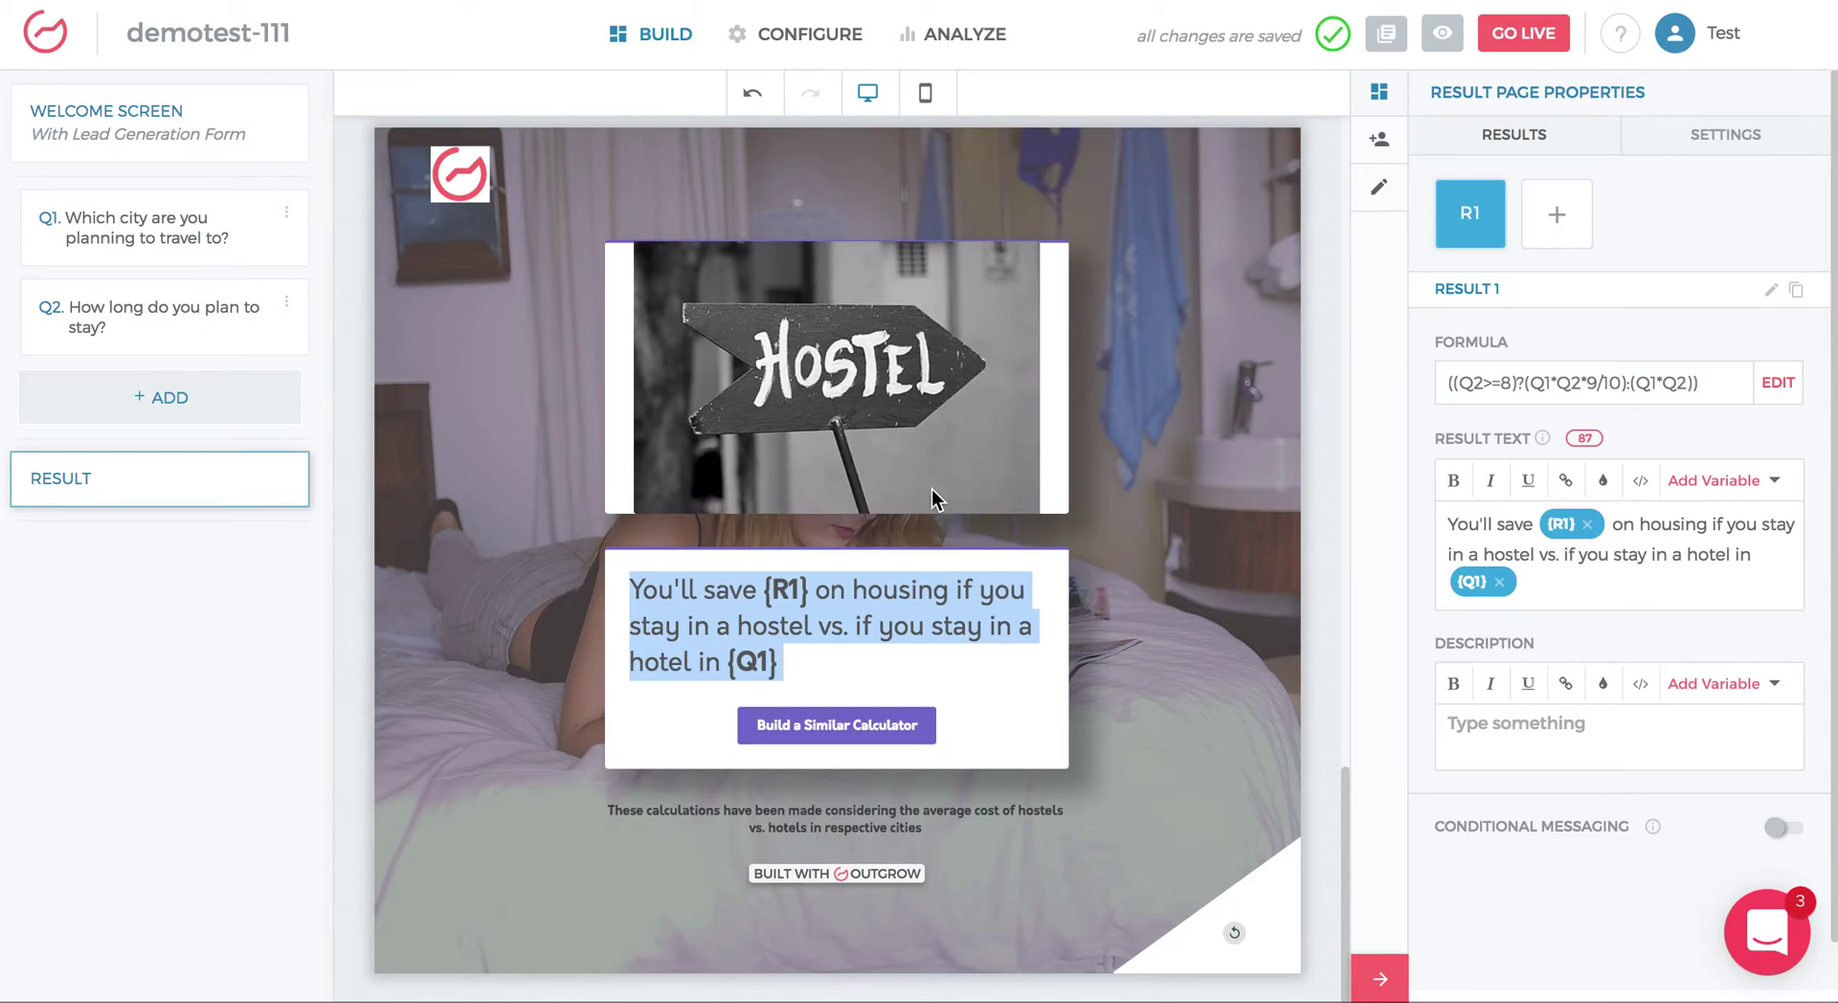
left_click(1781, 829)
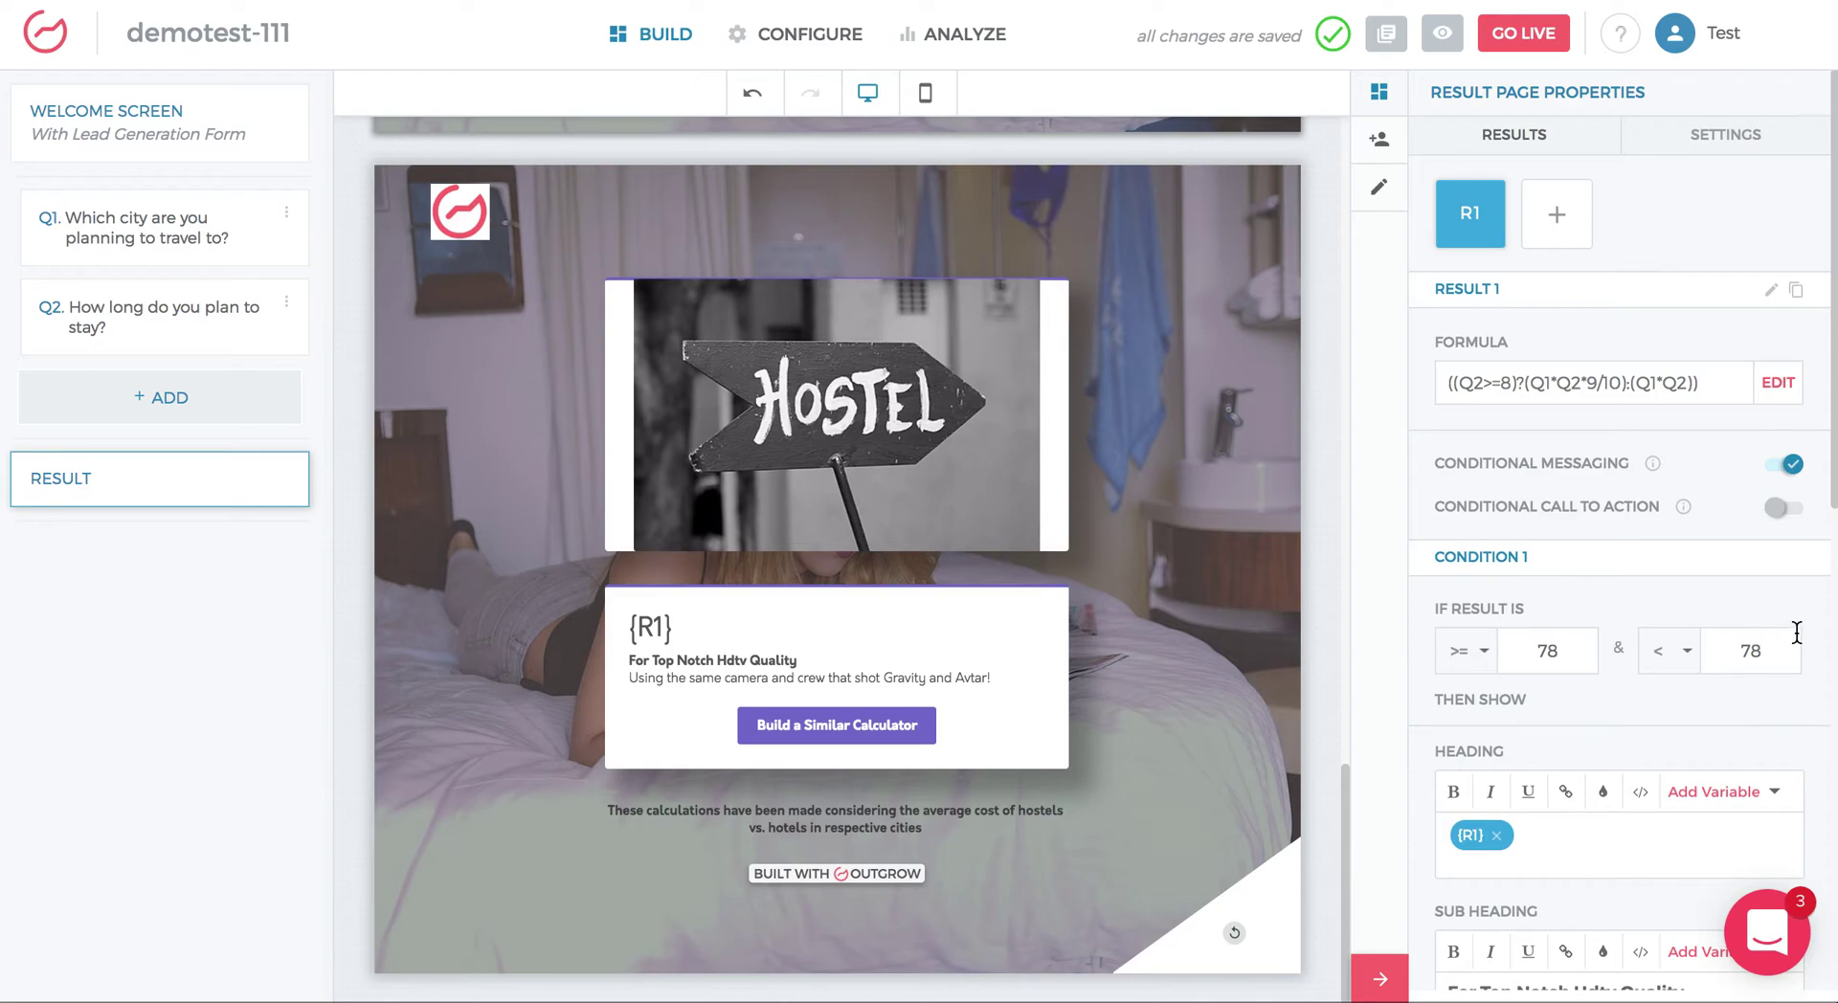
left_click(1779, 509)
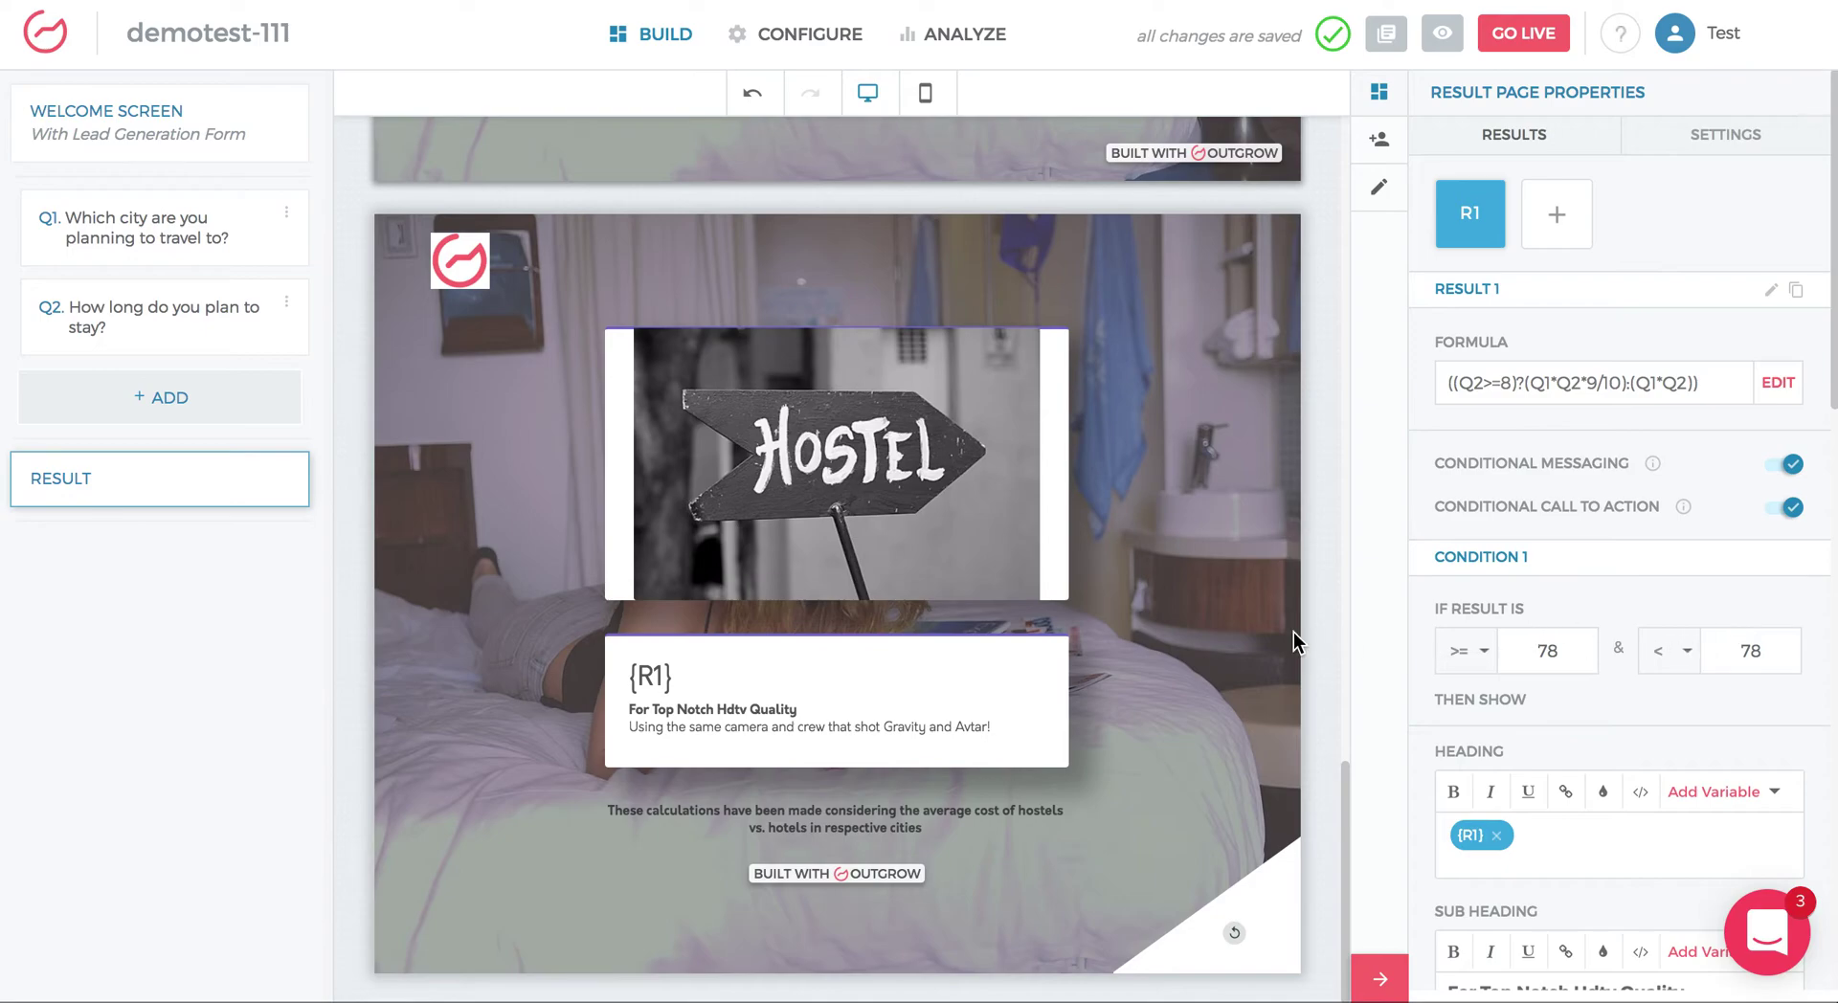
left_click(140, 254)
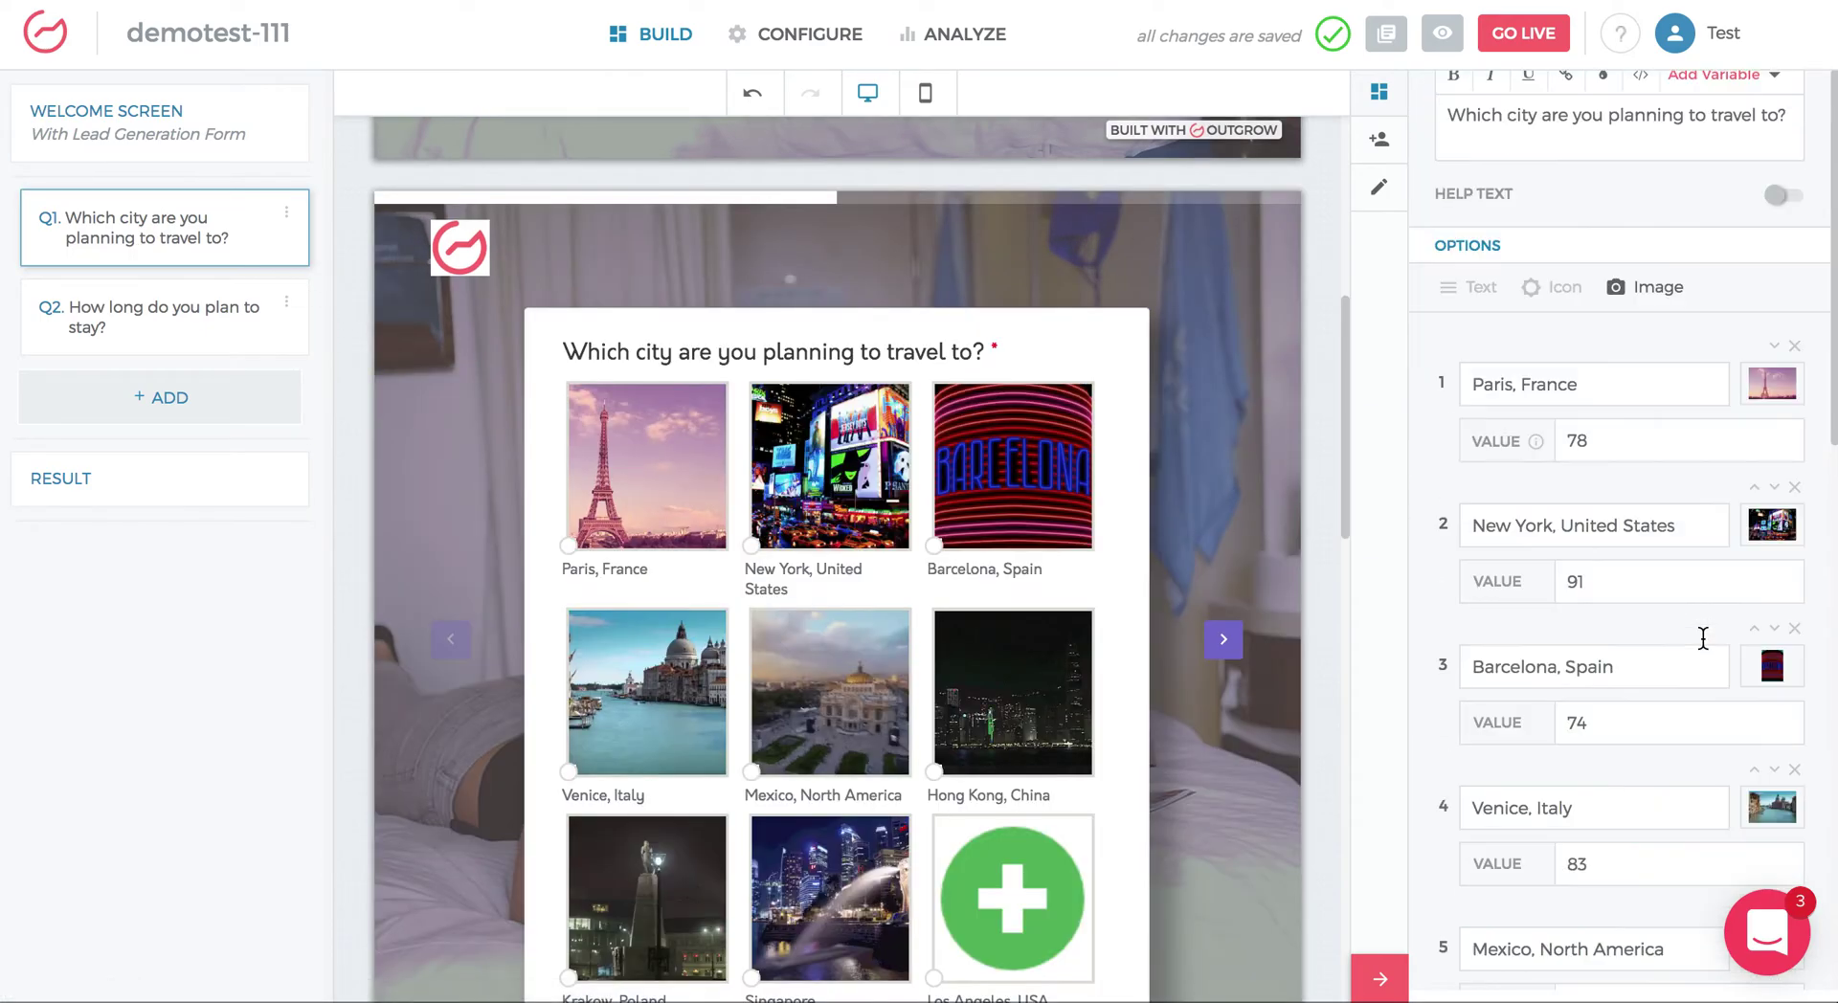
scroll(1703, 636, "down", 8)
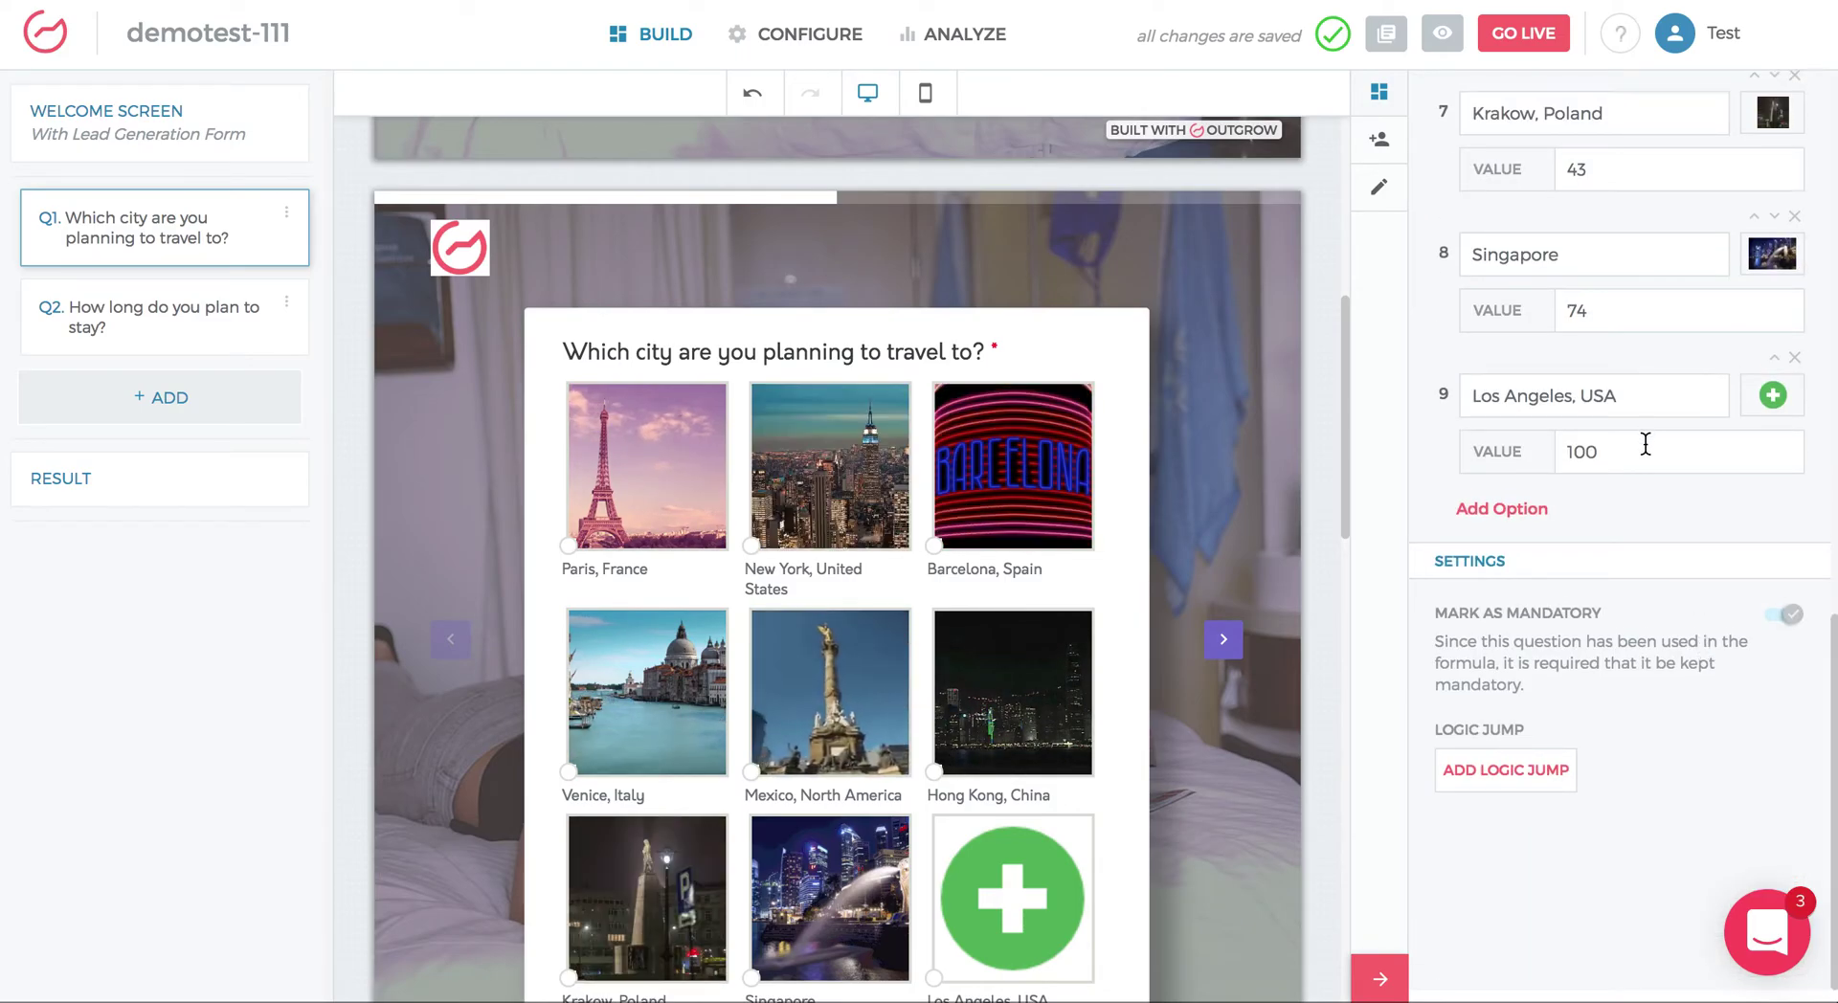
scroll(1656, 536, "up", 5)
scroll(1677, 795, "down", 1)
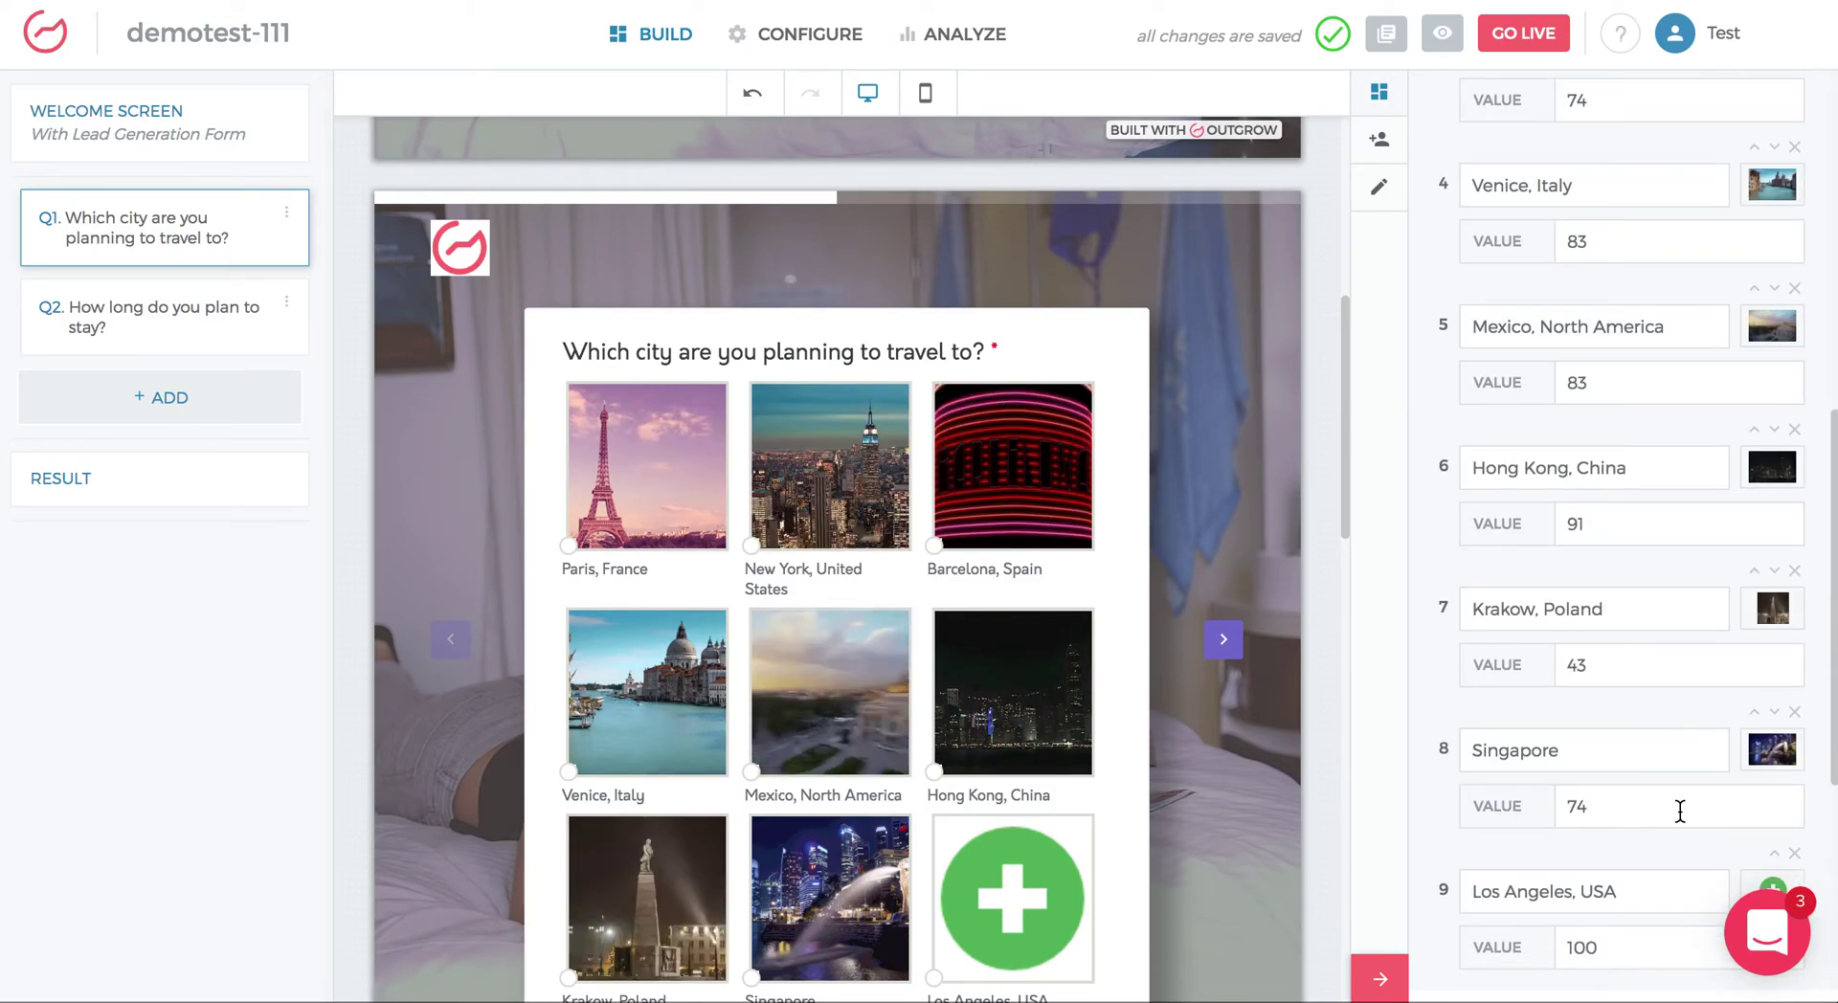
left_click(121, 335)
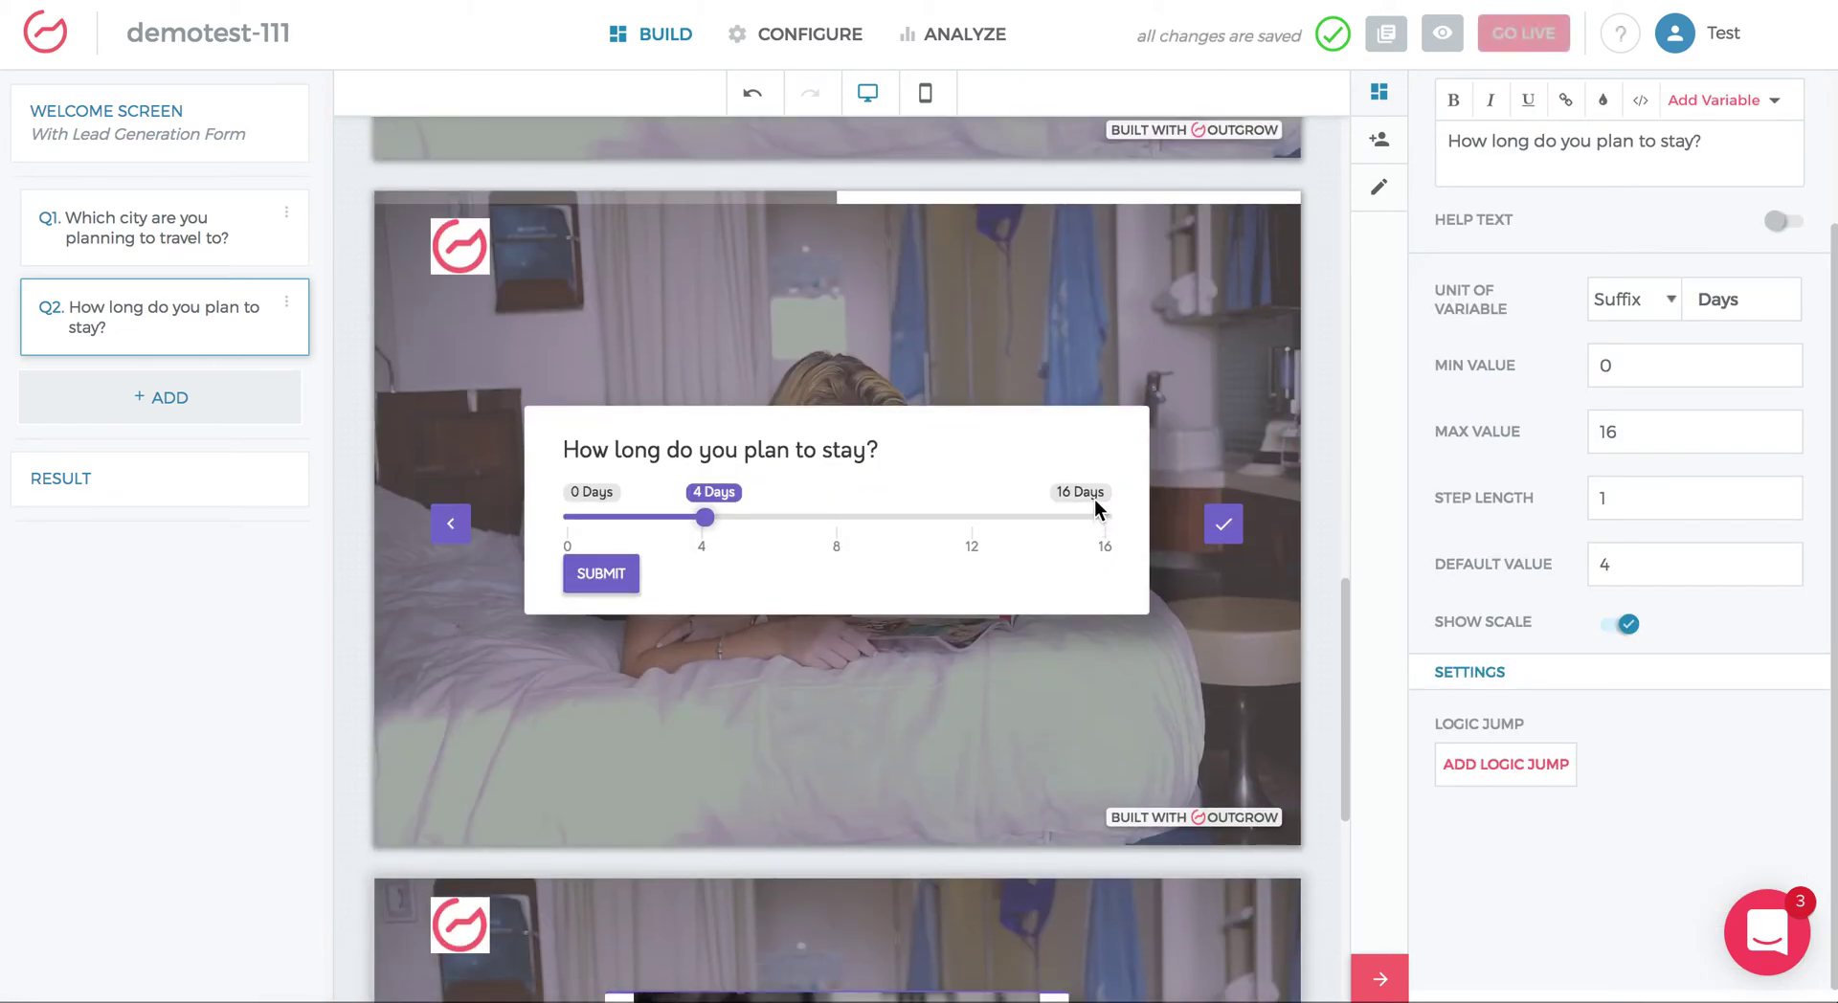
left_click(84, 477)
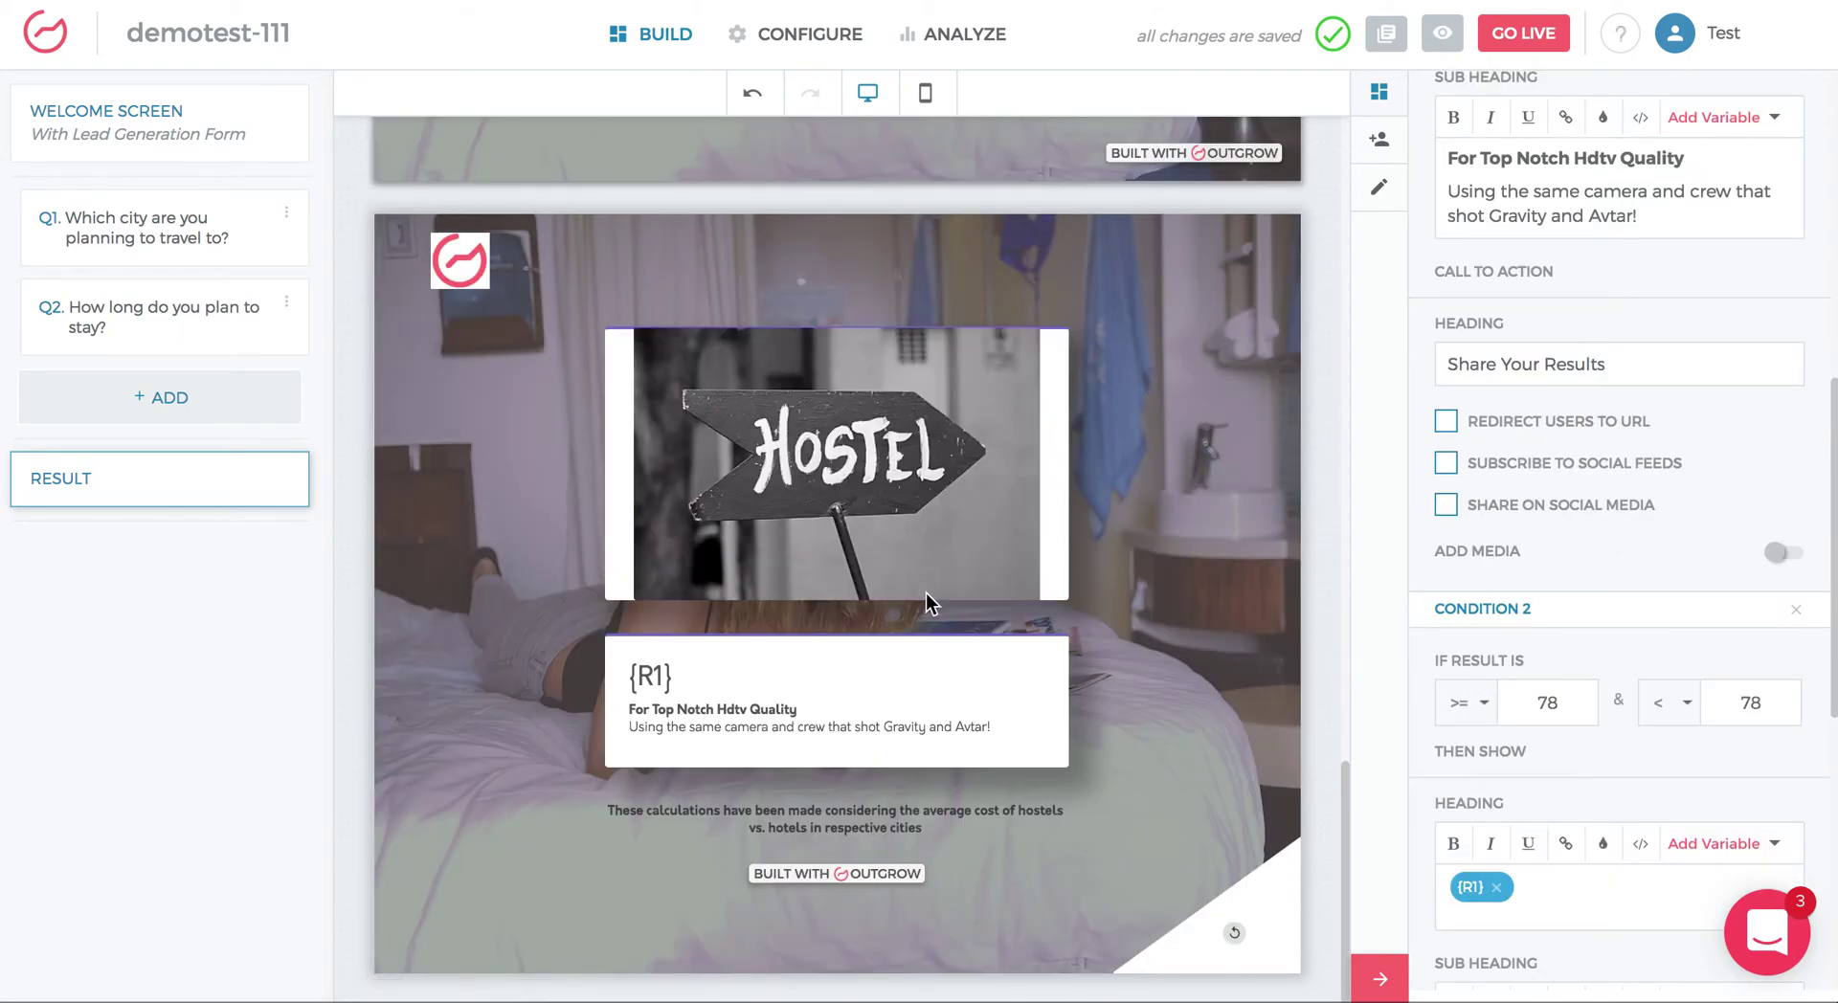
scroll(1705, 578, "up", 9)
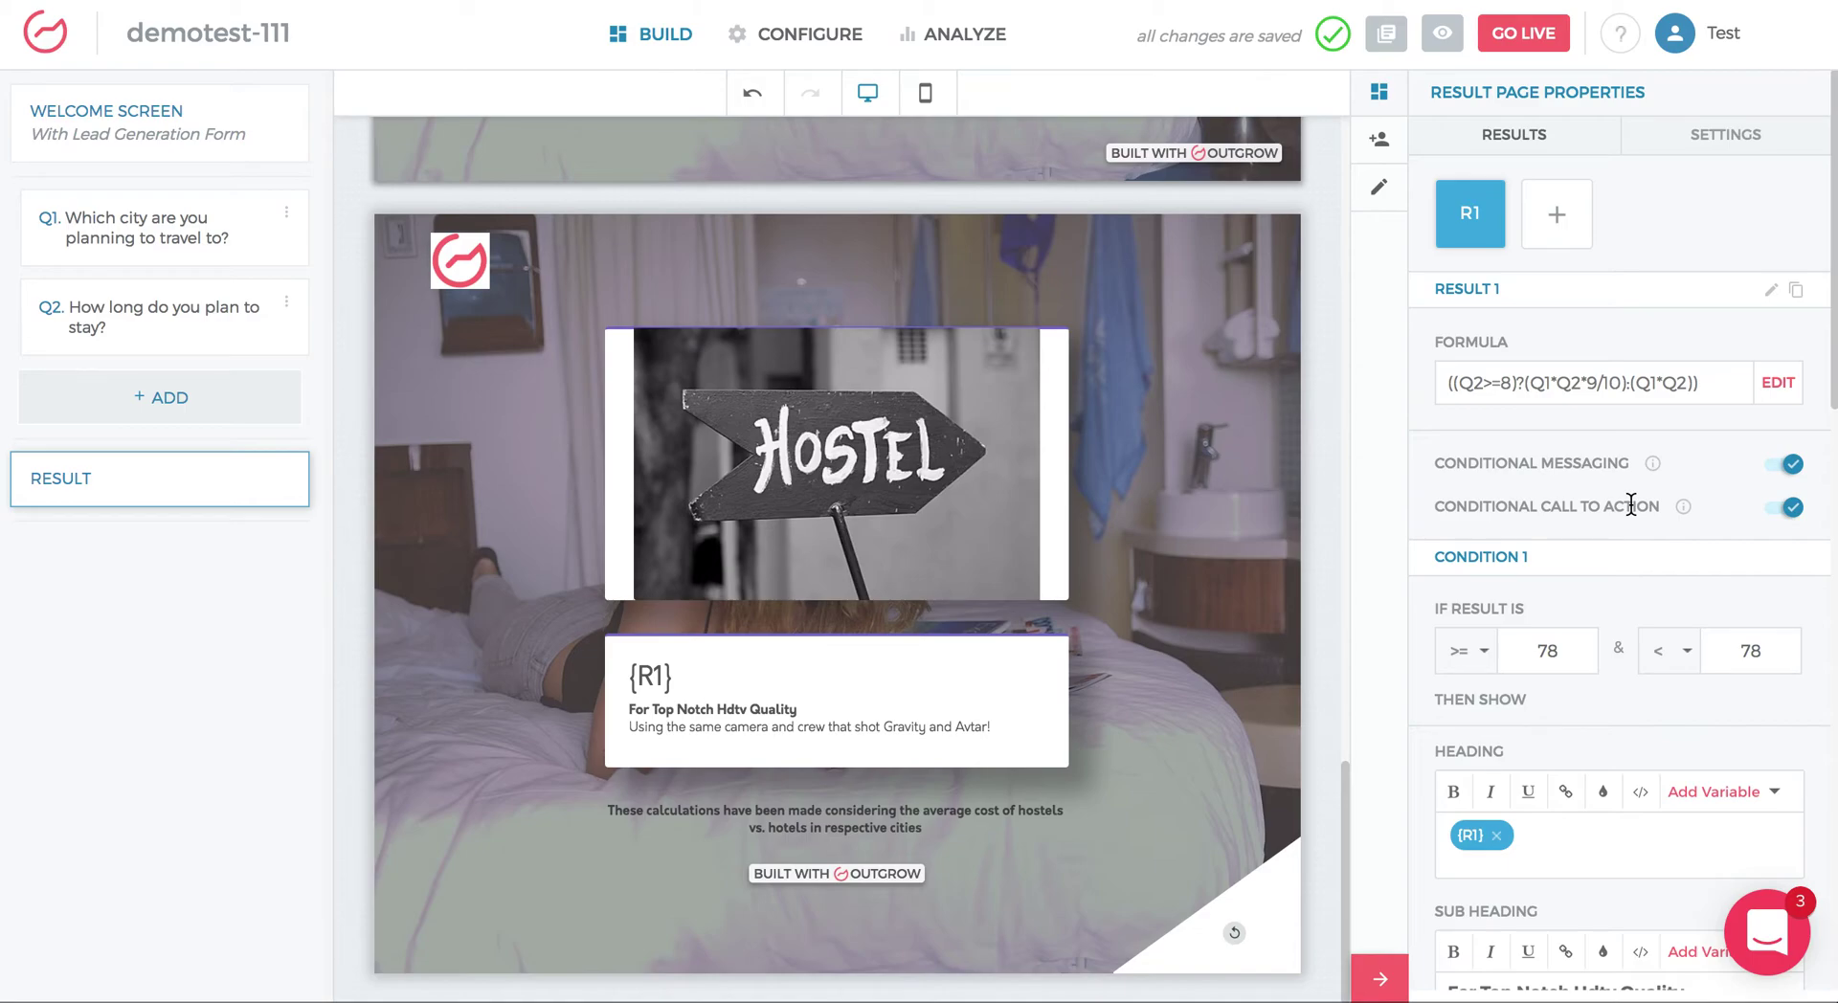
Step: Set Condition 1's range to 0 through under 800
left_click_drag(1563, 650, 1507, 640)
type("0")
double_click(1767, 657)
type("800")
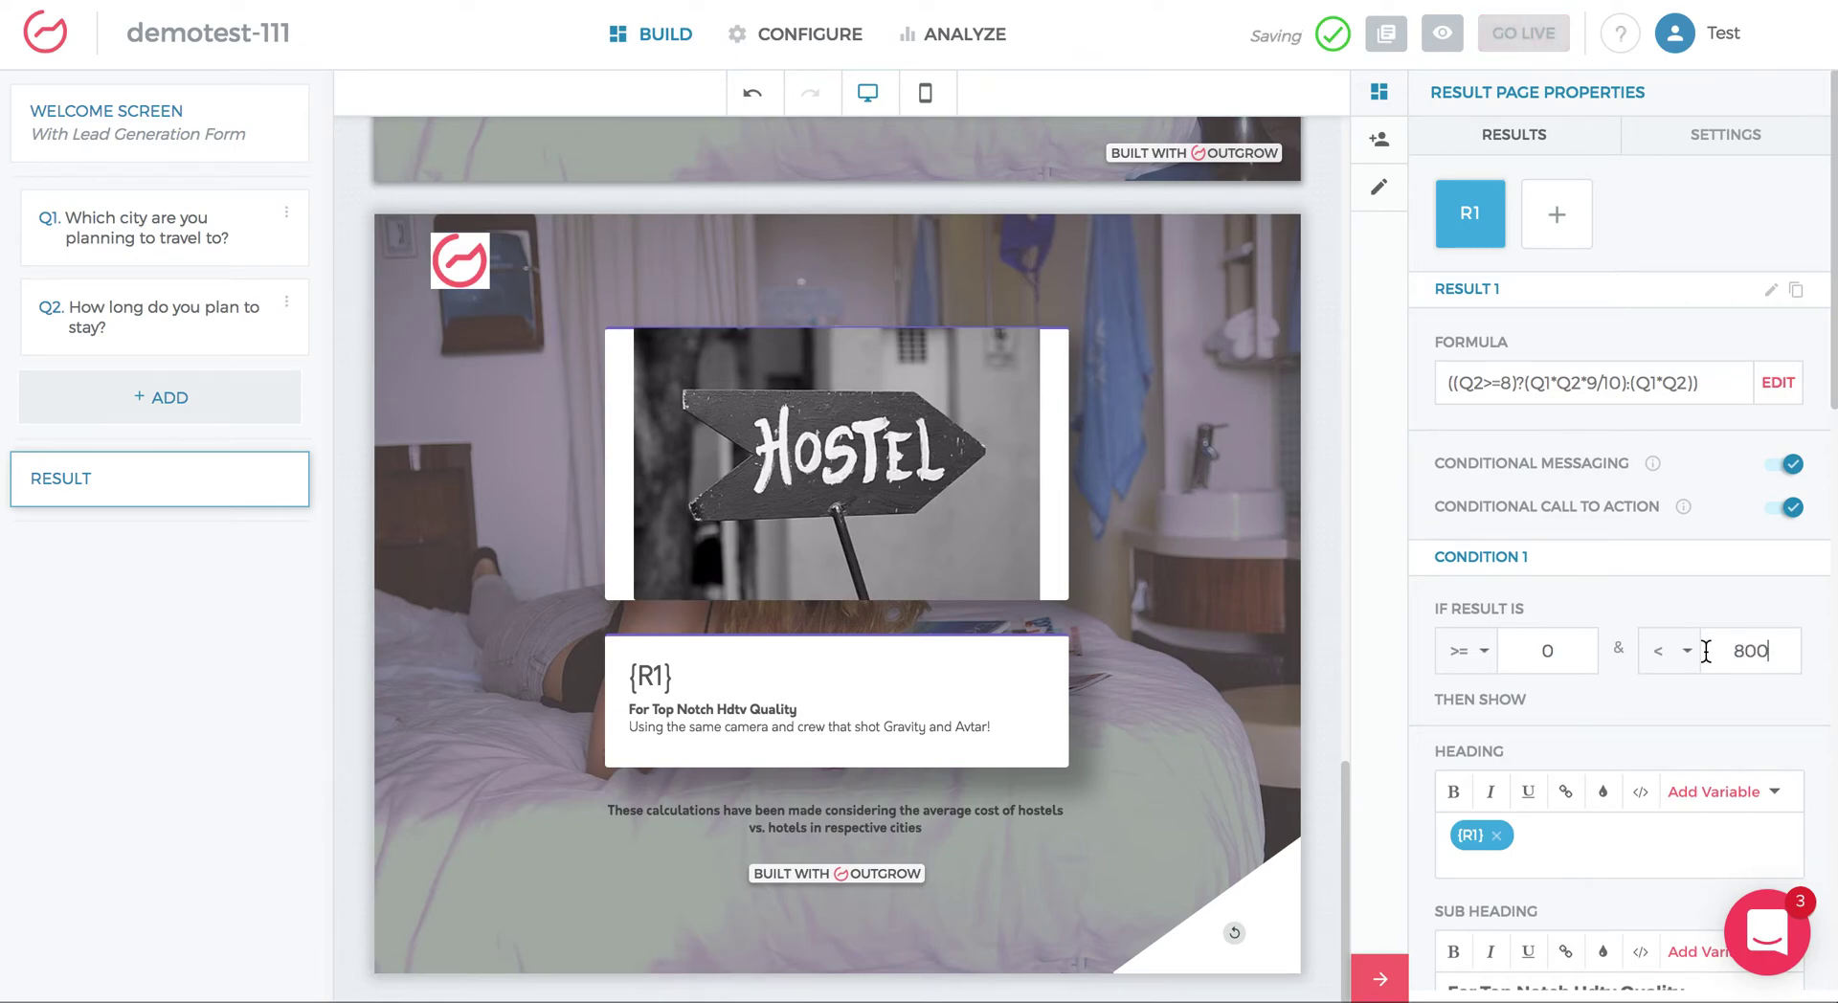
key("BackSpace")
key("BackSpace")
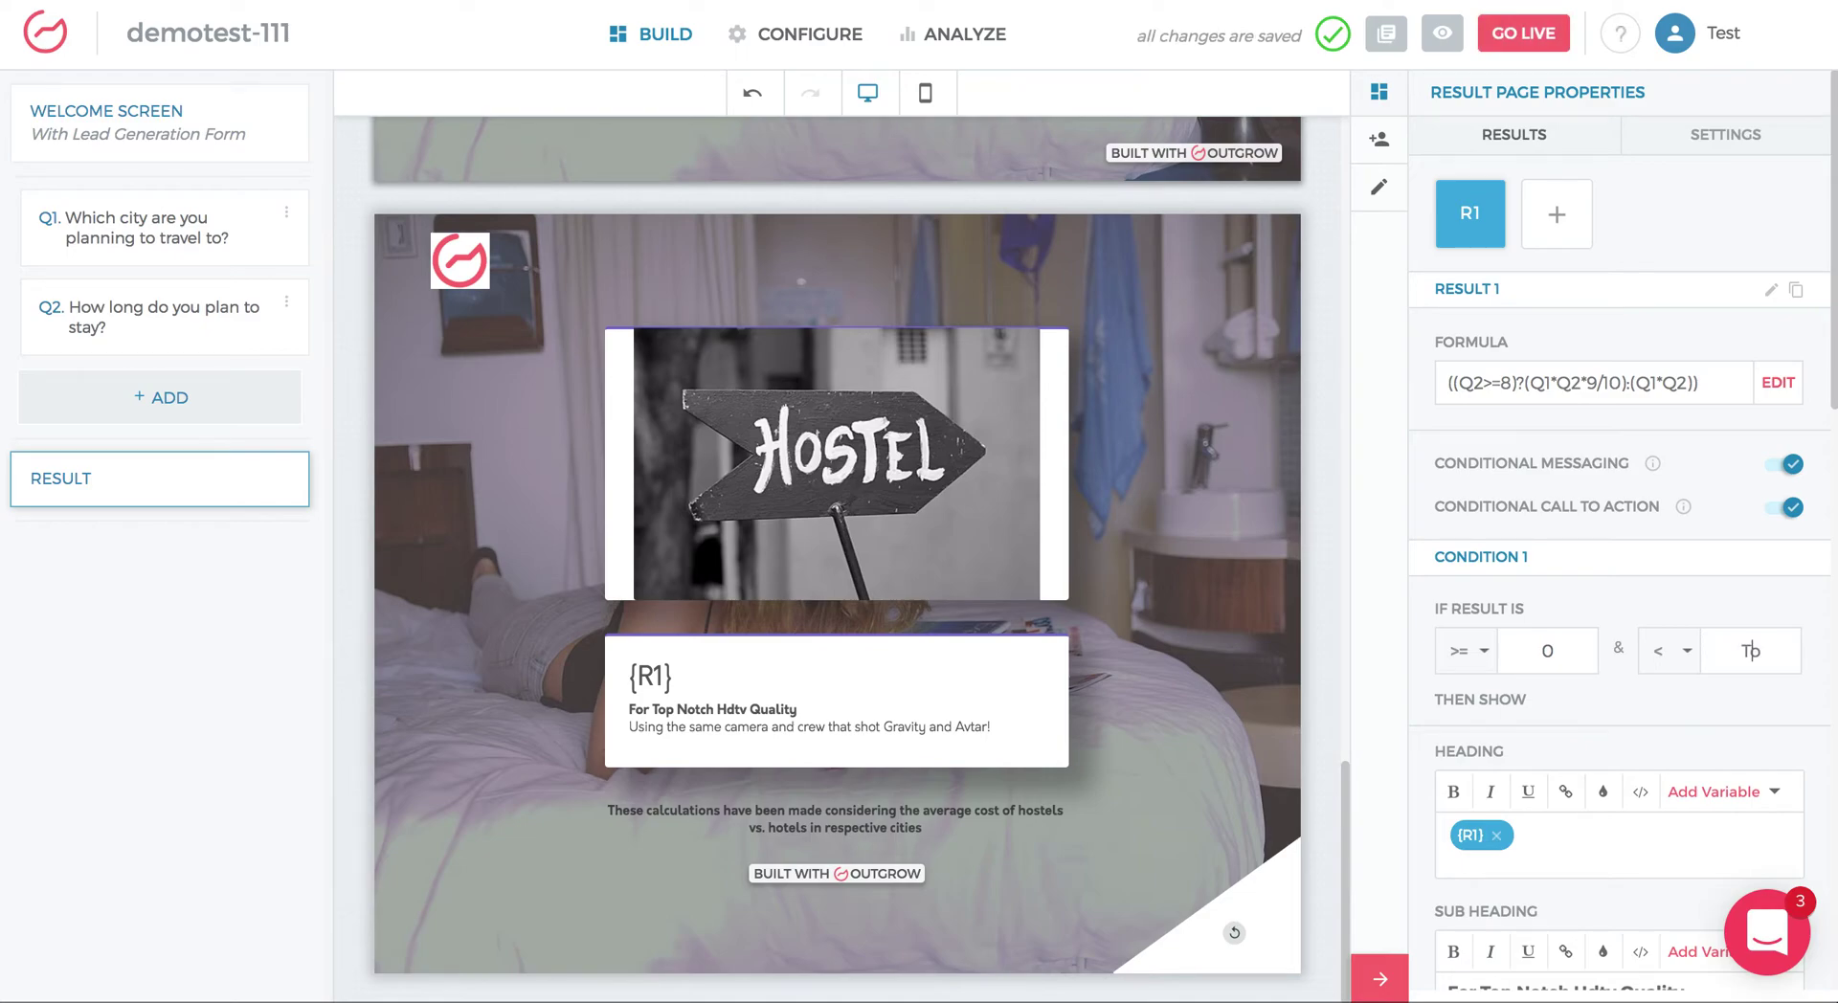
type("00")
Step: Set Condition 2's range to 800–1200
scroll(1684, 636, "down", 2)
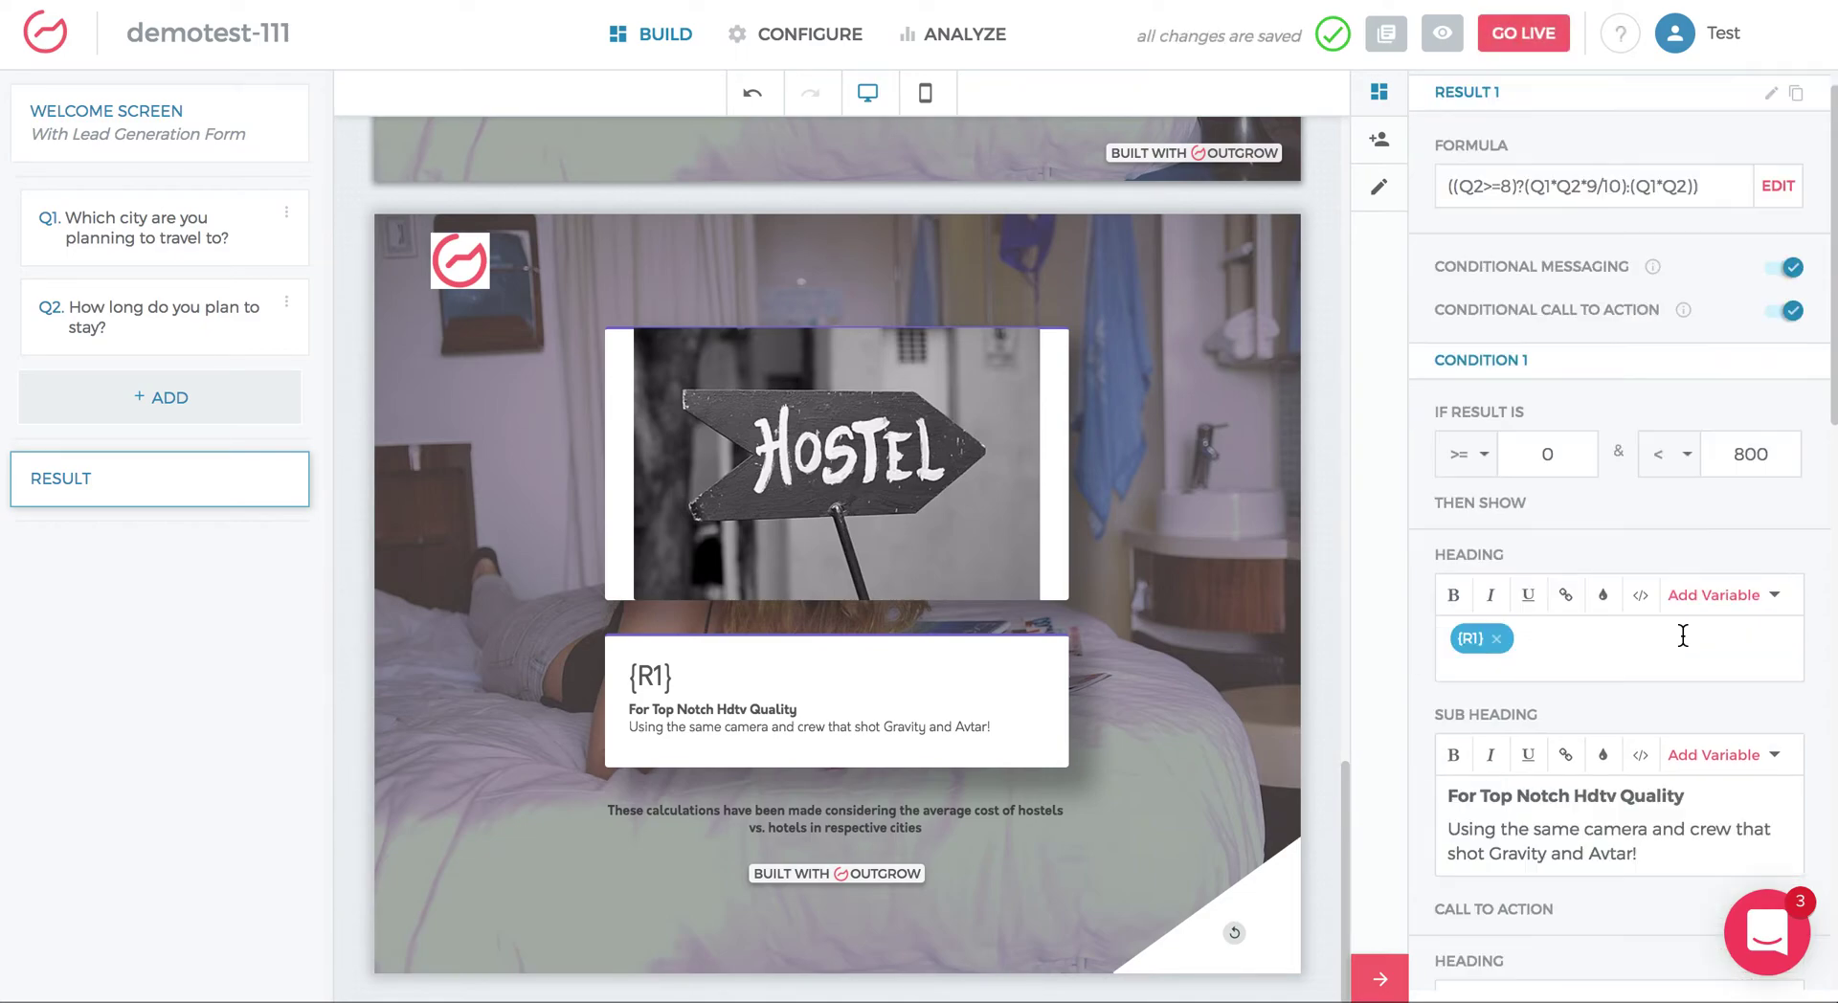
scroll(1684, 636, "down", 5)
scroll(1598, 746, "down", 2)
left_click_drag(1562, 673, 1501, 674)
type("800")
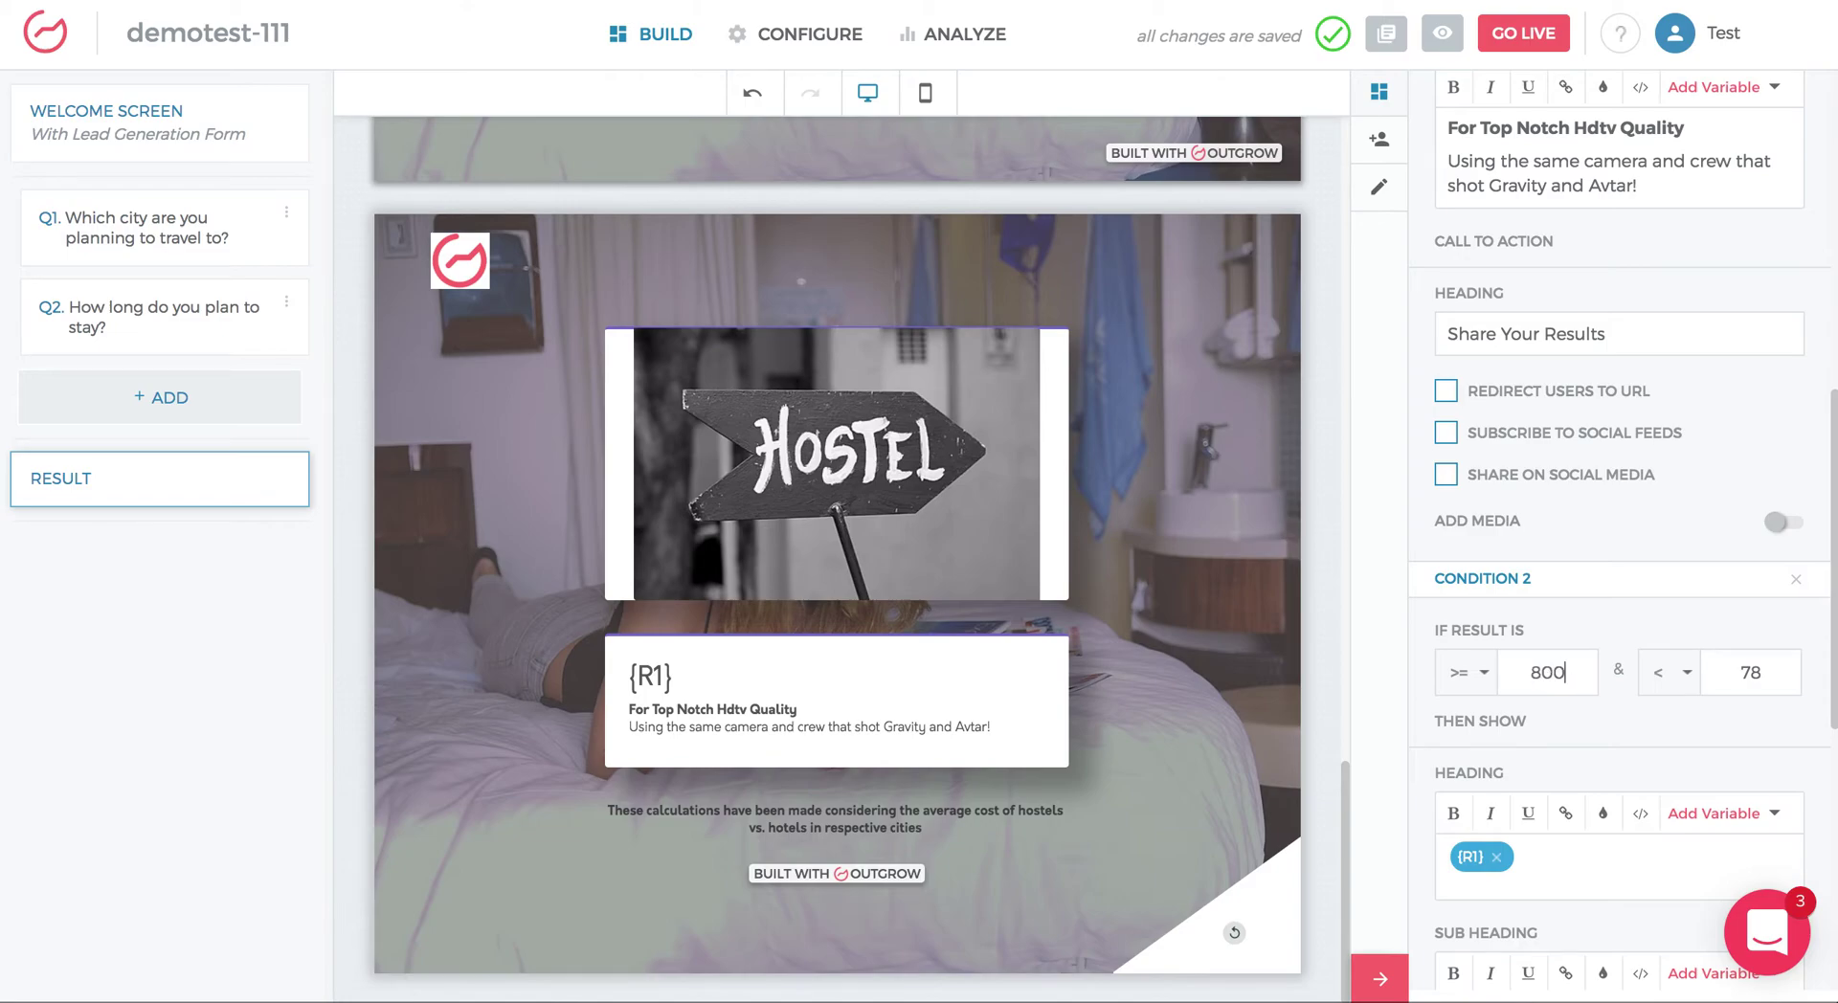
left_click_drag(1765, 673, 1738, 672)
type("1200")
Step: Add Condition 3 running from 1200 up to and including 1600 (<=)
scroll(1580, 852, "down", 7)
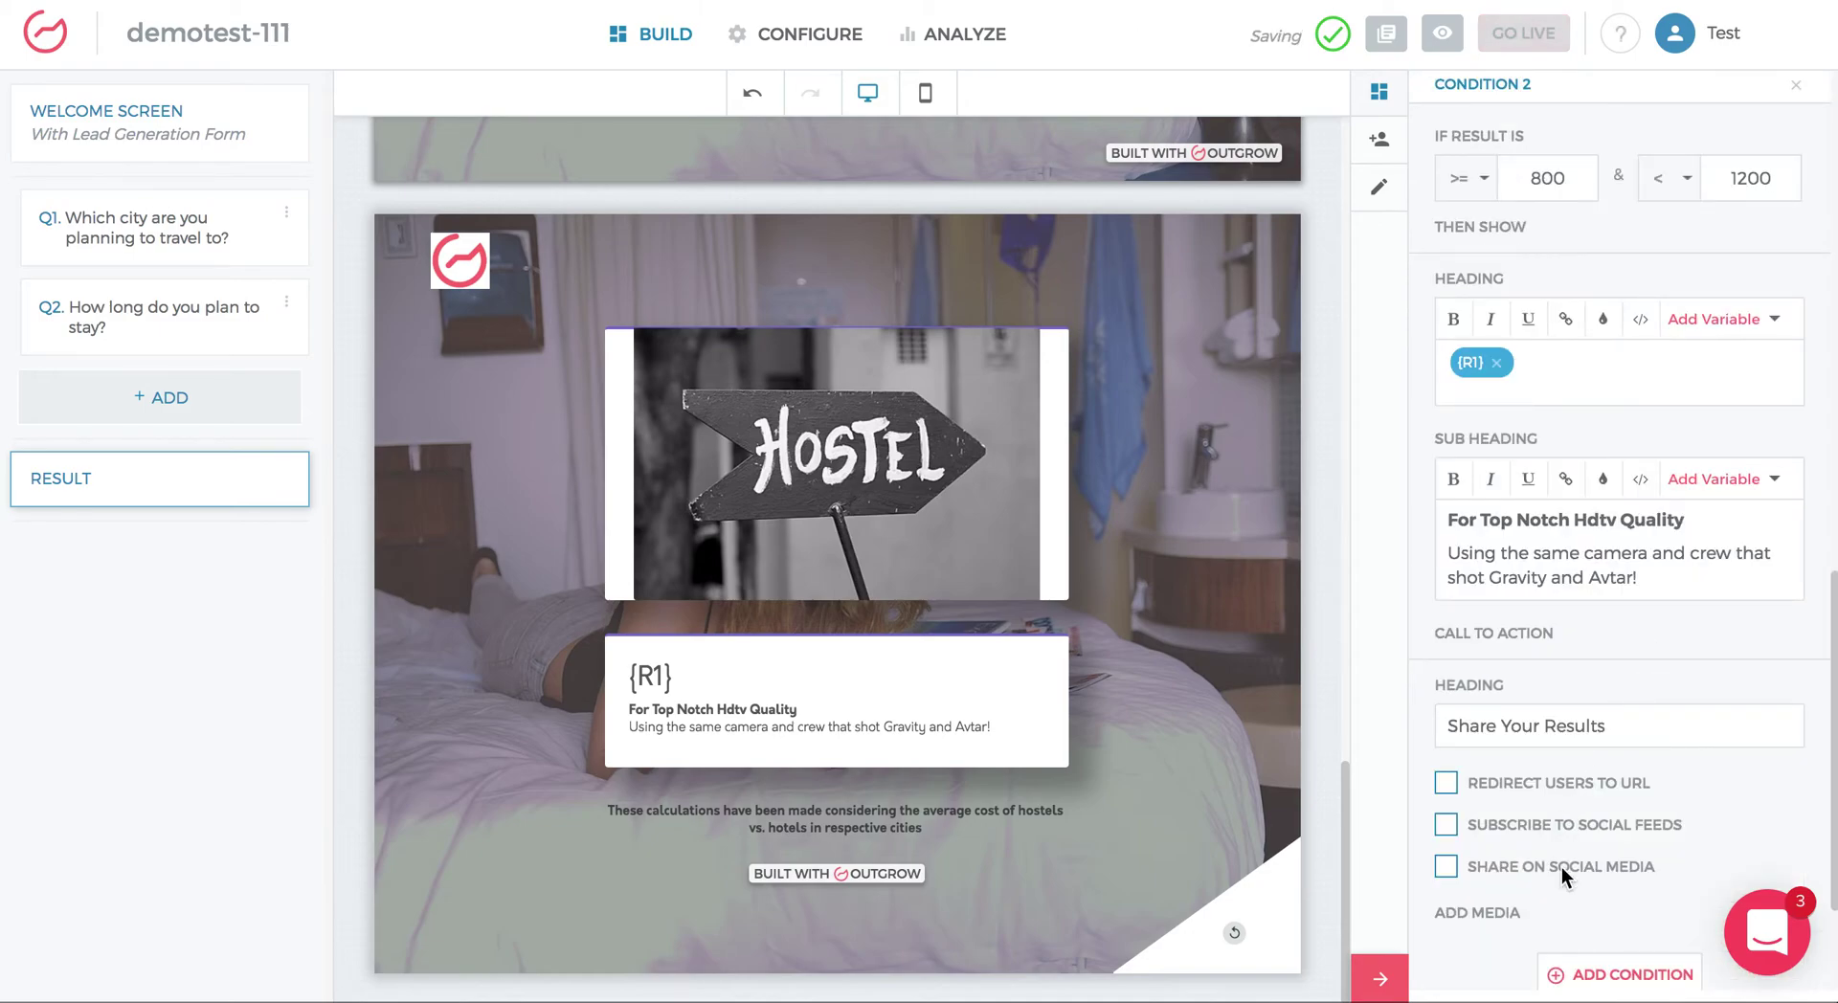
left_click(1614, 778)
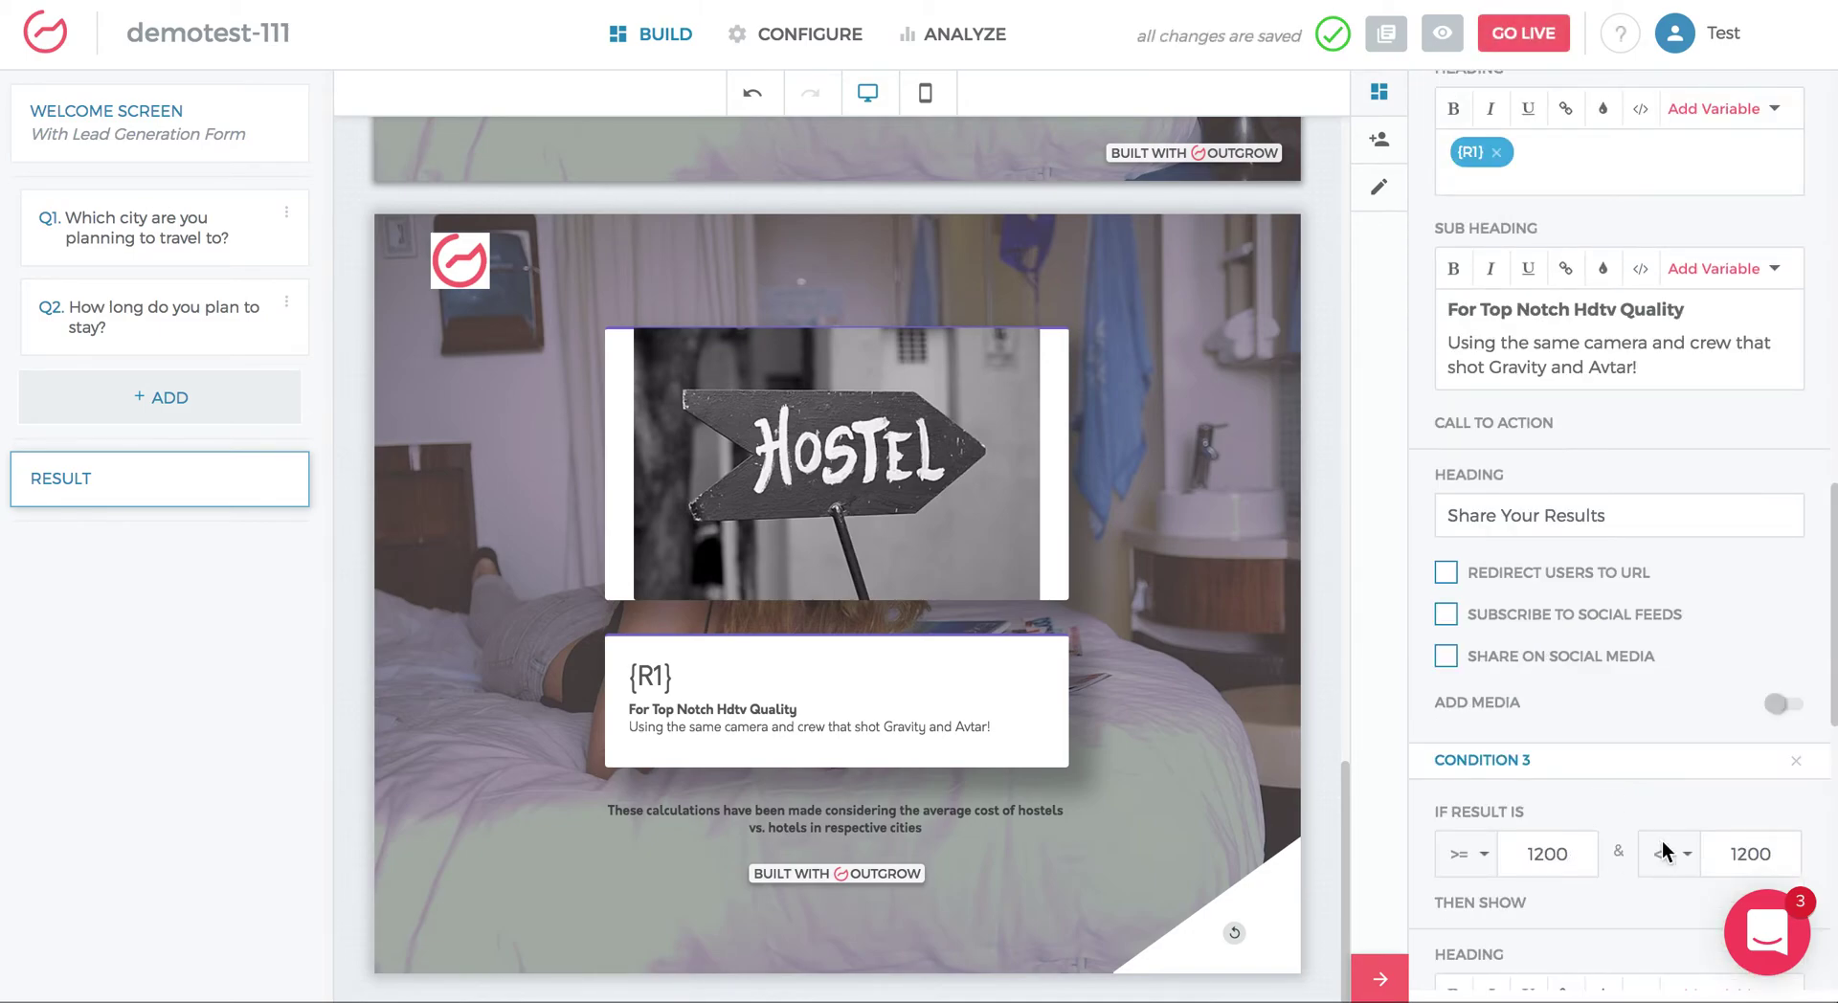
left_click(1748, 851)
key("BackSpace")
type("6")
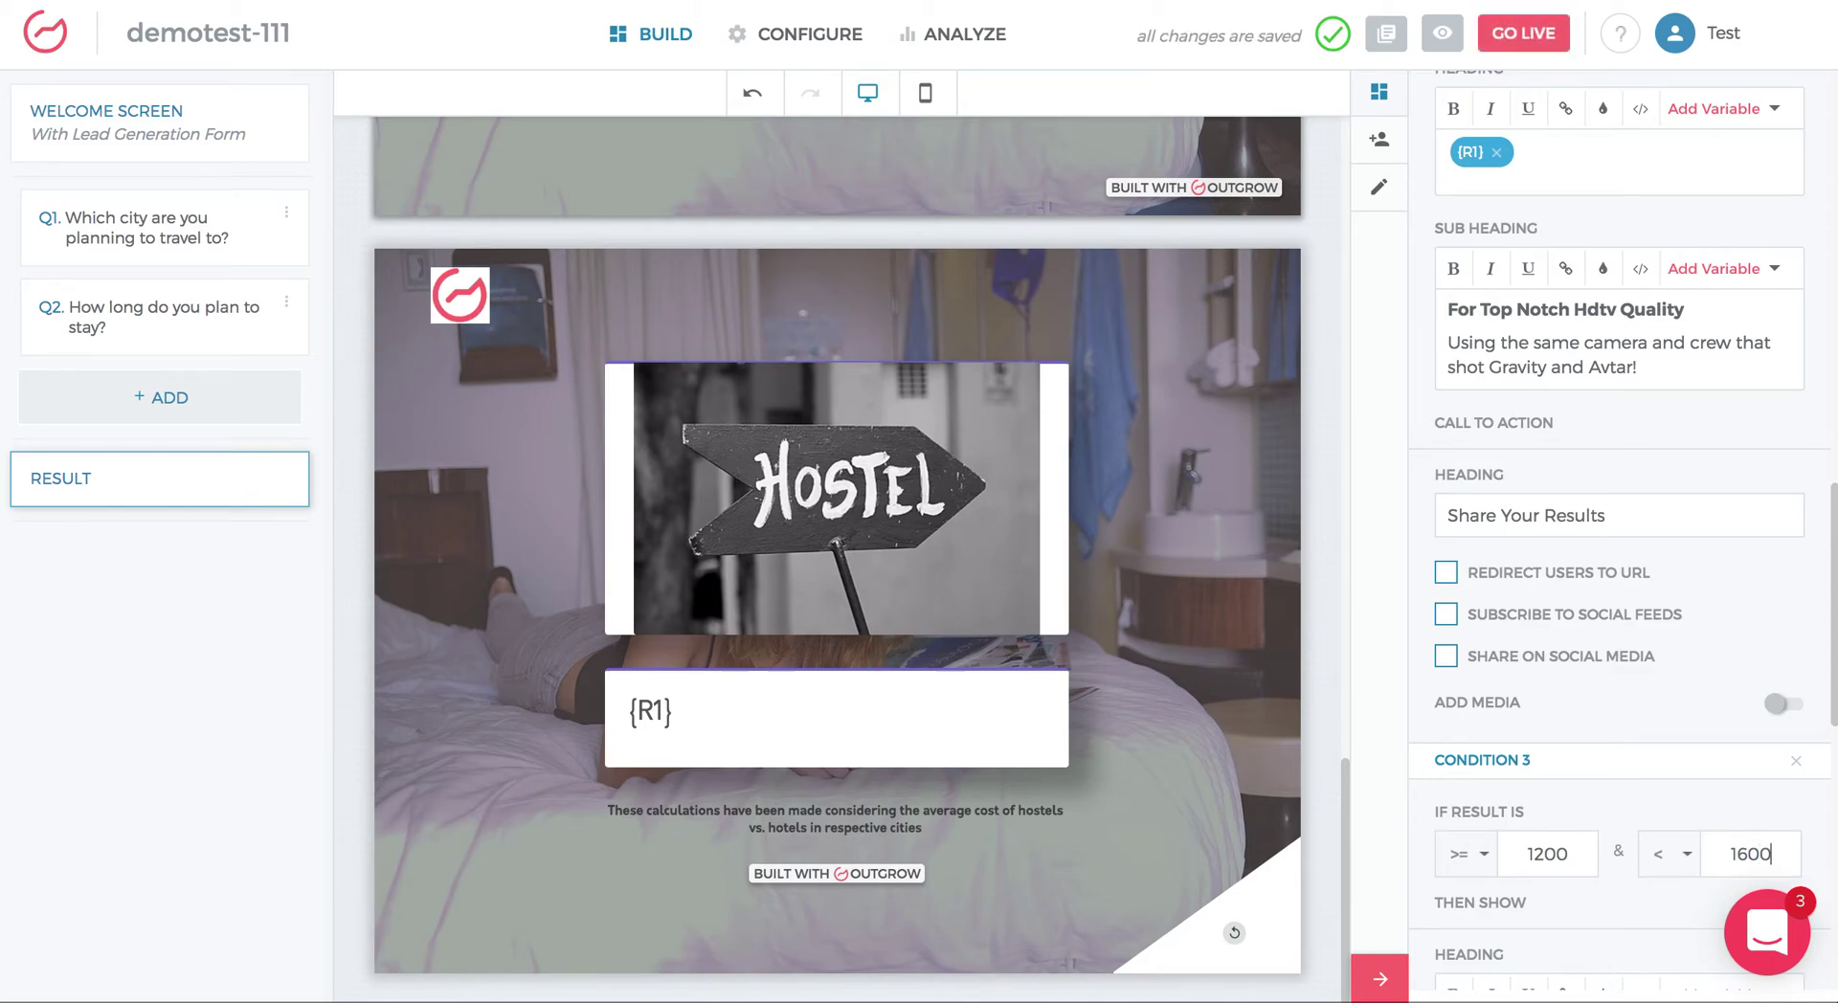
left_click(1681, 853)
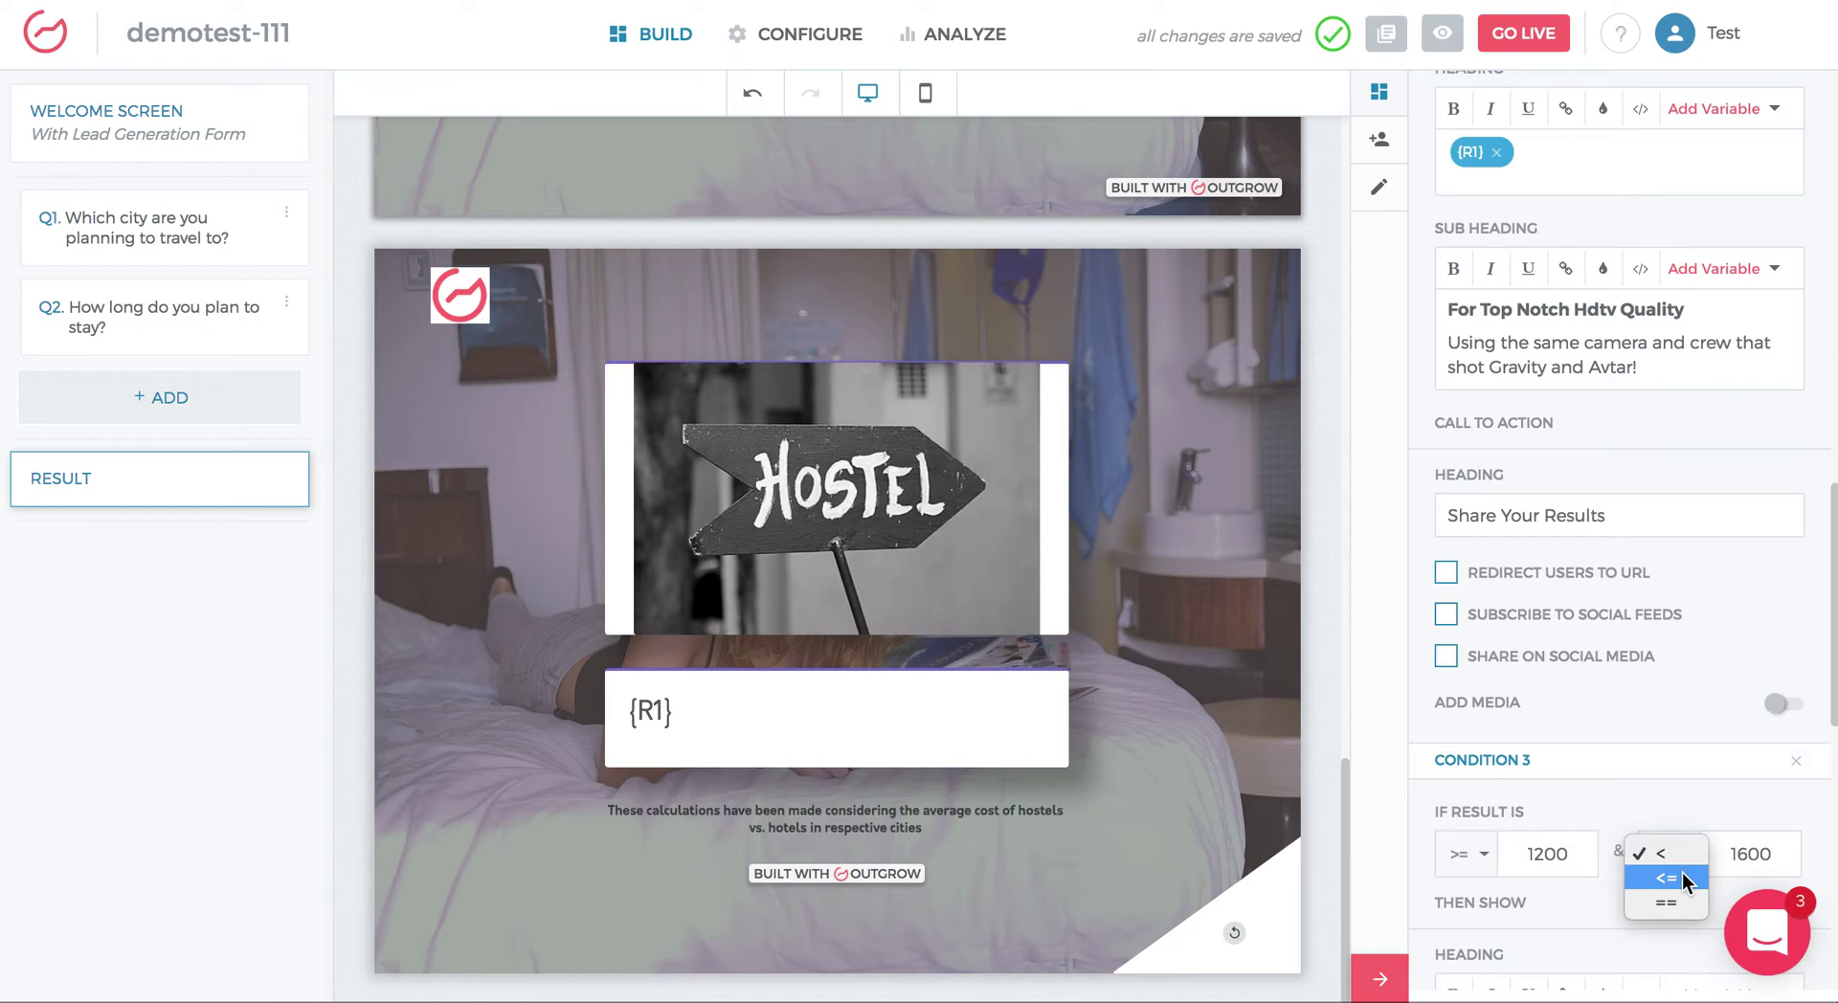
left_click(1681, 871)
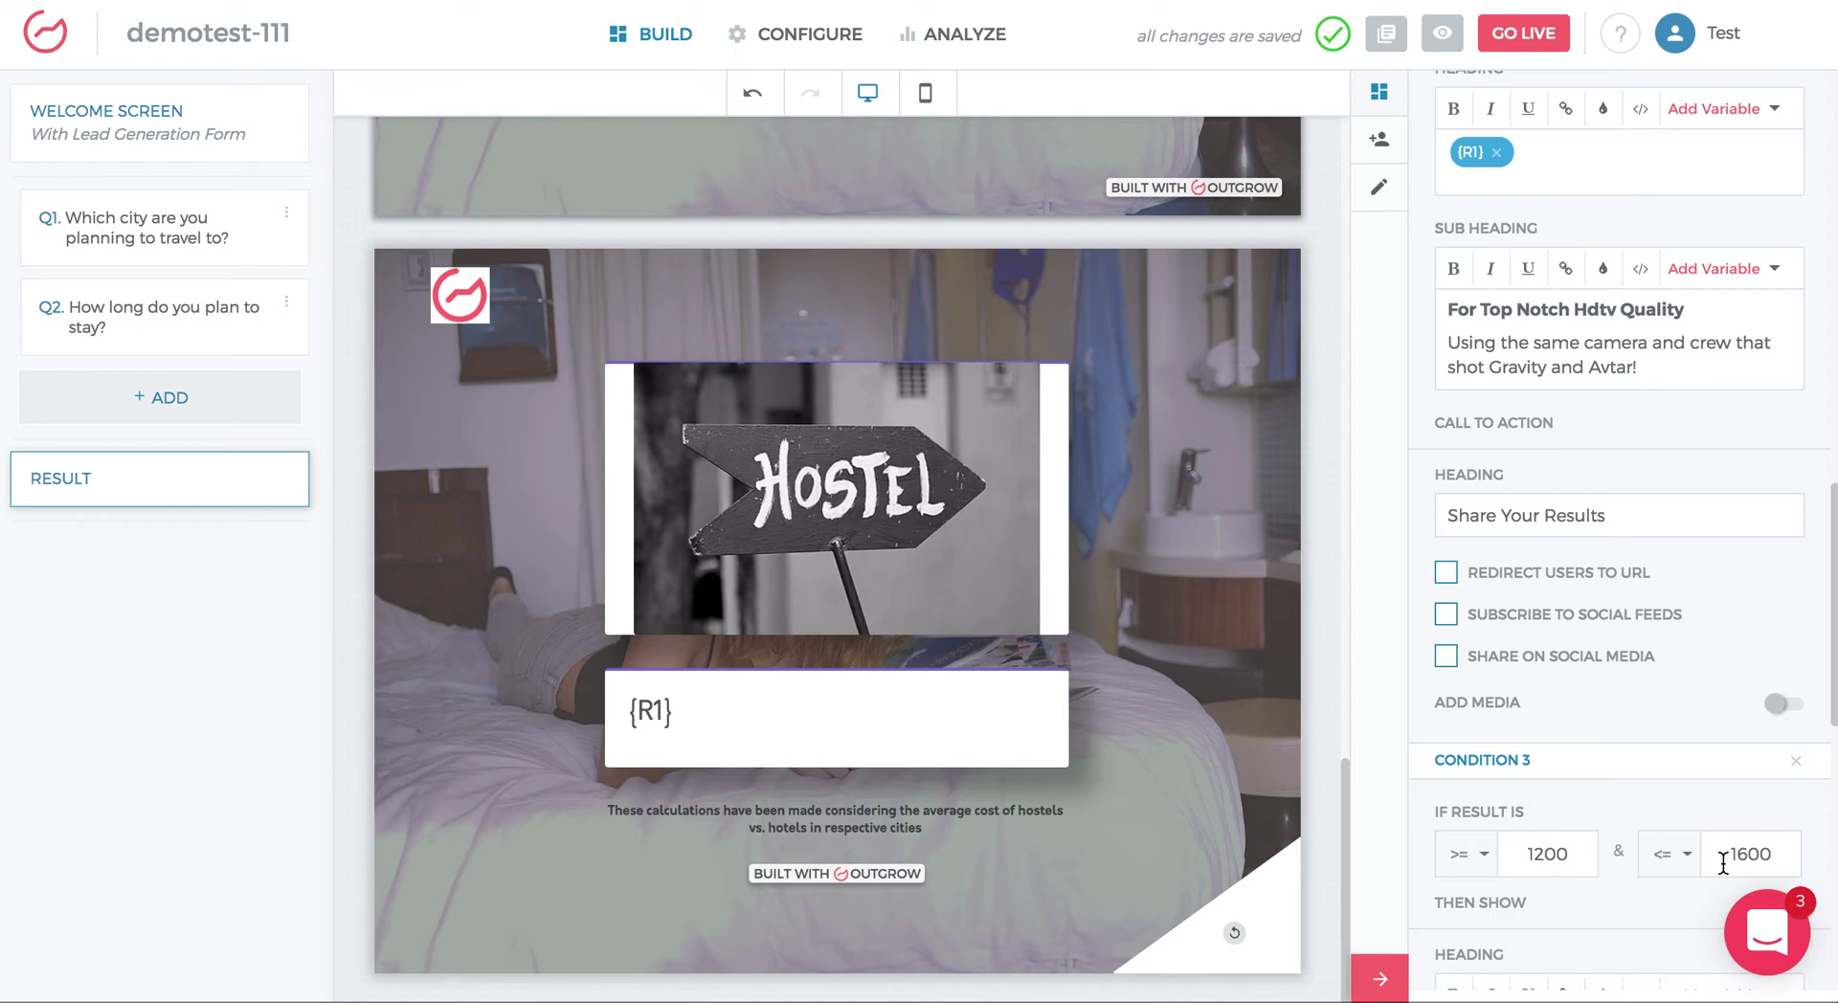
scroll(1709, 819, "up", 10)
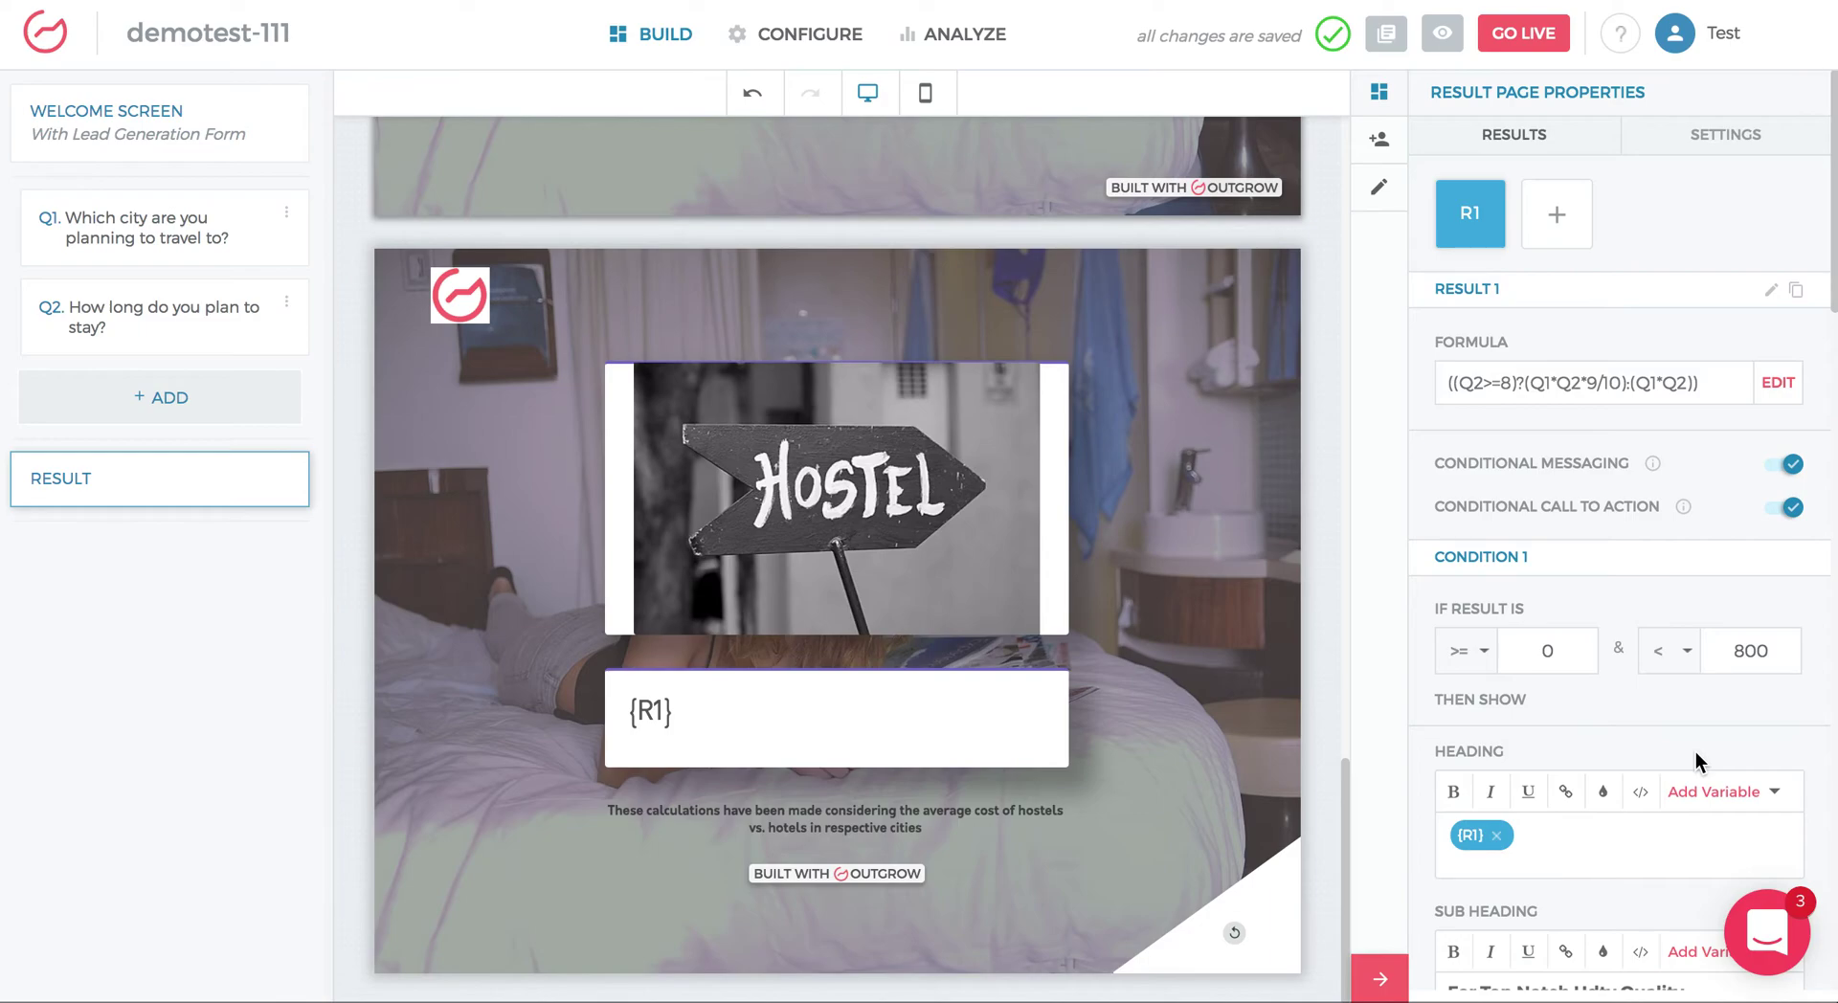
scroll(1697, 751, "down", 10)
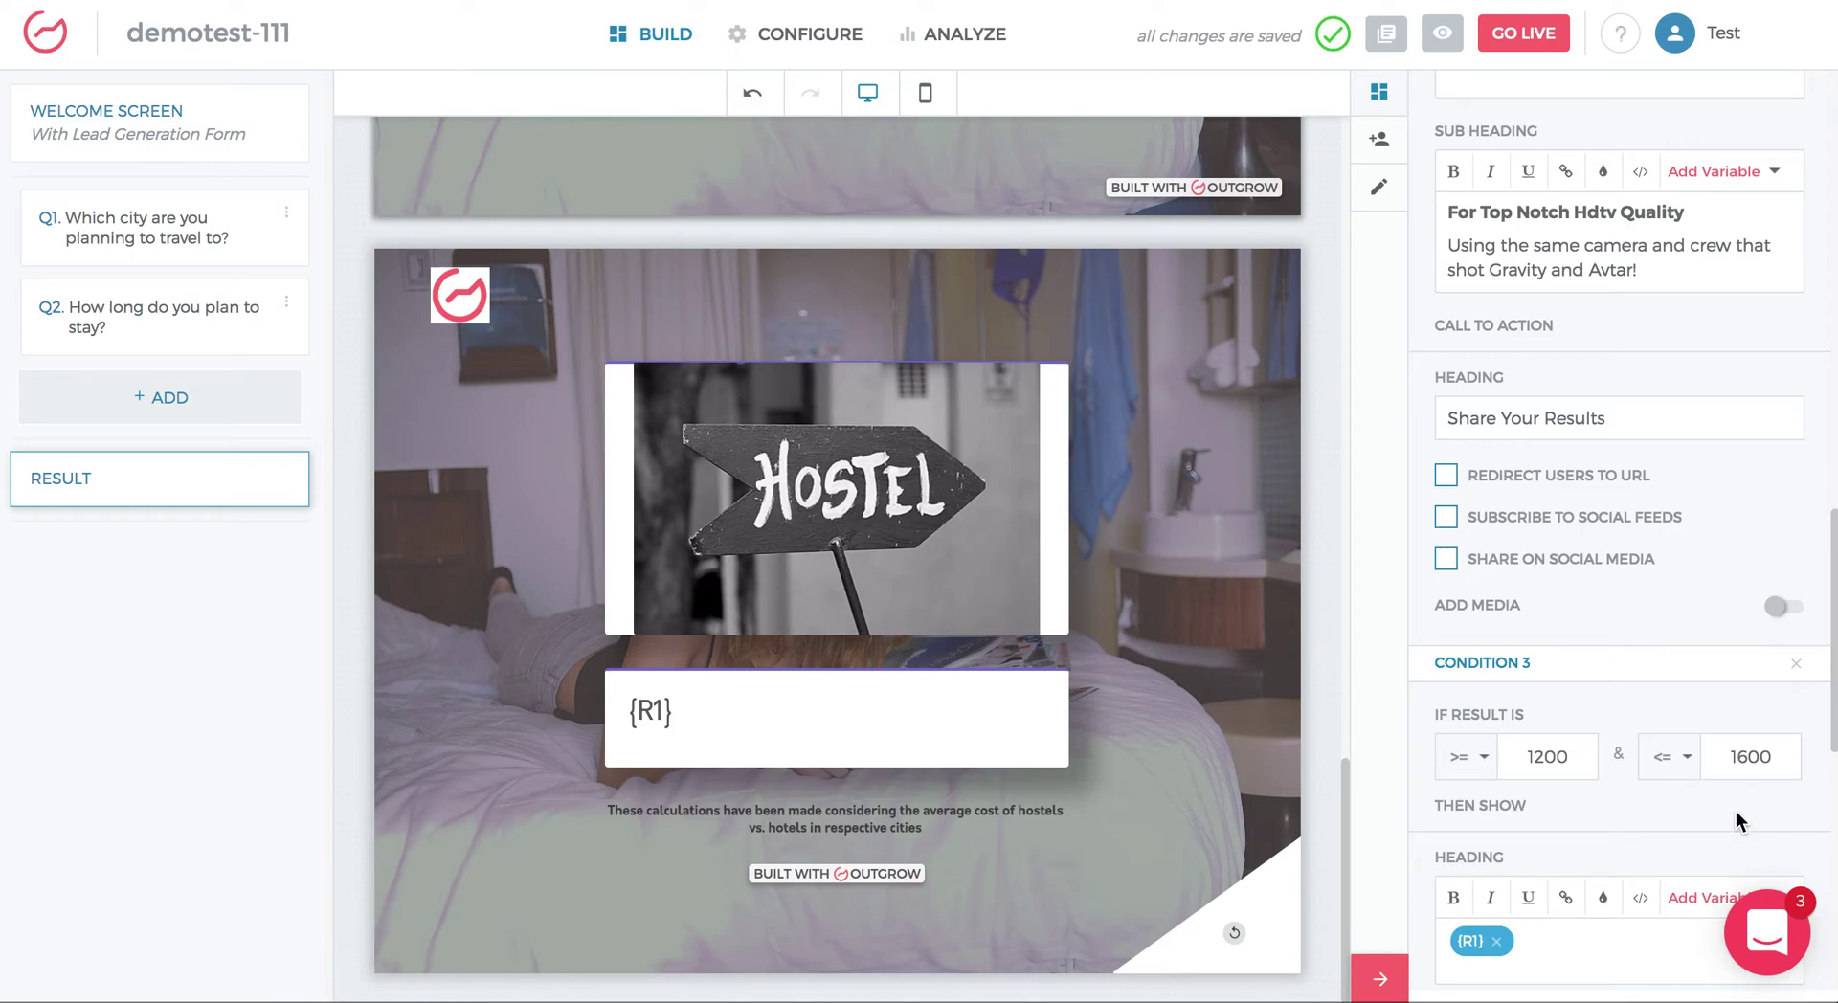
scroll(1744, 785, "up", 6)
scroll(1741, 768, "up", 9)
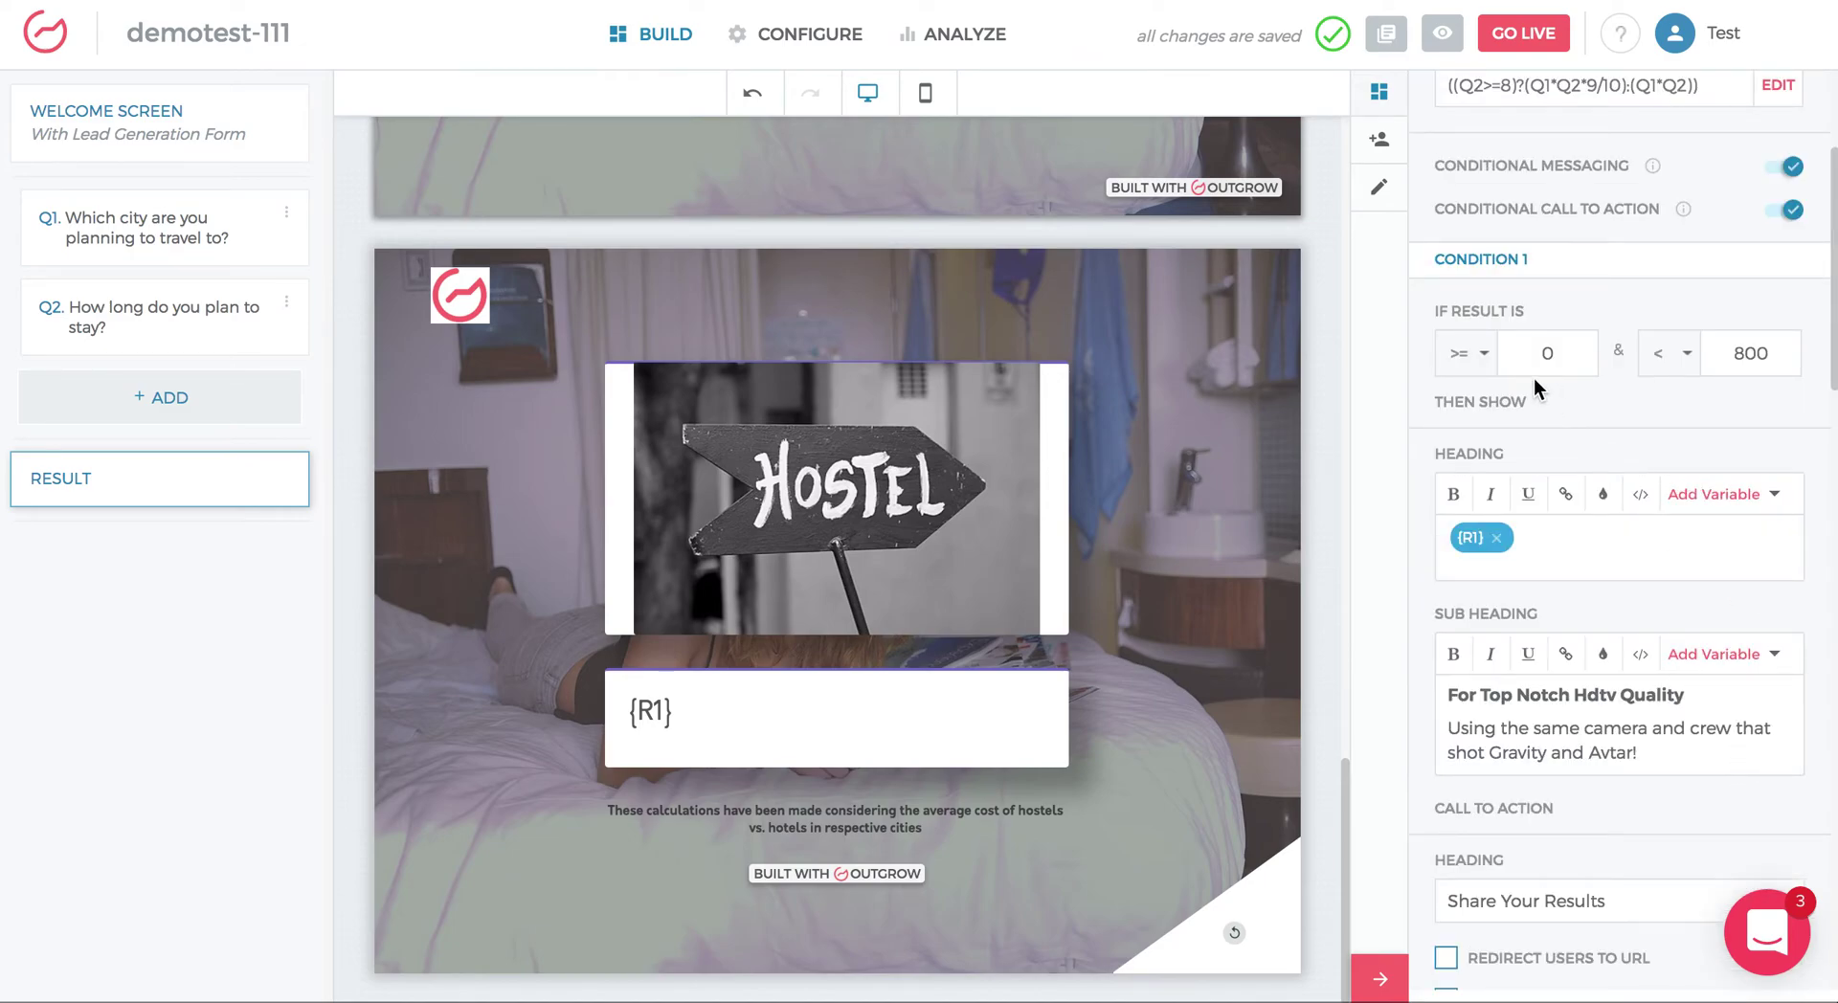
scroll(1682, 473, "down", 1)
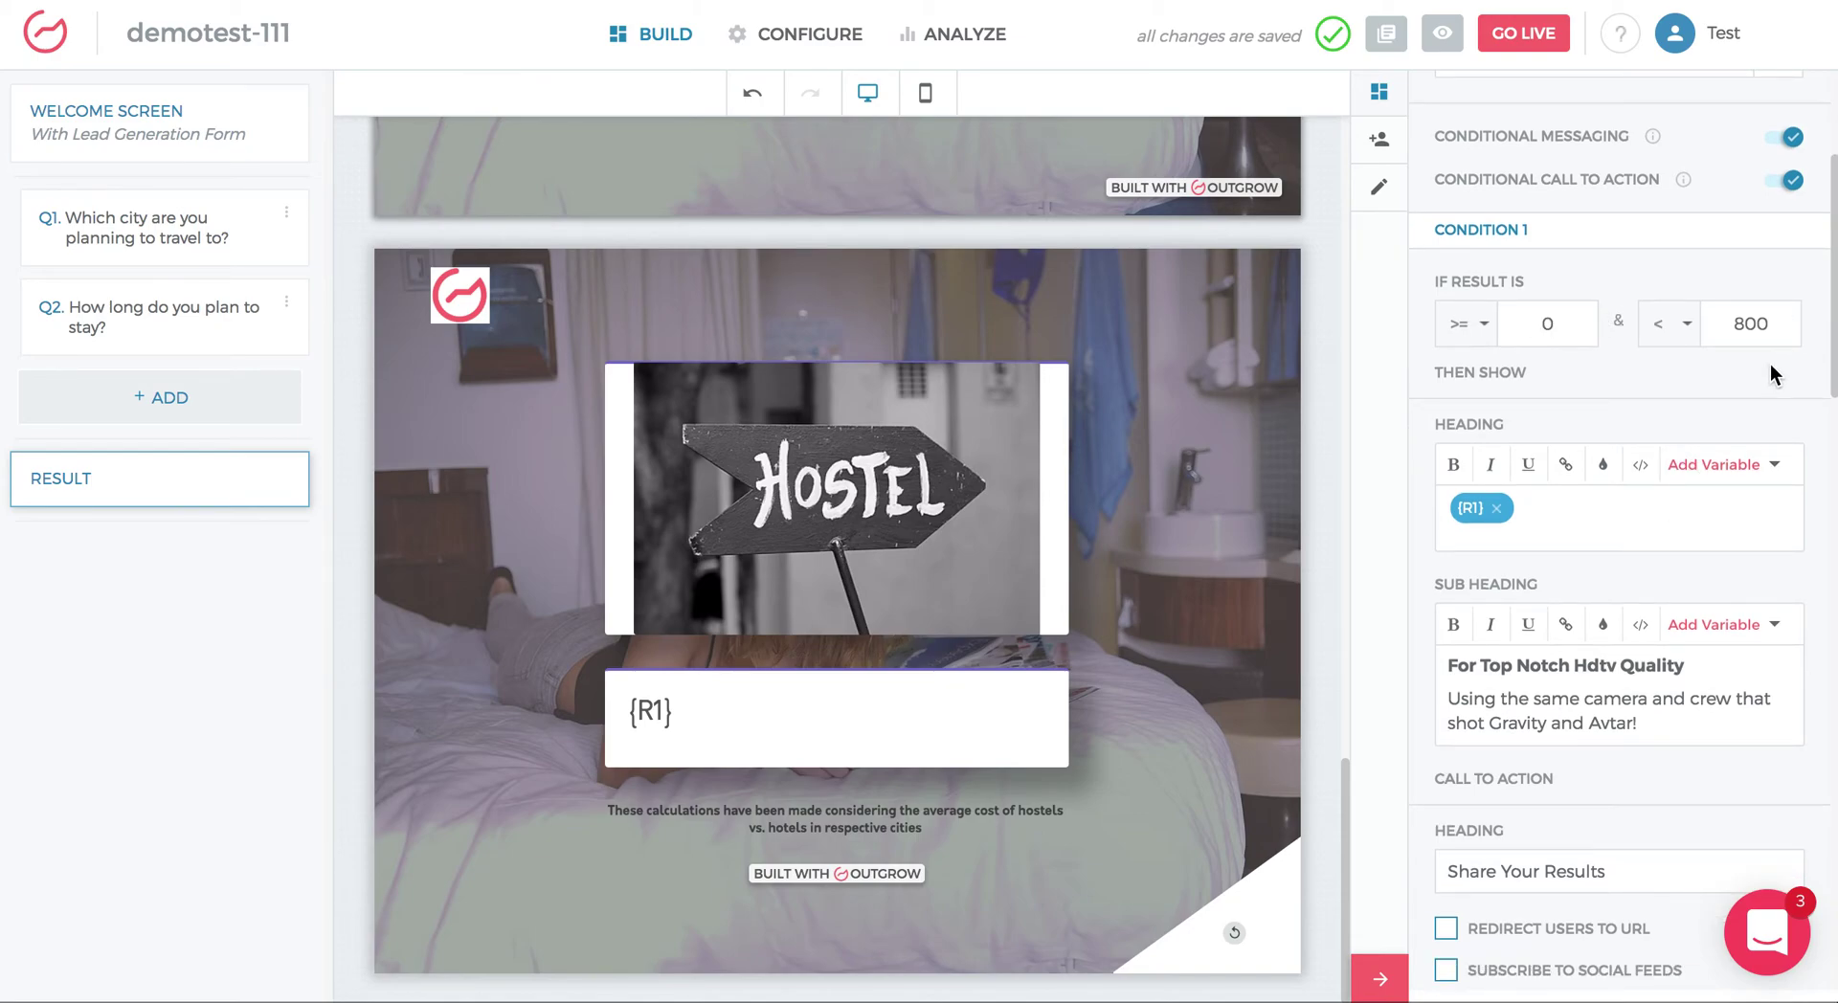
scroll(1762, 403, "down", 5)
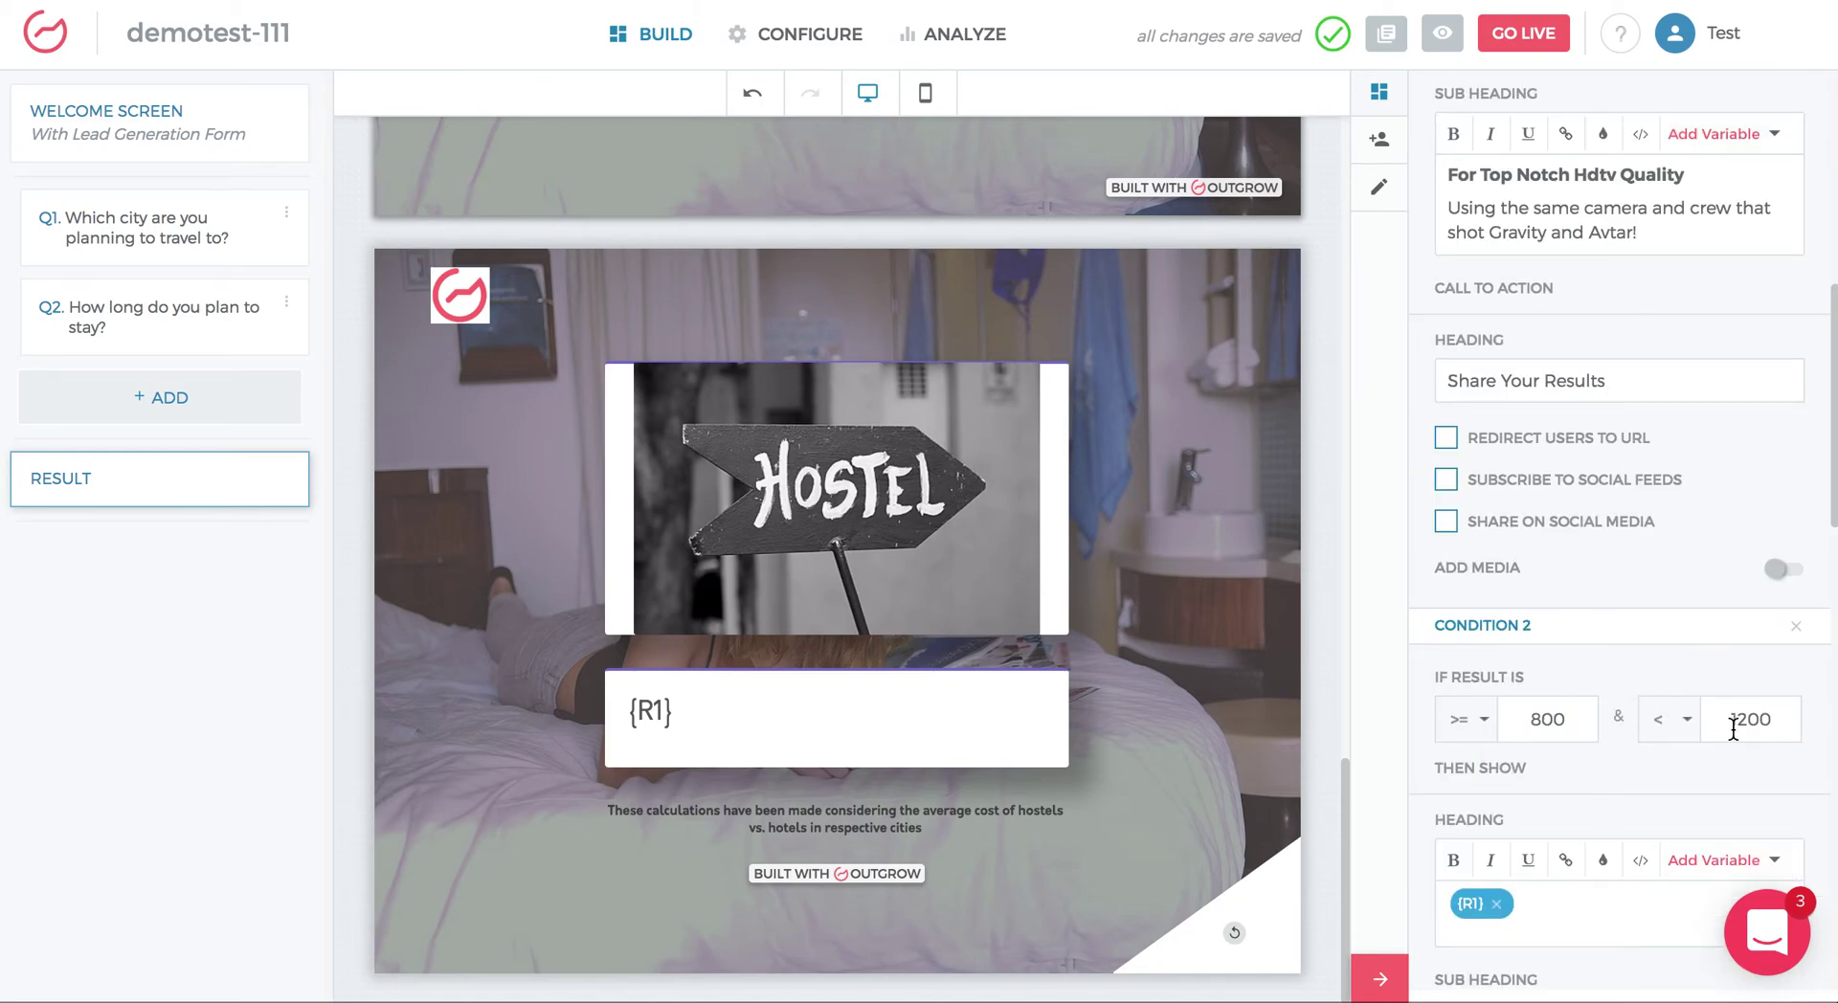
scroll(1731, 718, "up", 10)
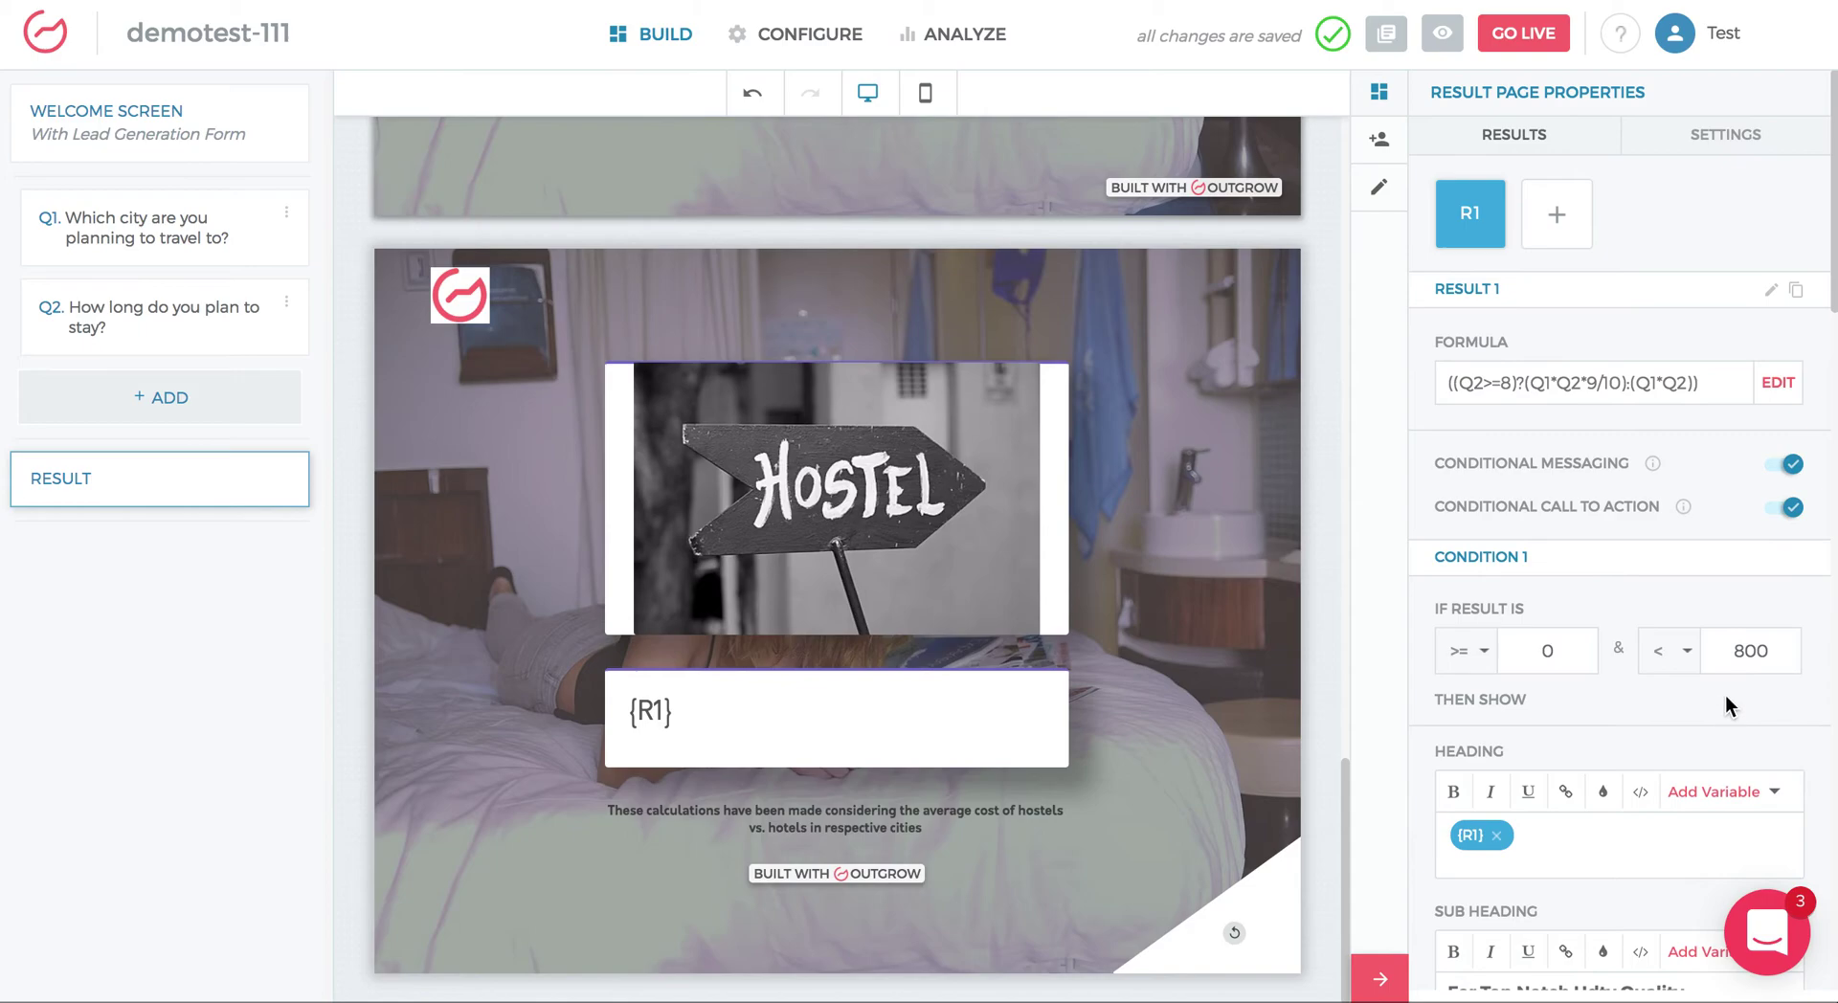
left_click(1676, 665)
scroll(1691, 698, "down", 8)
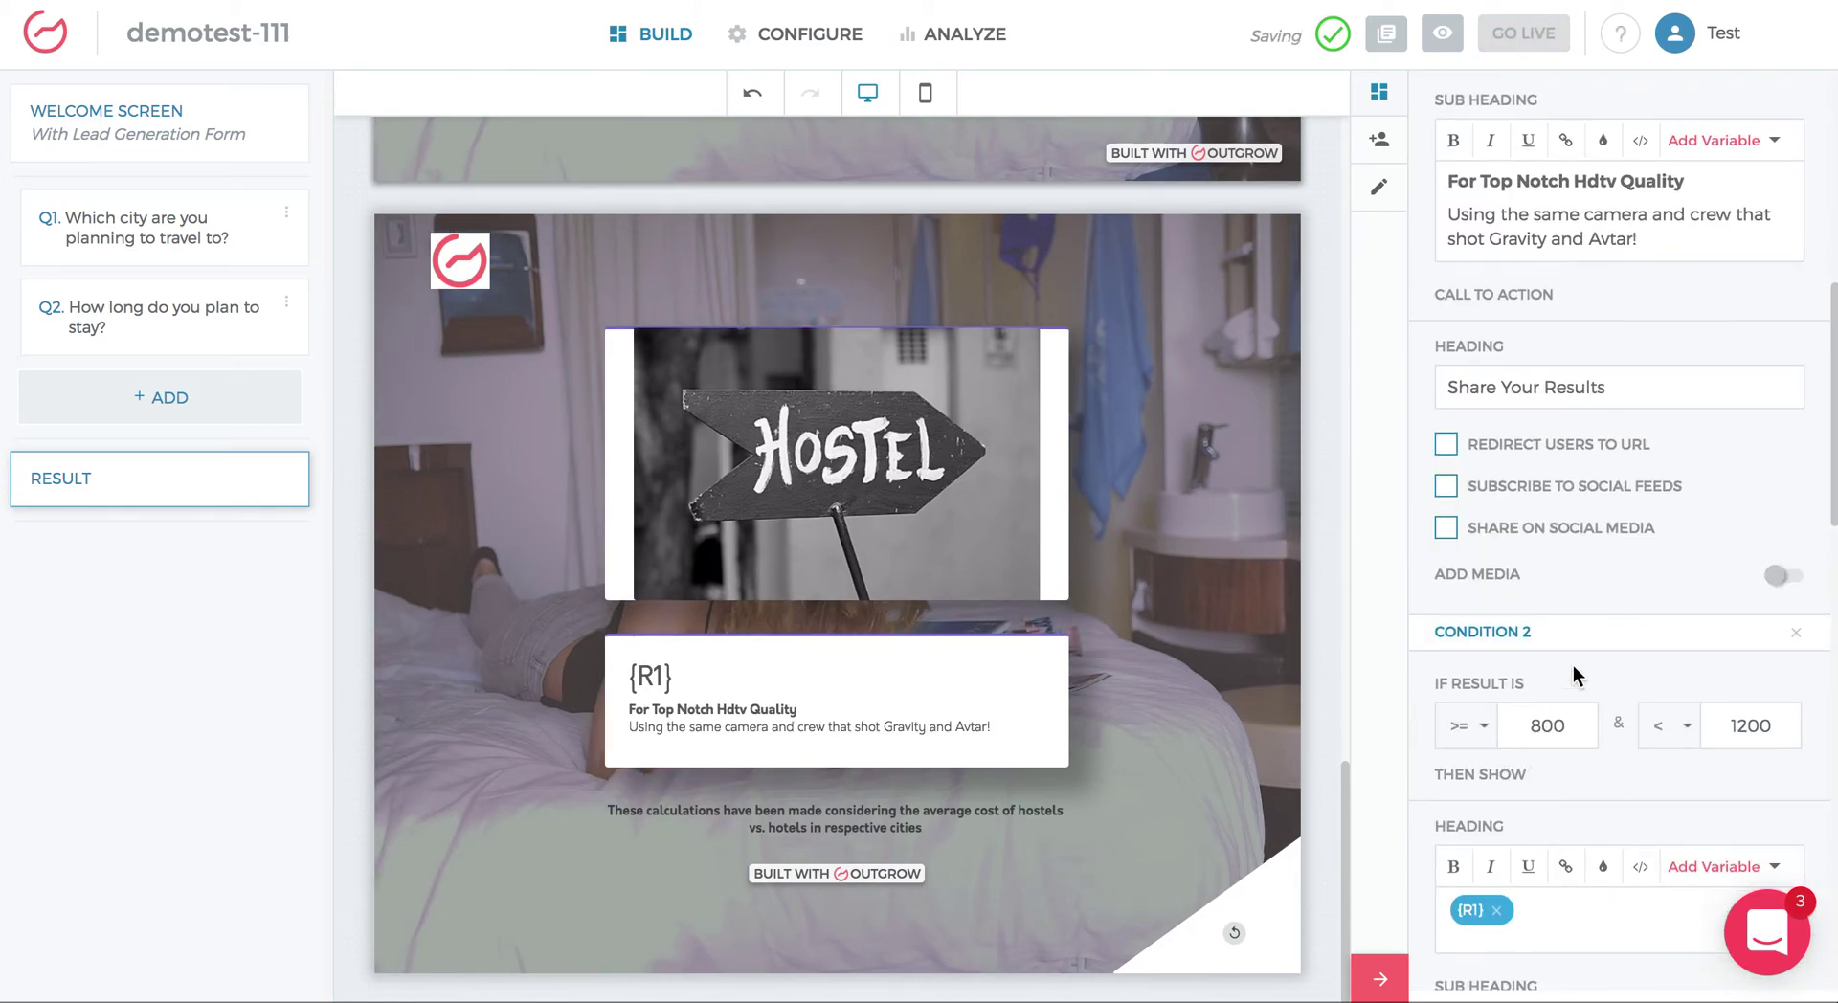
scroll(1589, 624, "up", 3)
scroll(1591, 622, "up", 4)
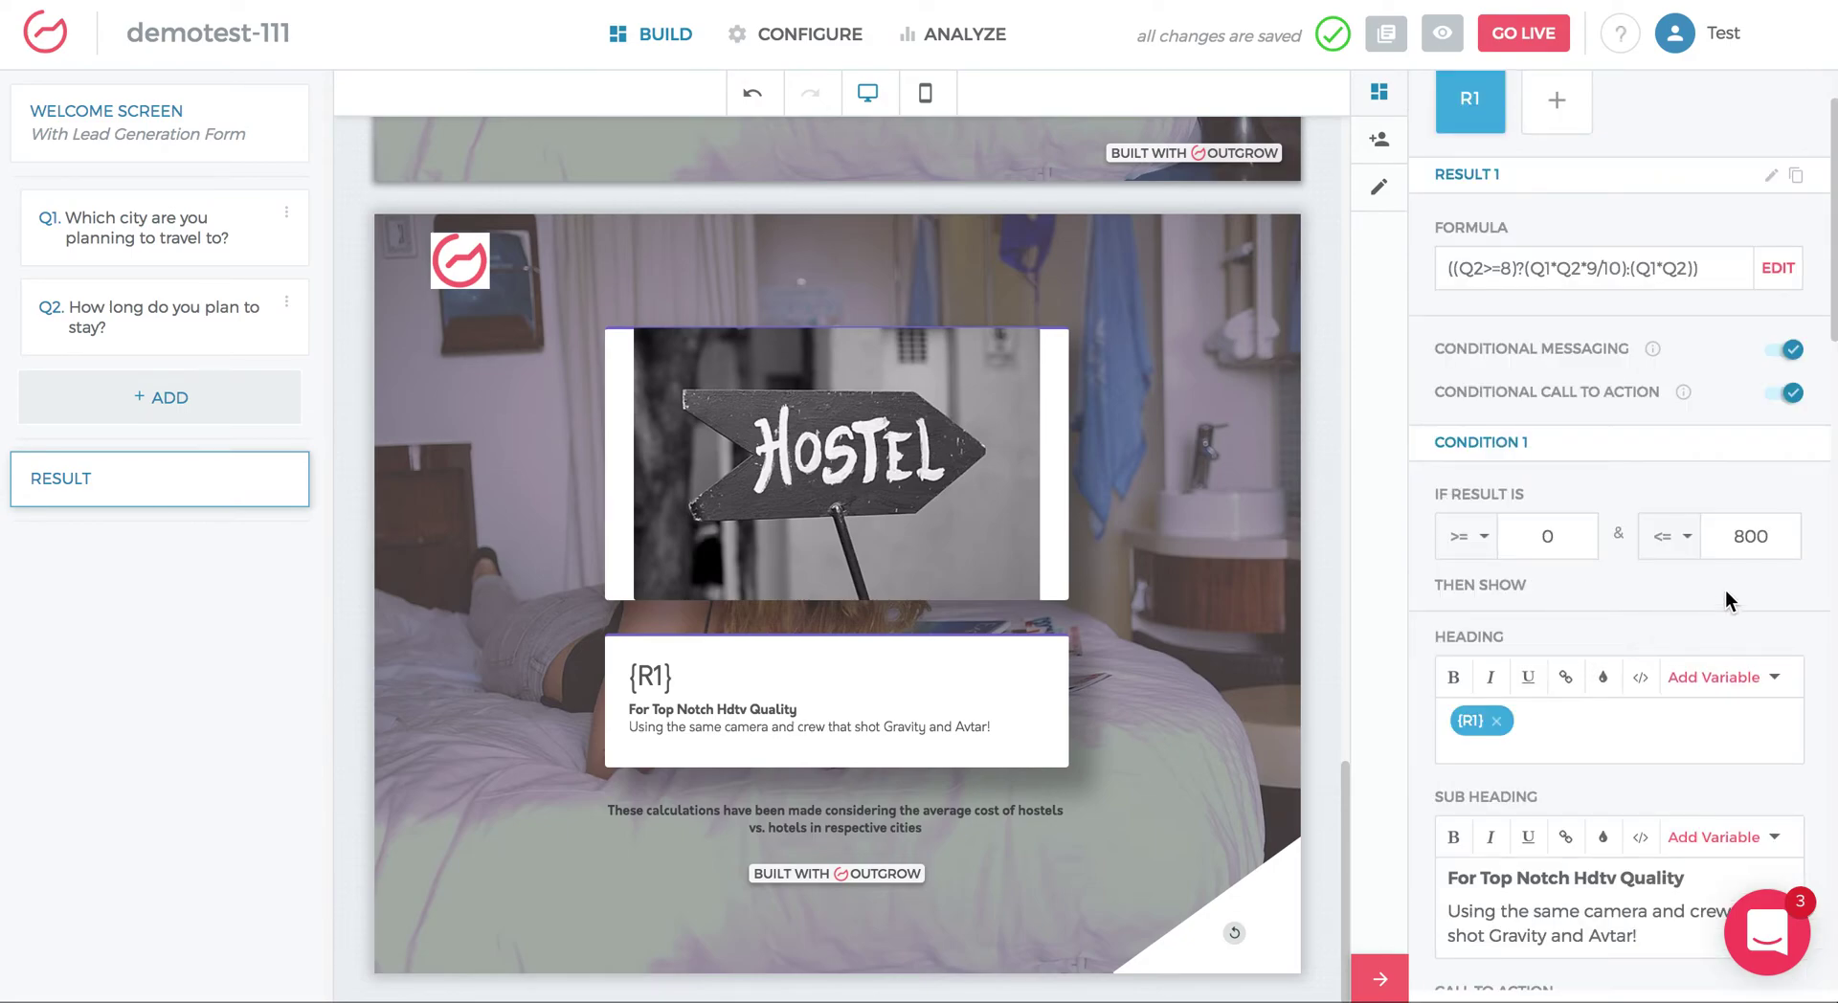
scroll(1714, 575, "down", 8)
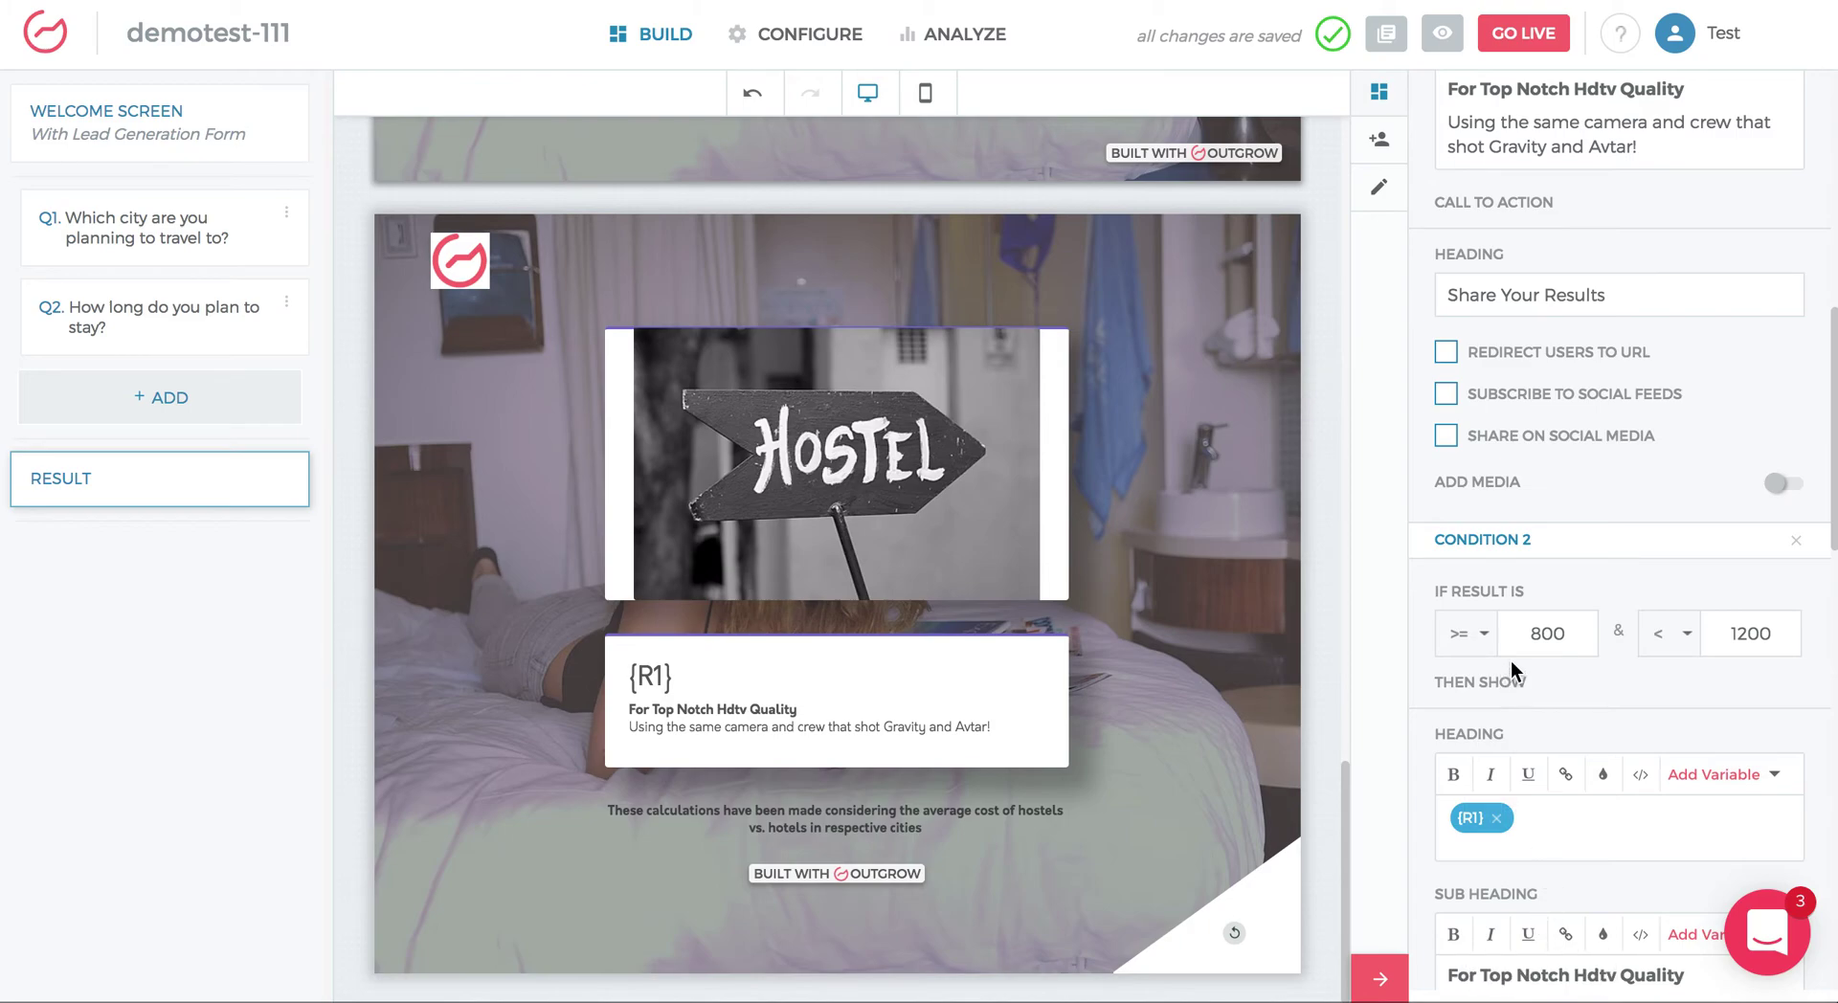
scroll(1551, 612, "up", 8)
left_click(1687, 655)
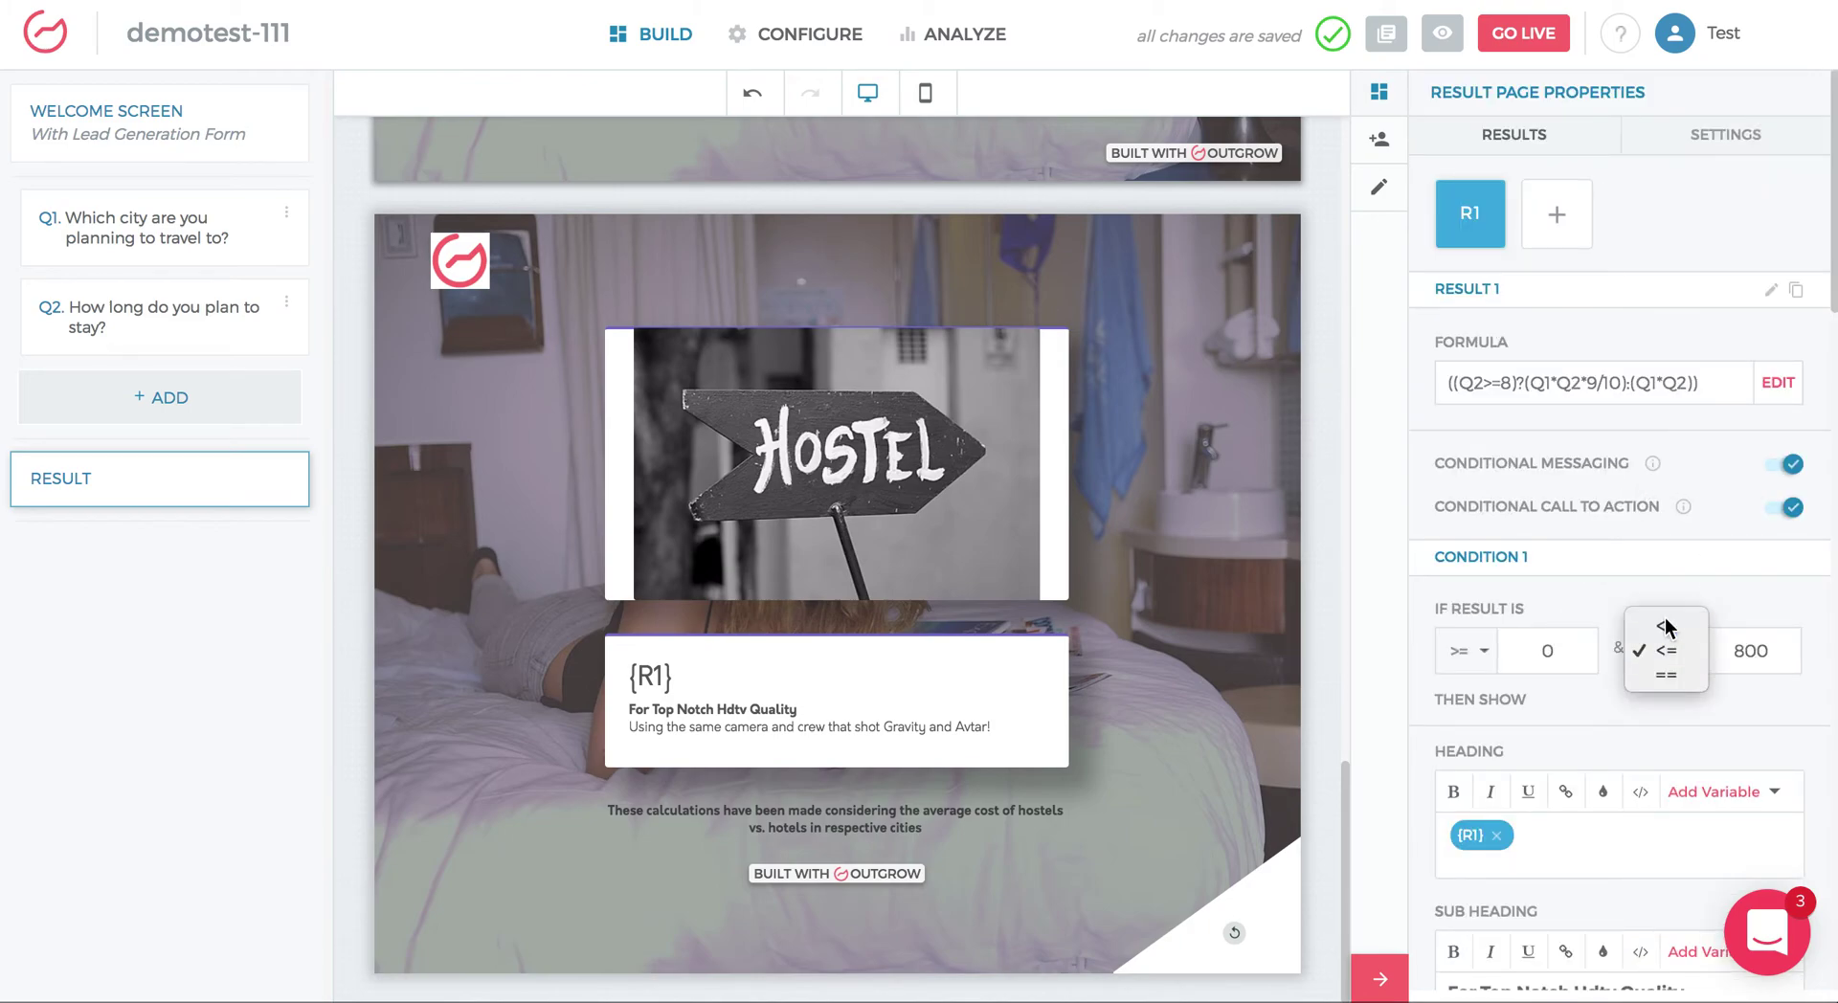
left_click(1663, 622)
scroll(1670, 687, "down", 2)
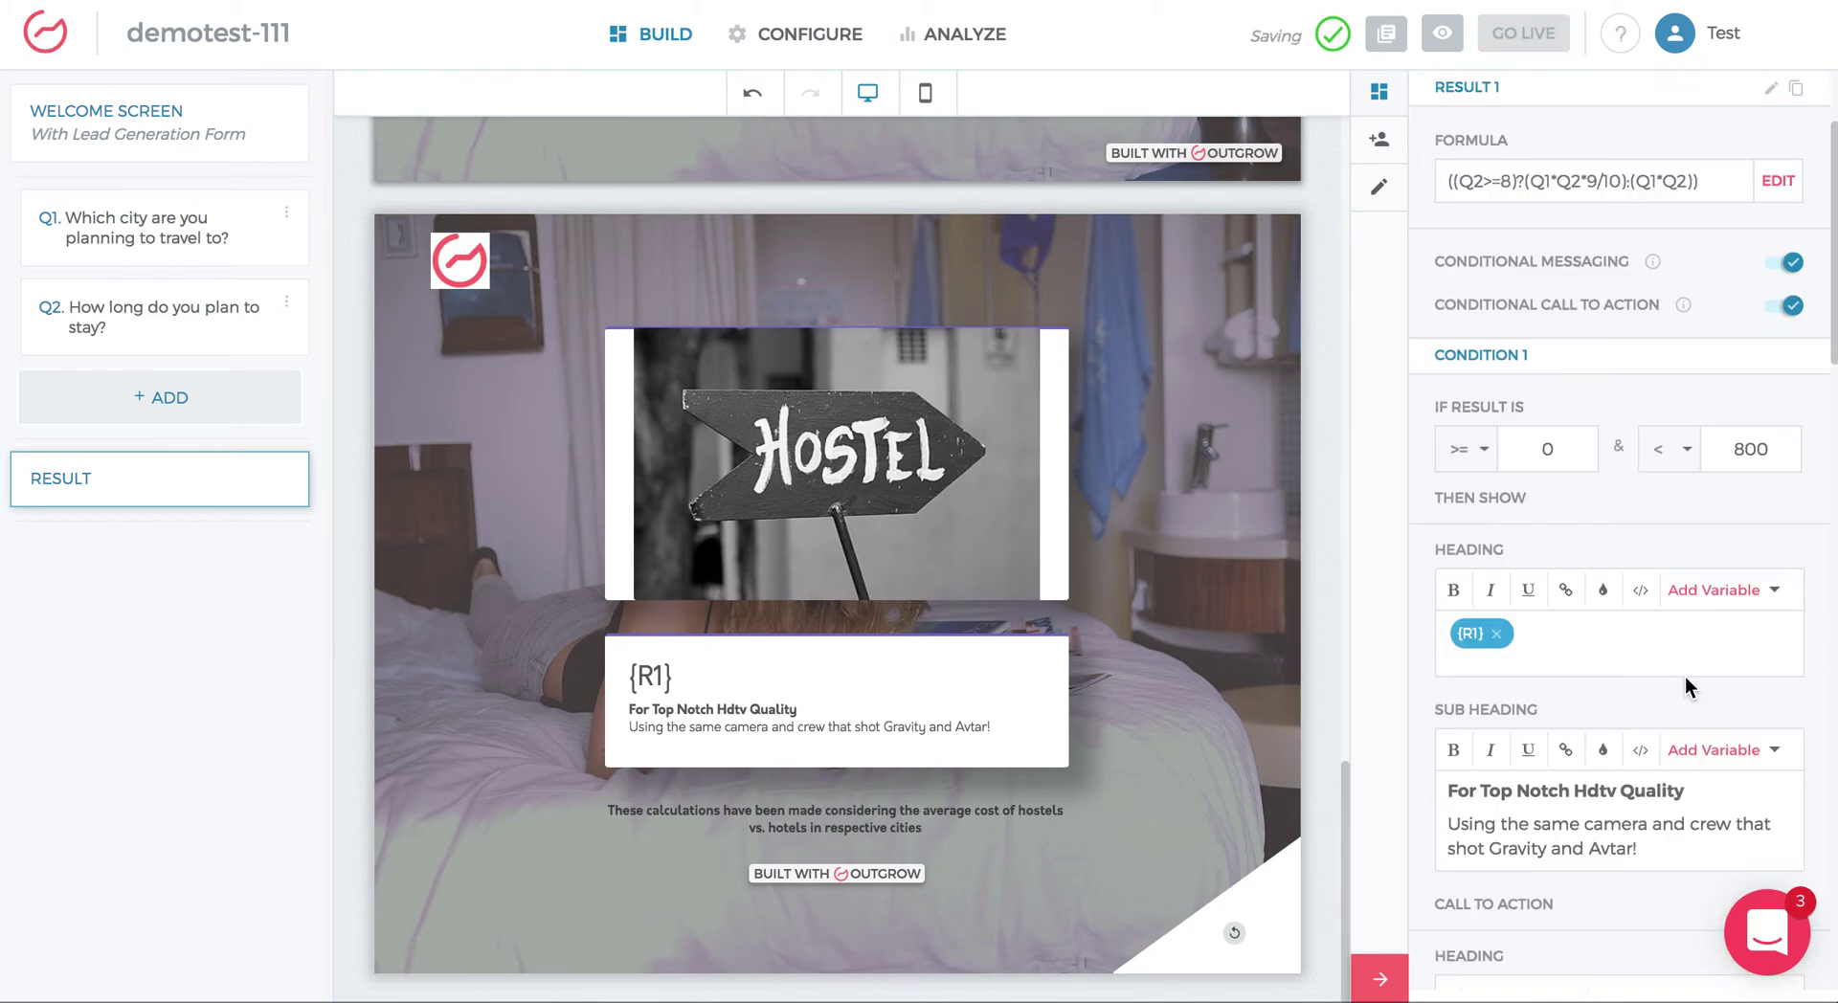
scroll(1674, 527, "down", 8)
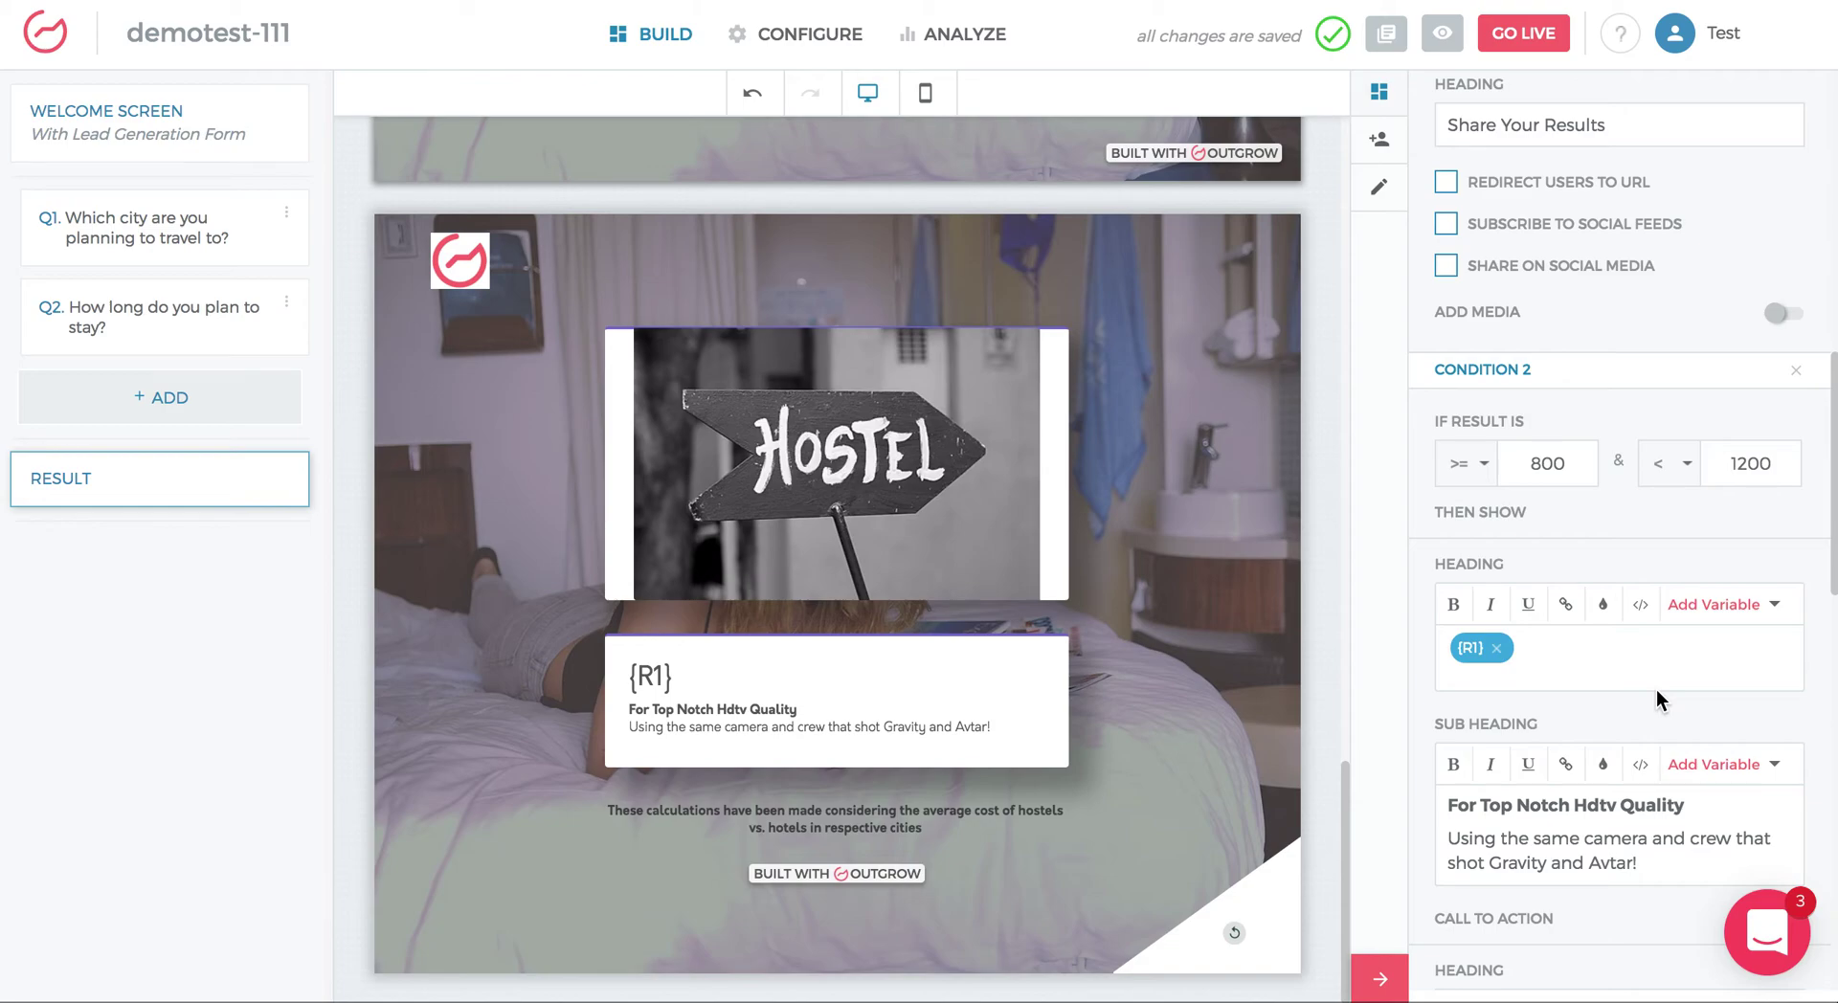
scroll(1608, 353, "up", 5)
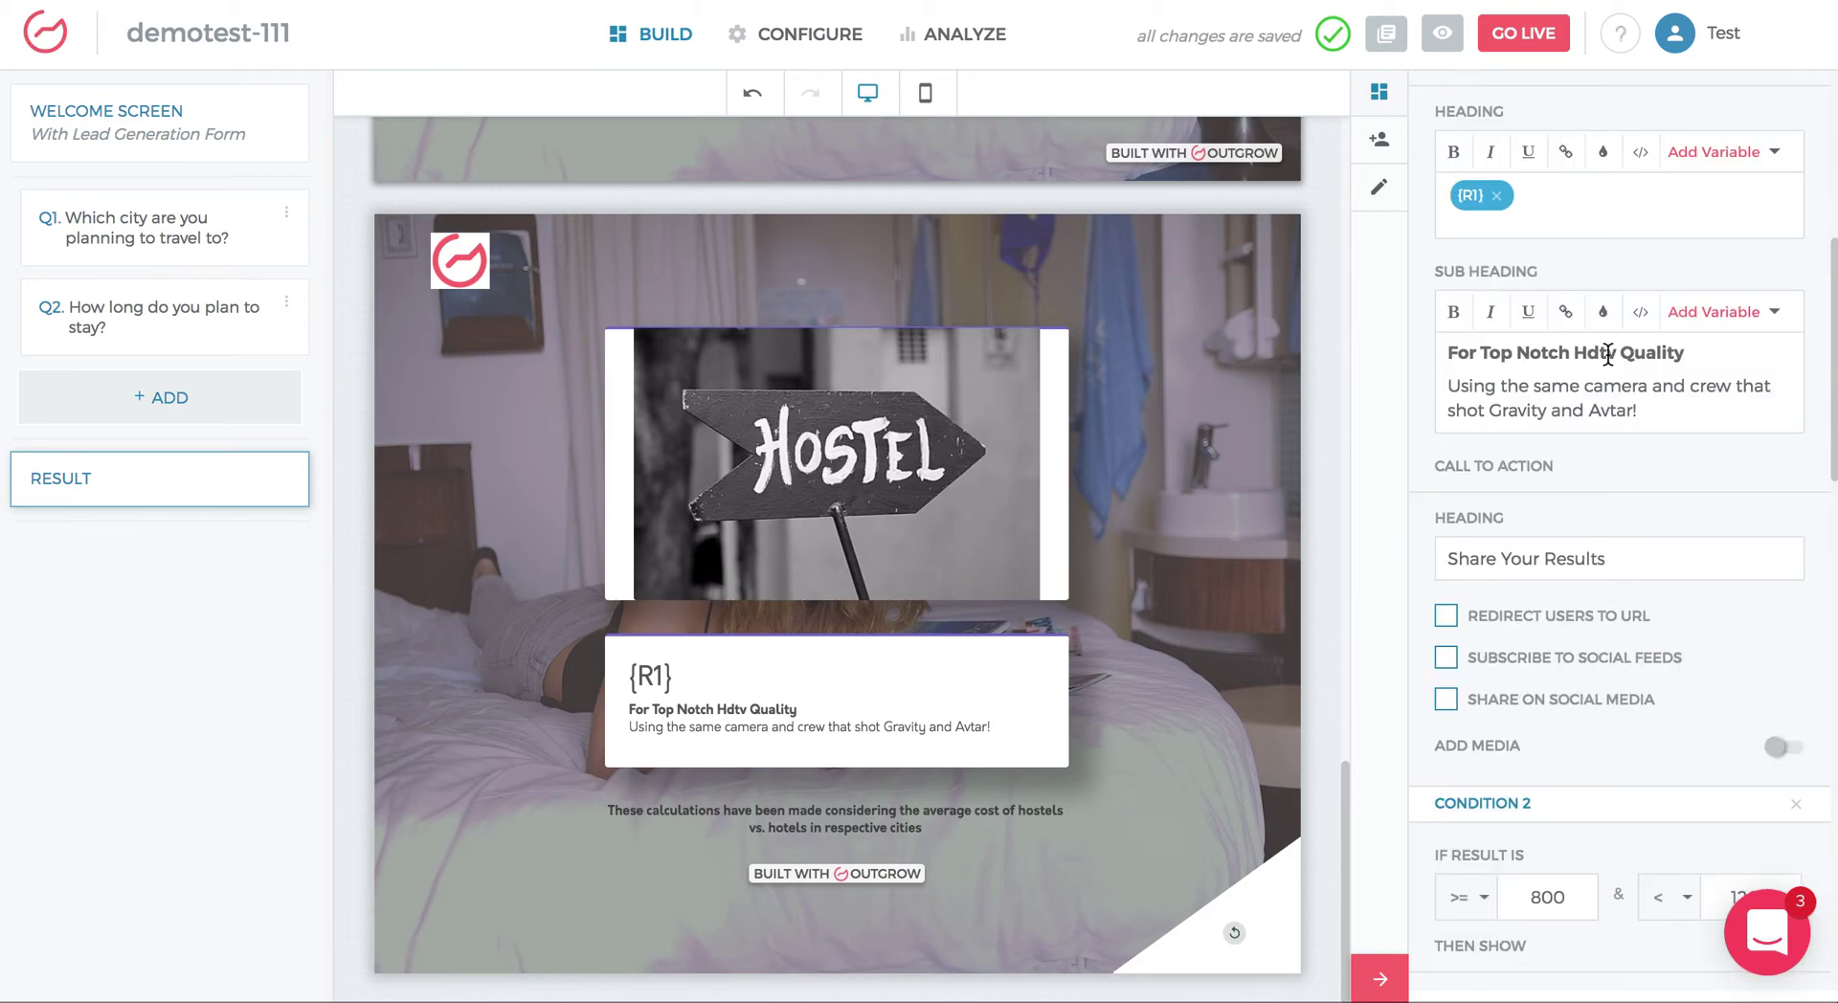
scroll(1610, 383, "up", 2)
left_click_drag(1649, 500, 1441, 438)
Step: Clear Condition 1's sub heading and make its heading 'You only save {R1} - this is less than average'
scroll(1636, 546, "up", 1)
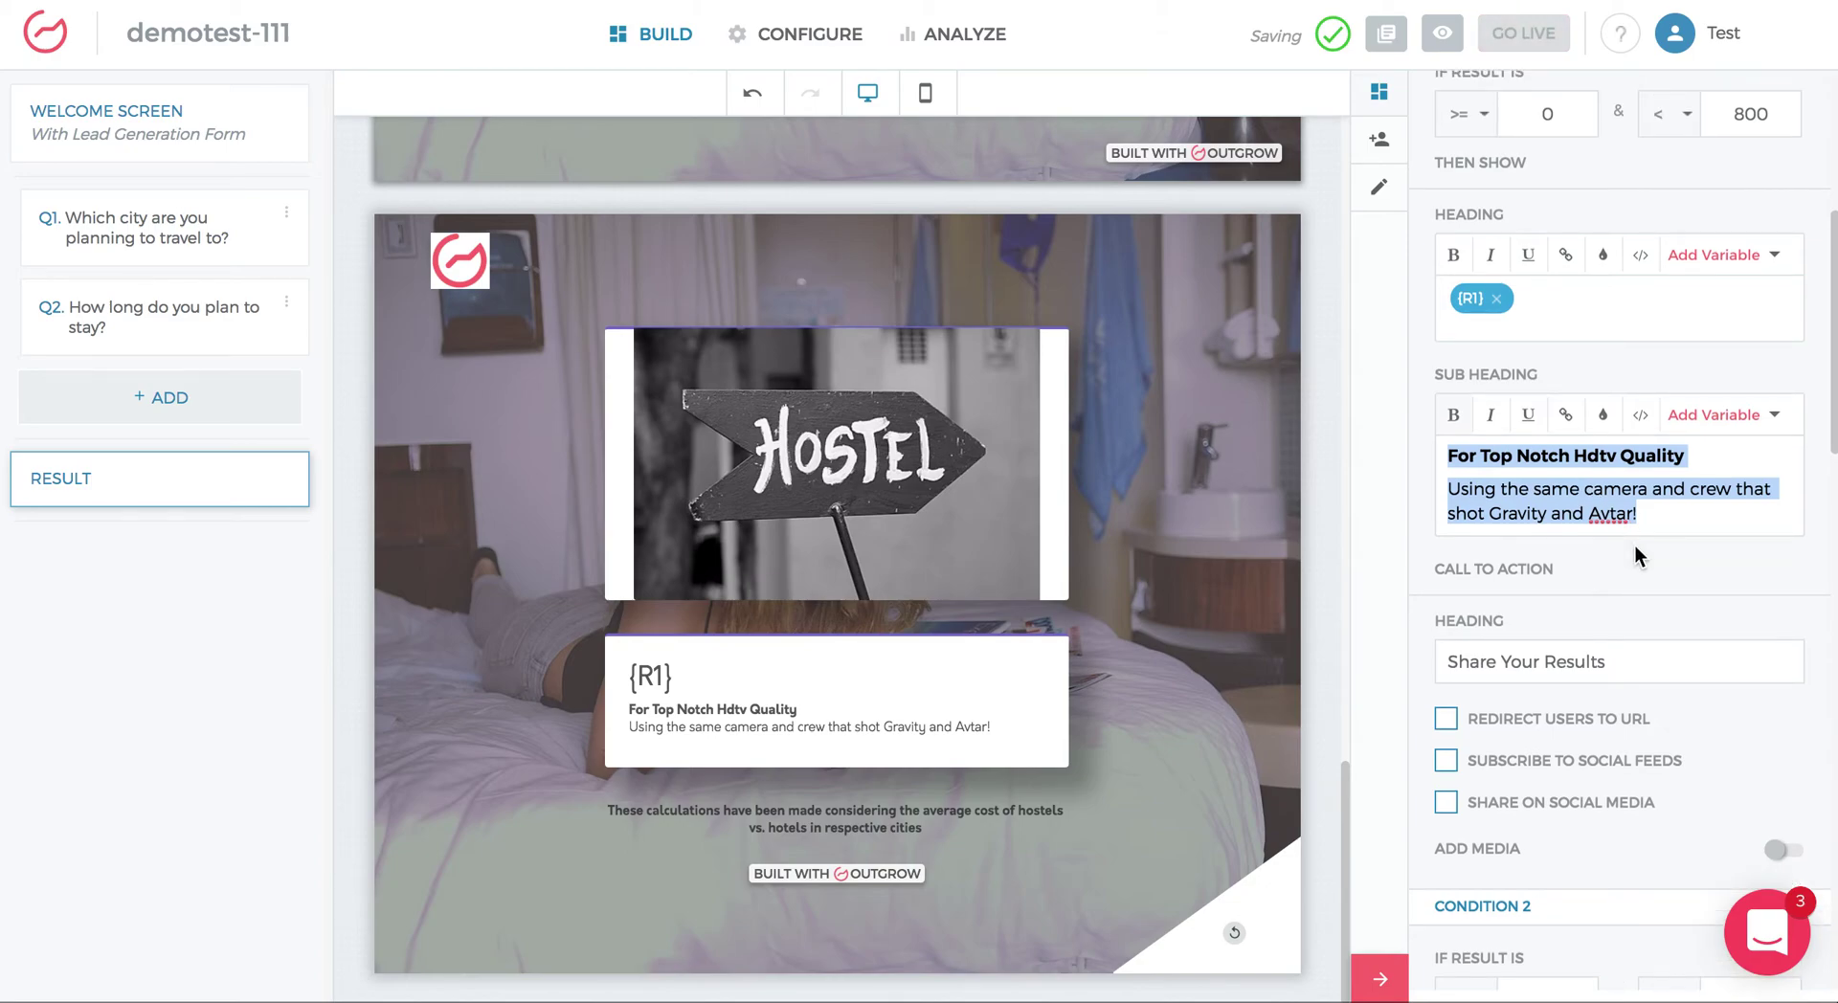
type("You only save")
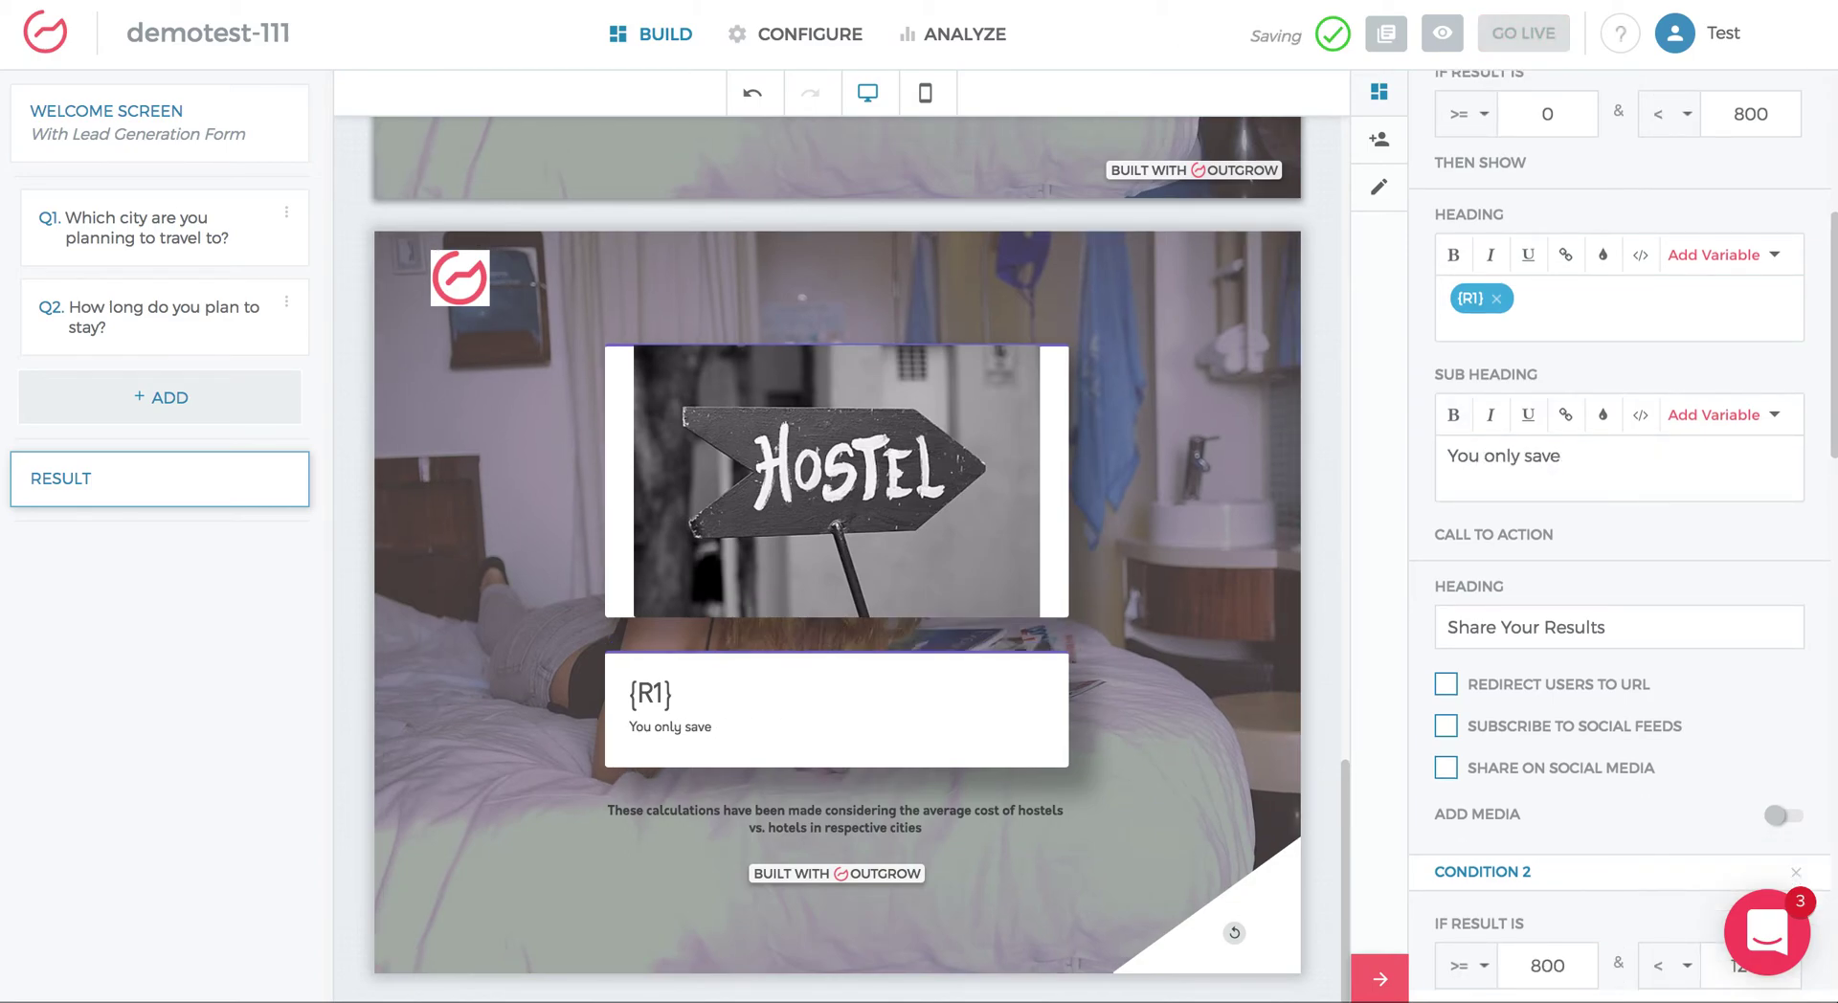
key("ctrl+a")
key("BackSpace")
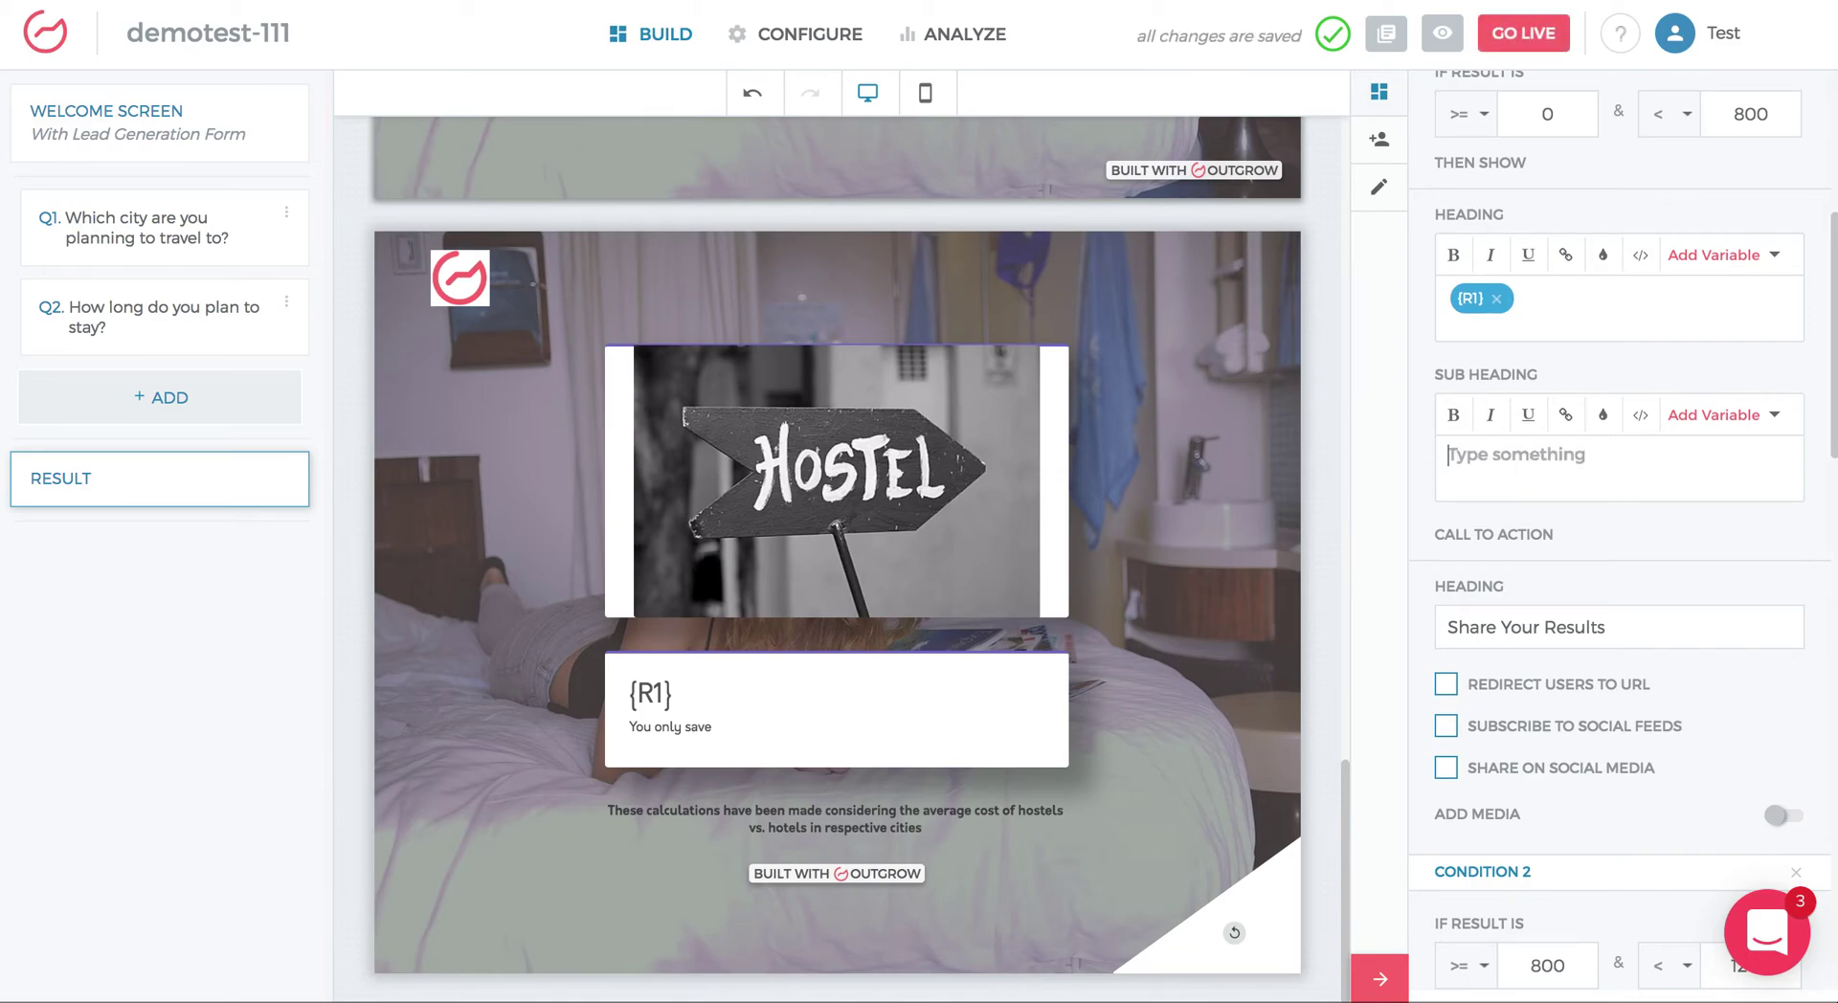
left_click(1445, 300)
type("You only save")
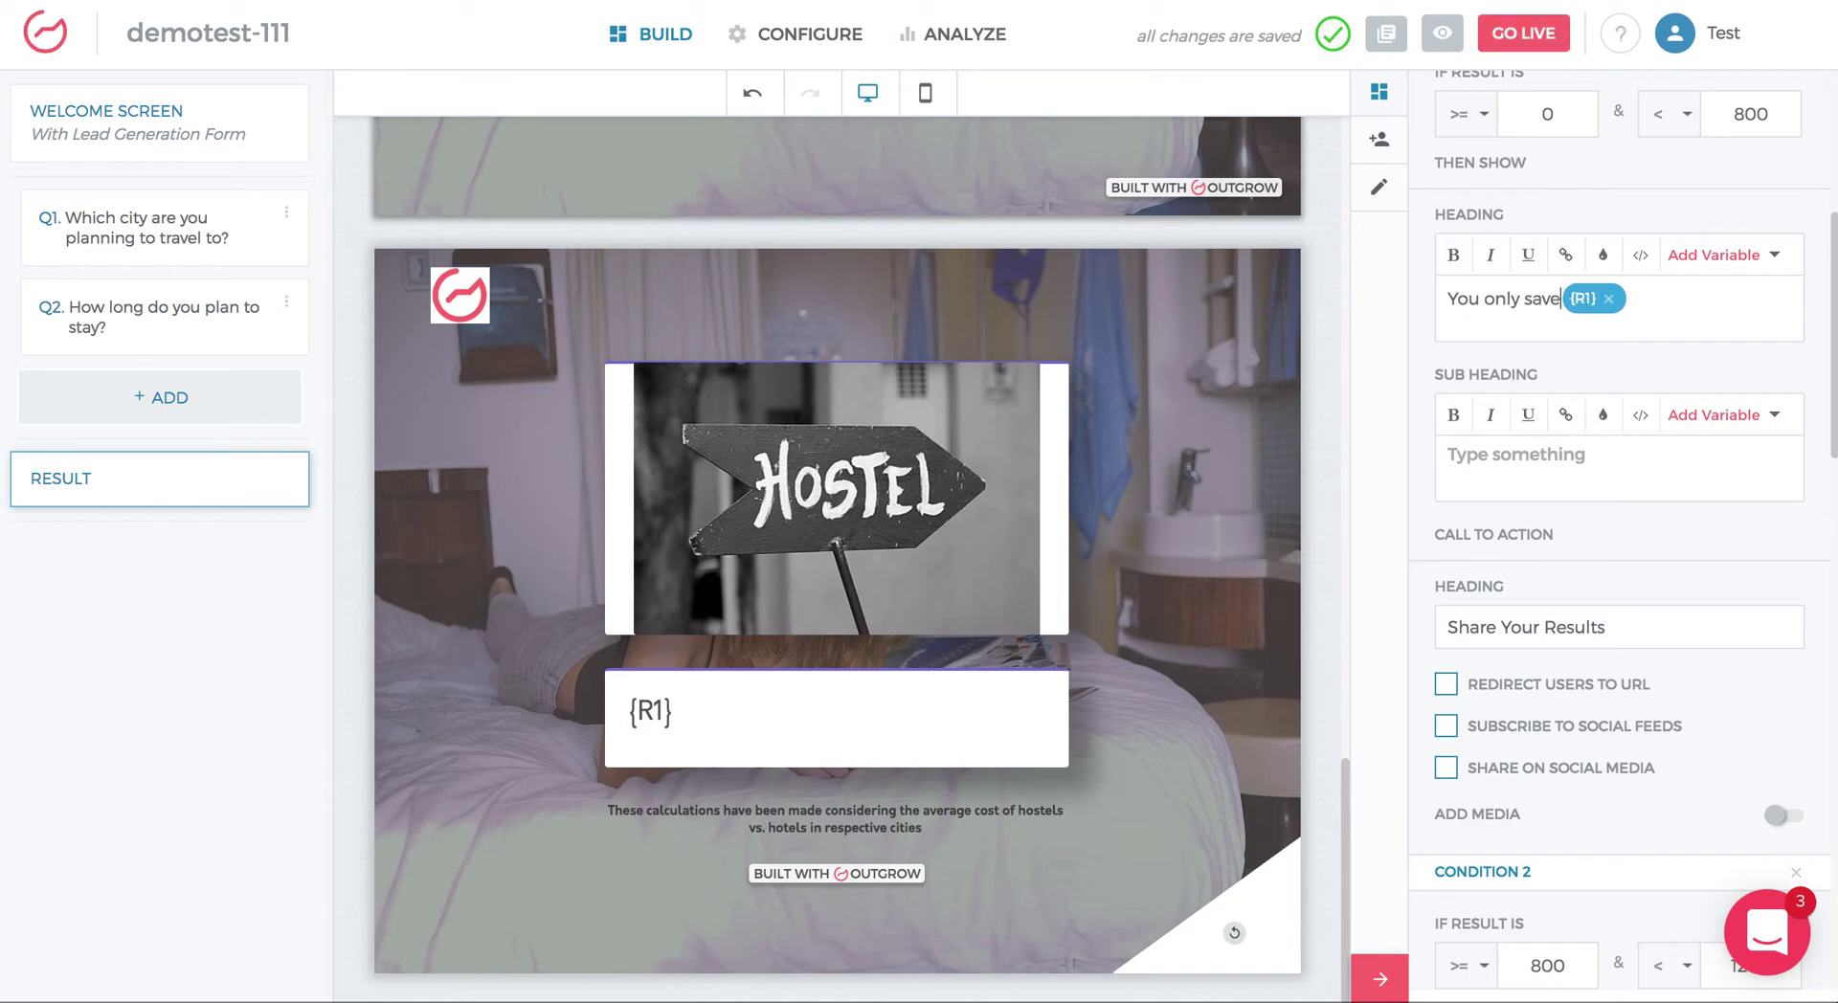
key("End")
type("- this is")
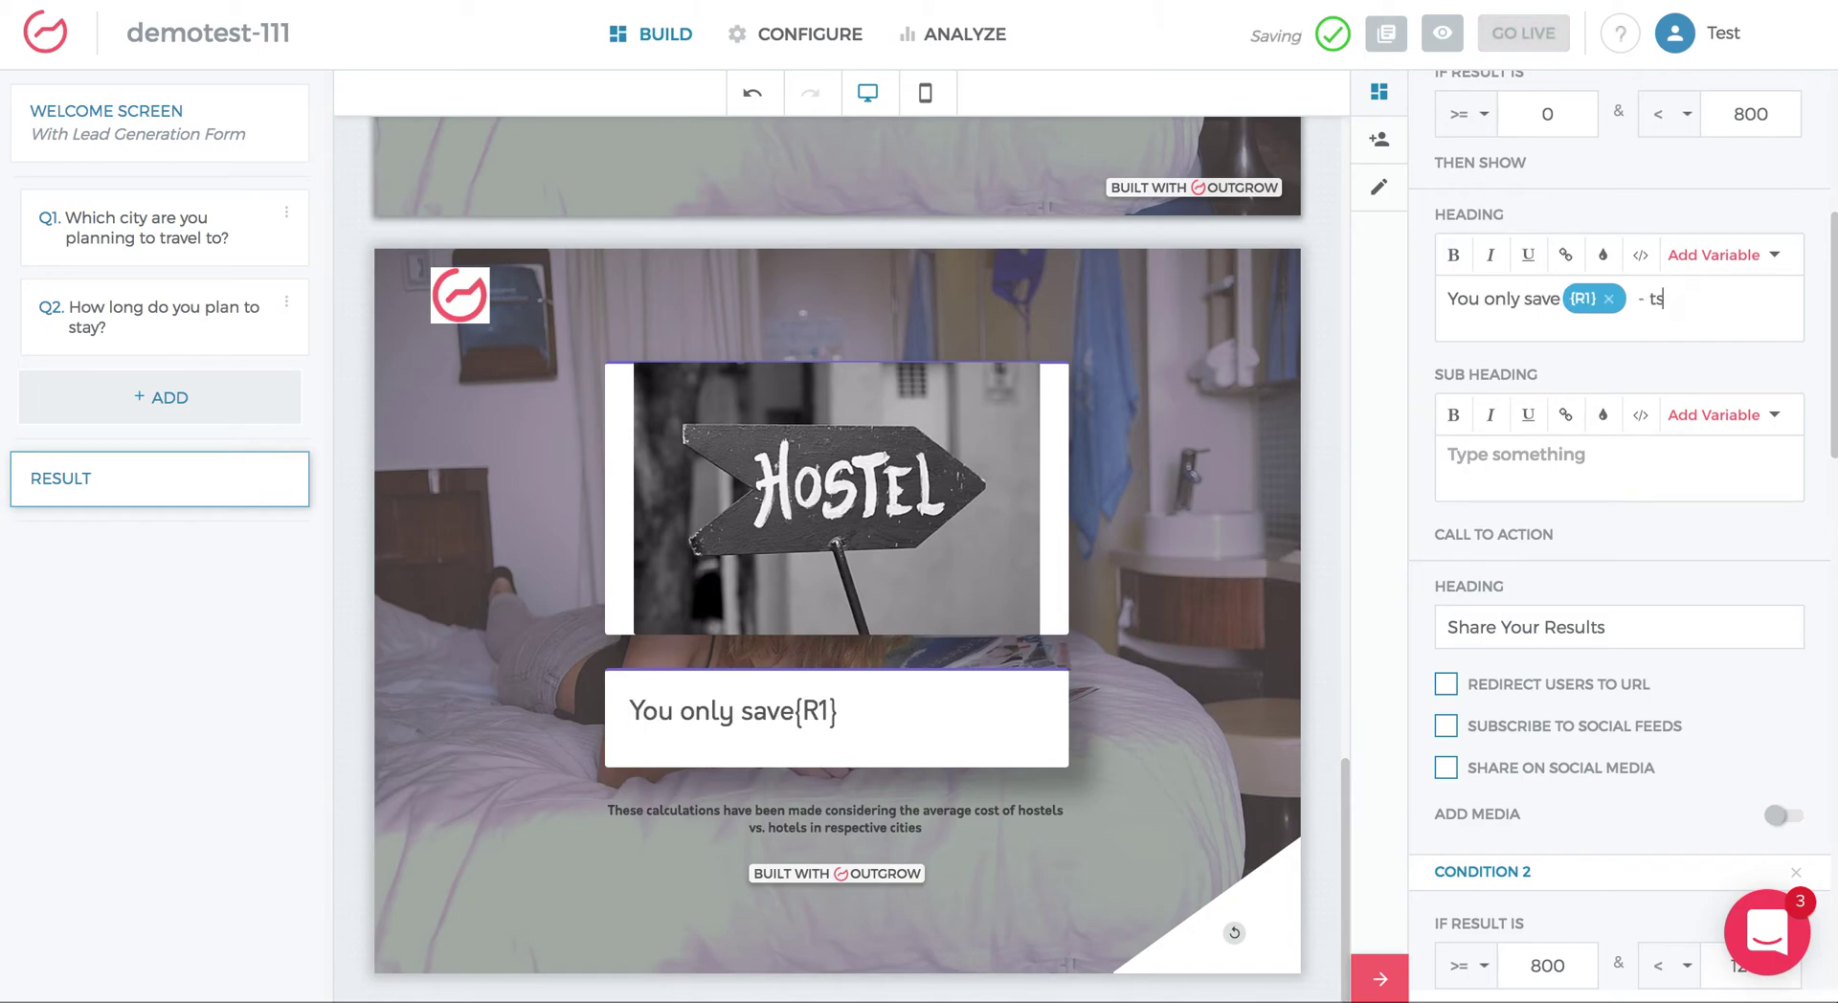
type(" less than average")
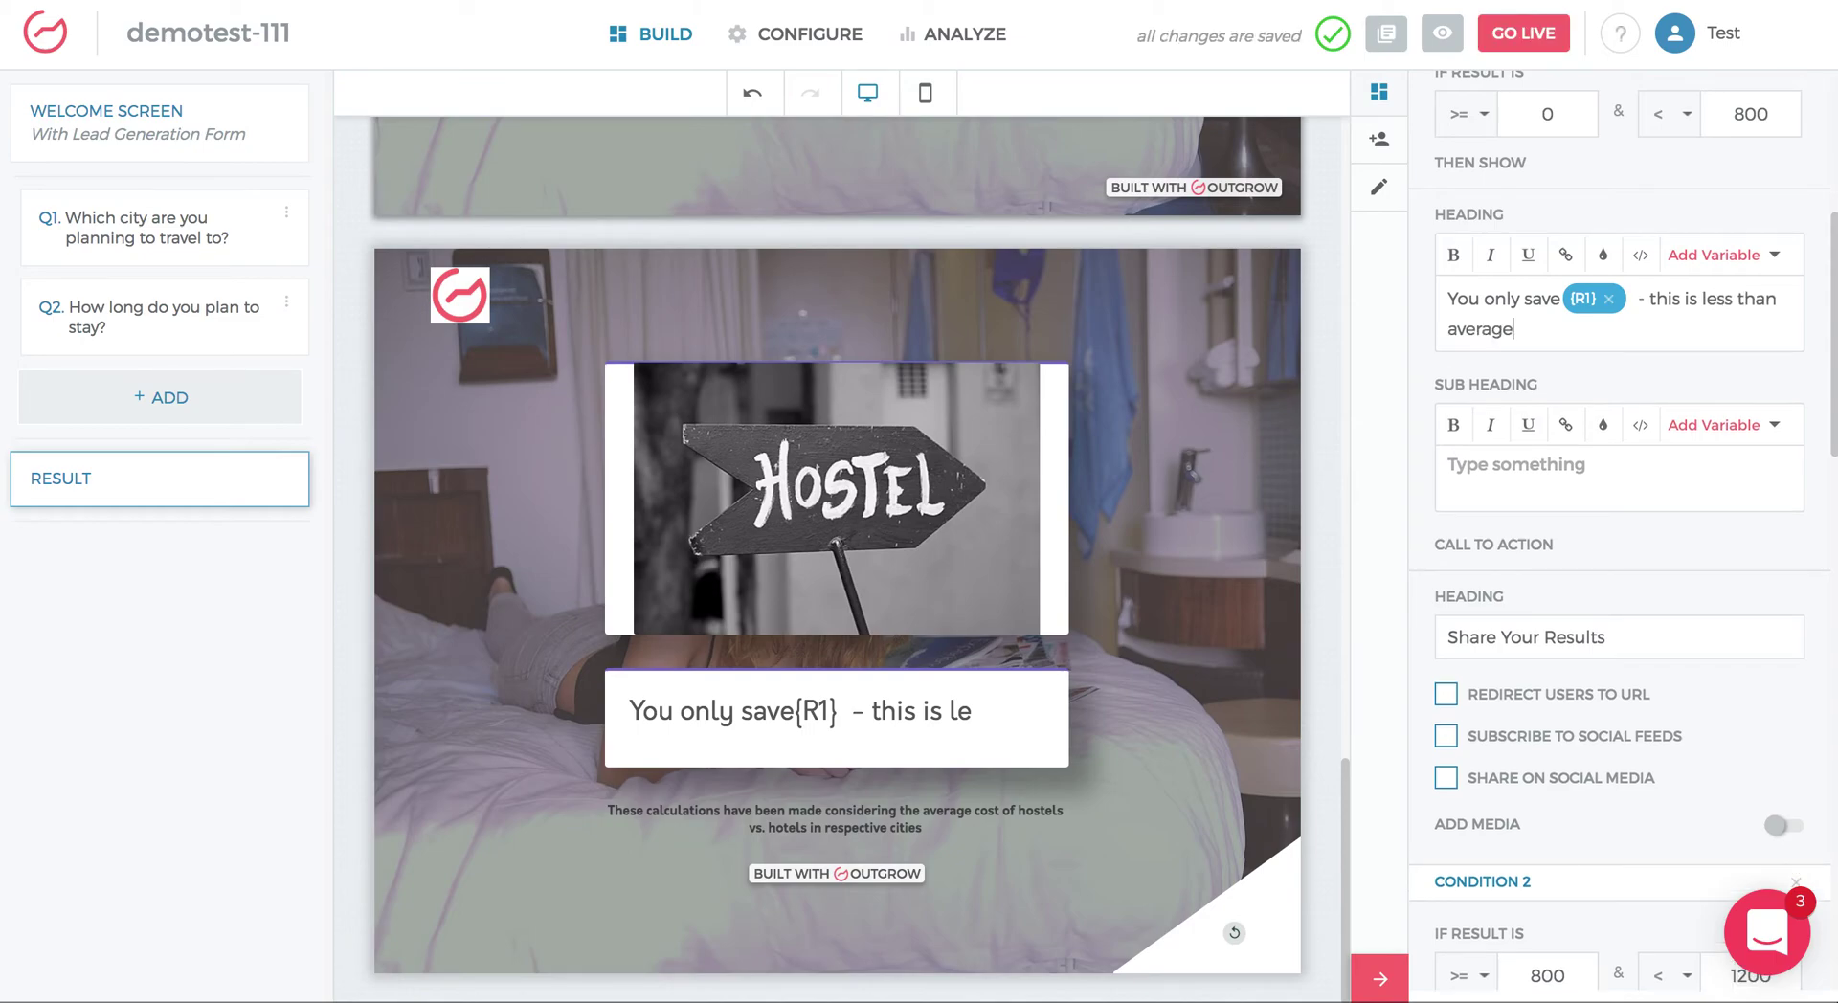
scroll(1645, 566, "down", 6)
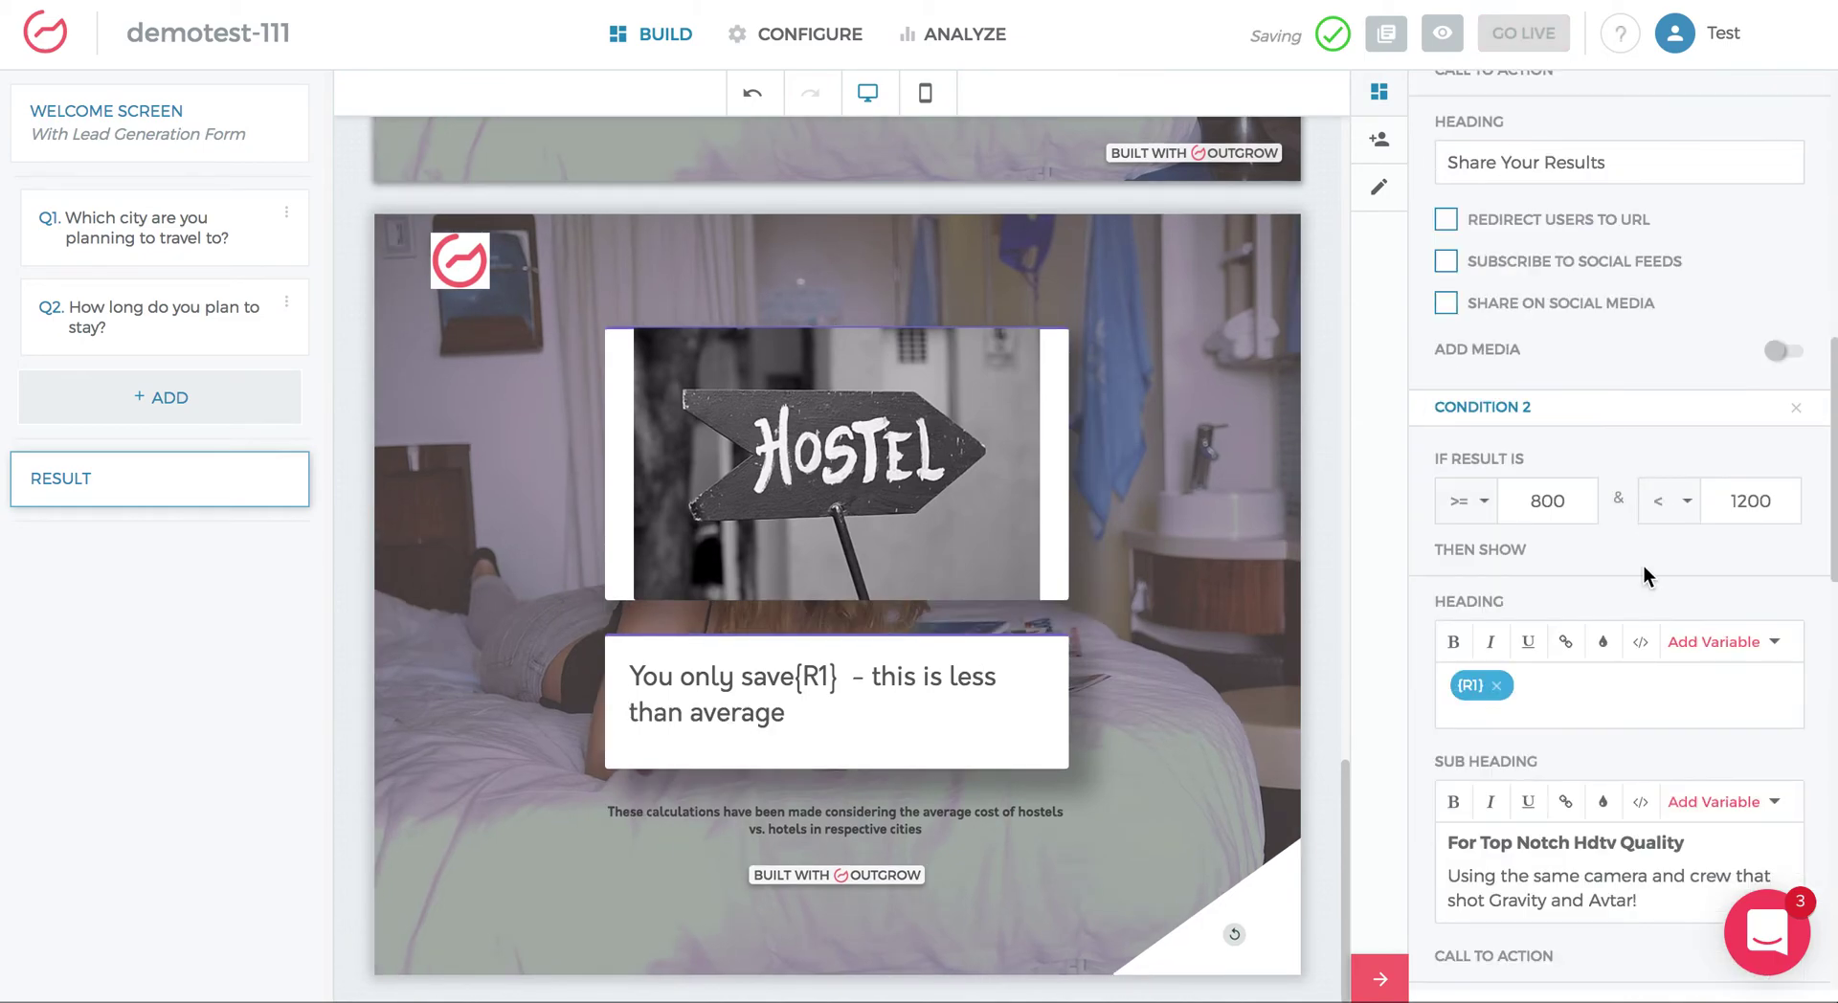
Step: Give Condition 2 the heading ending '- this is average' and sub heading 'Reasonable amount of savings'
left_click(1578, 541)
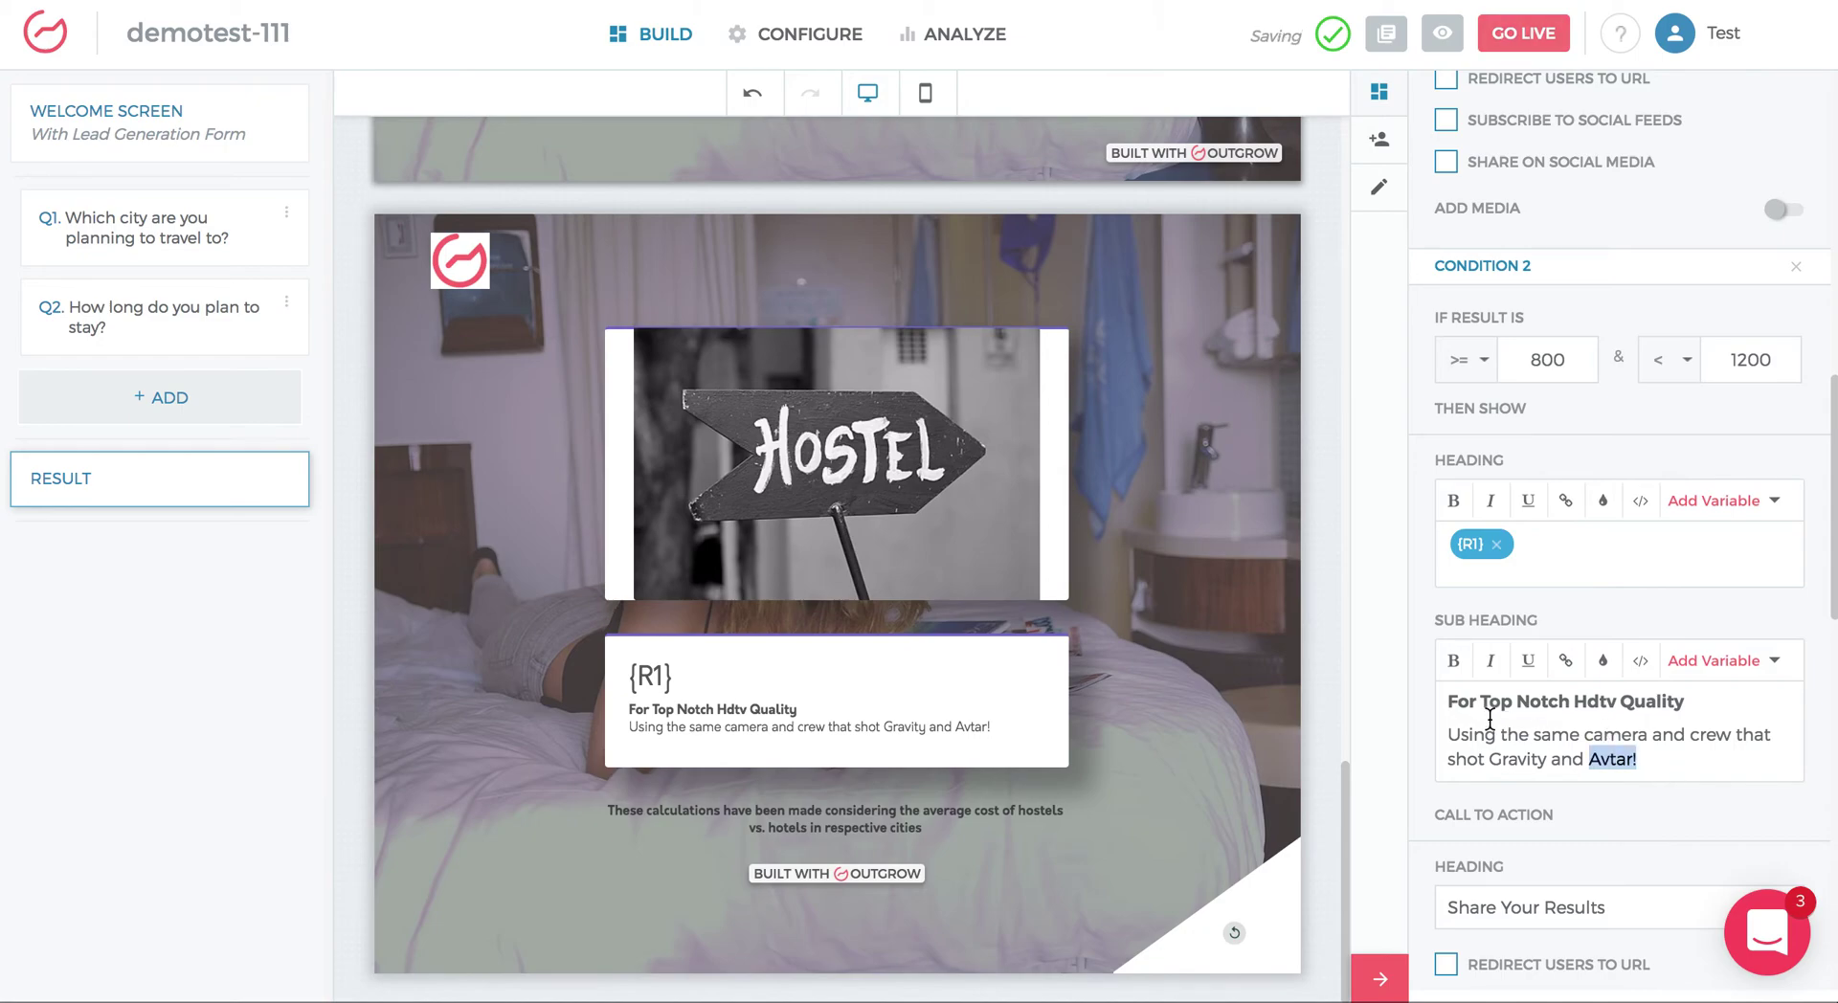
left_click_drag(1639, 763, 1446, 697)
key("BackSpace")
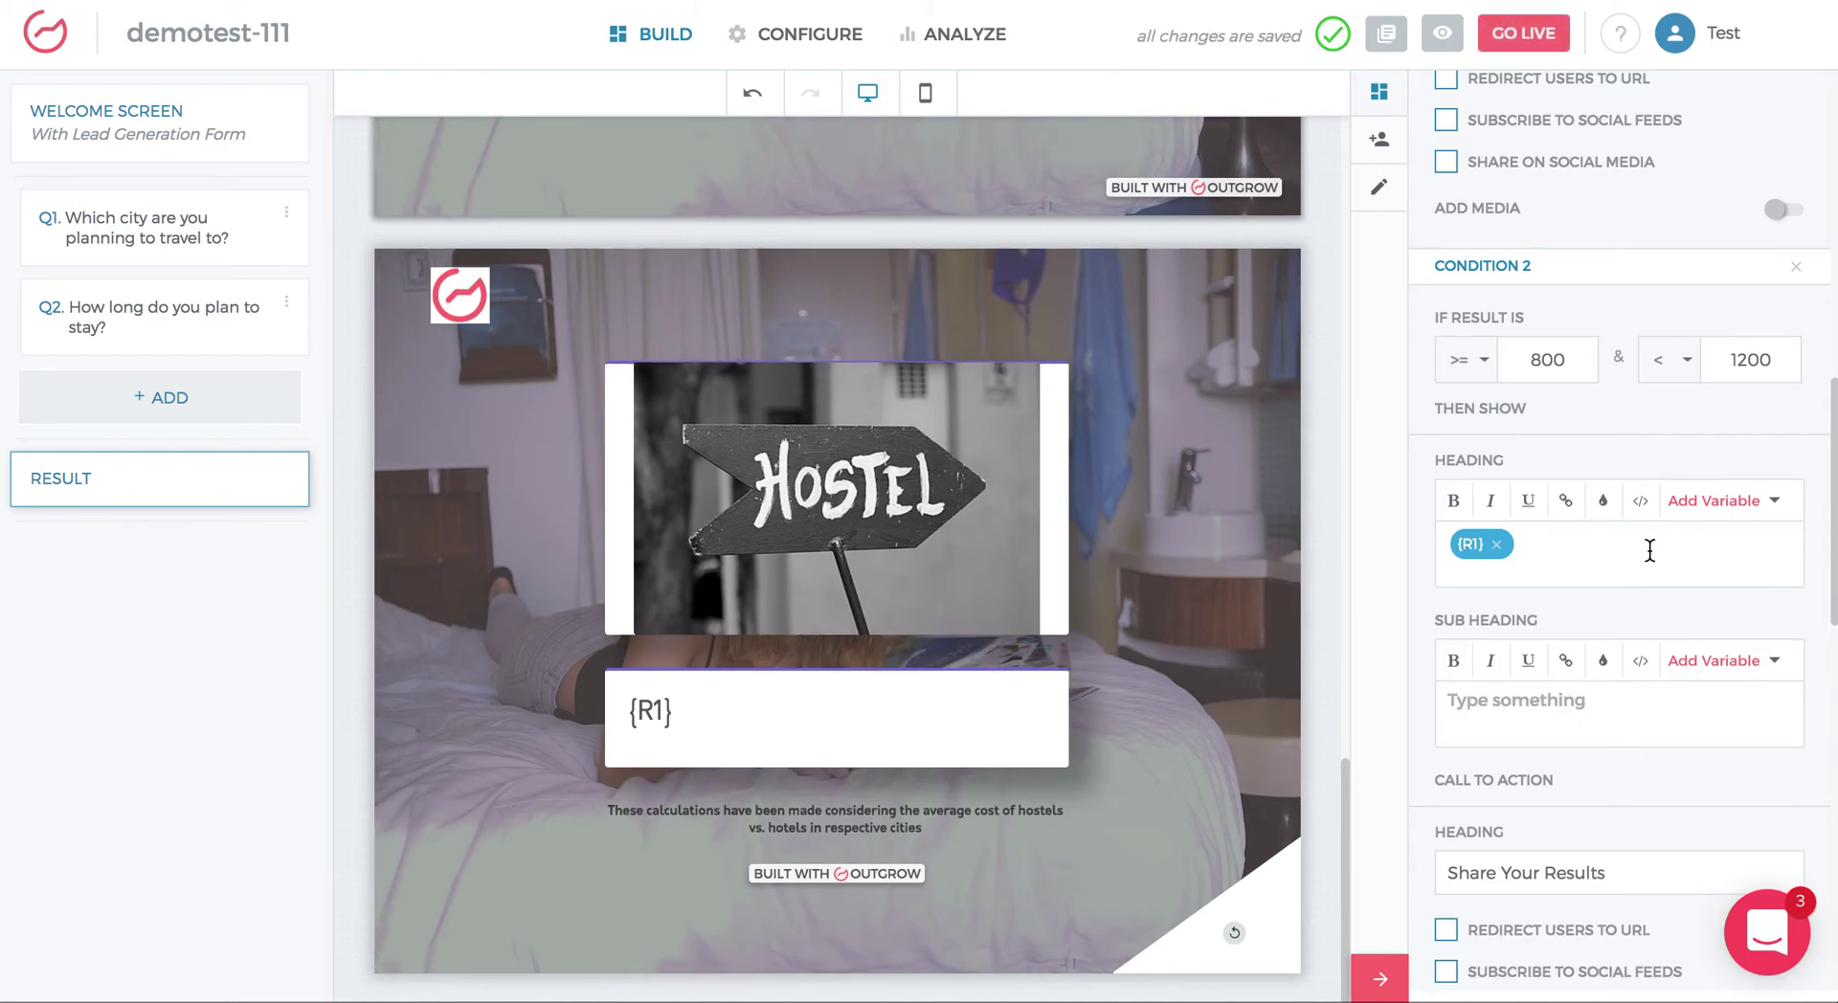
type("- thi")
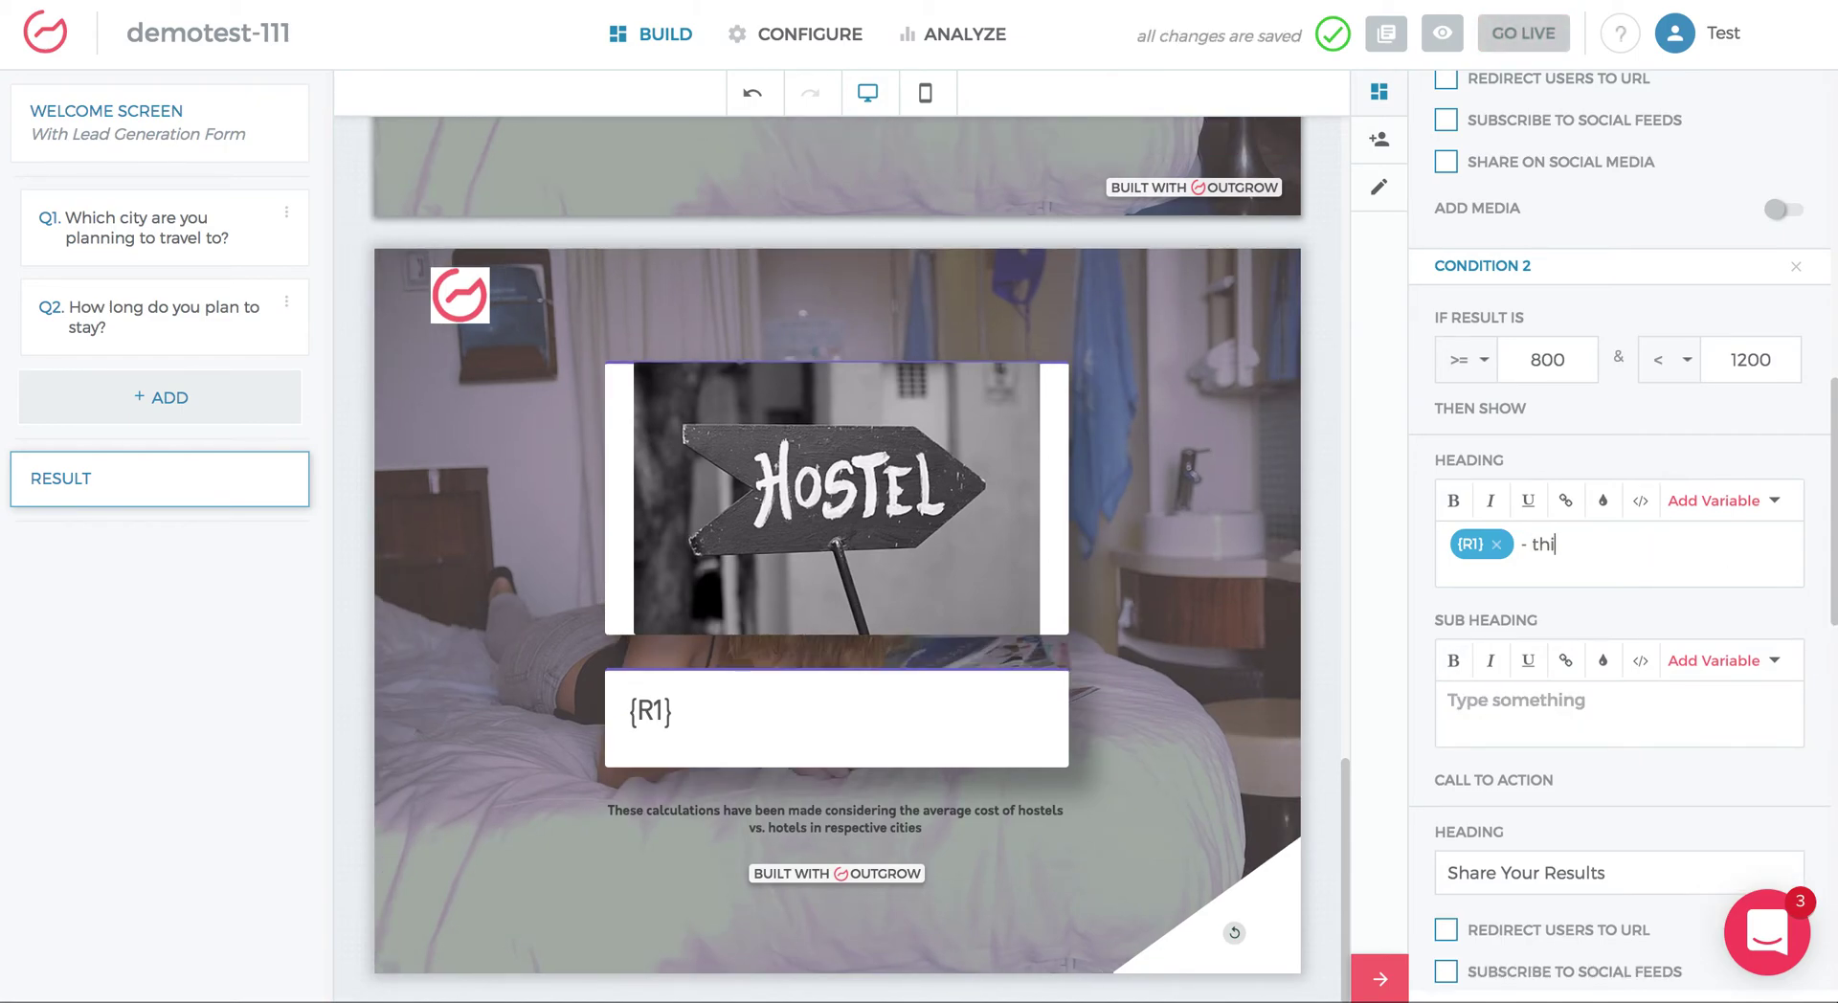
type("s is average")
left_click(1612, 708)
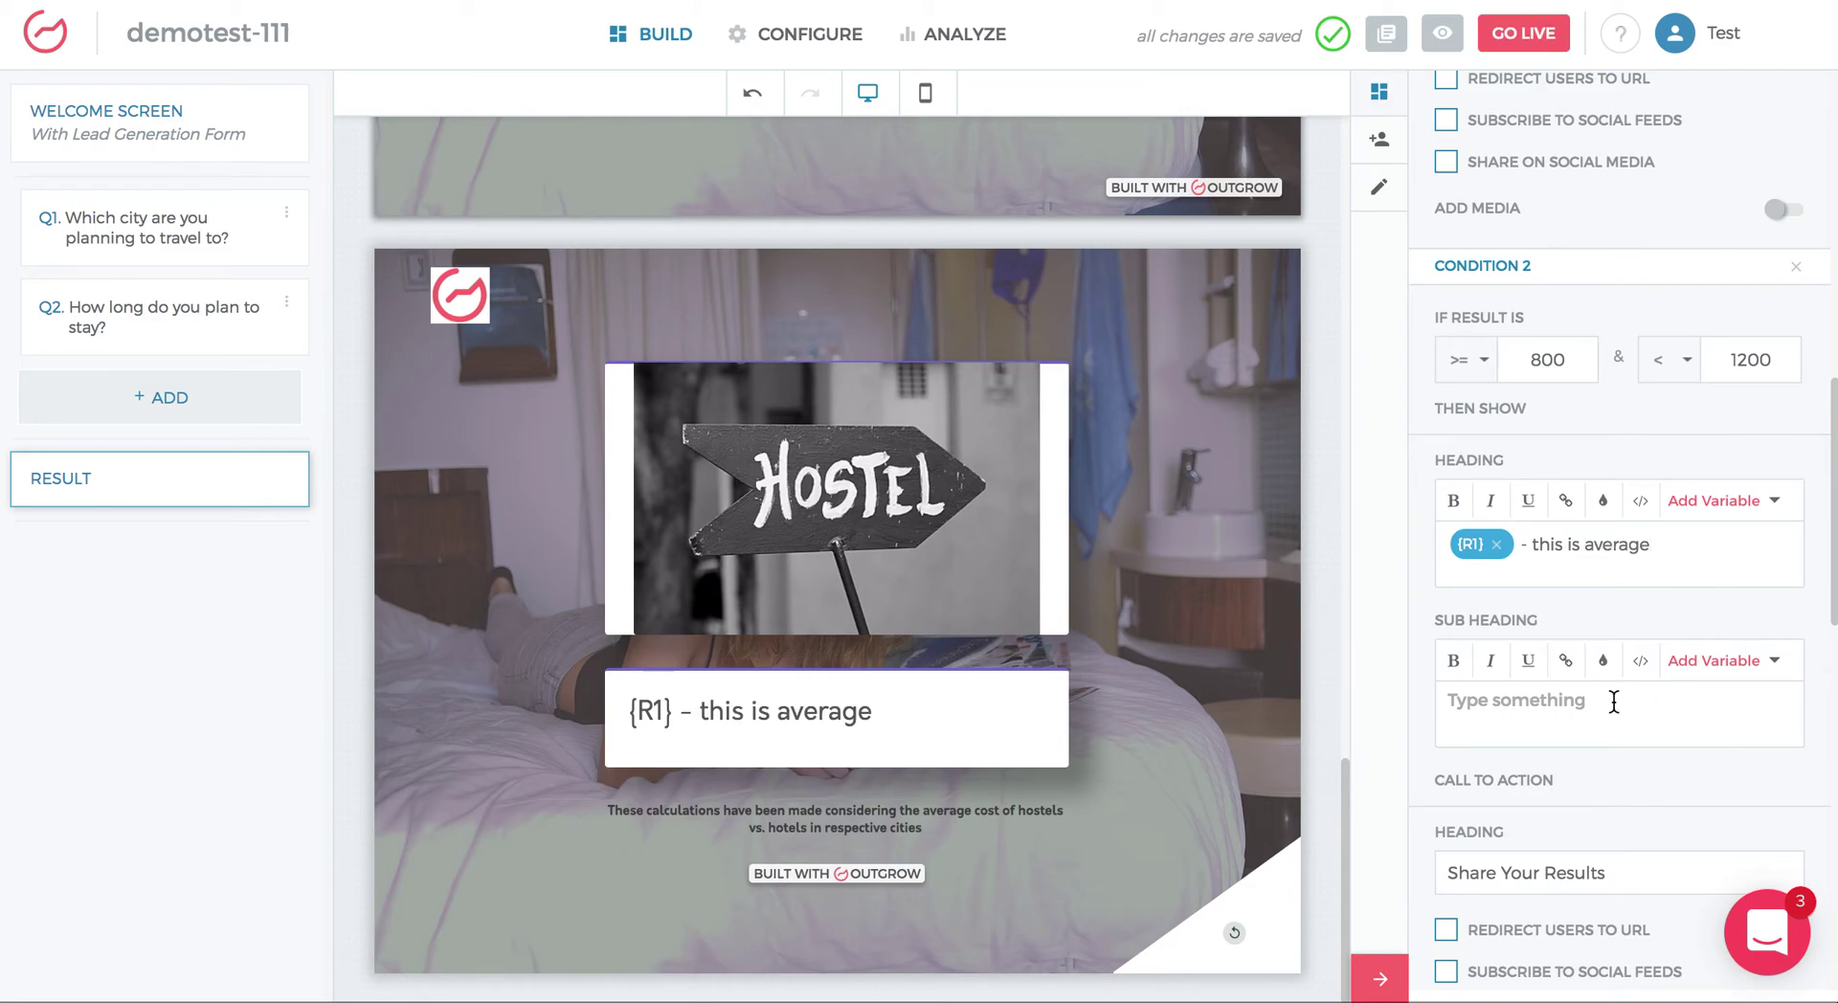
type("Reasonable amount of savings")
Step: Give Condition 3 the sub heading 'Amazing result - huge savings' and enable its URL redirect
scroll(1618, 670, "down", 10)
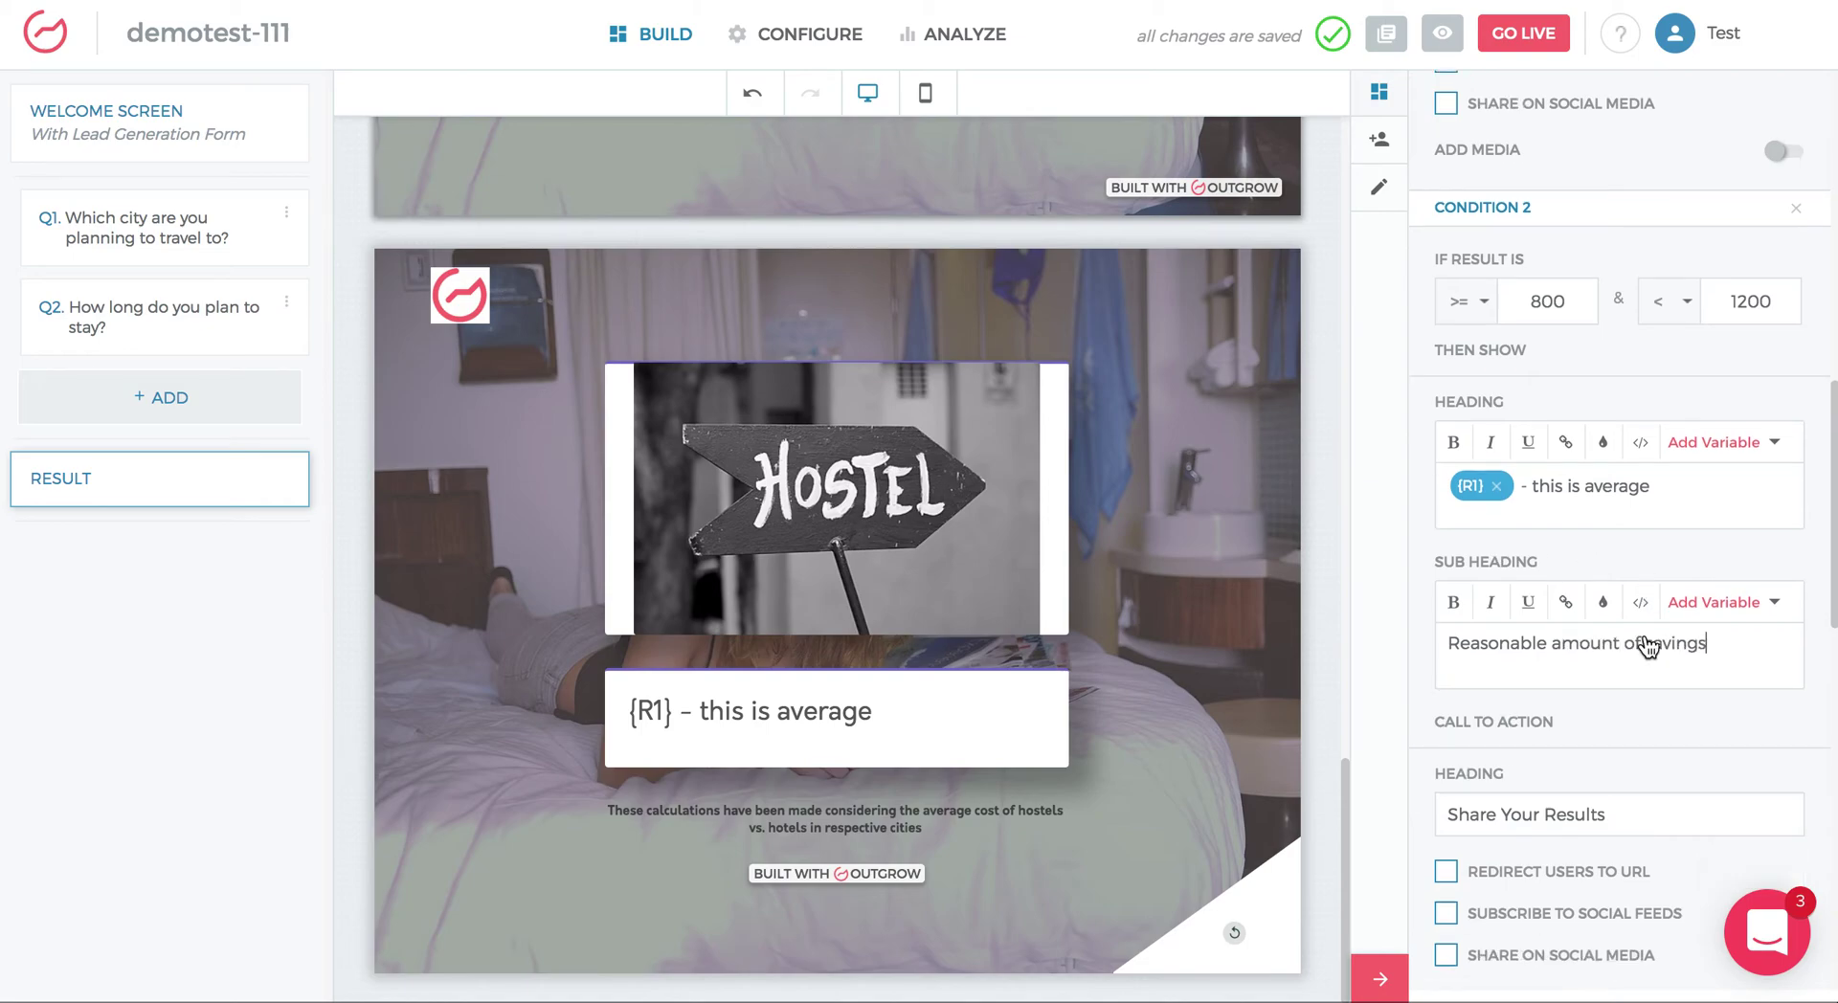
scroll(1606, 776, "down", 5)
scroll(1613, 627, "up", 5)
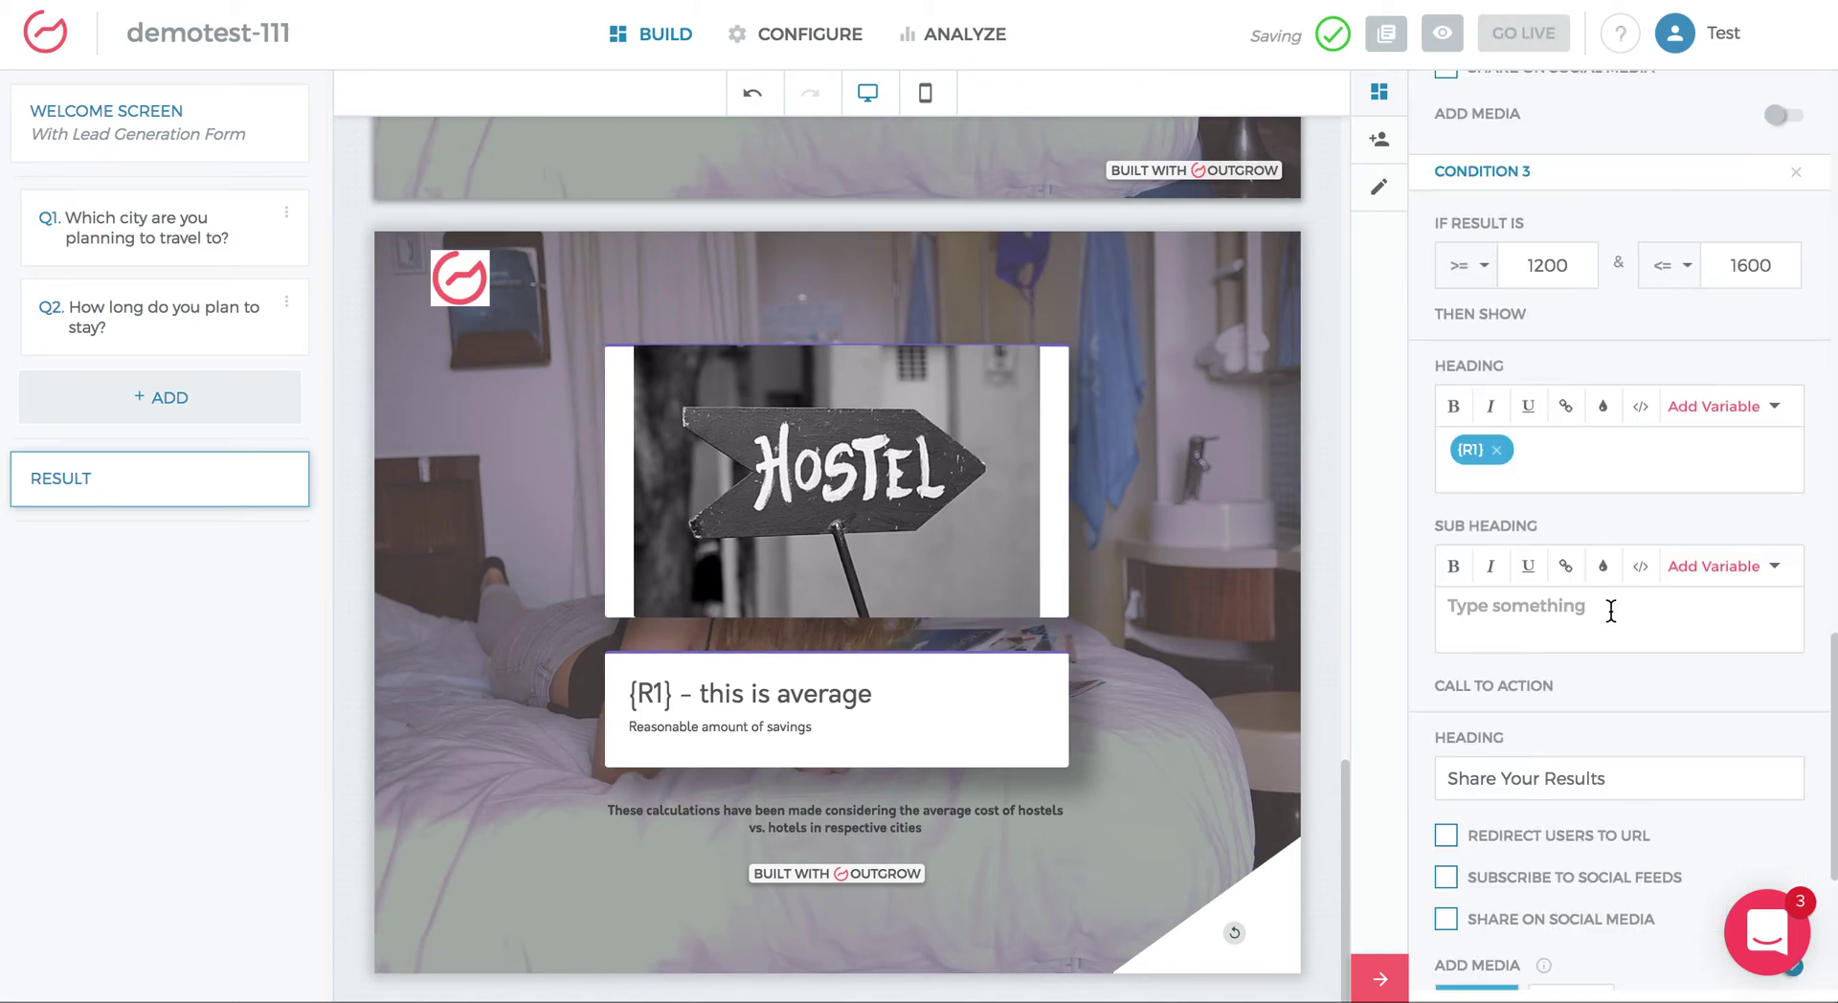
left_click(1606, 608)
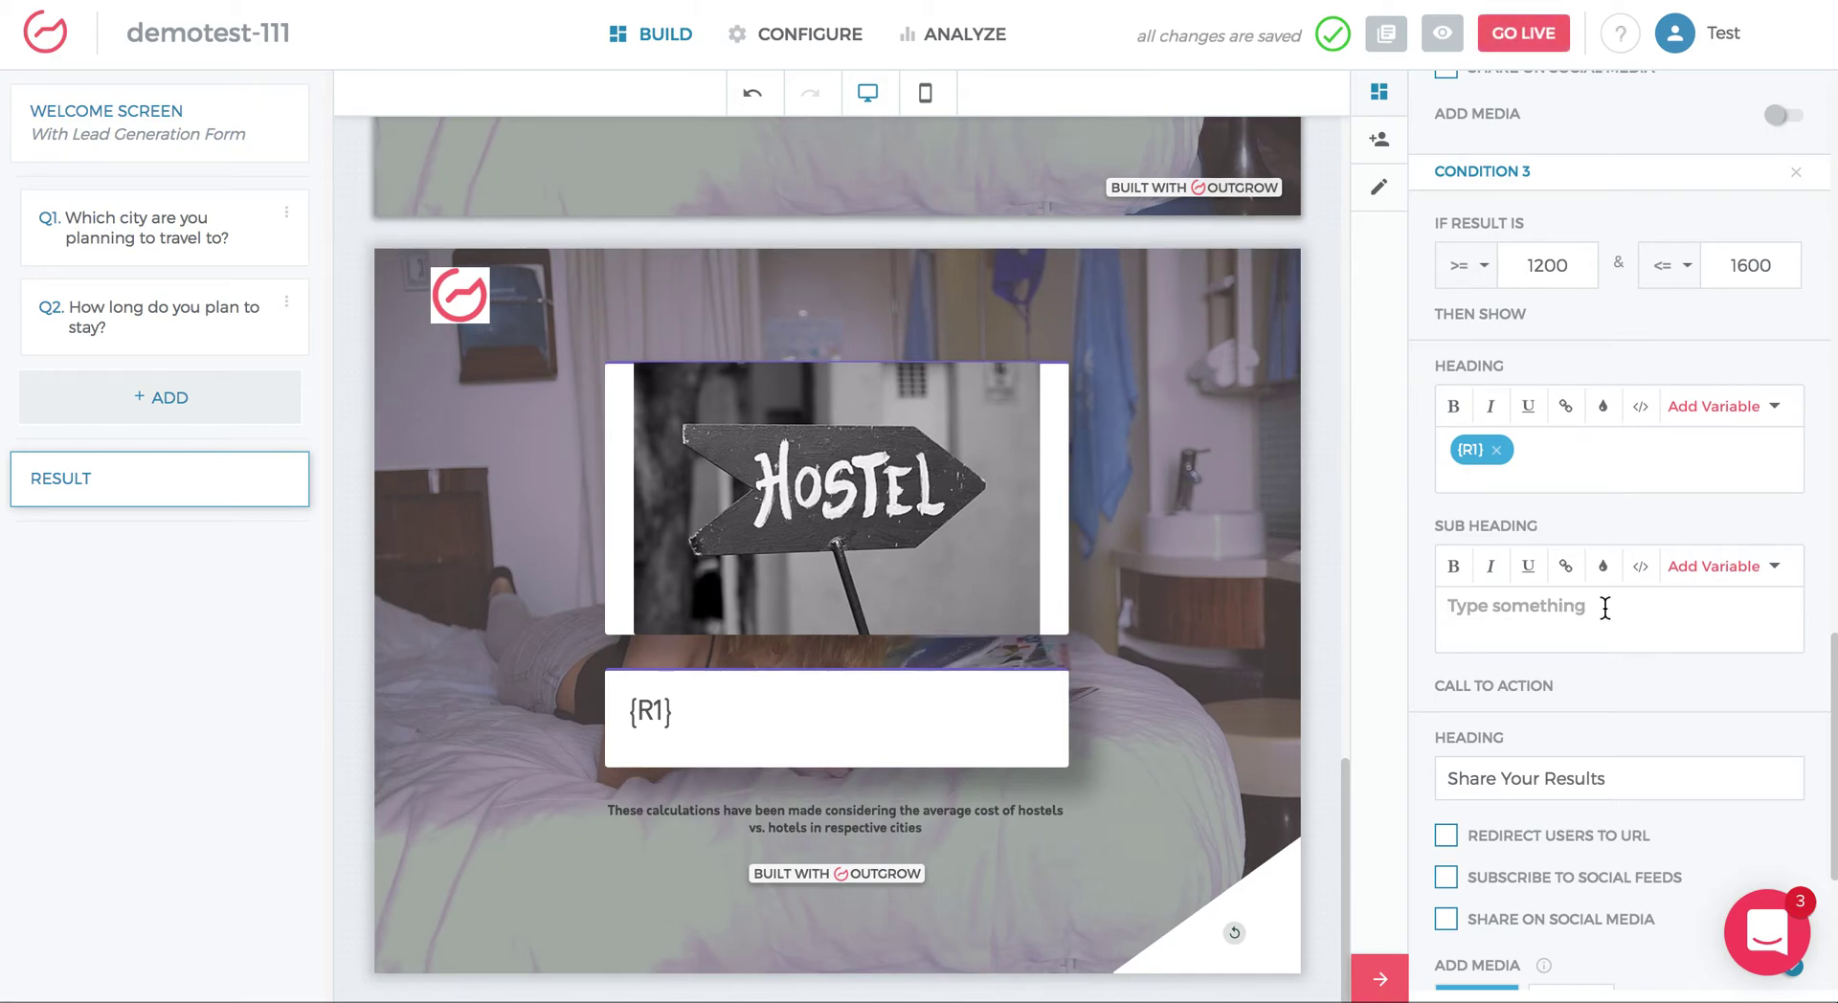
type("Amazing")
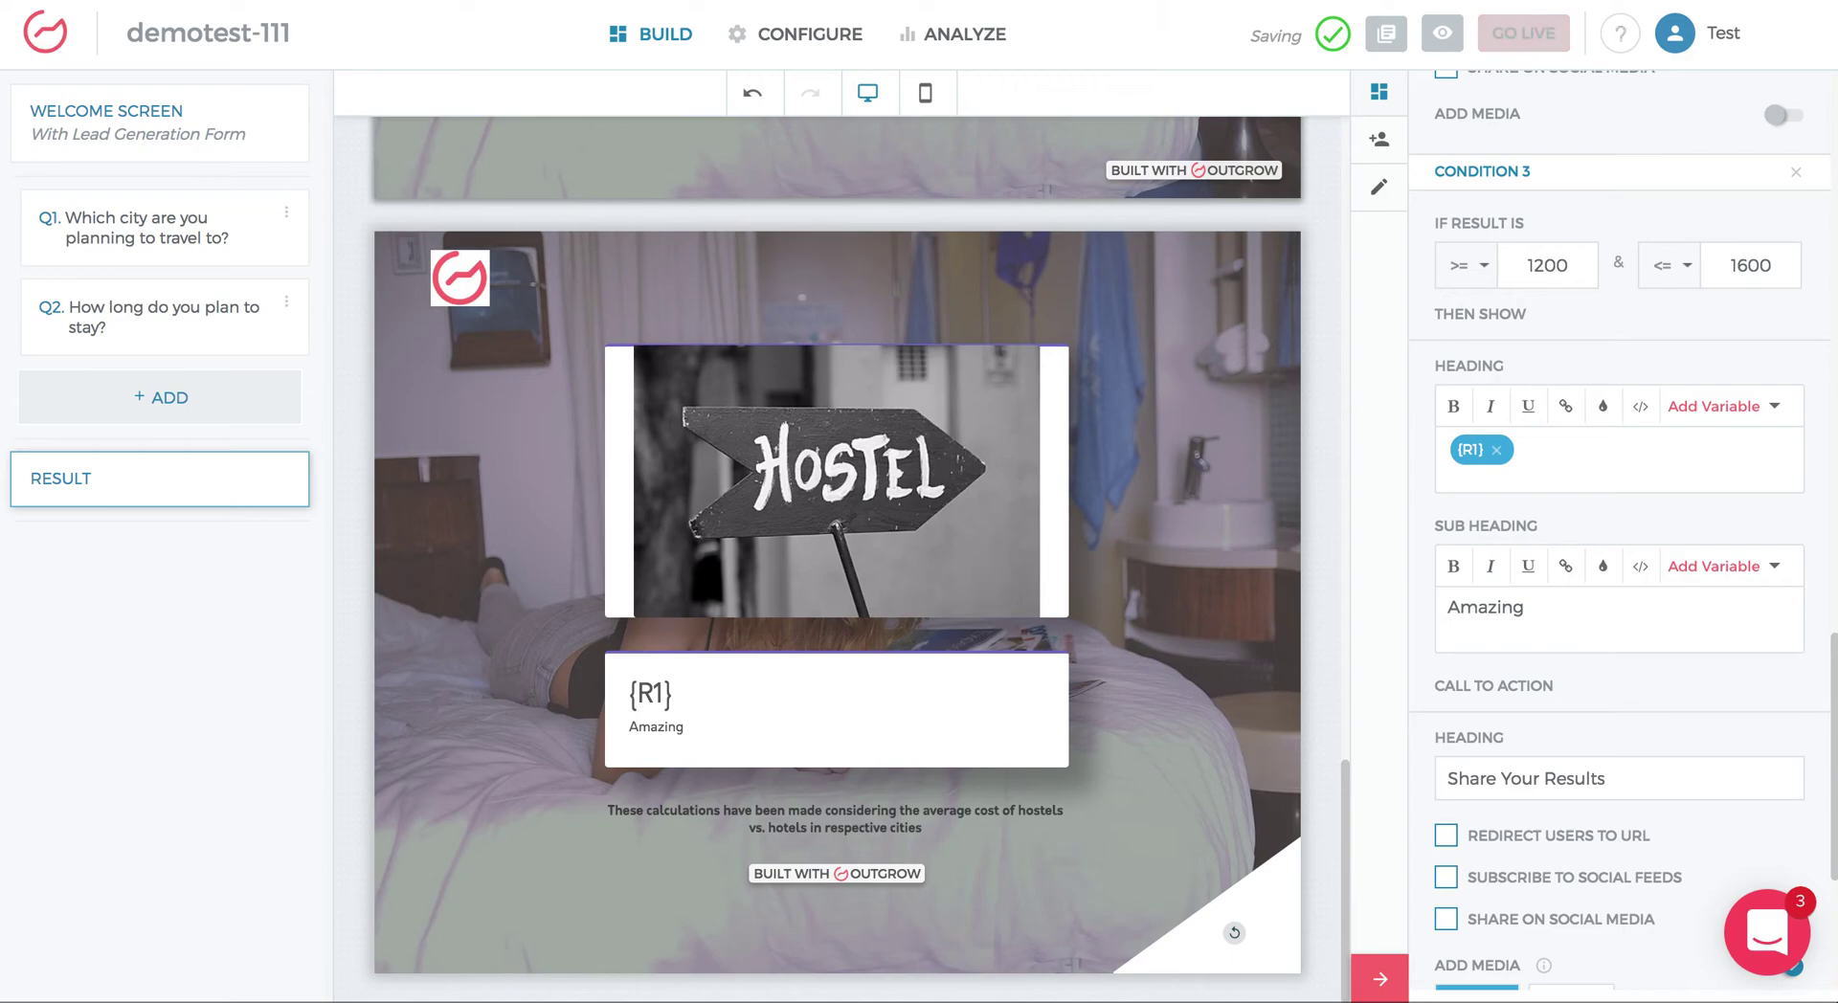
type(" result")
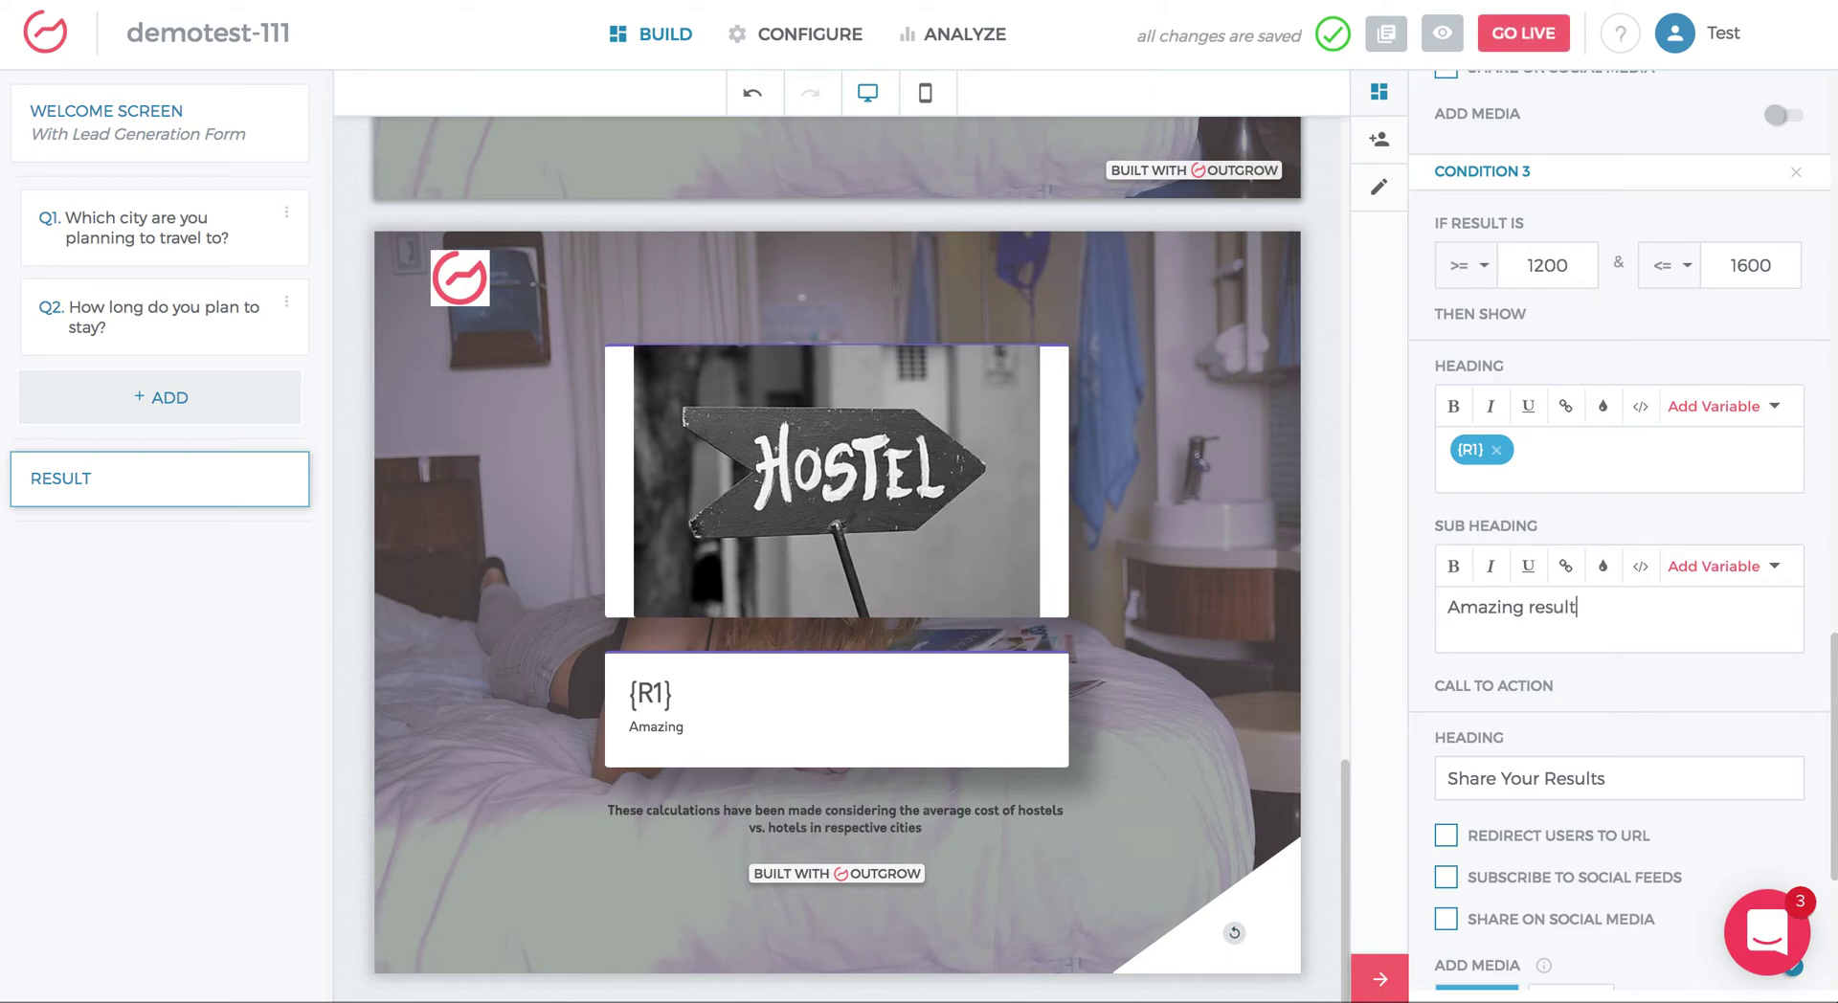
type(" - huge savings")
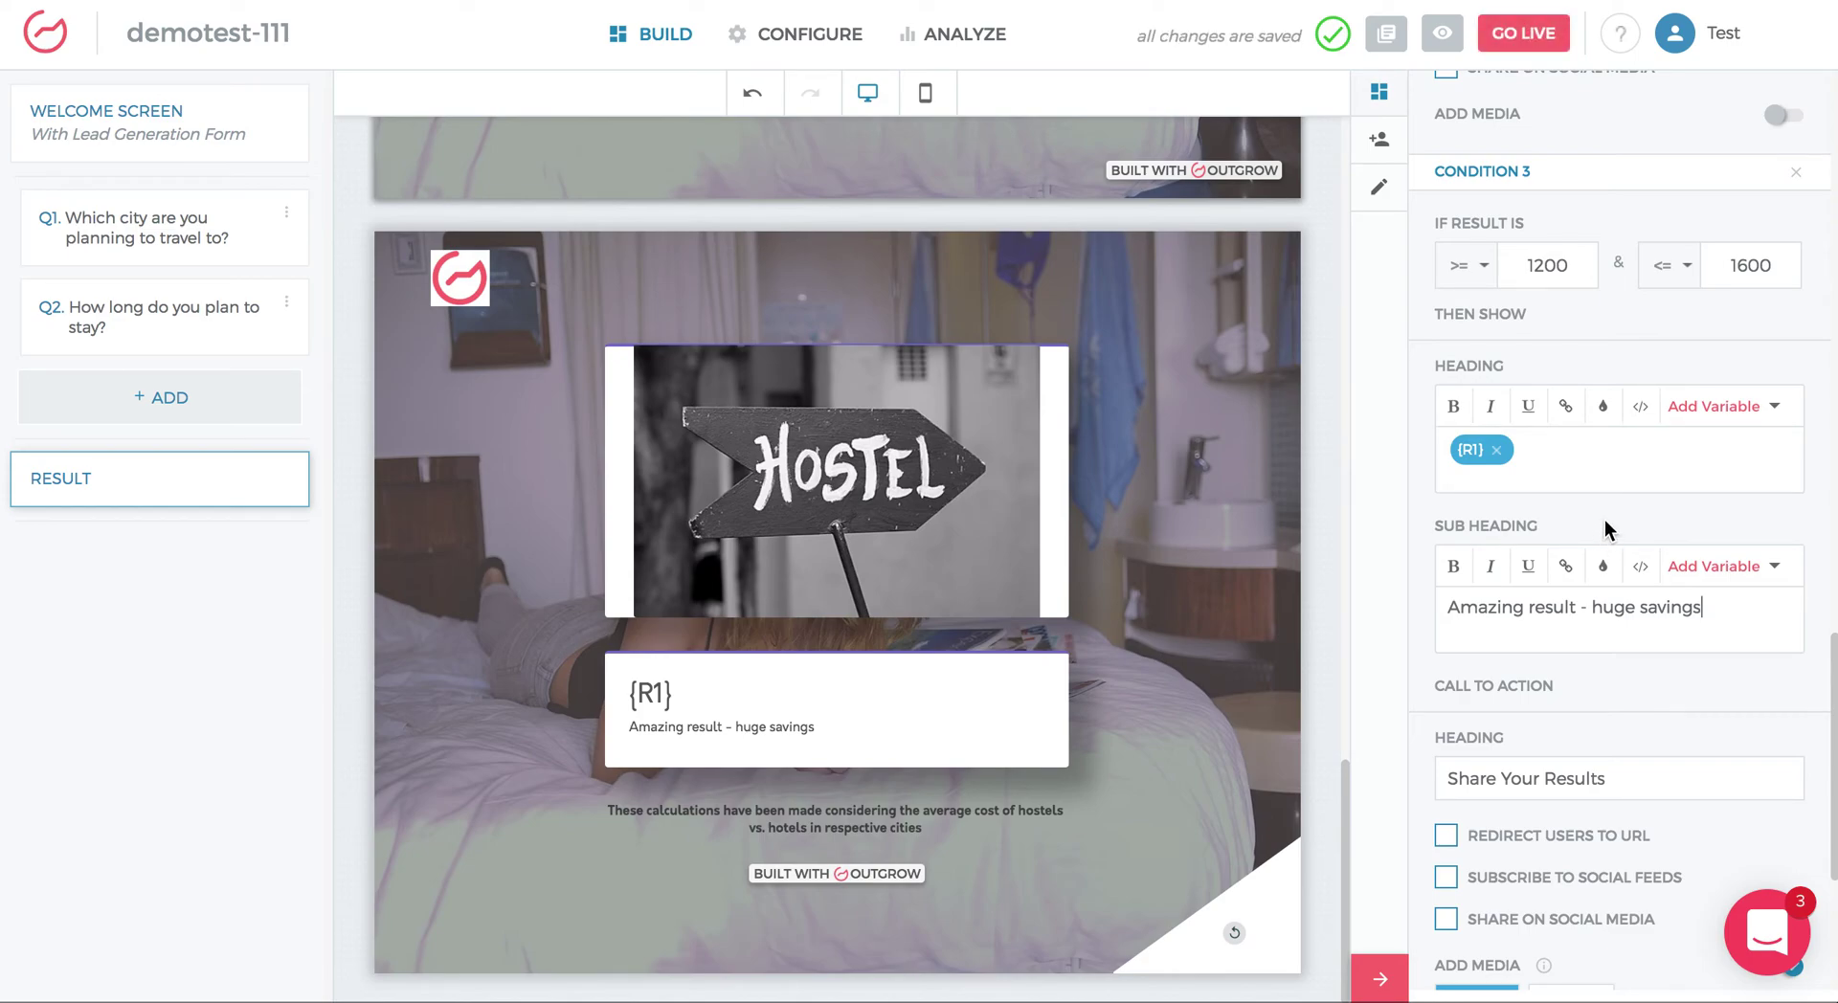
scroll(1621, 527, "up", 1)
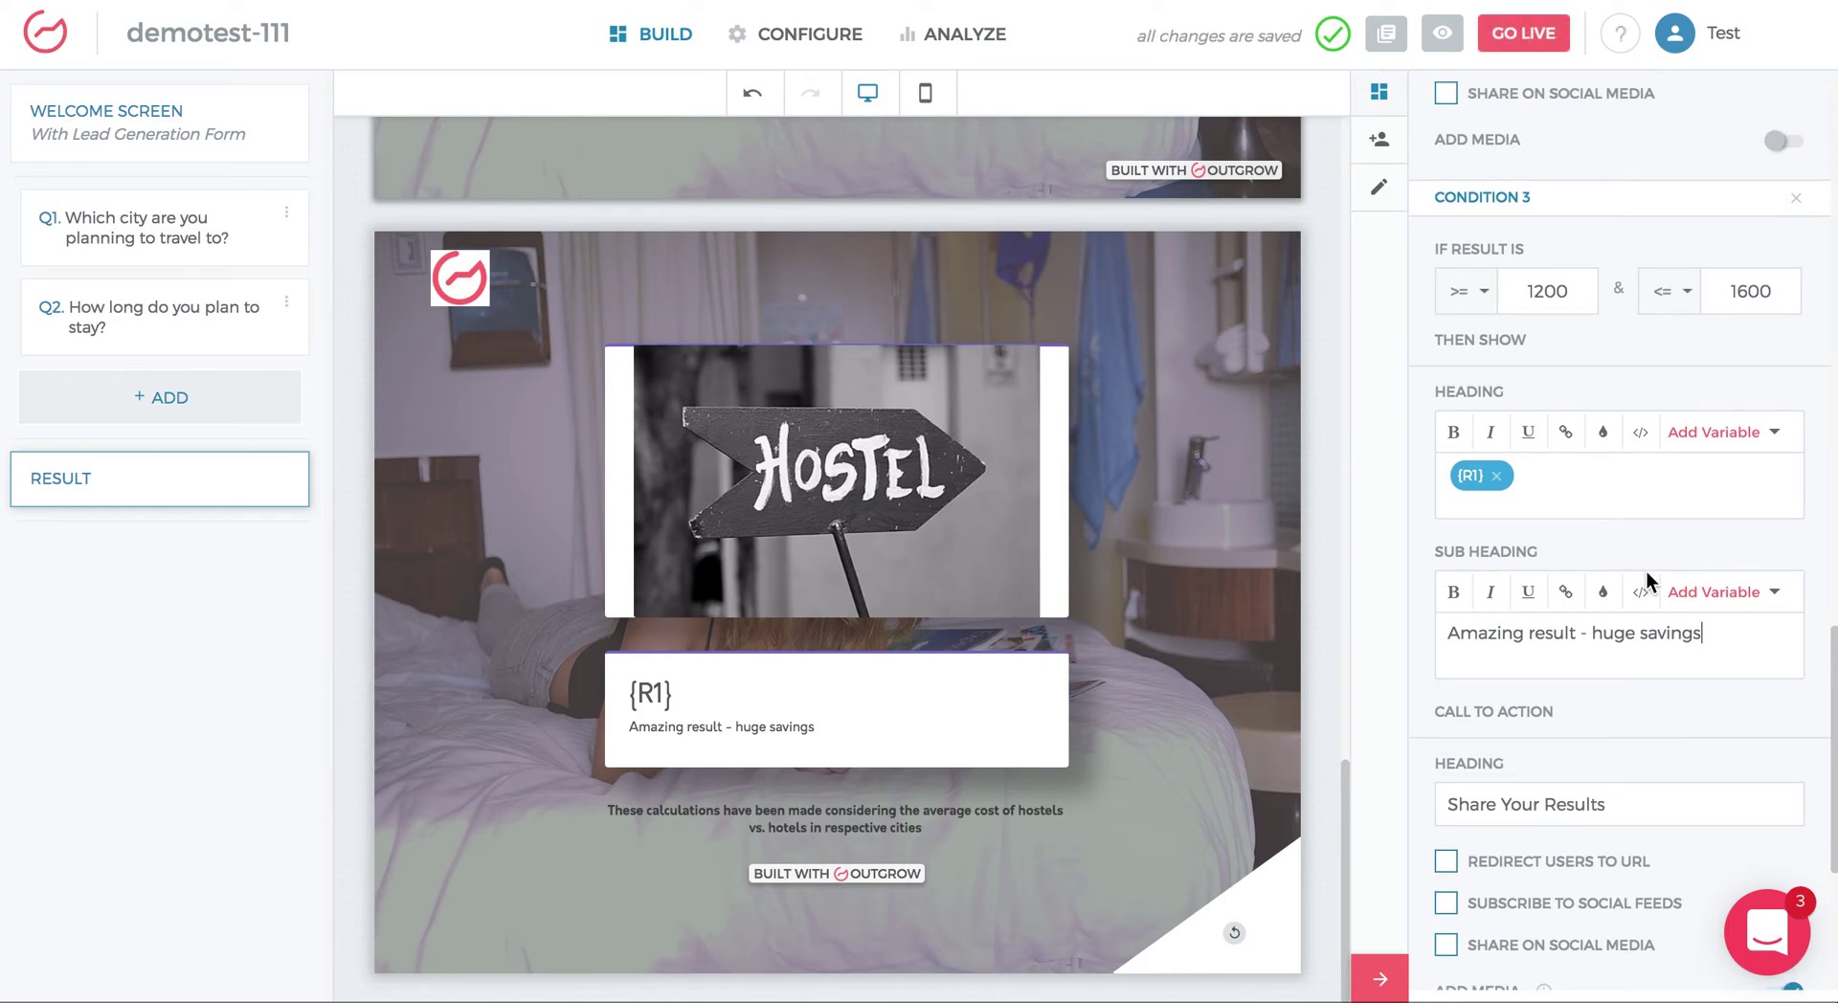
scroll(1645, 584, "down", 3)
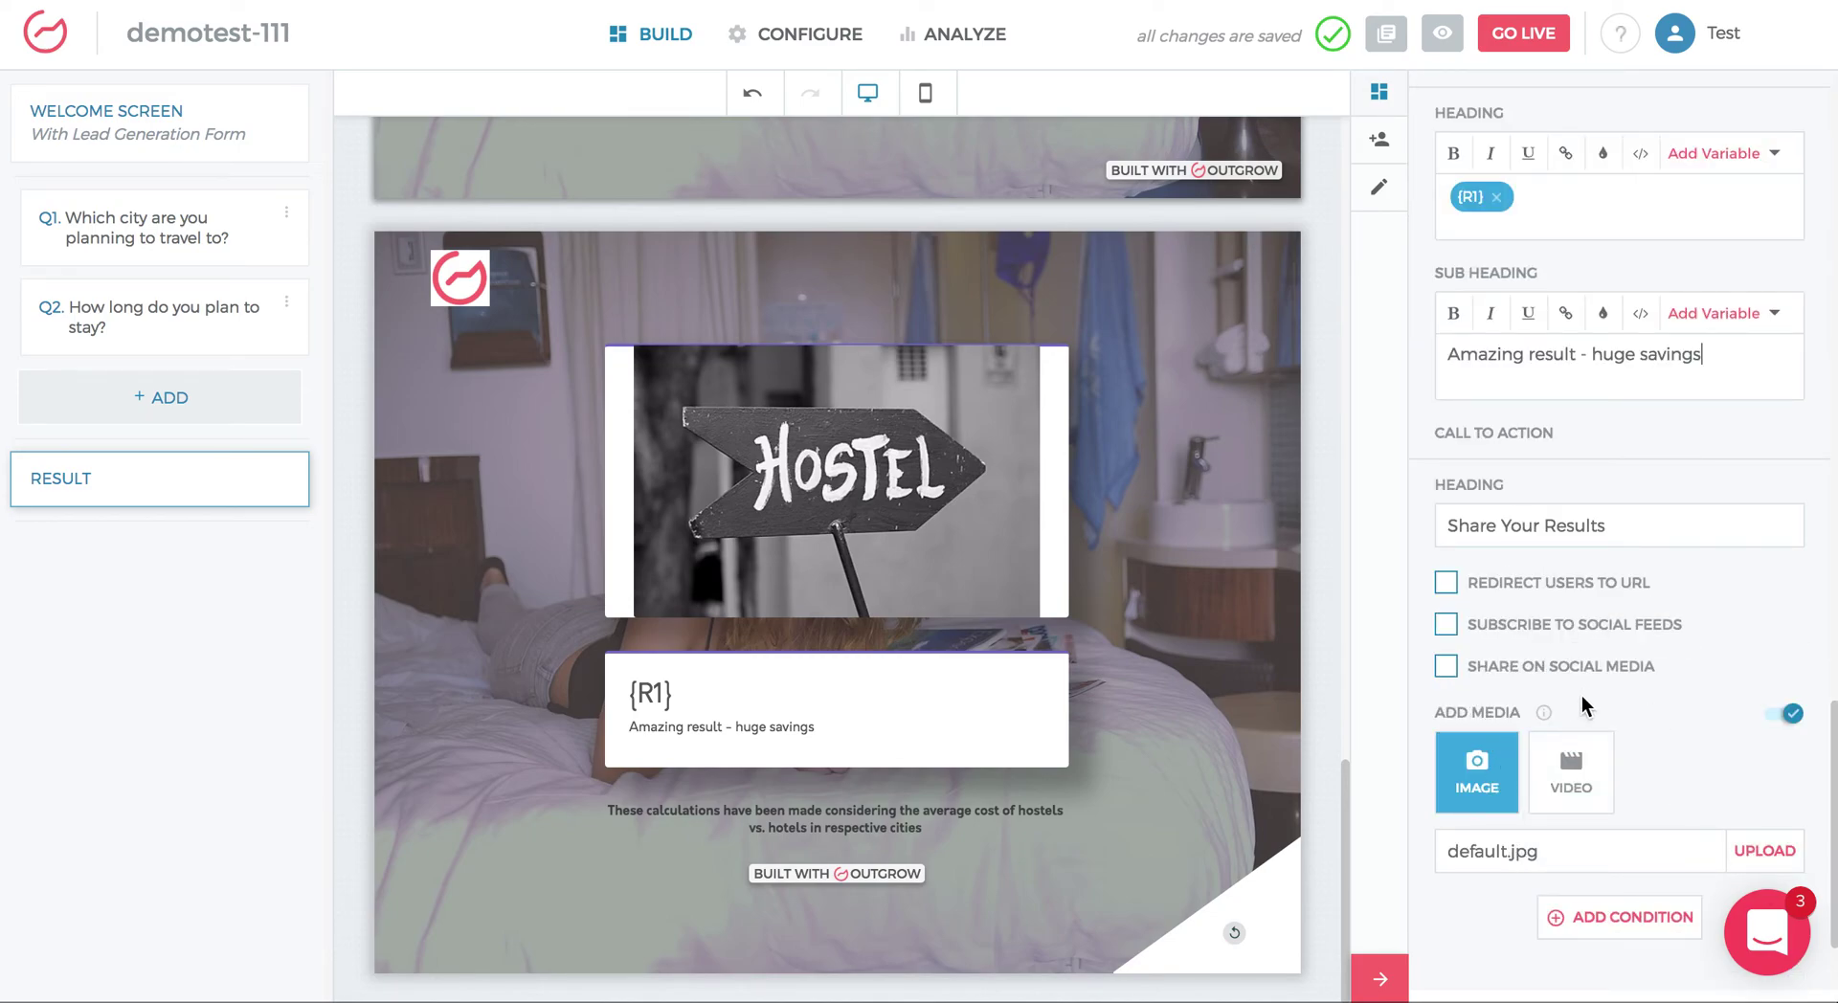
left_click(1447, 583)
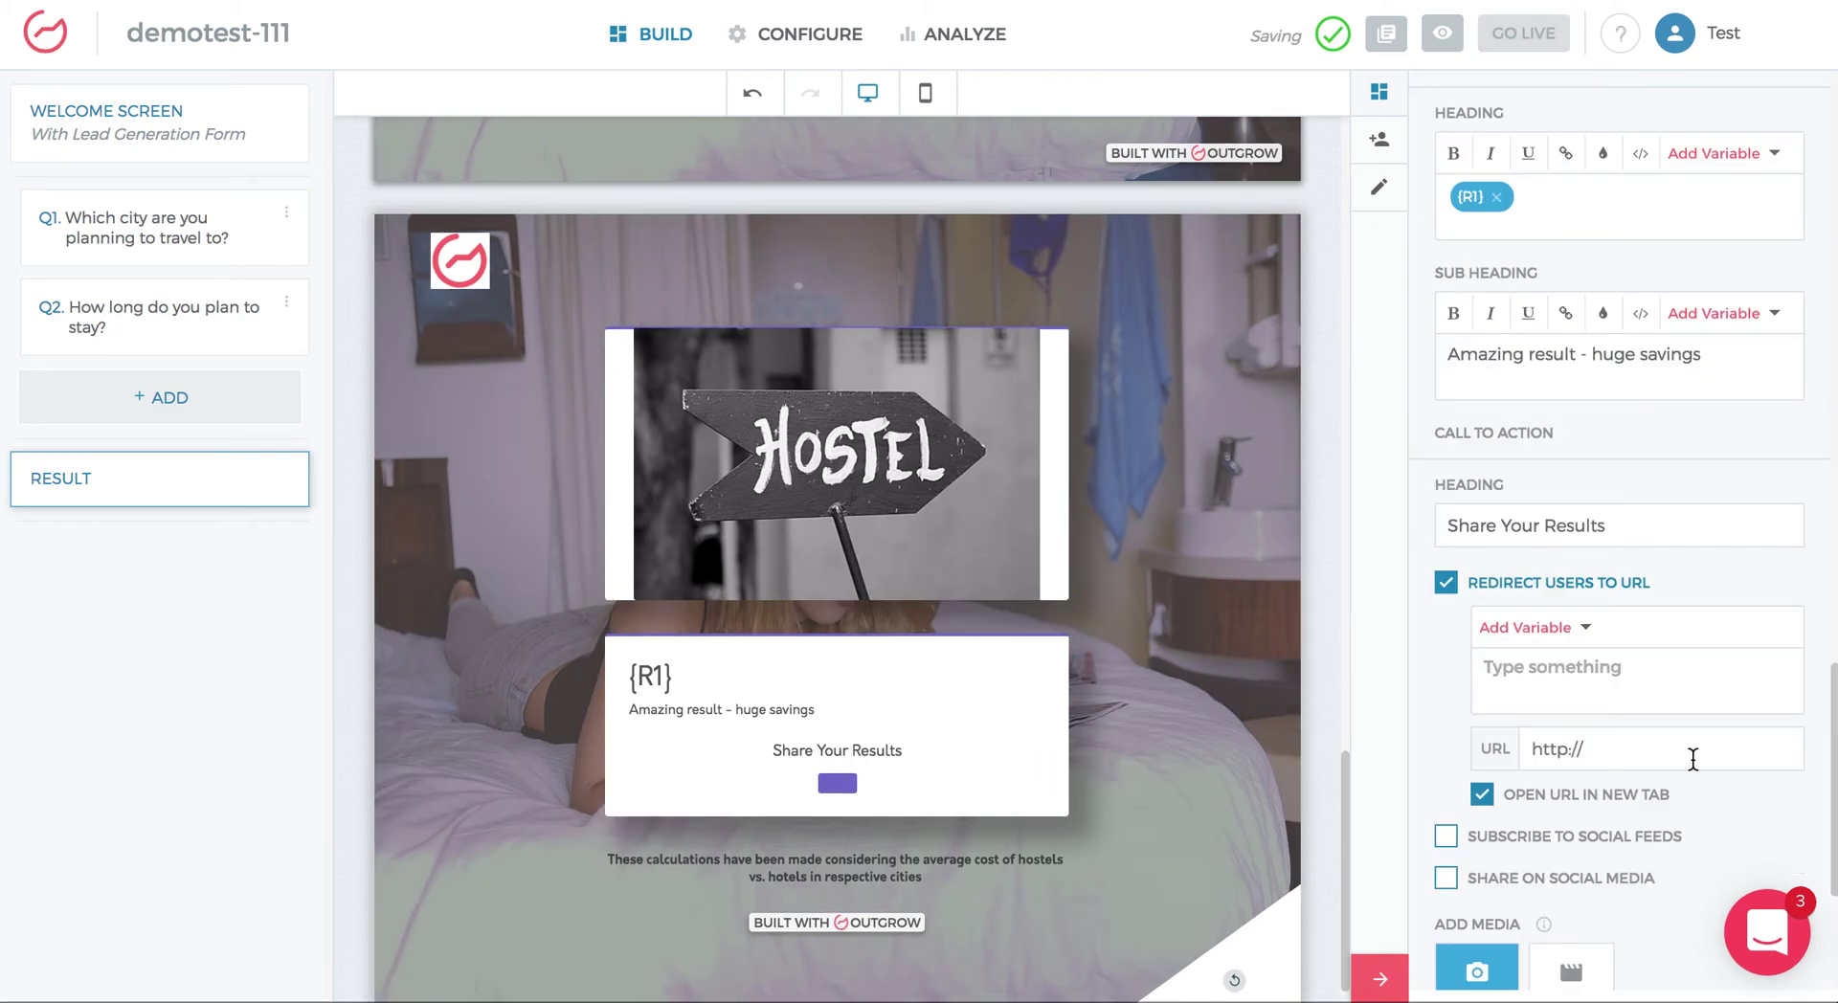
Step: Label Condition 3's redirect button 'Get a hostel' with link outgrow.co
left_click(1632, 690)
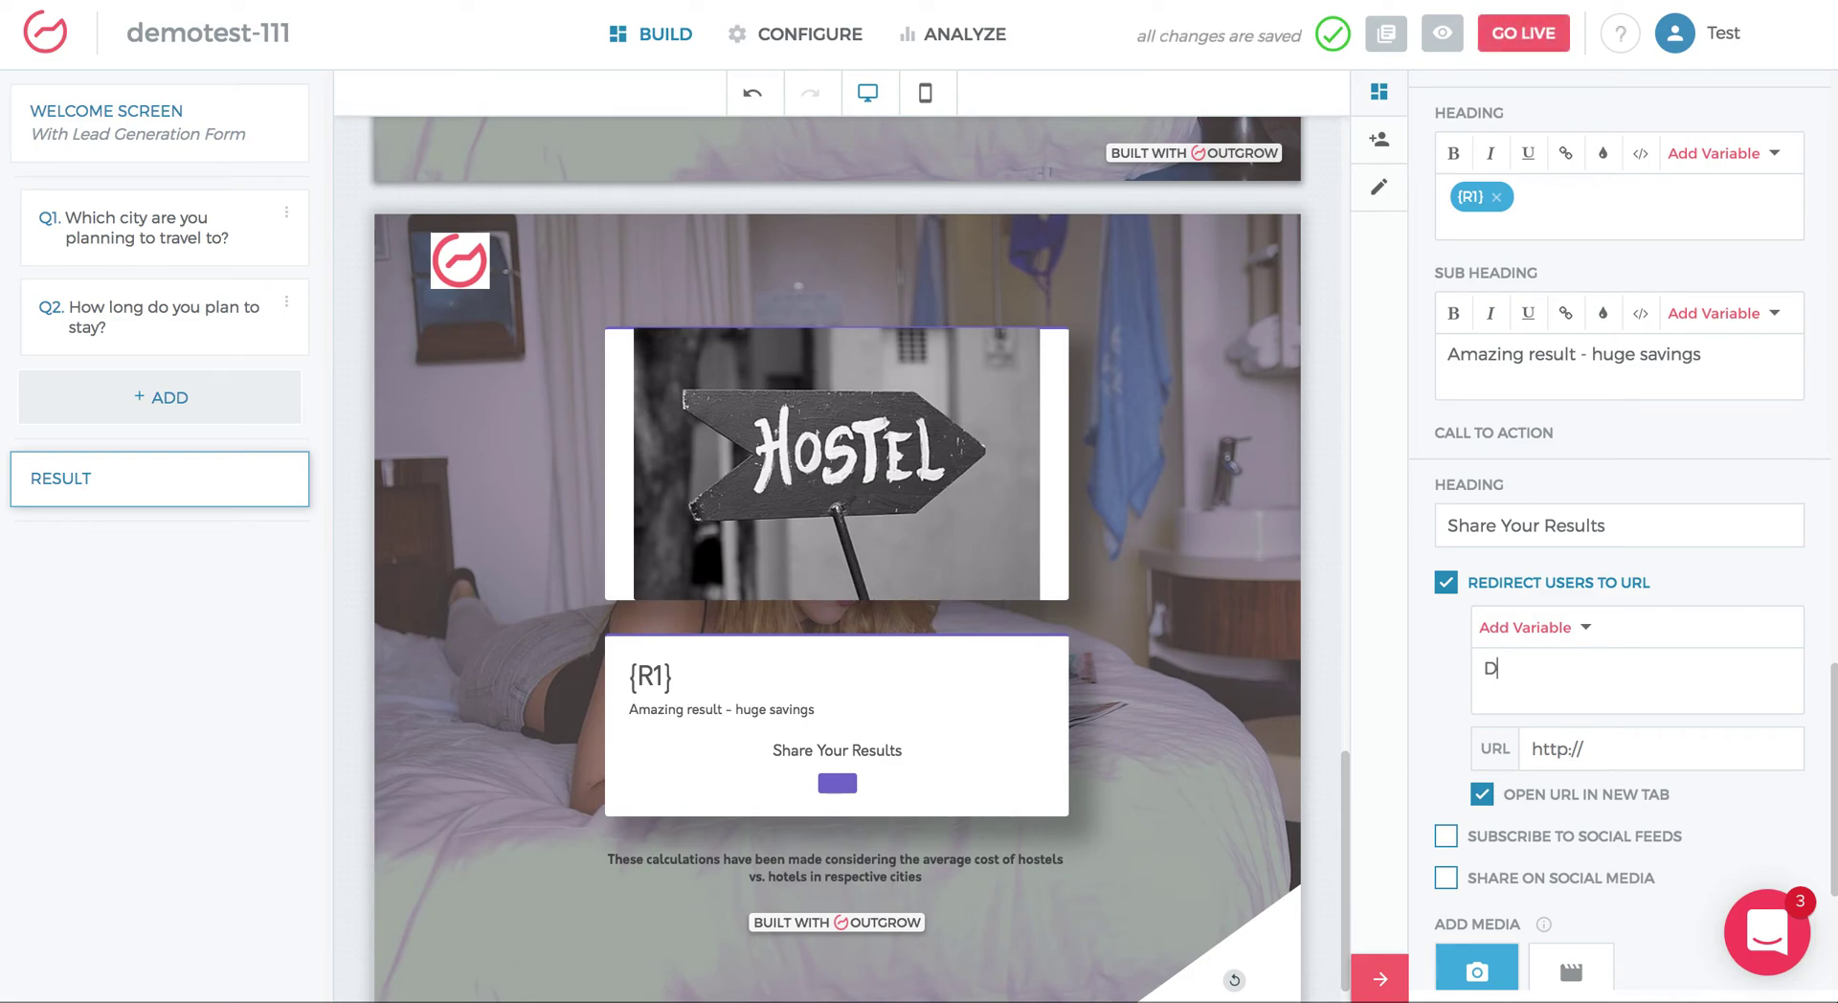
type("{R1")
key("BackSpace")
key("BackSpace")
key("BackSpace")
type("Get a hostel")
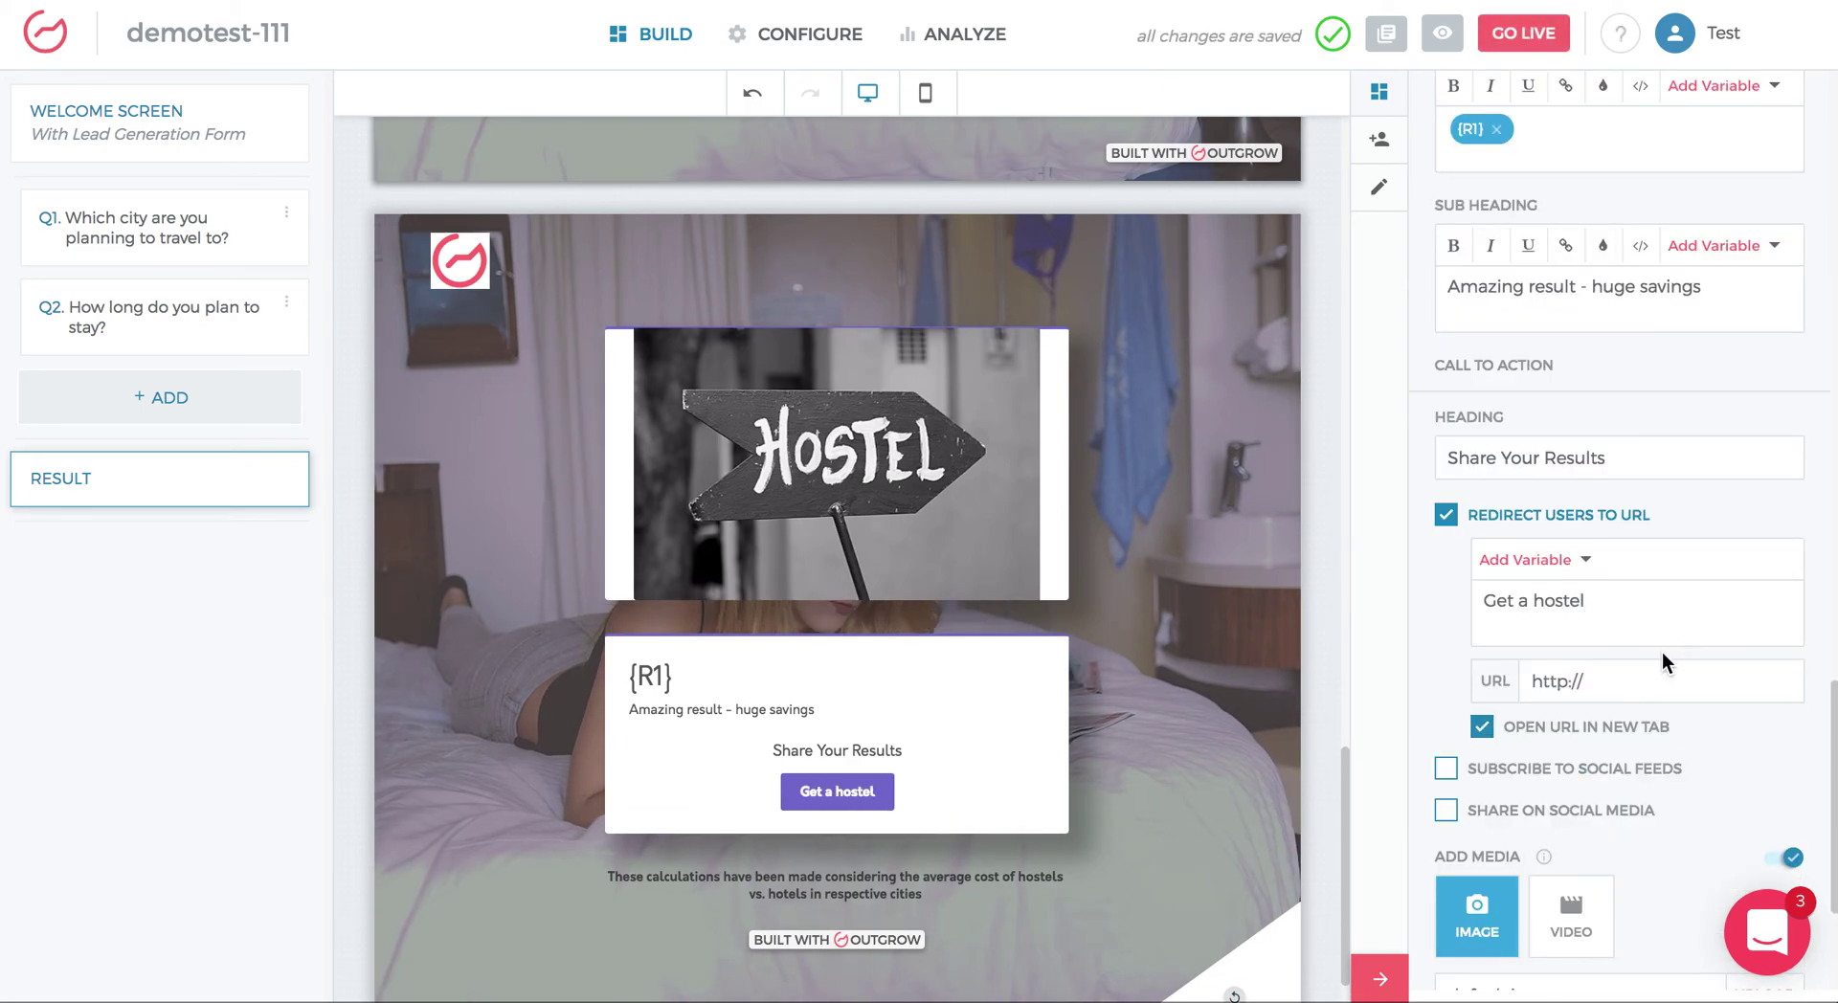
left_click(1649, 690)
type("outgrow.co")
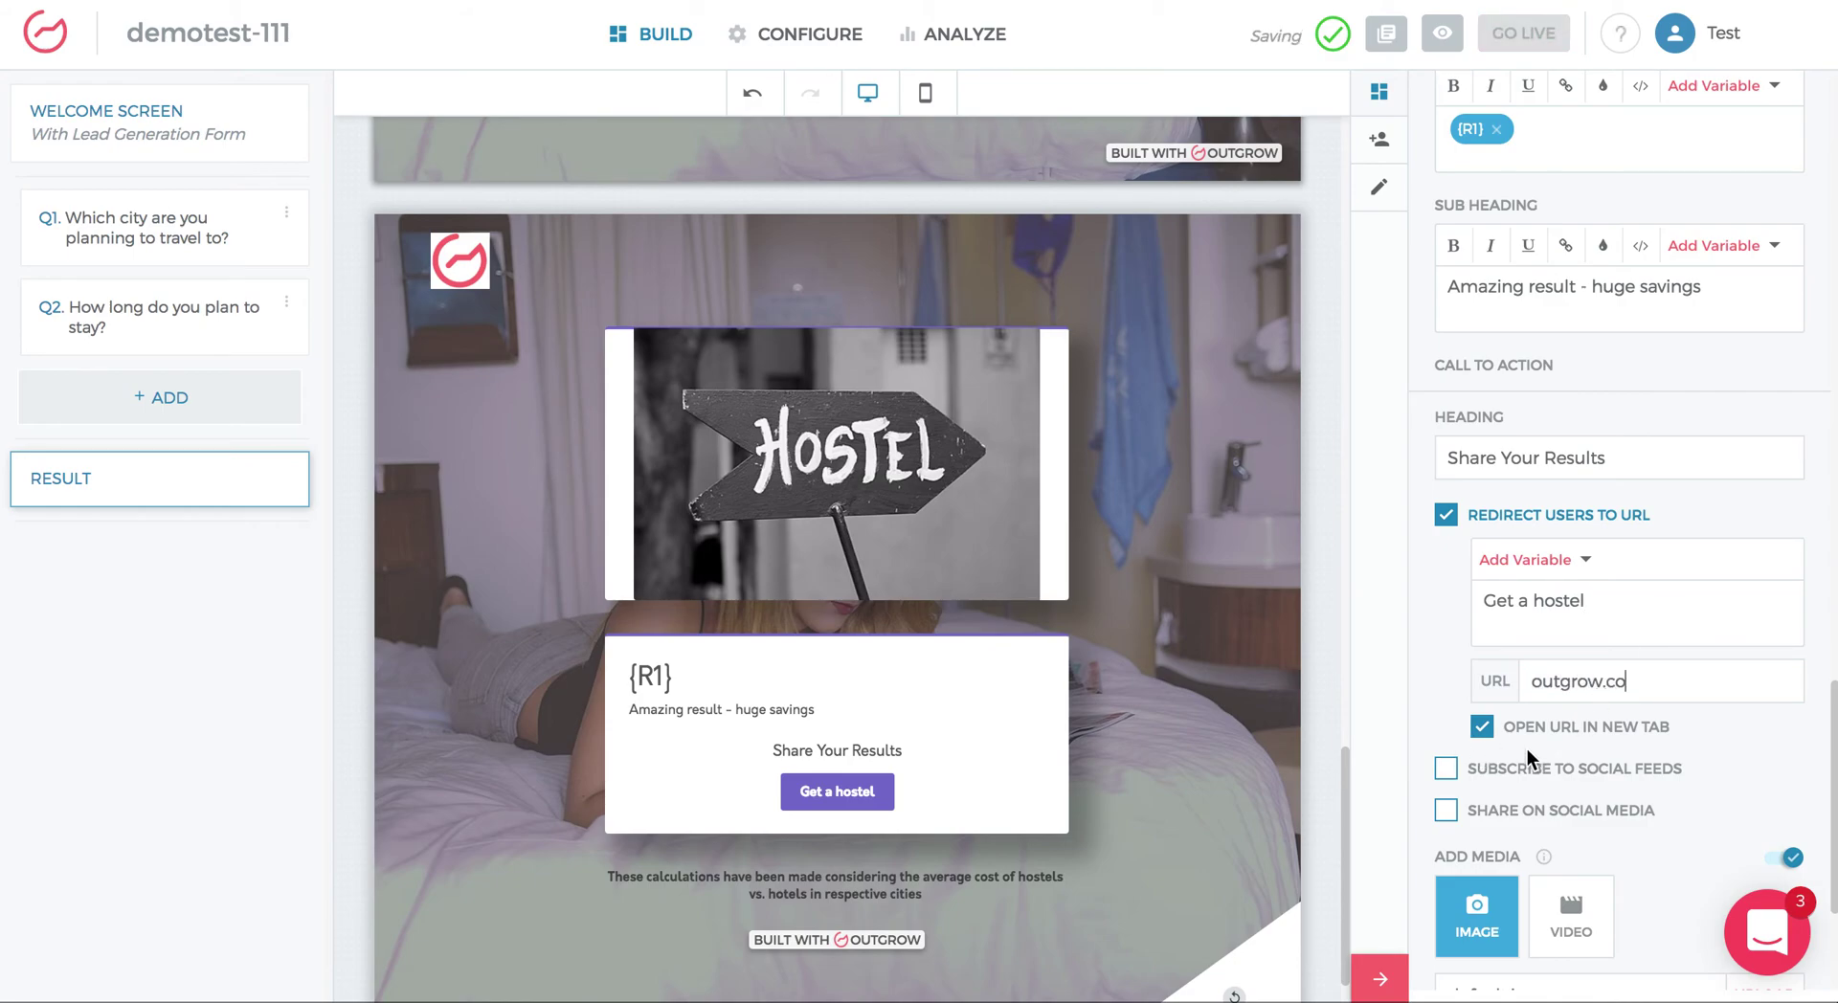
scroll(1658, 613, "up", 3)
scroll(1657, 594, "down", 10)
scroll(1659, 584, "up", 2)
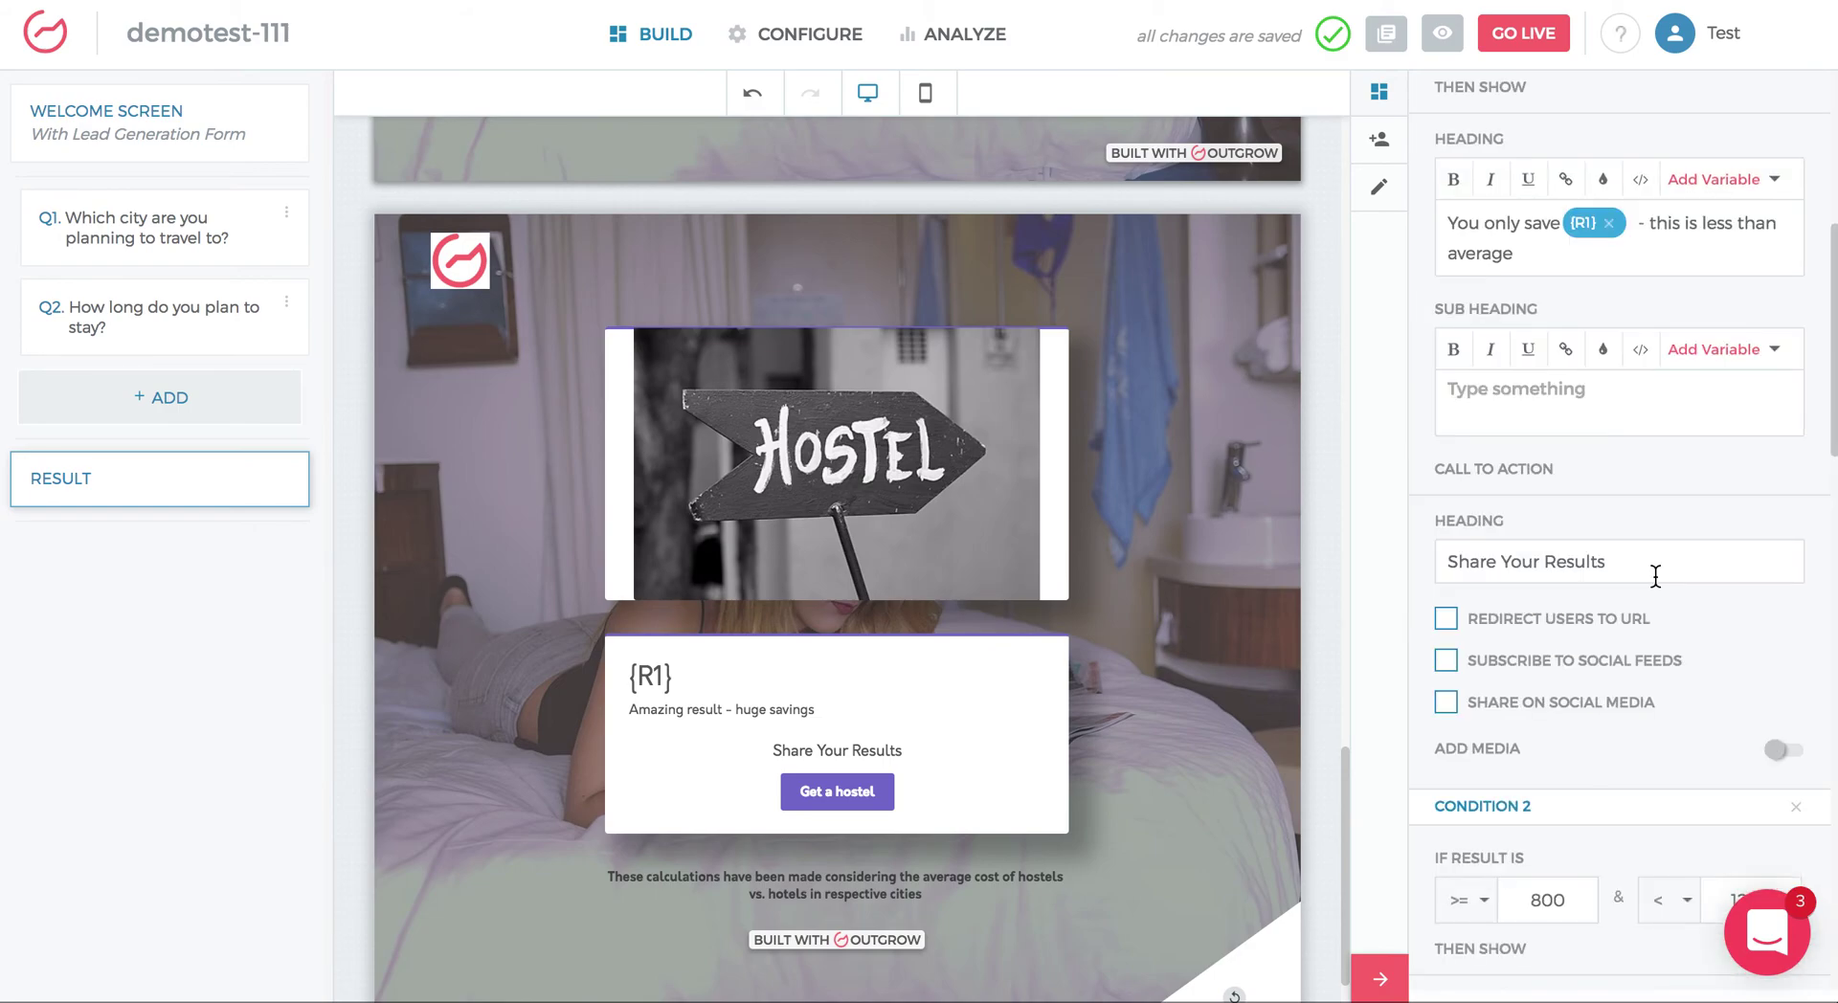
Step: Add a redirect button to Condition 1, renaming Learn More to 'Get a hotel'
left_click(1480, 621)
left_click_drag(1506, 556, 1447, 562)
left_click_drag(1608, 704, 1448, 705)
type("Get a jotel")
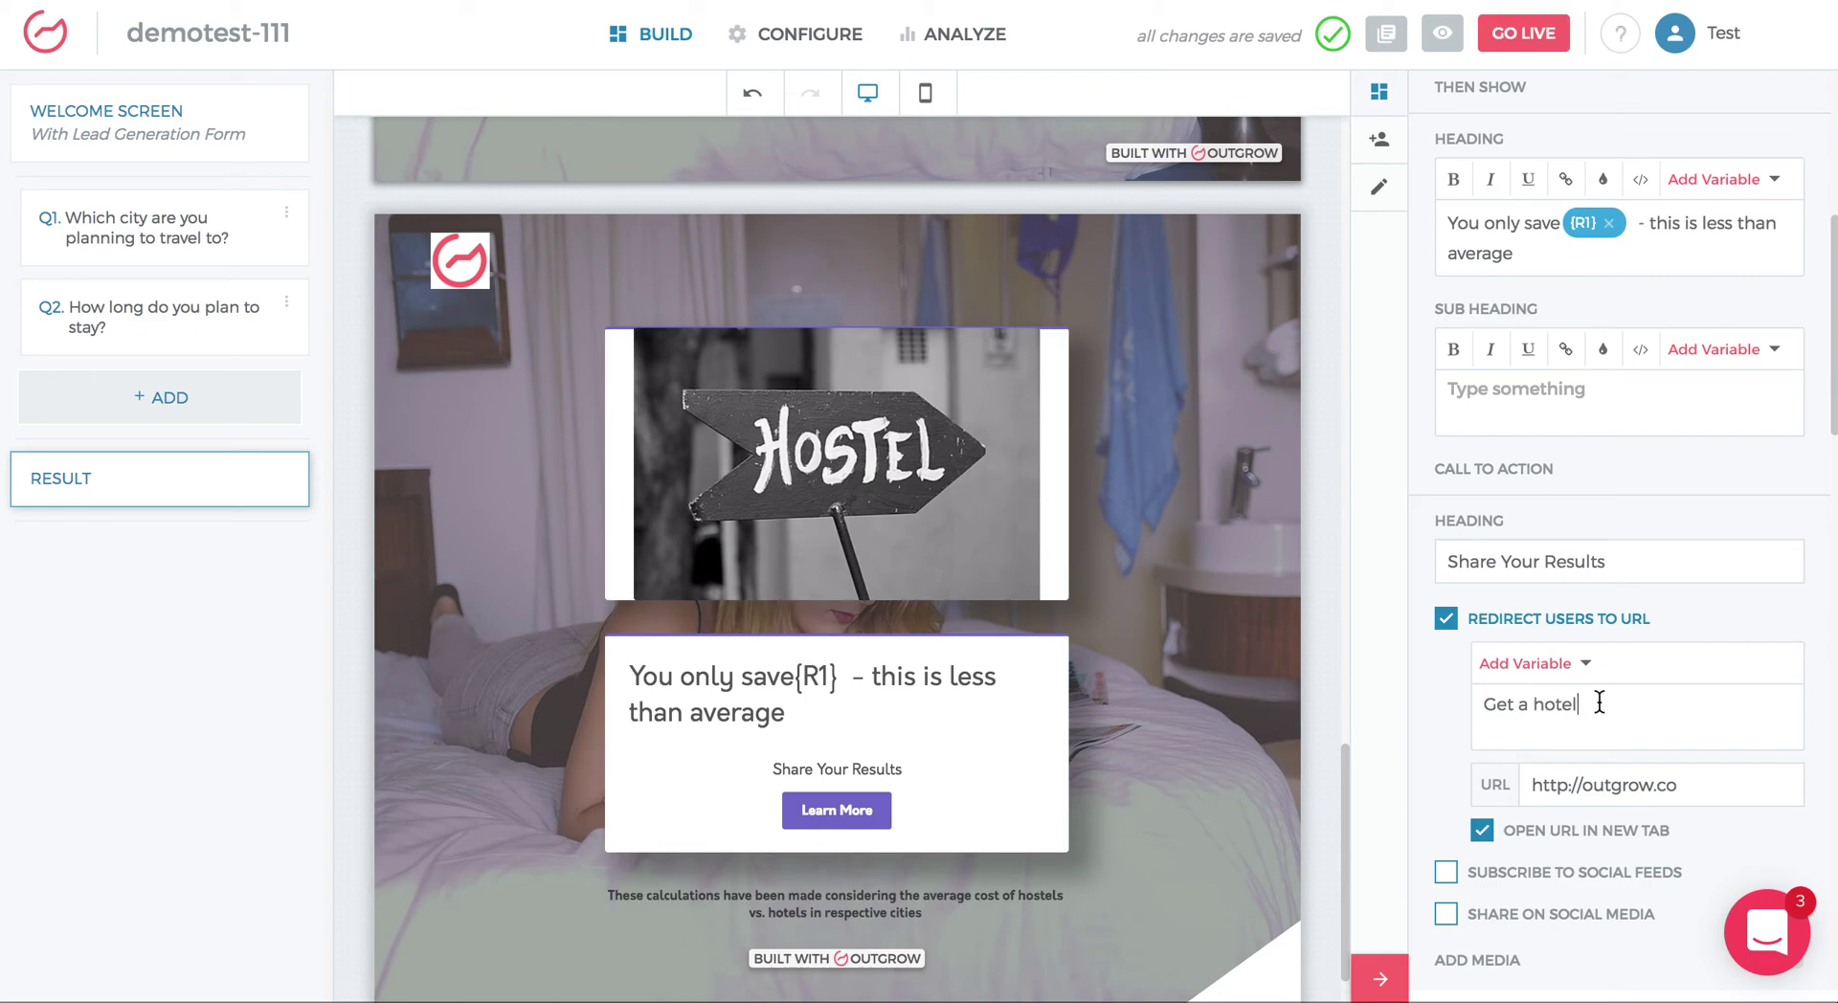
scroll(1604, 735, "down", 5)
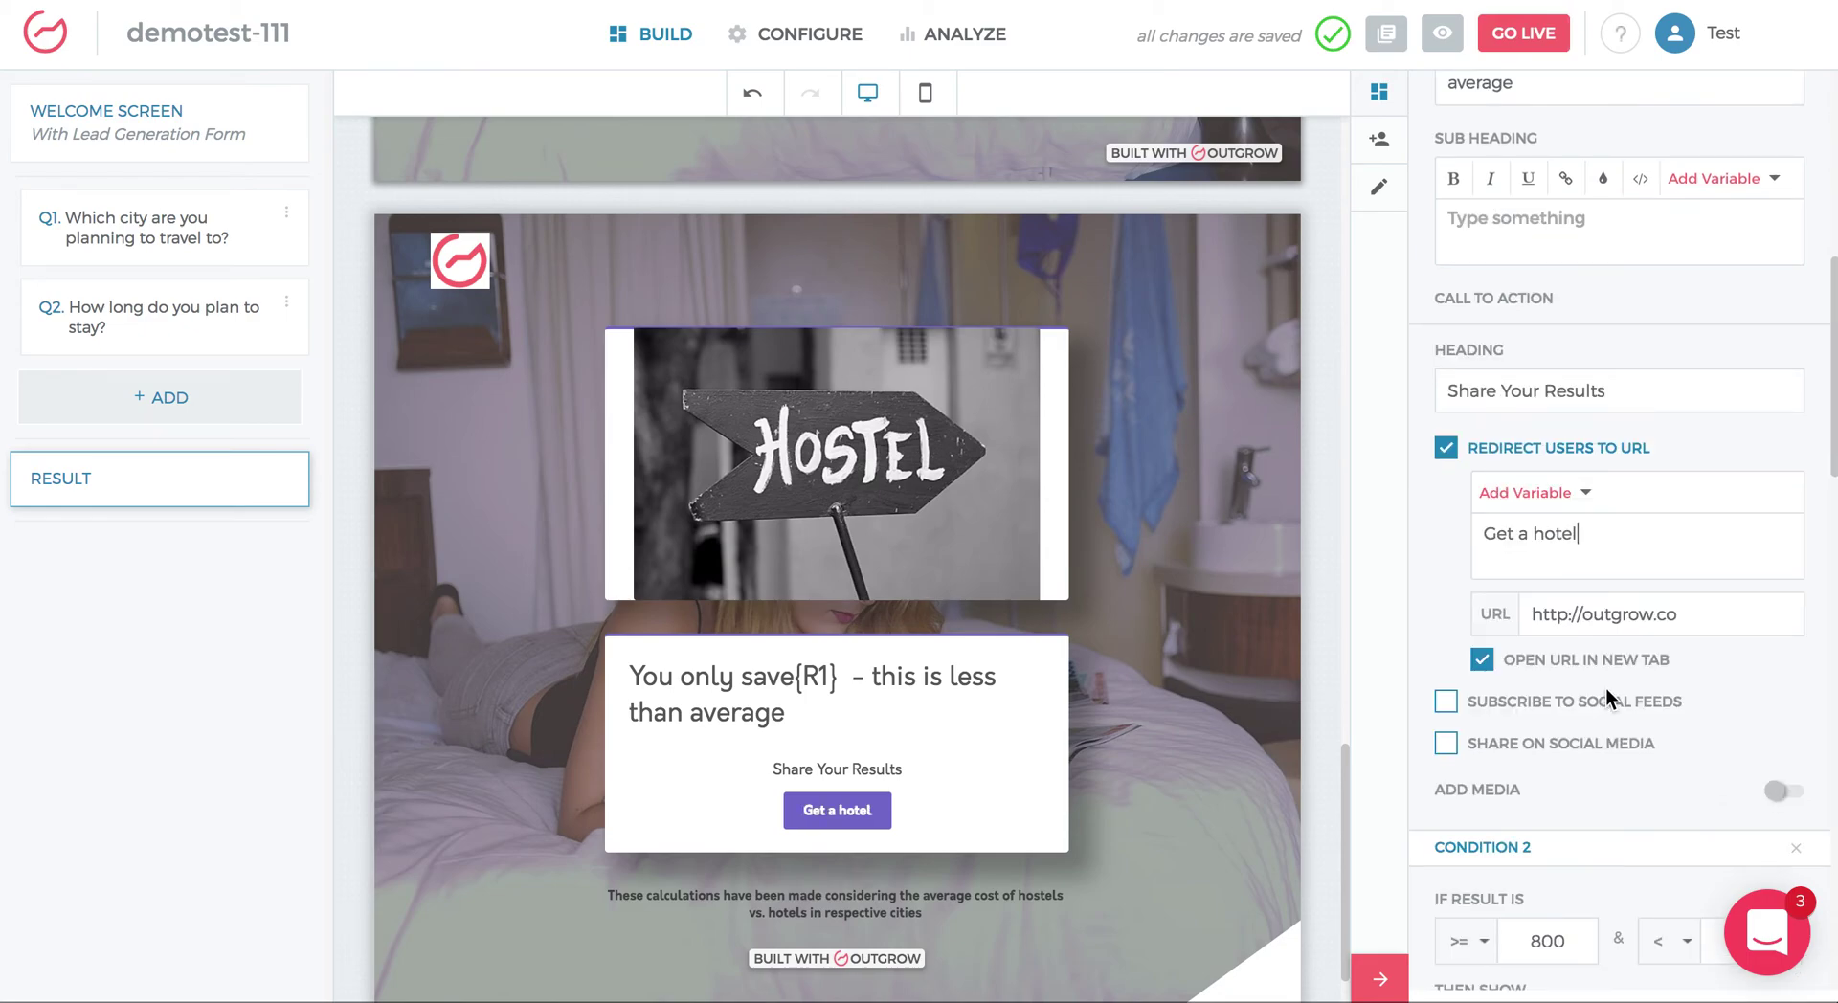
scroll(1616, 670, "down", 8)
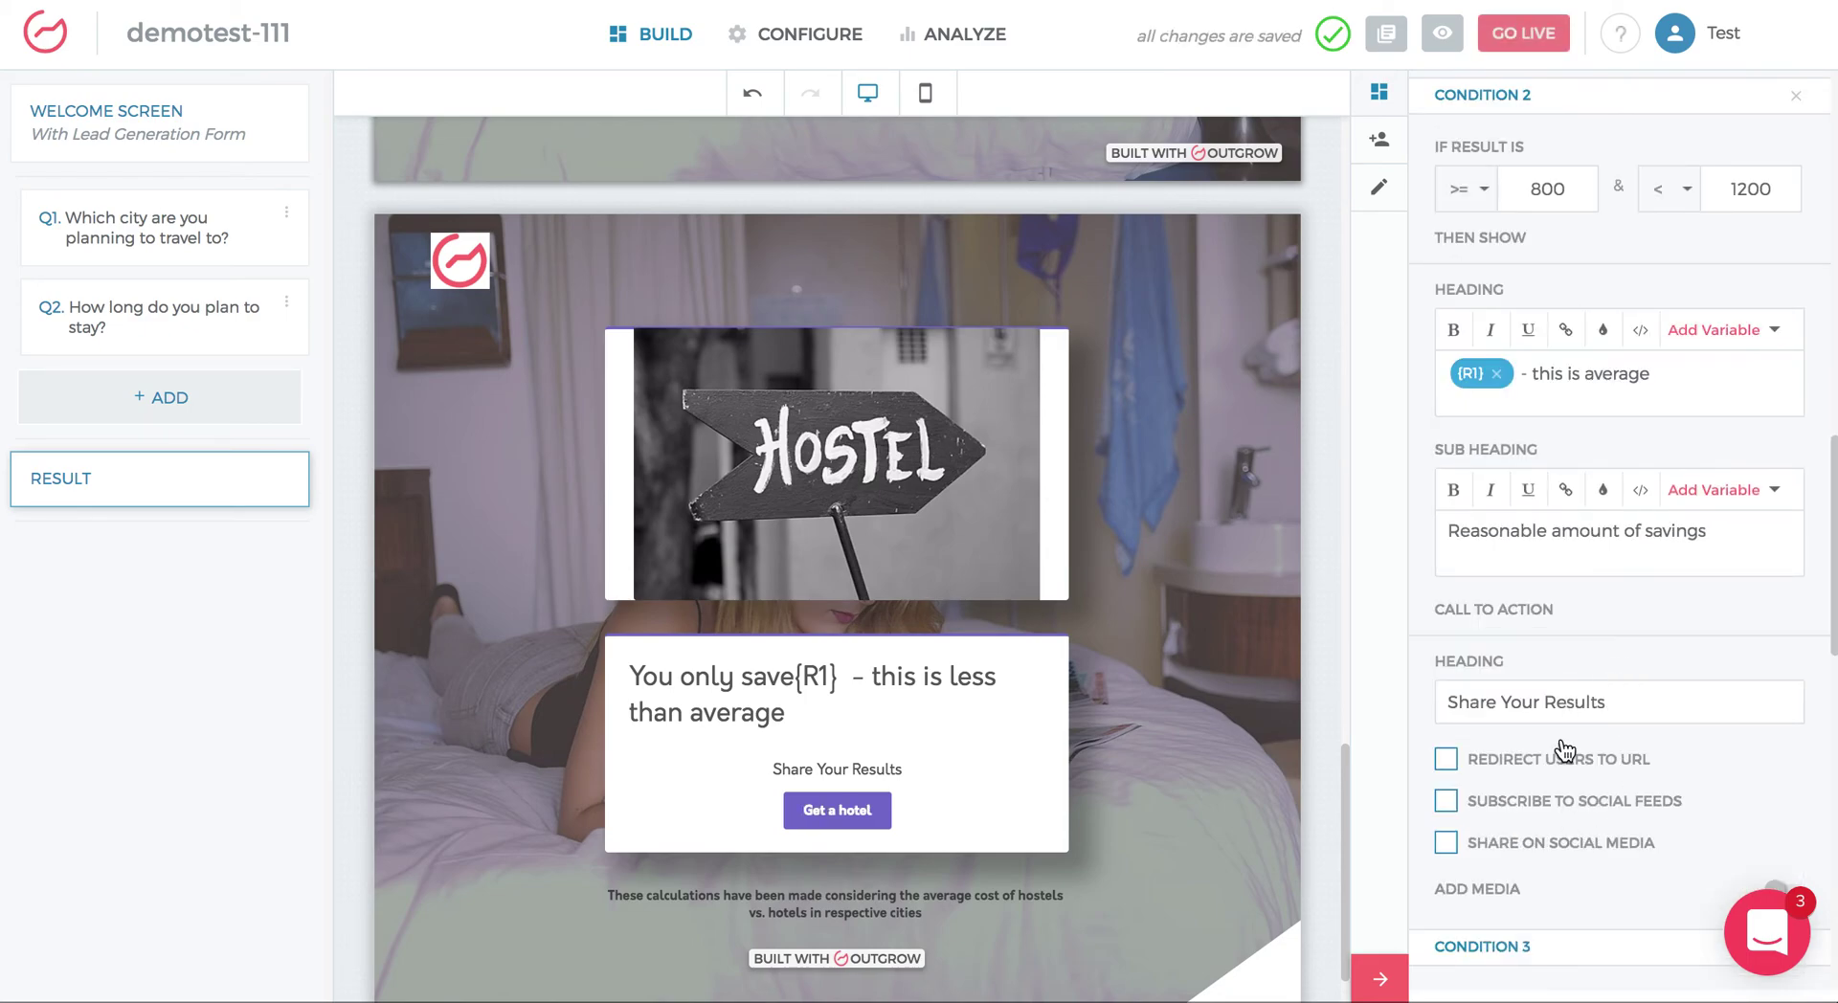
Step: Add Subscribe to Social Feeds and Share on Social Media to Condition 2, then advance to the Logic Jump slide
left_click(1445, 801)
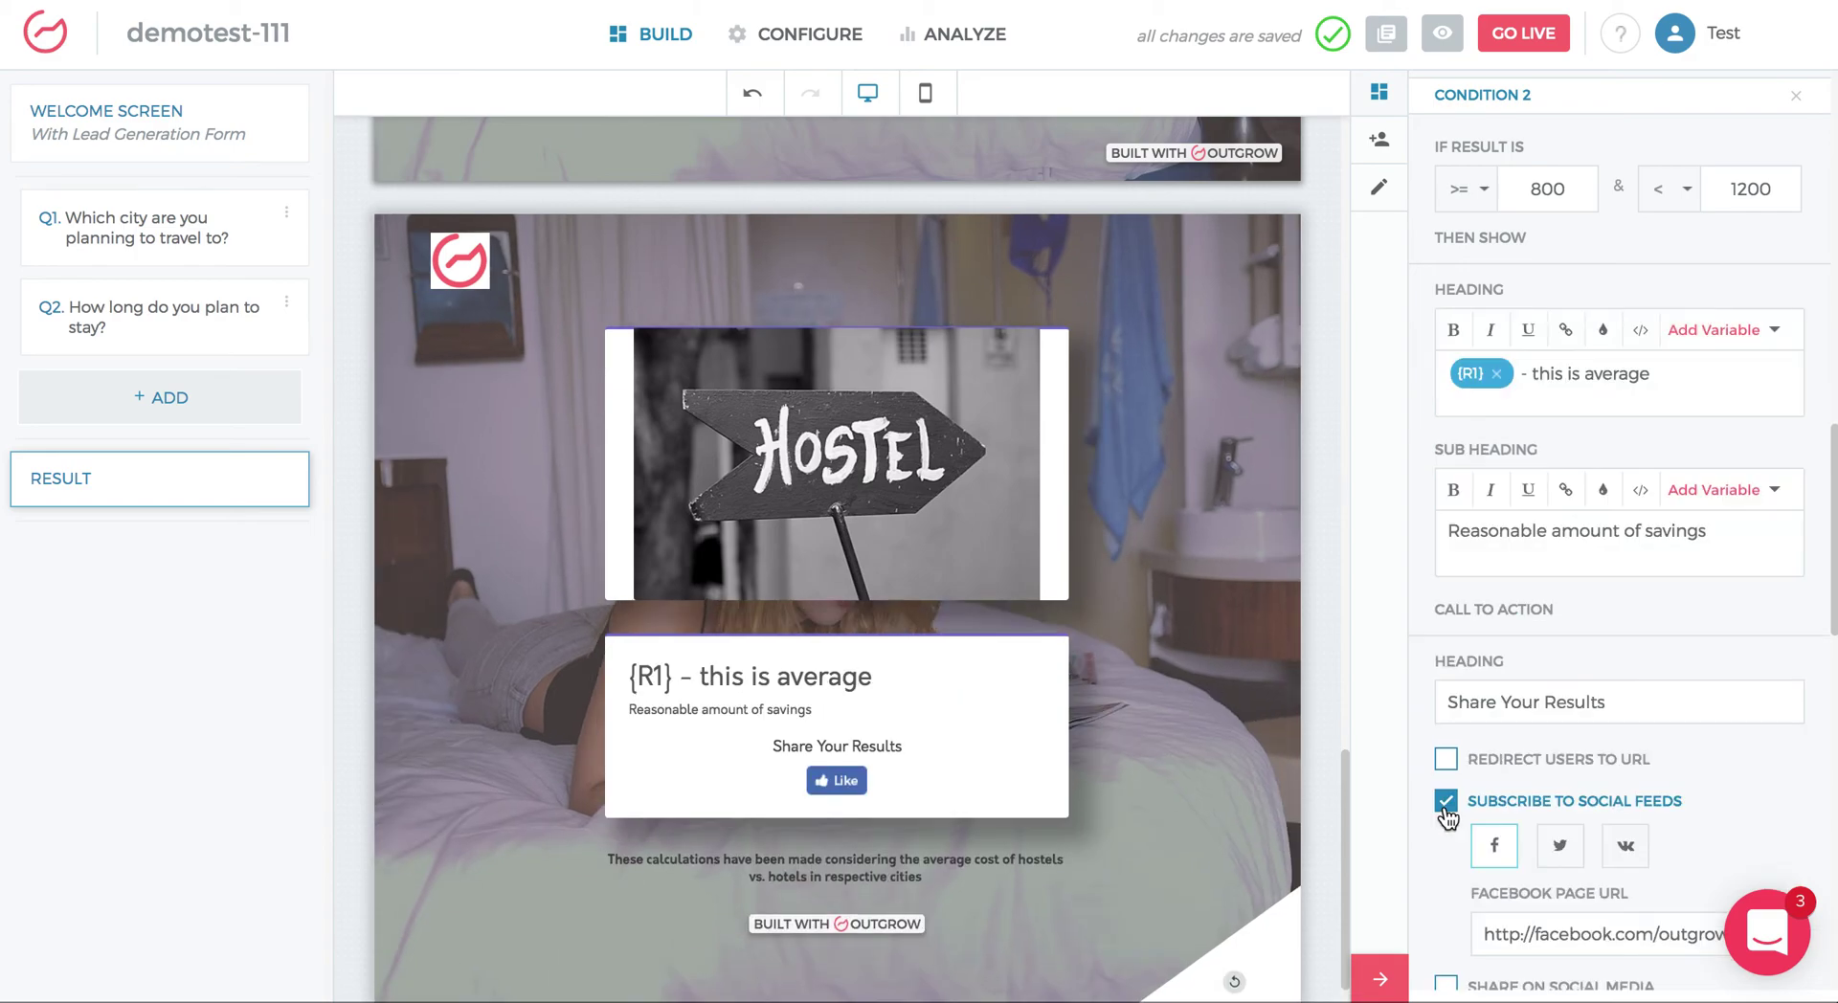
scroll(1624, 860, "down", 2)
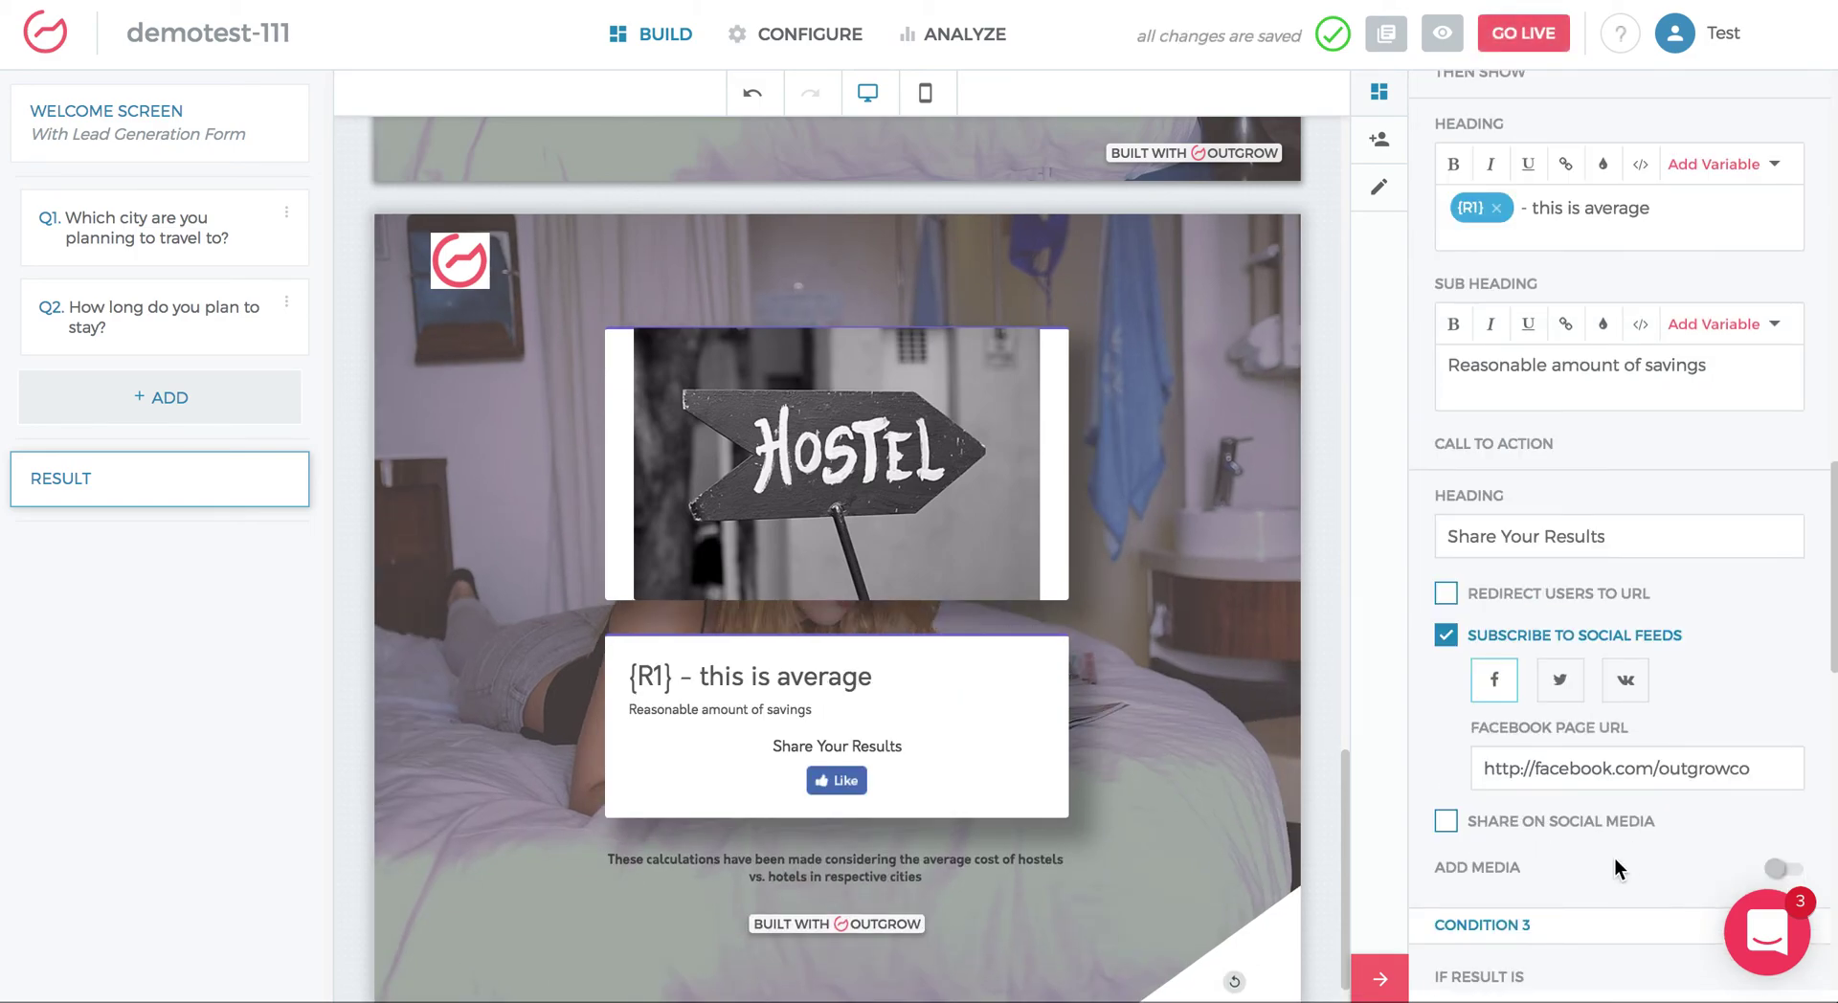
left_click(1480, 829)
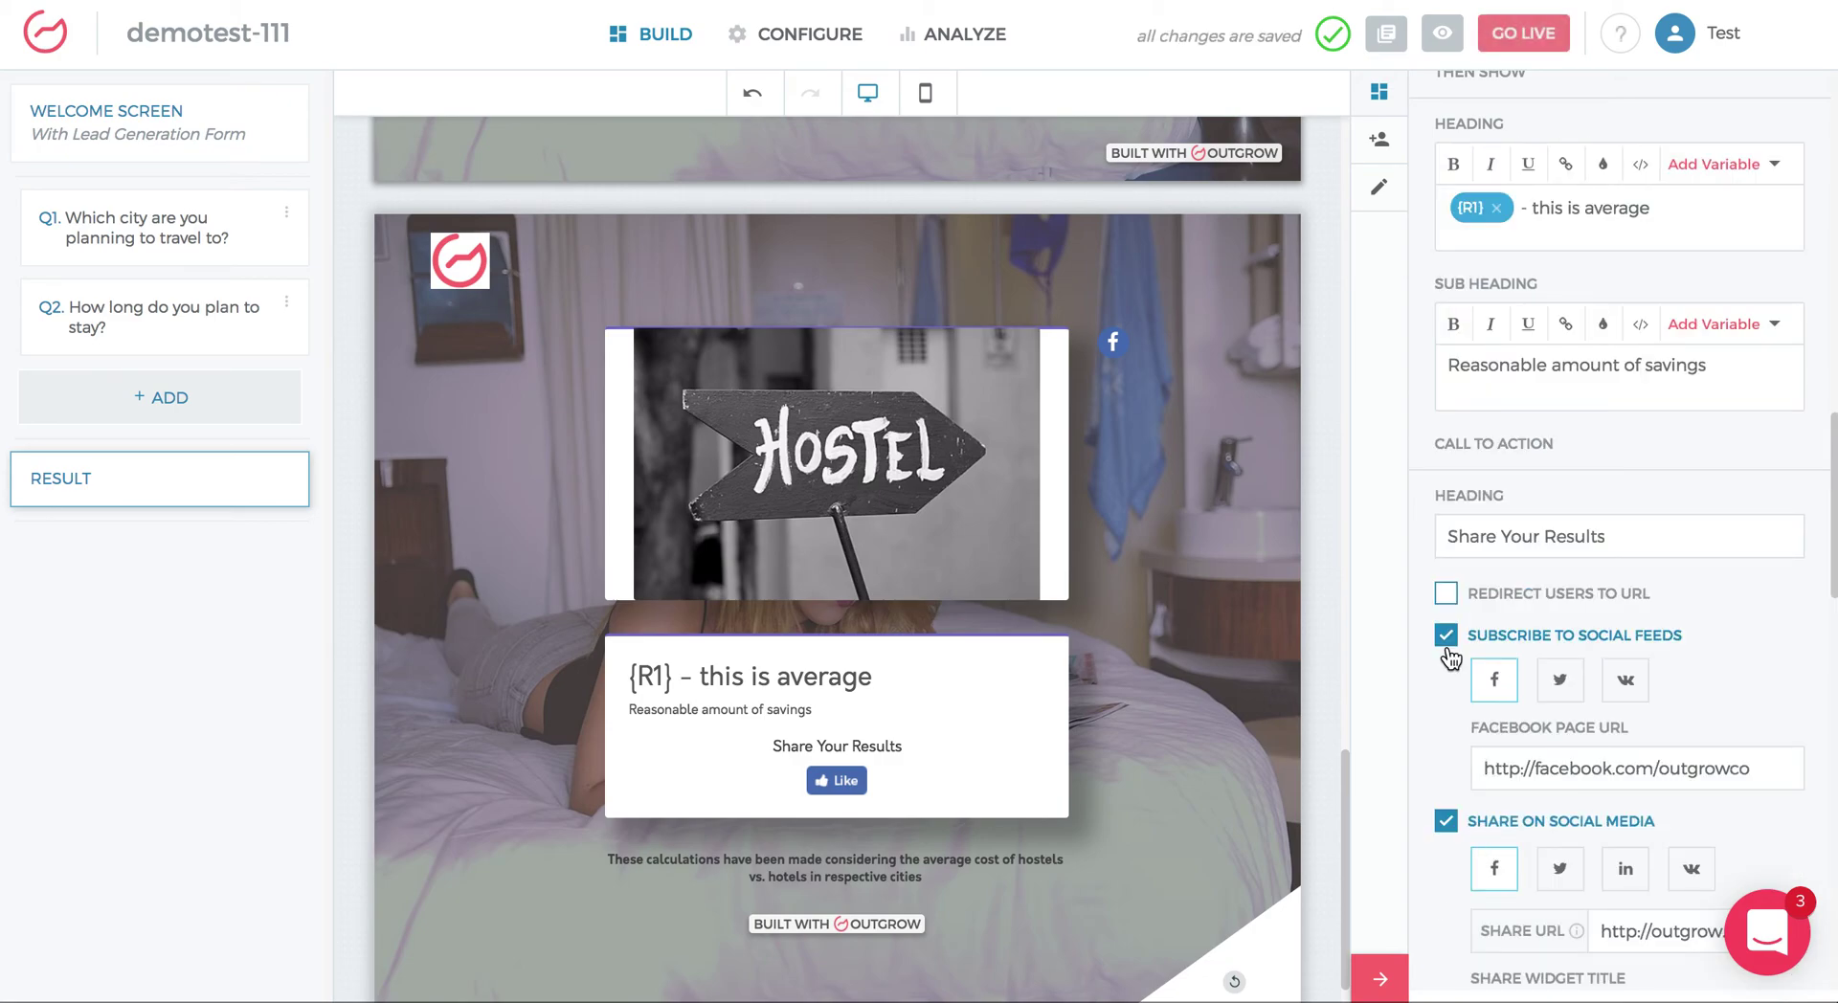
scroll(1613, 861, "down", 2)
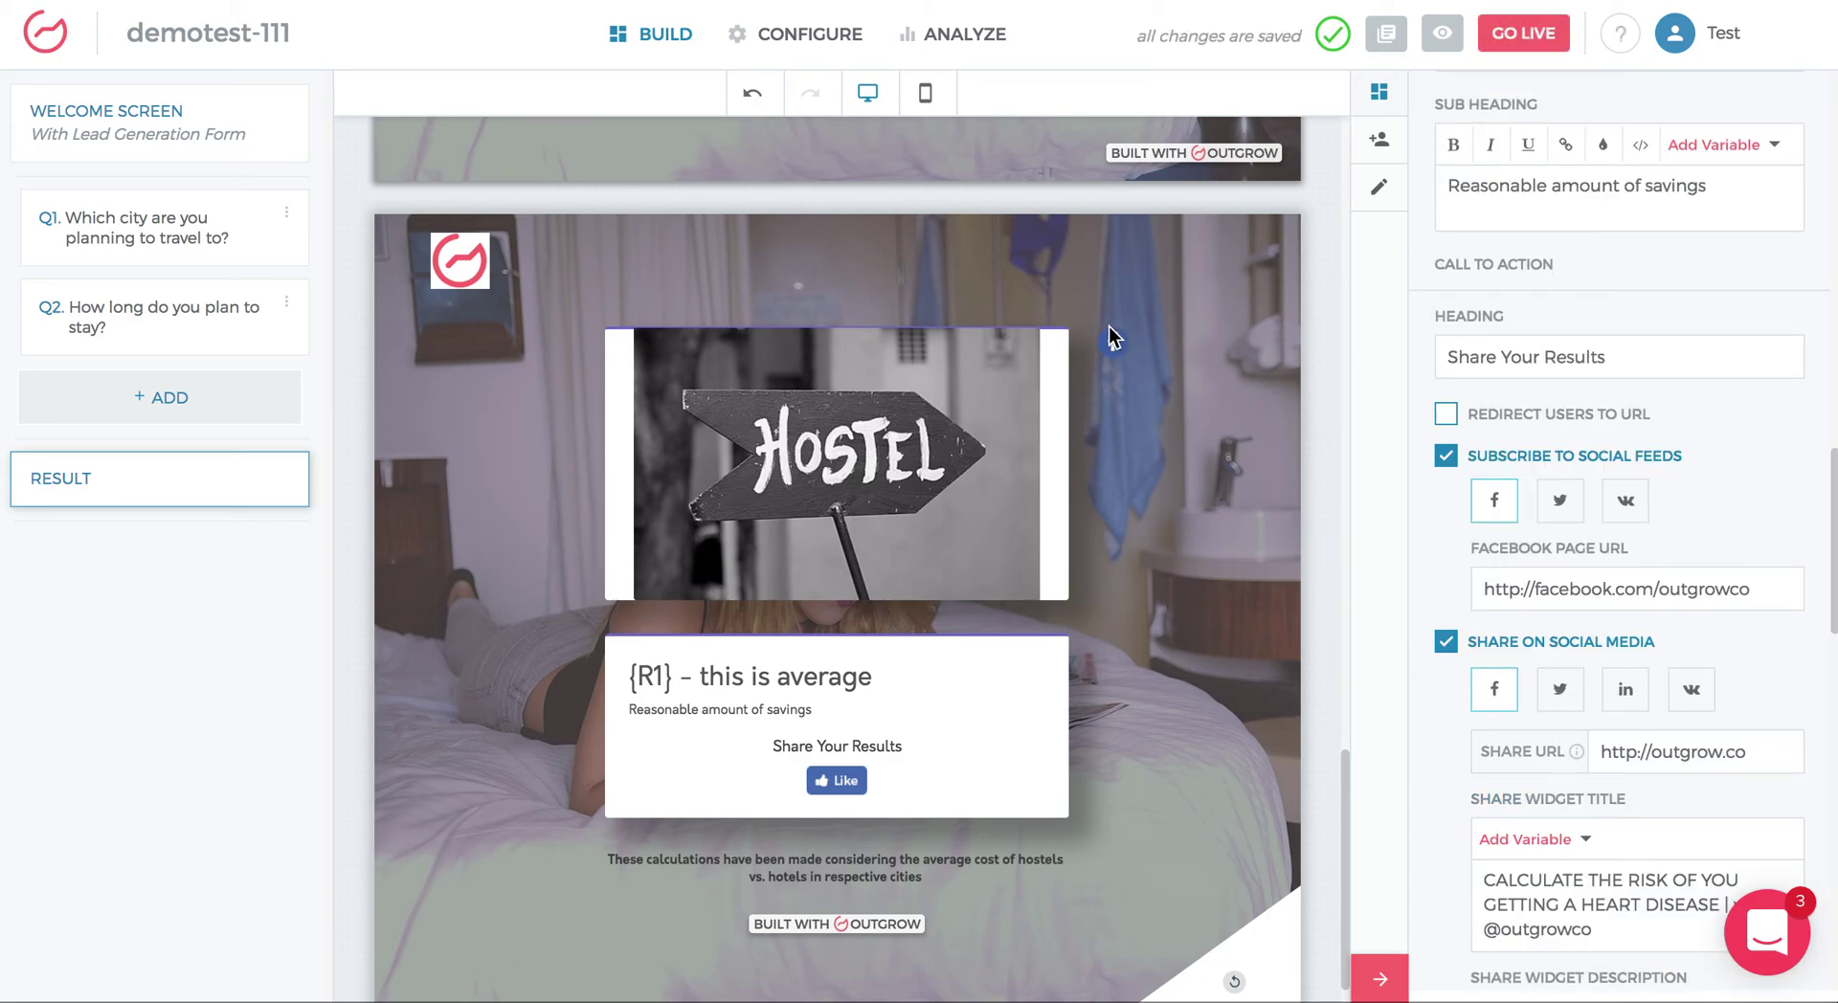
scroll(1595, 782, "down", 2)
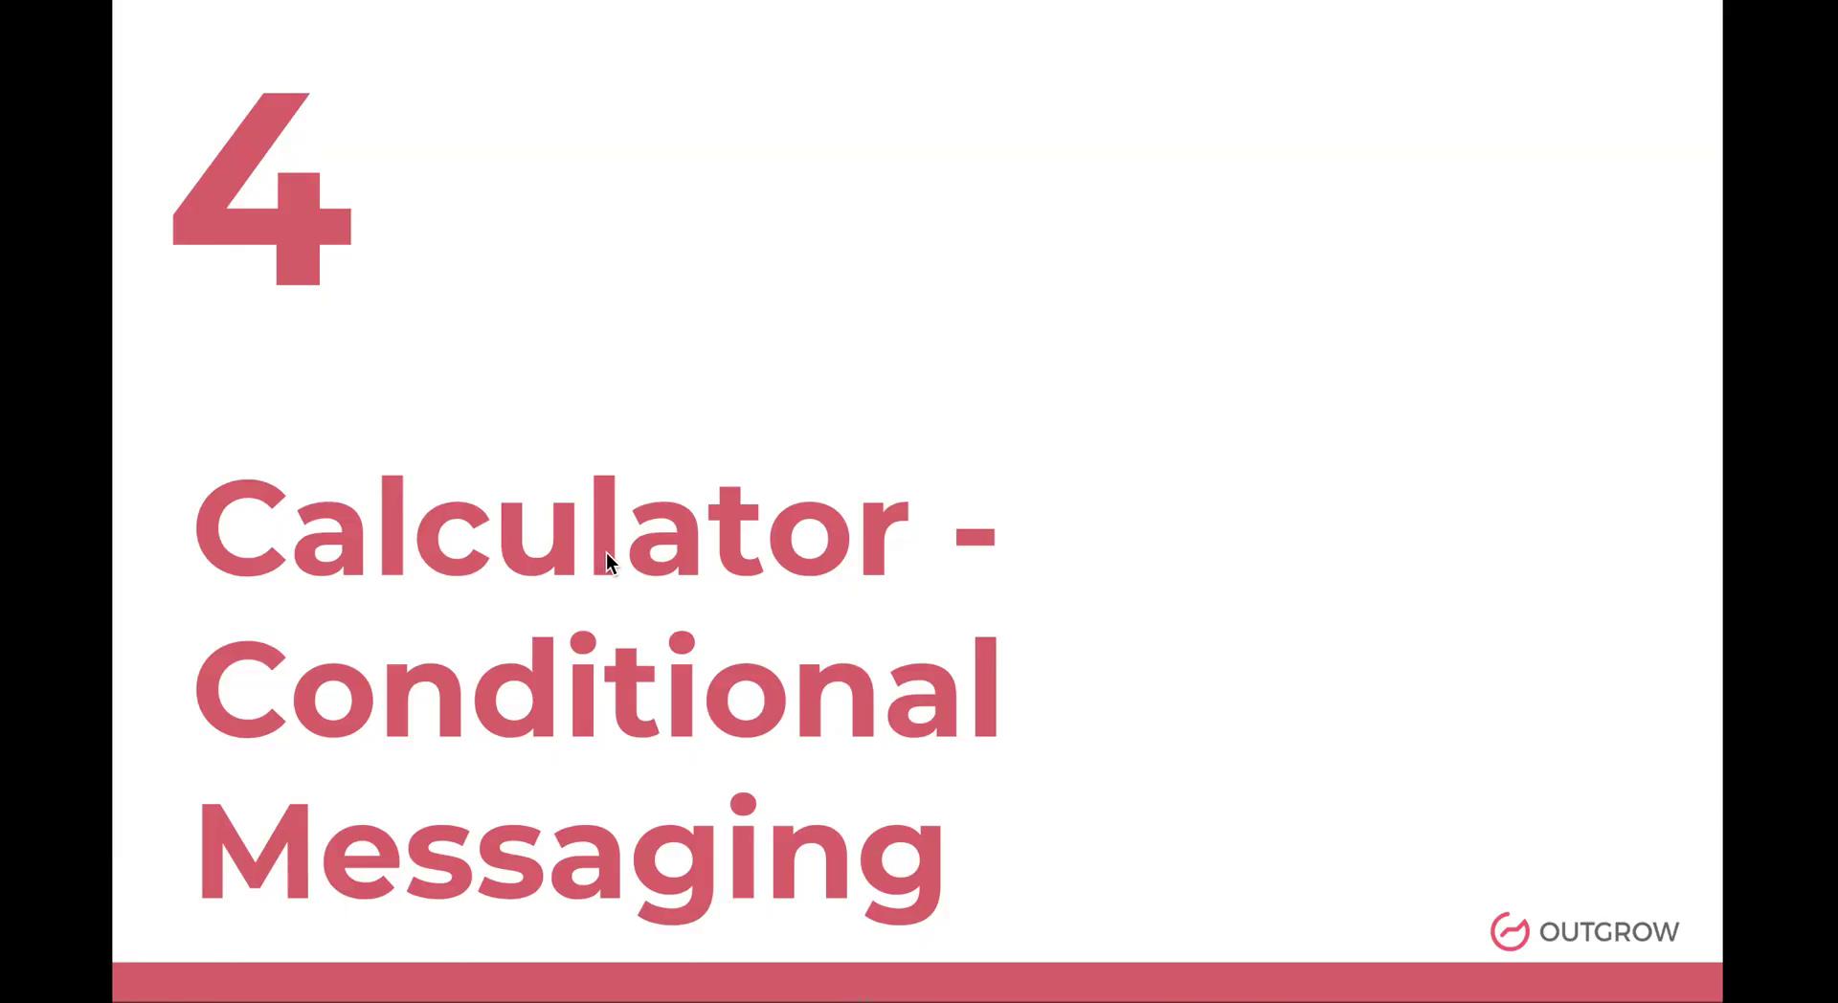
key("Right")
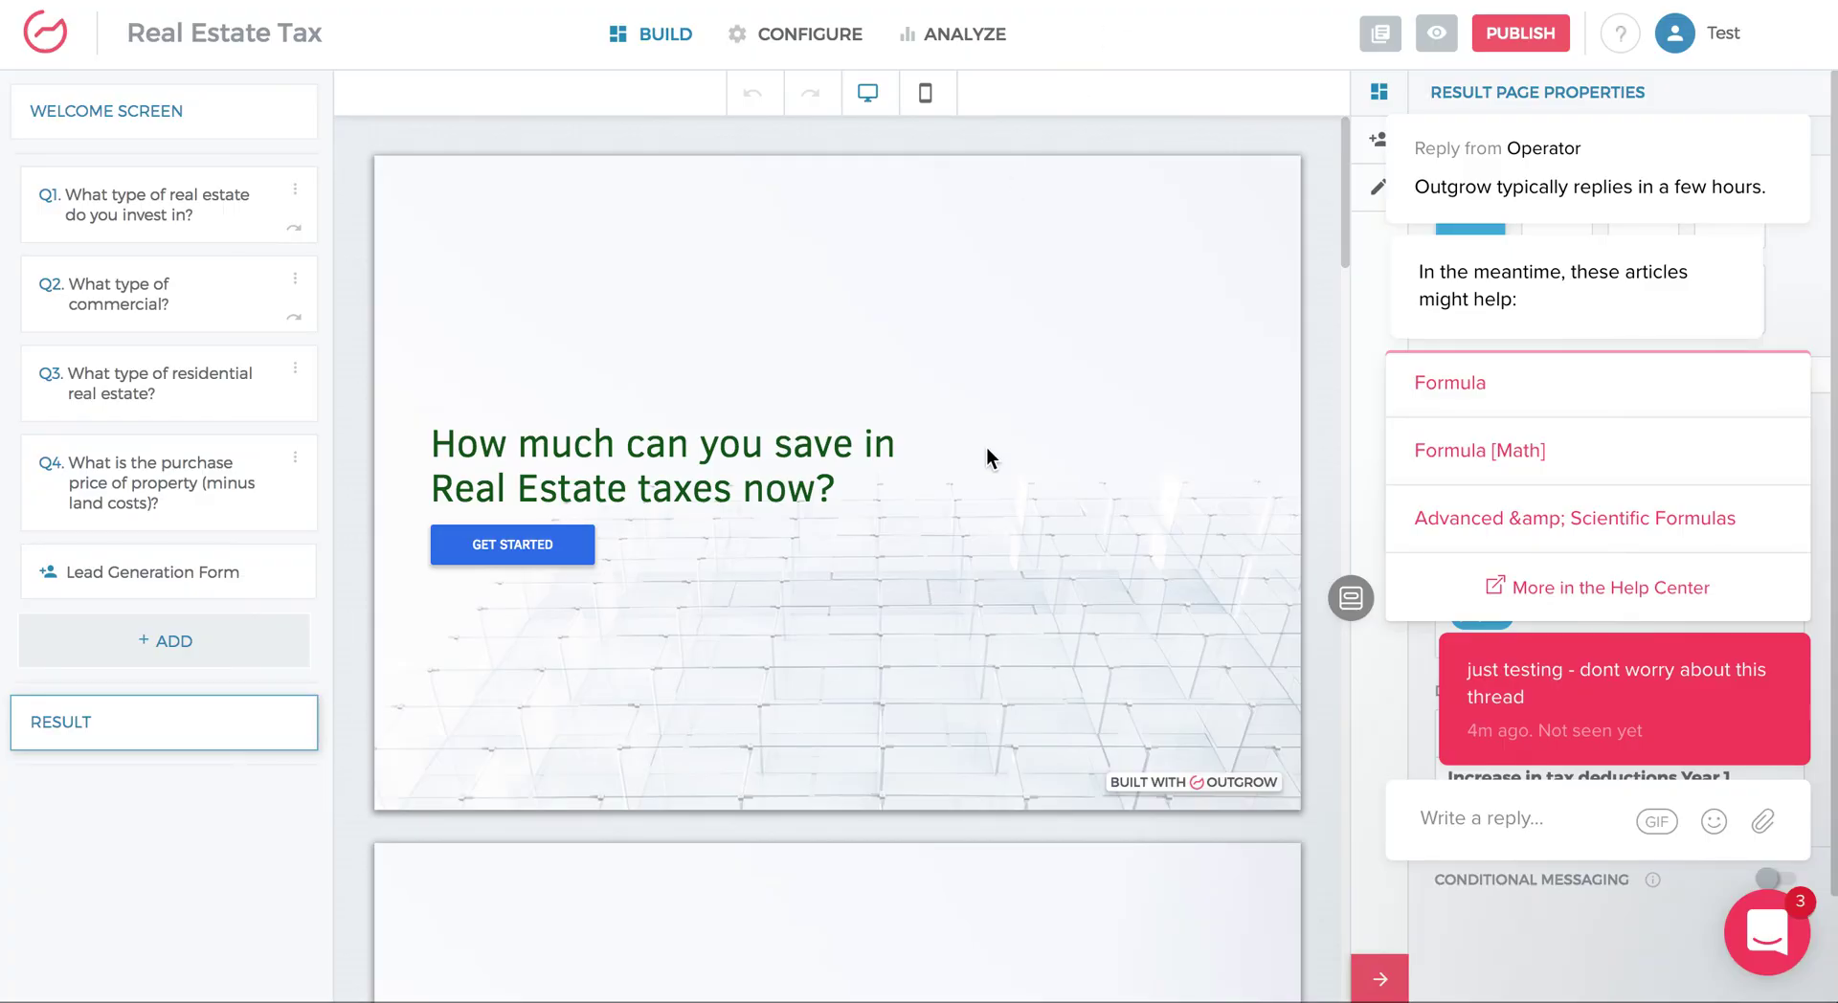
left_click(1787, 79)
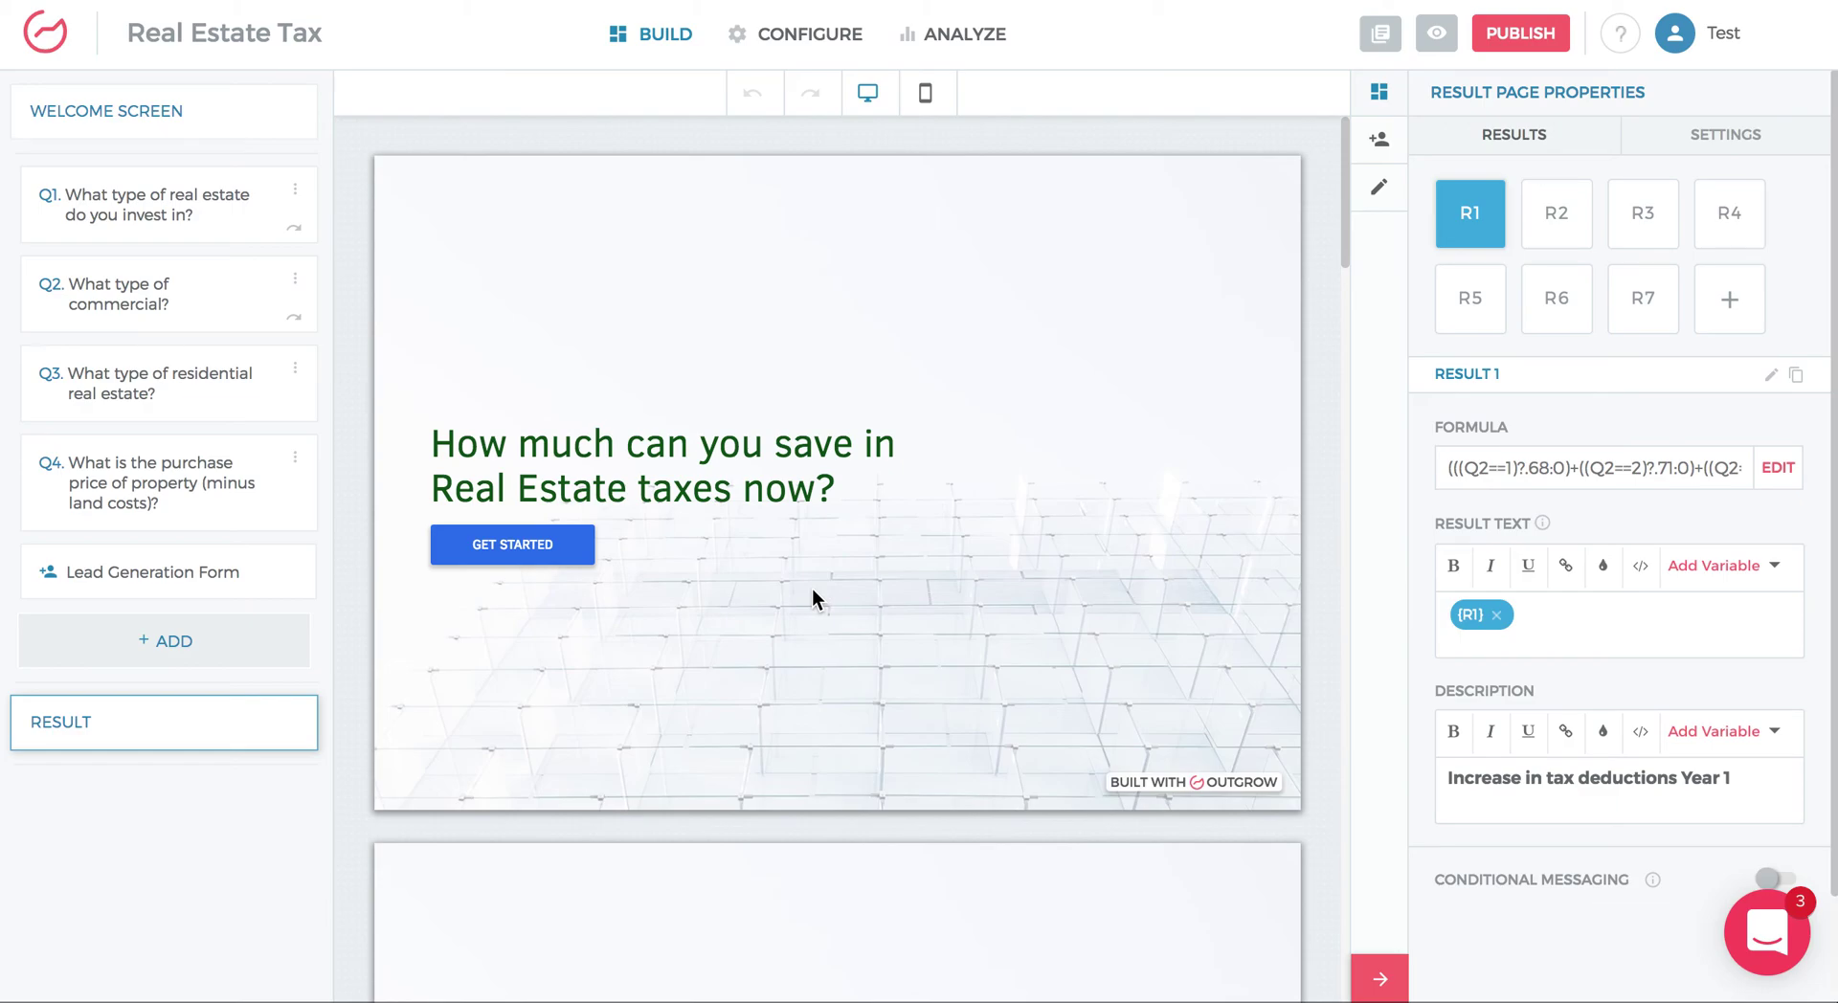
left_click(100, 222)
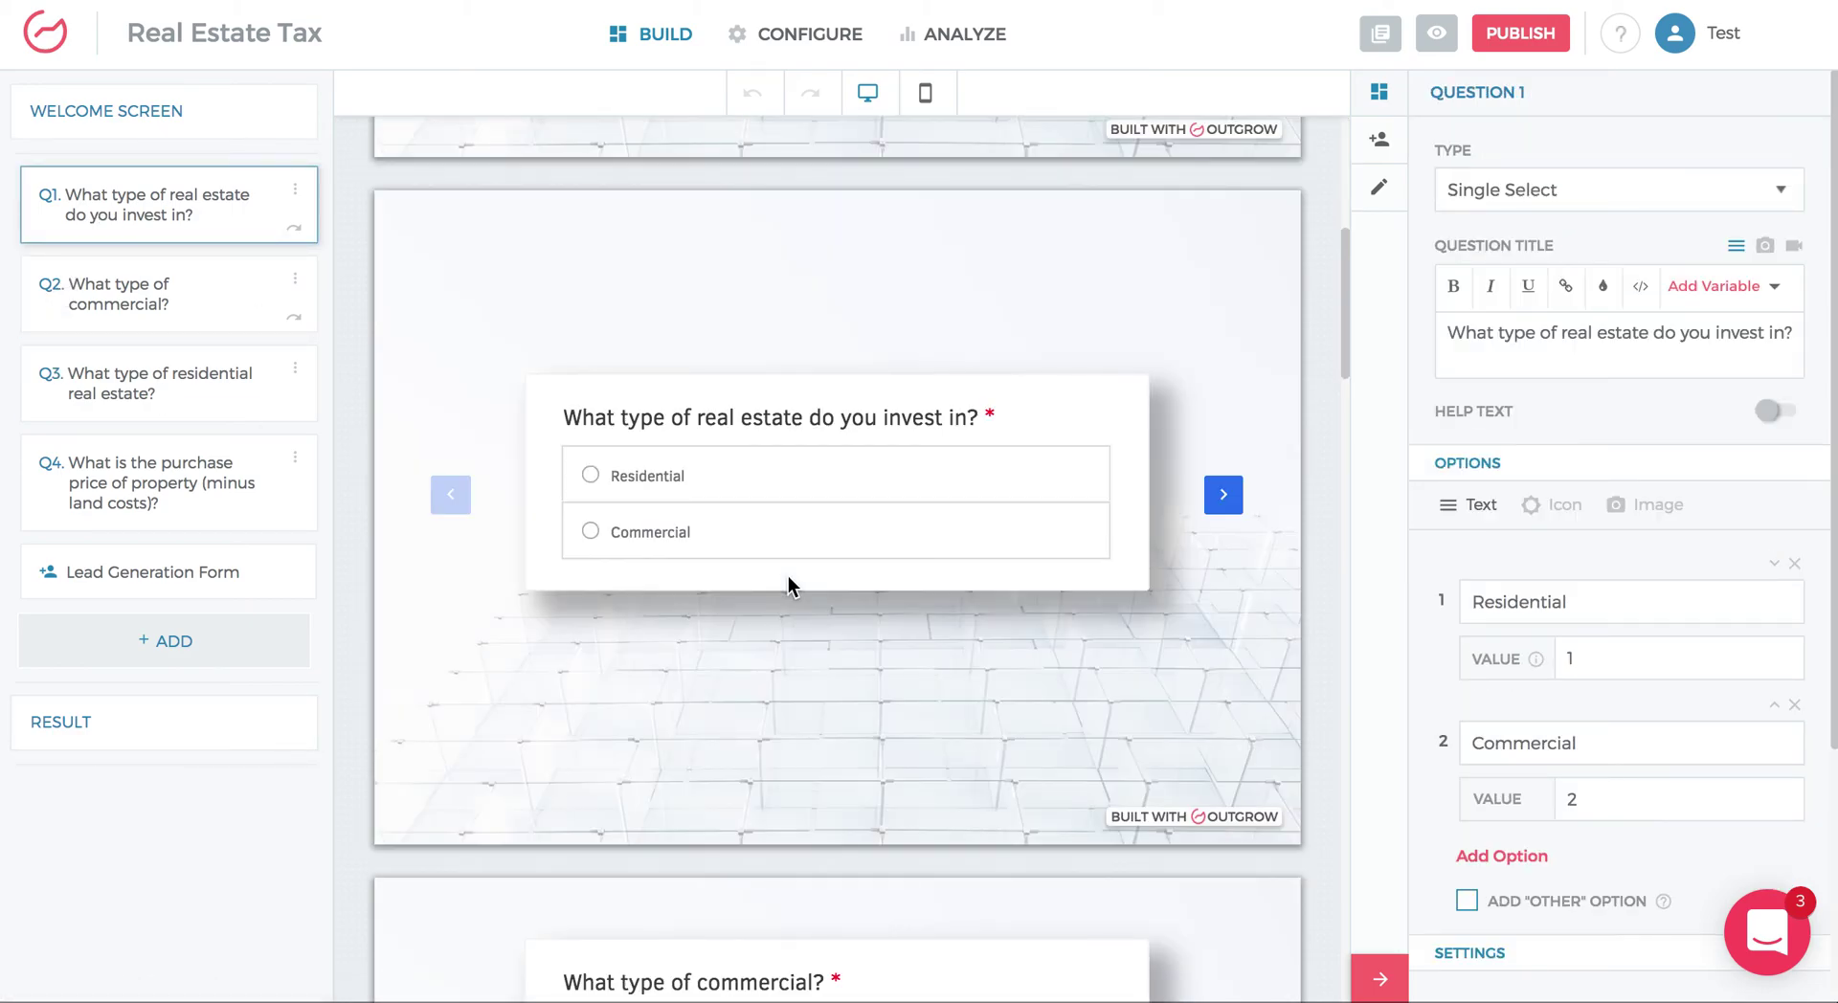
scroll(822, 576, "up", 6)
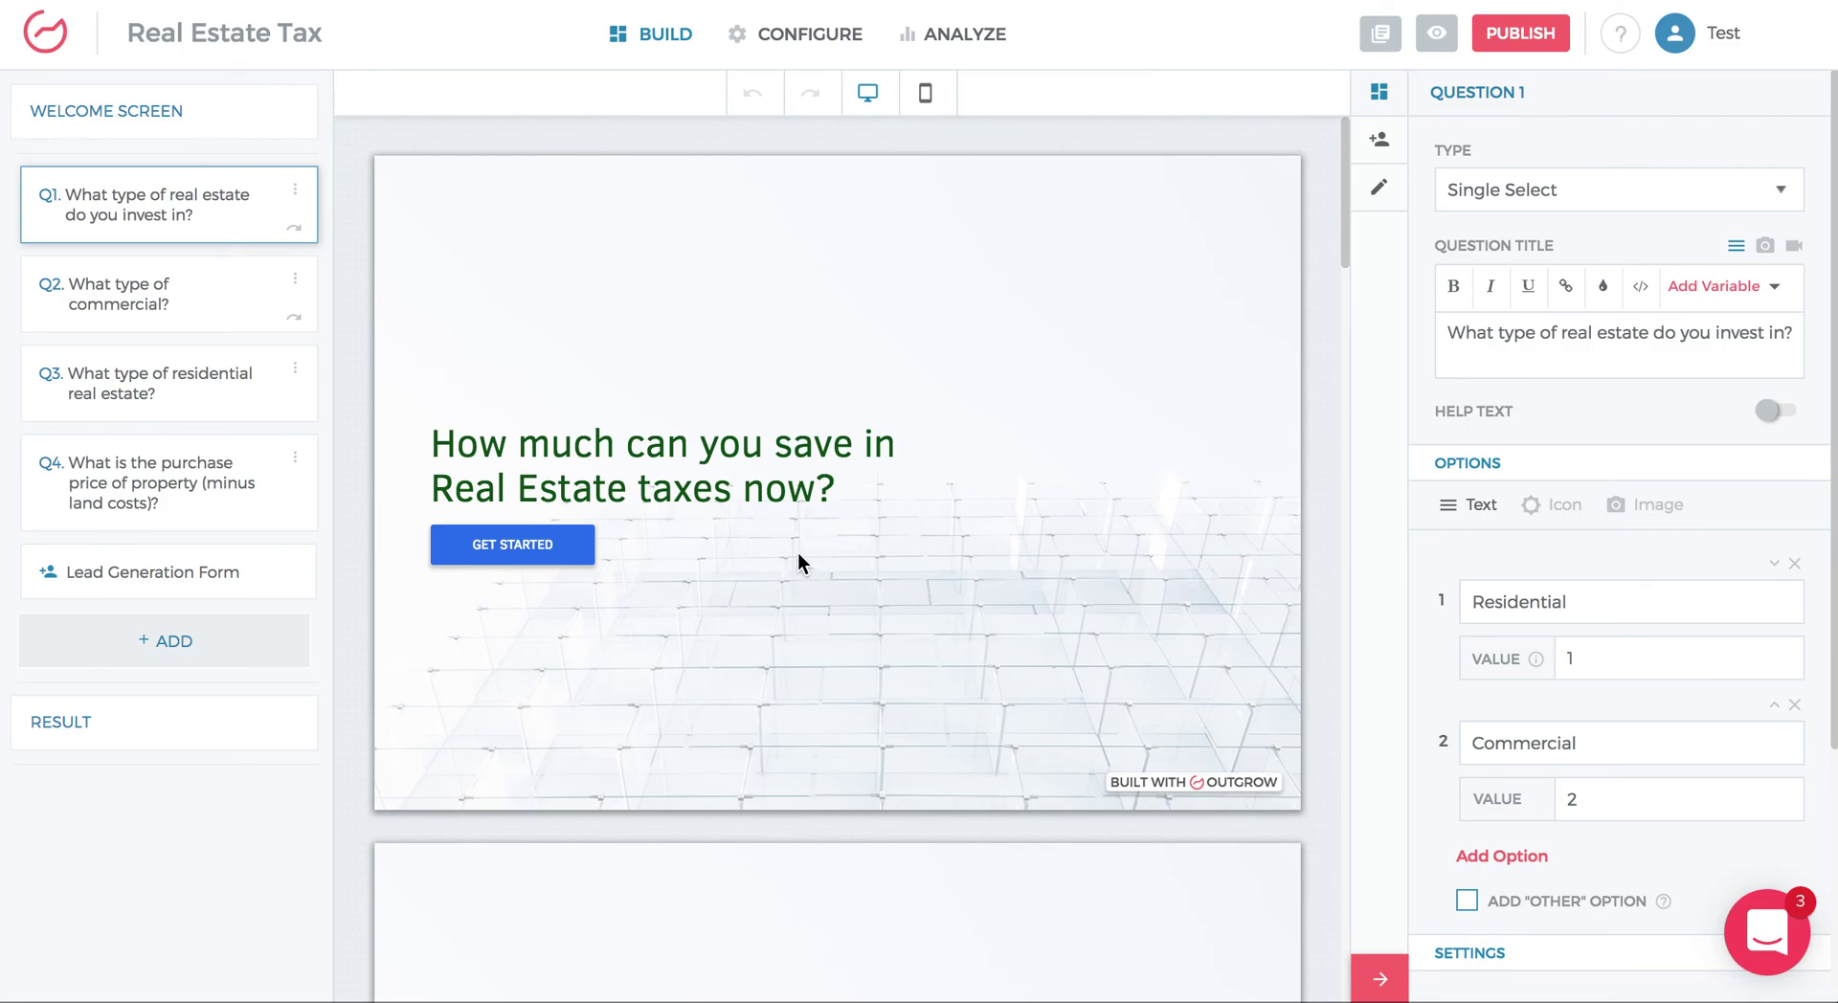
left_click(720, 403)
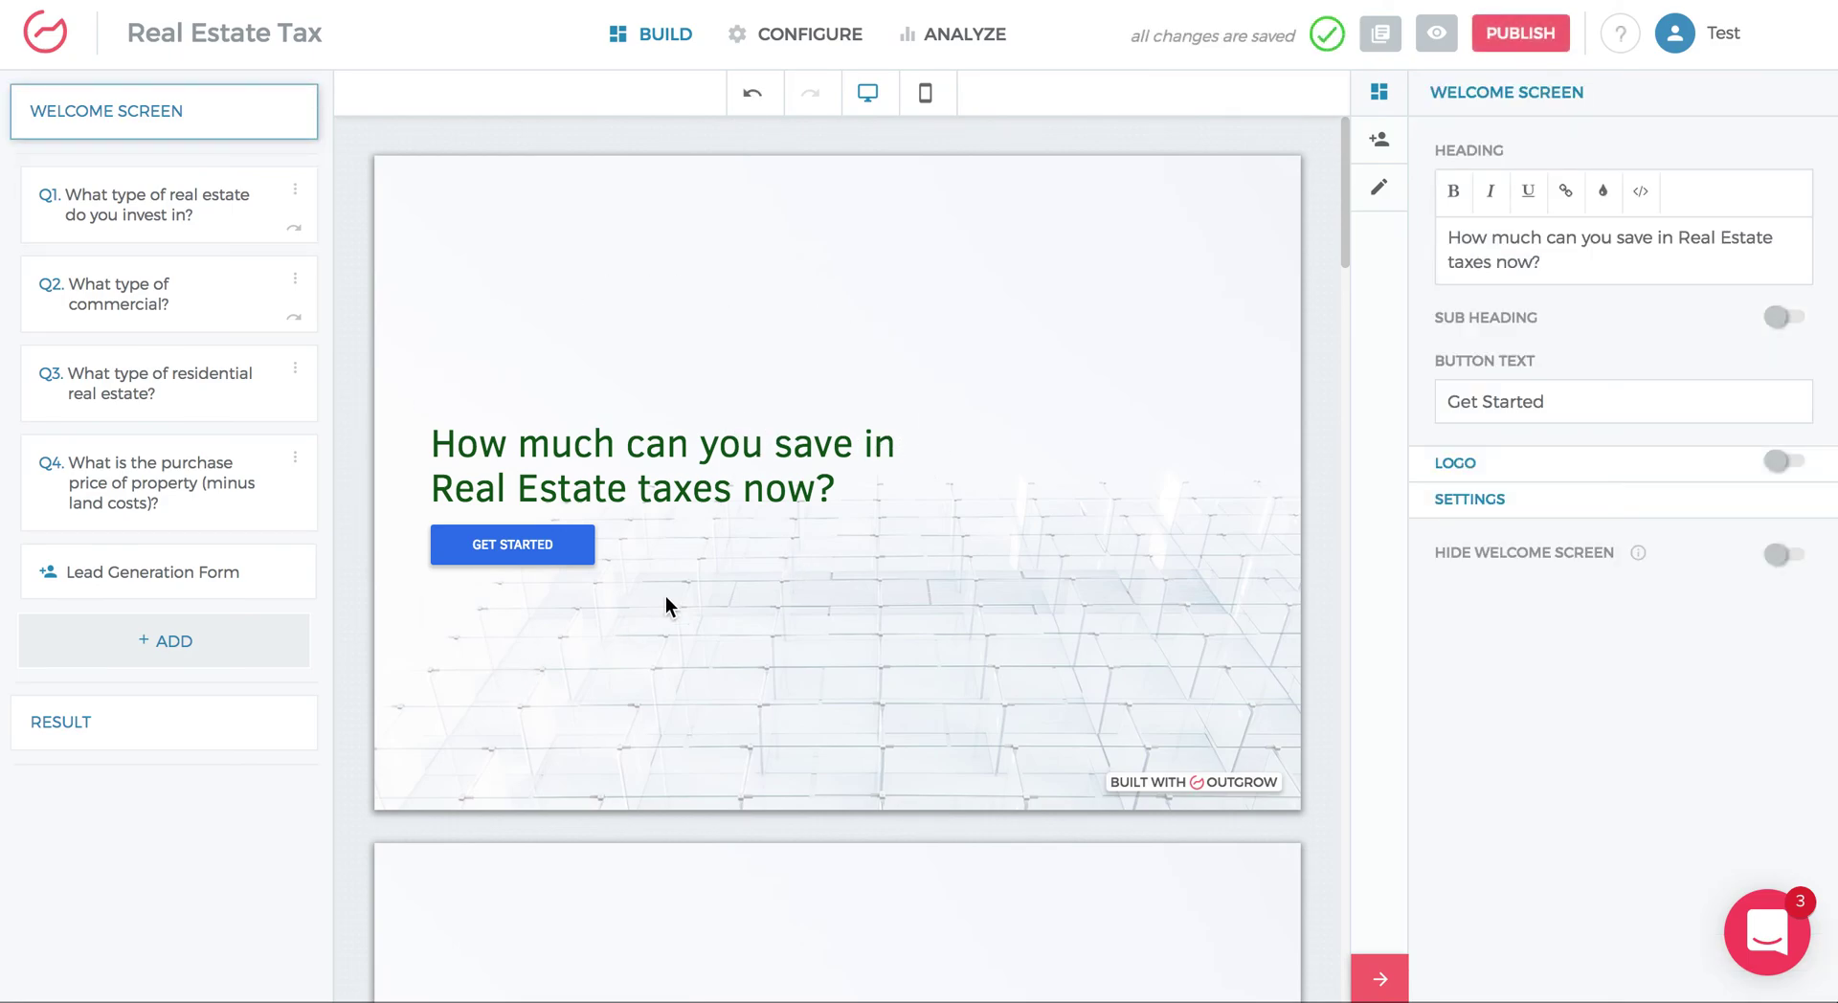
scroll(771, 586, "down", 5)
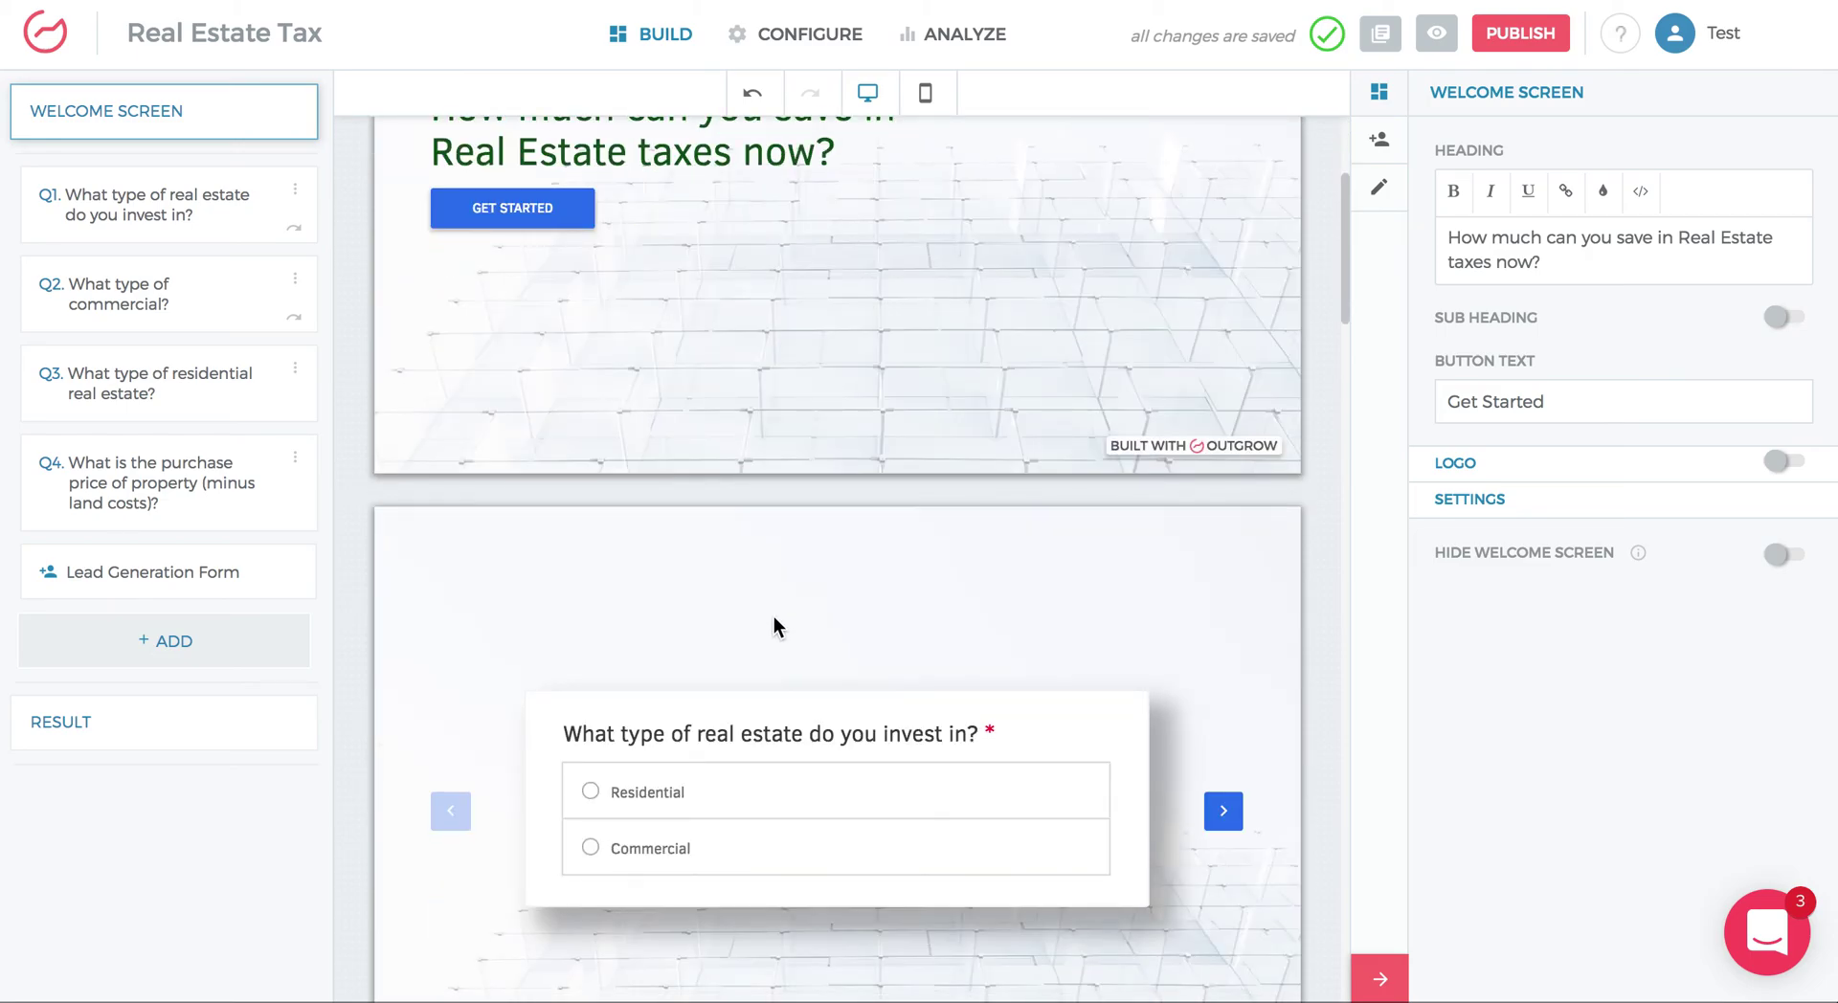
scroll(670, 570, "up", 1)
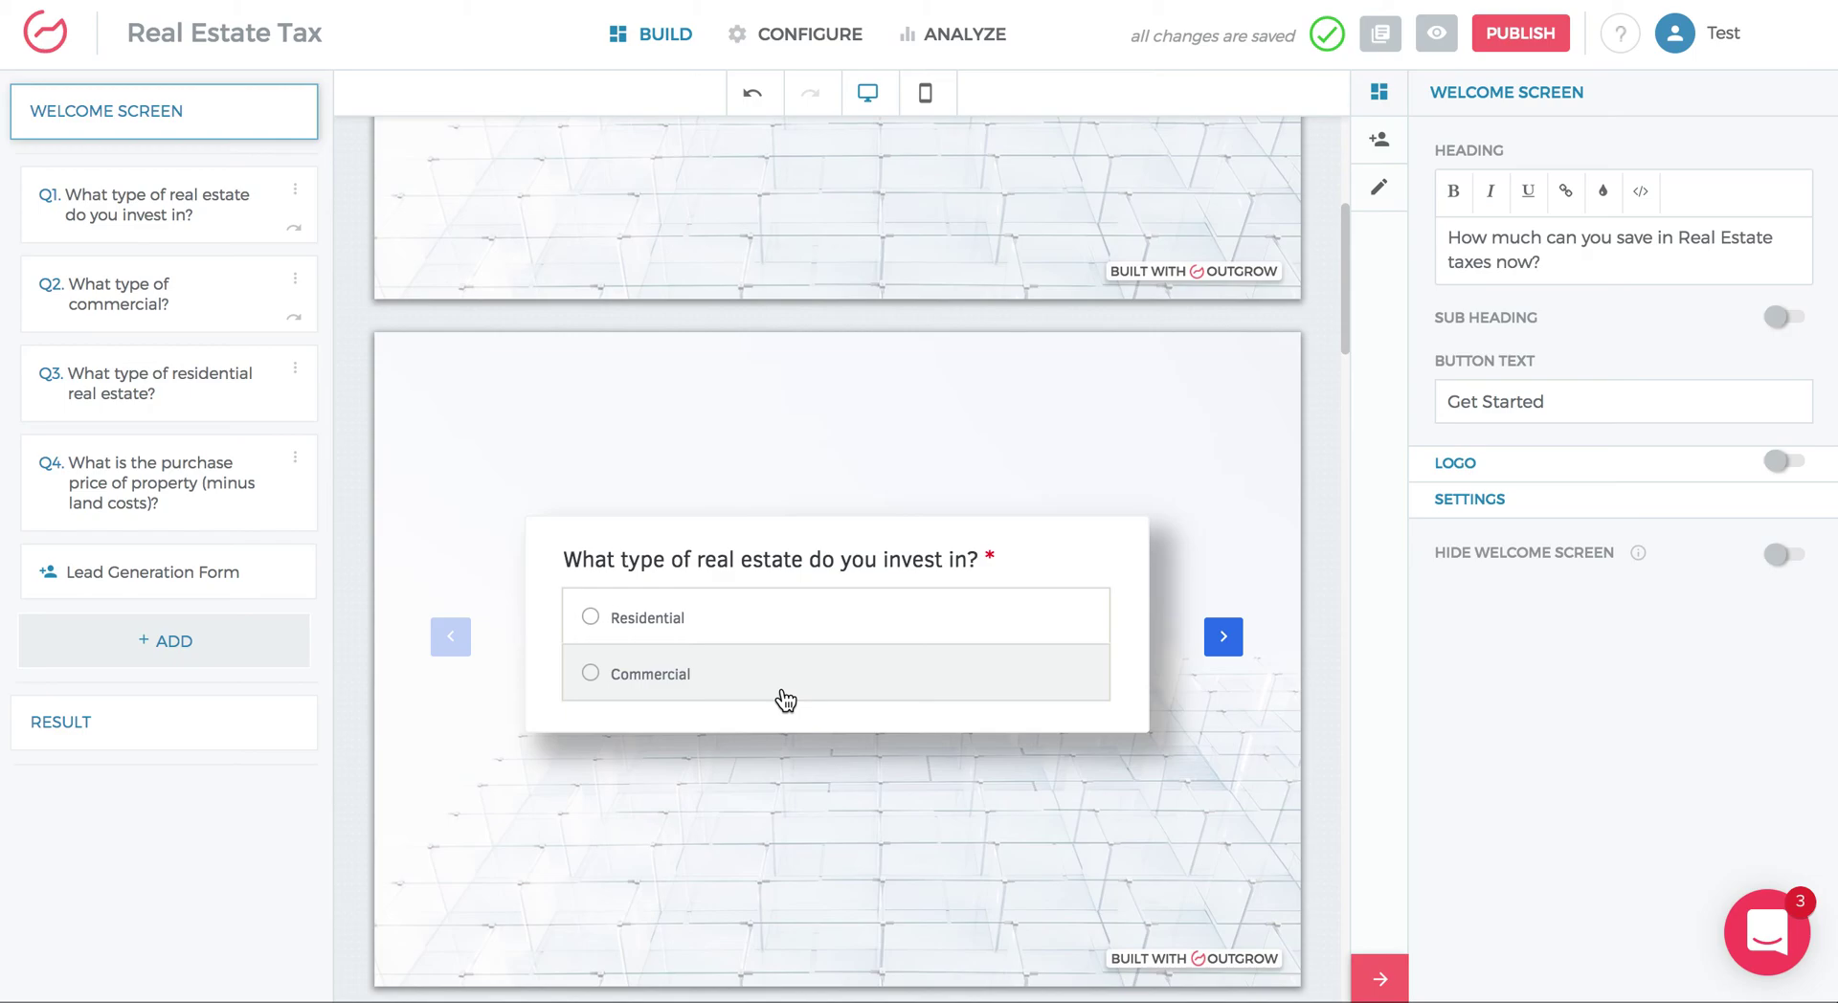
scroll(800, 683, "down", 2)
scroll(805, 689, "down", 3)
scroll(829, 704, "down", 2)
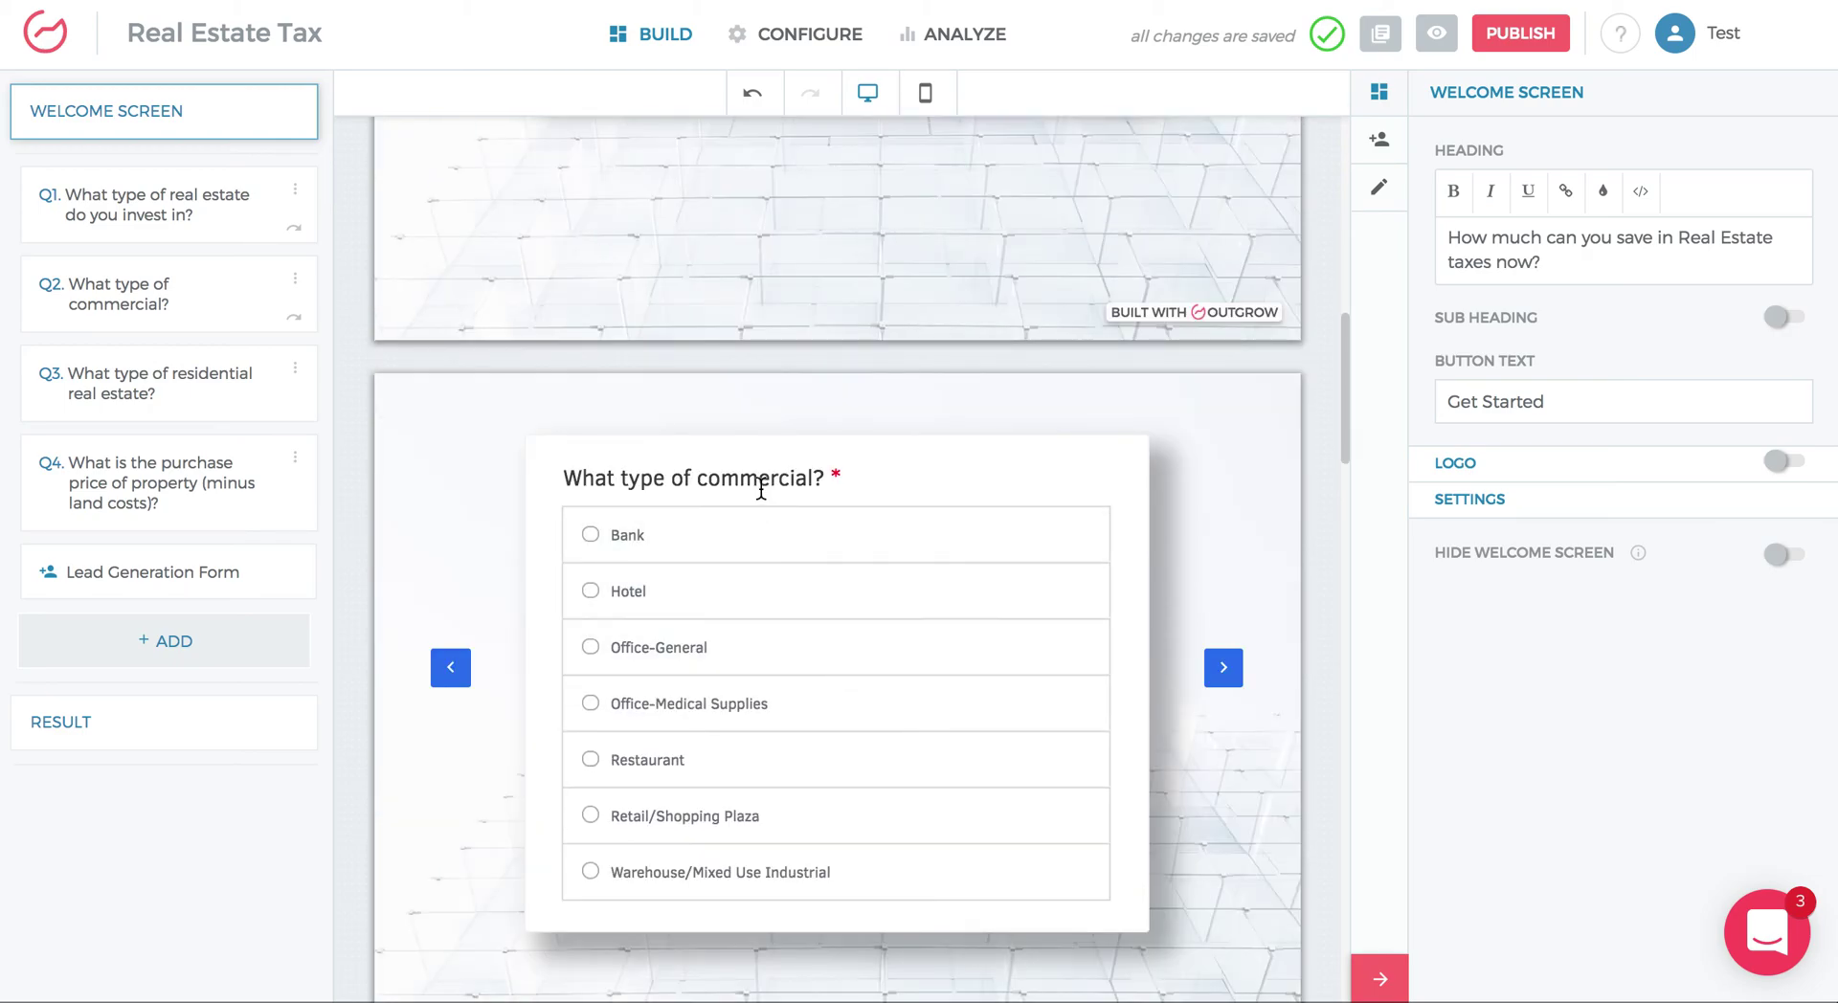
scroll(793, 586, "down", 4)
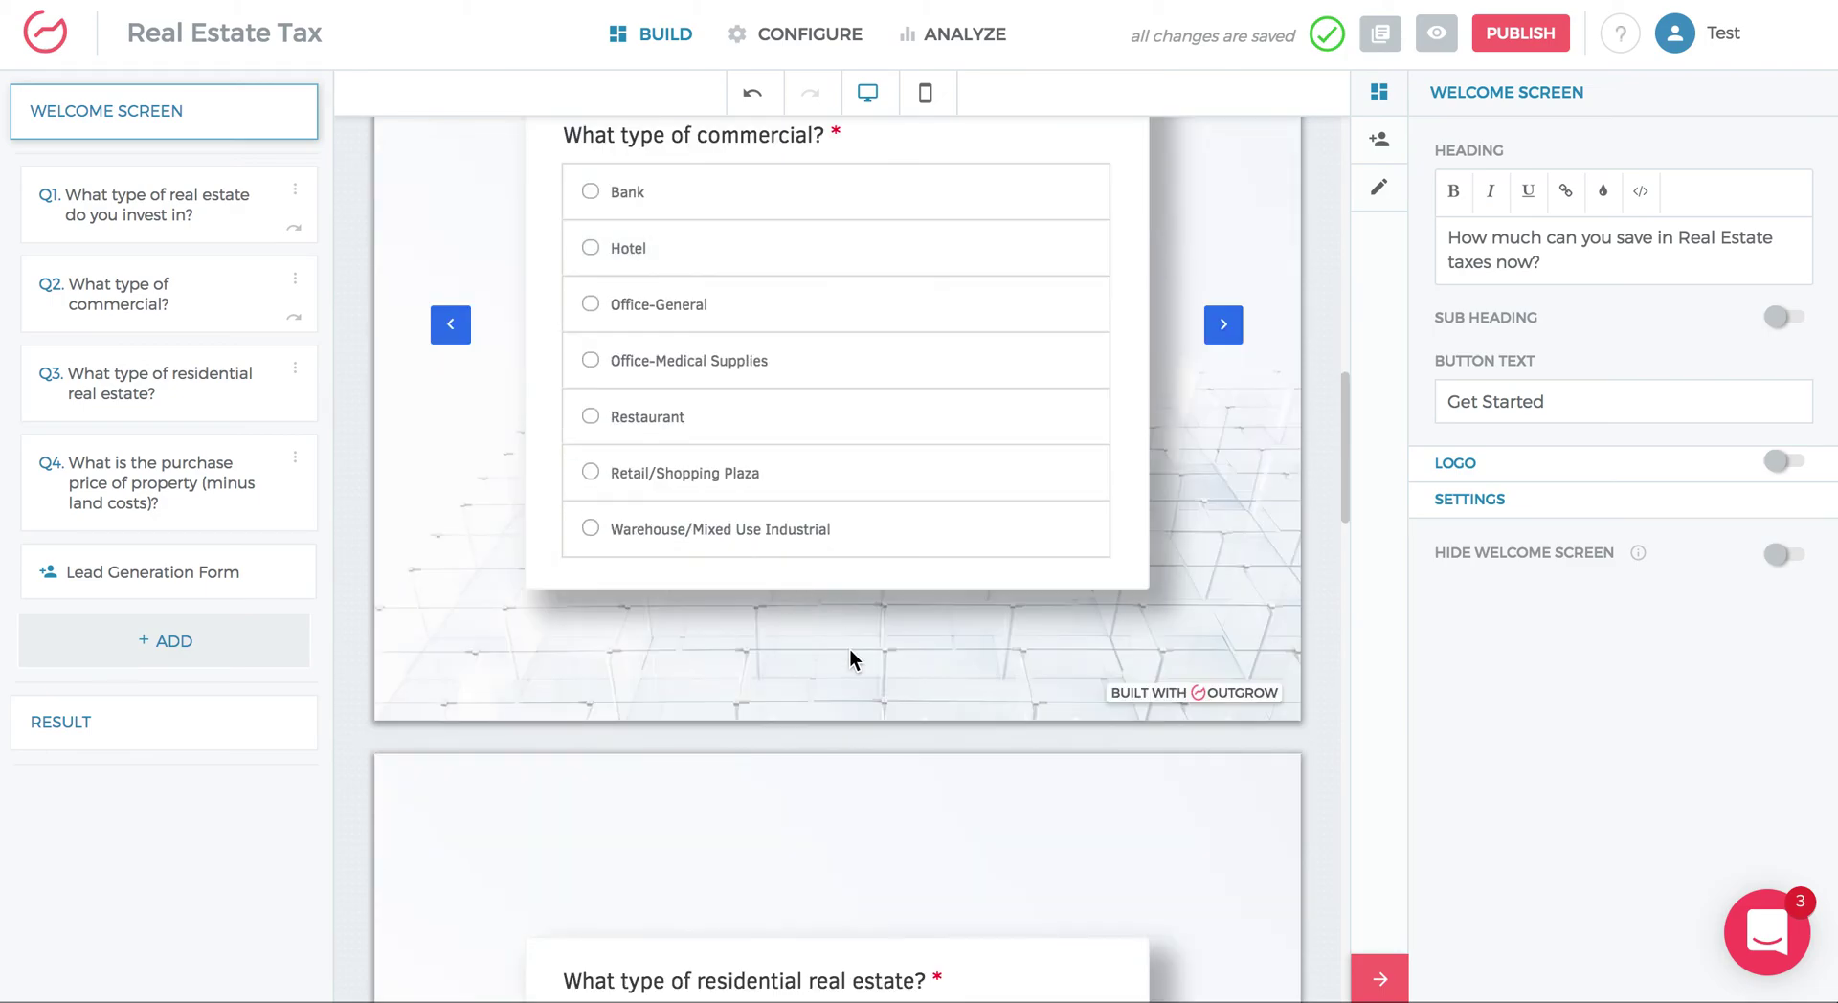
scroll(849, 656, "down", 5)
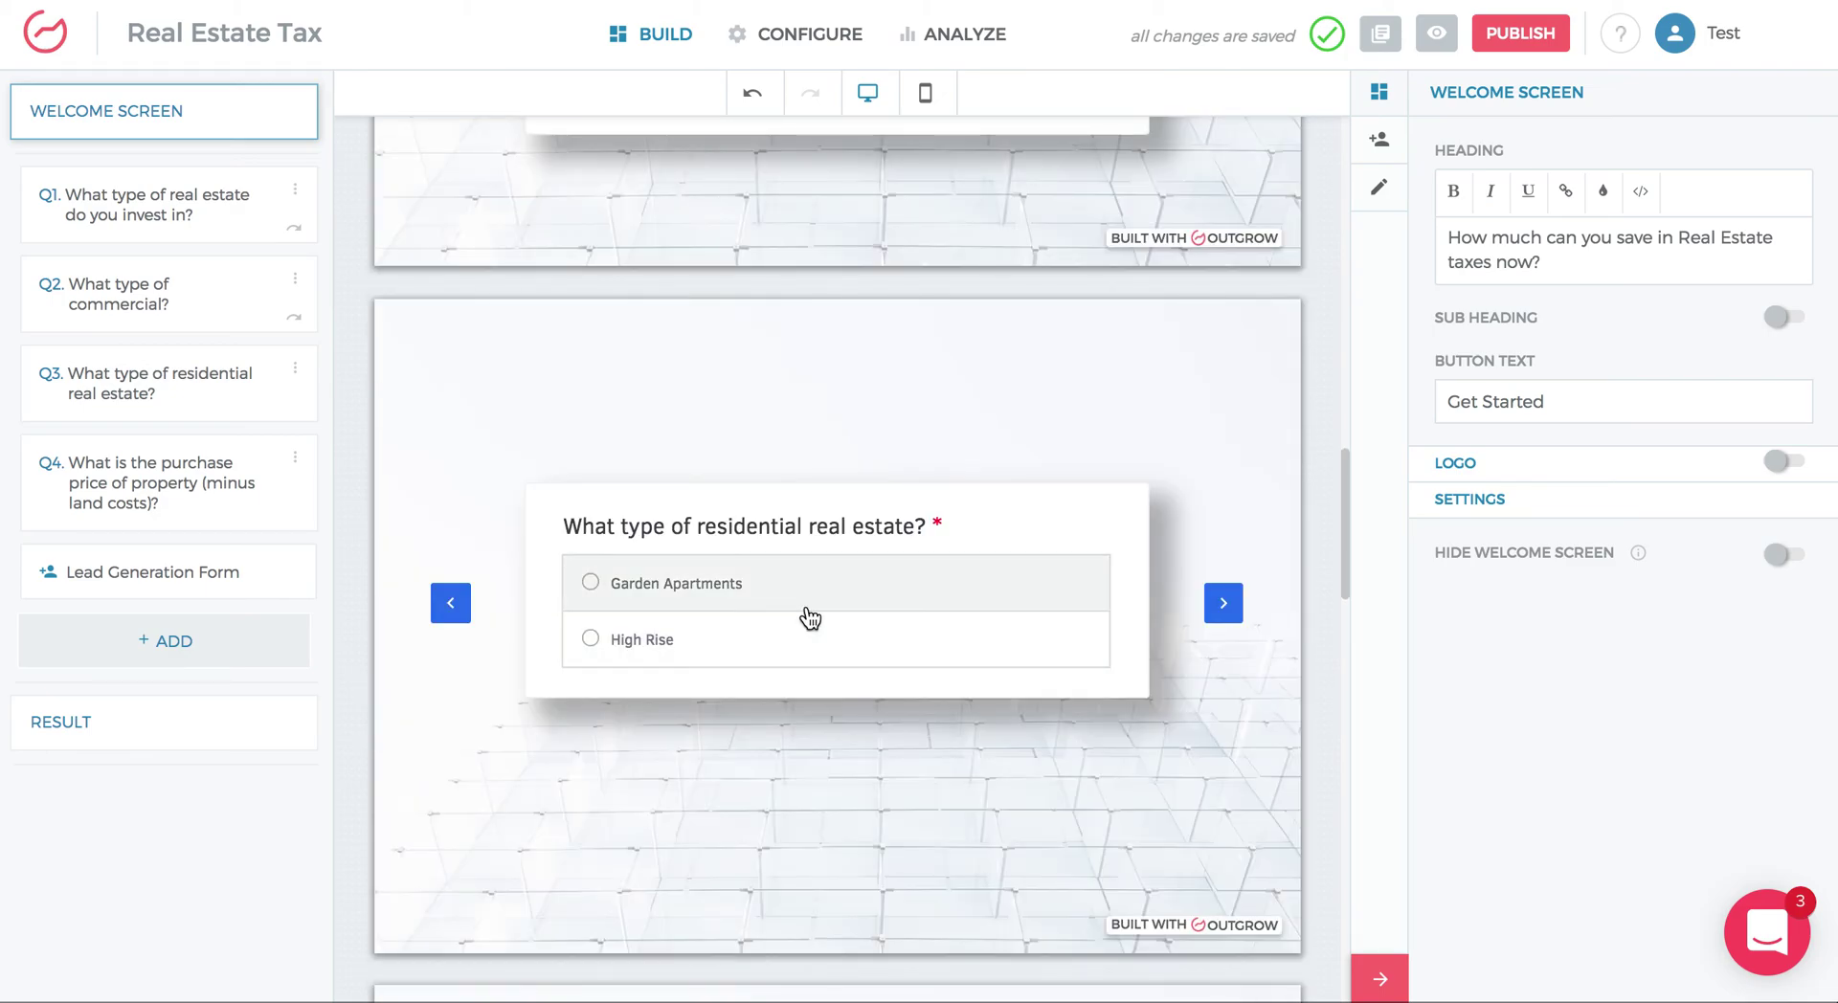
scroll(808, 610, "up", 12)
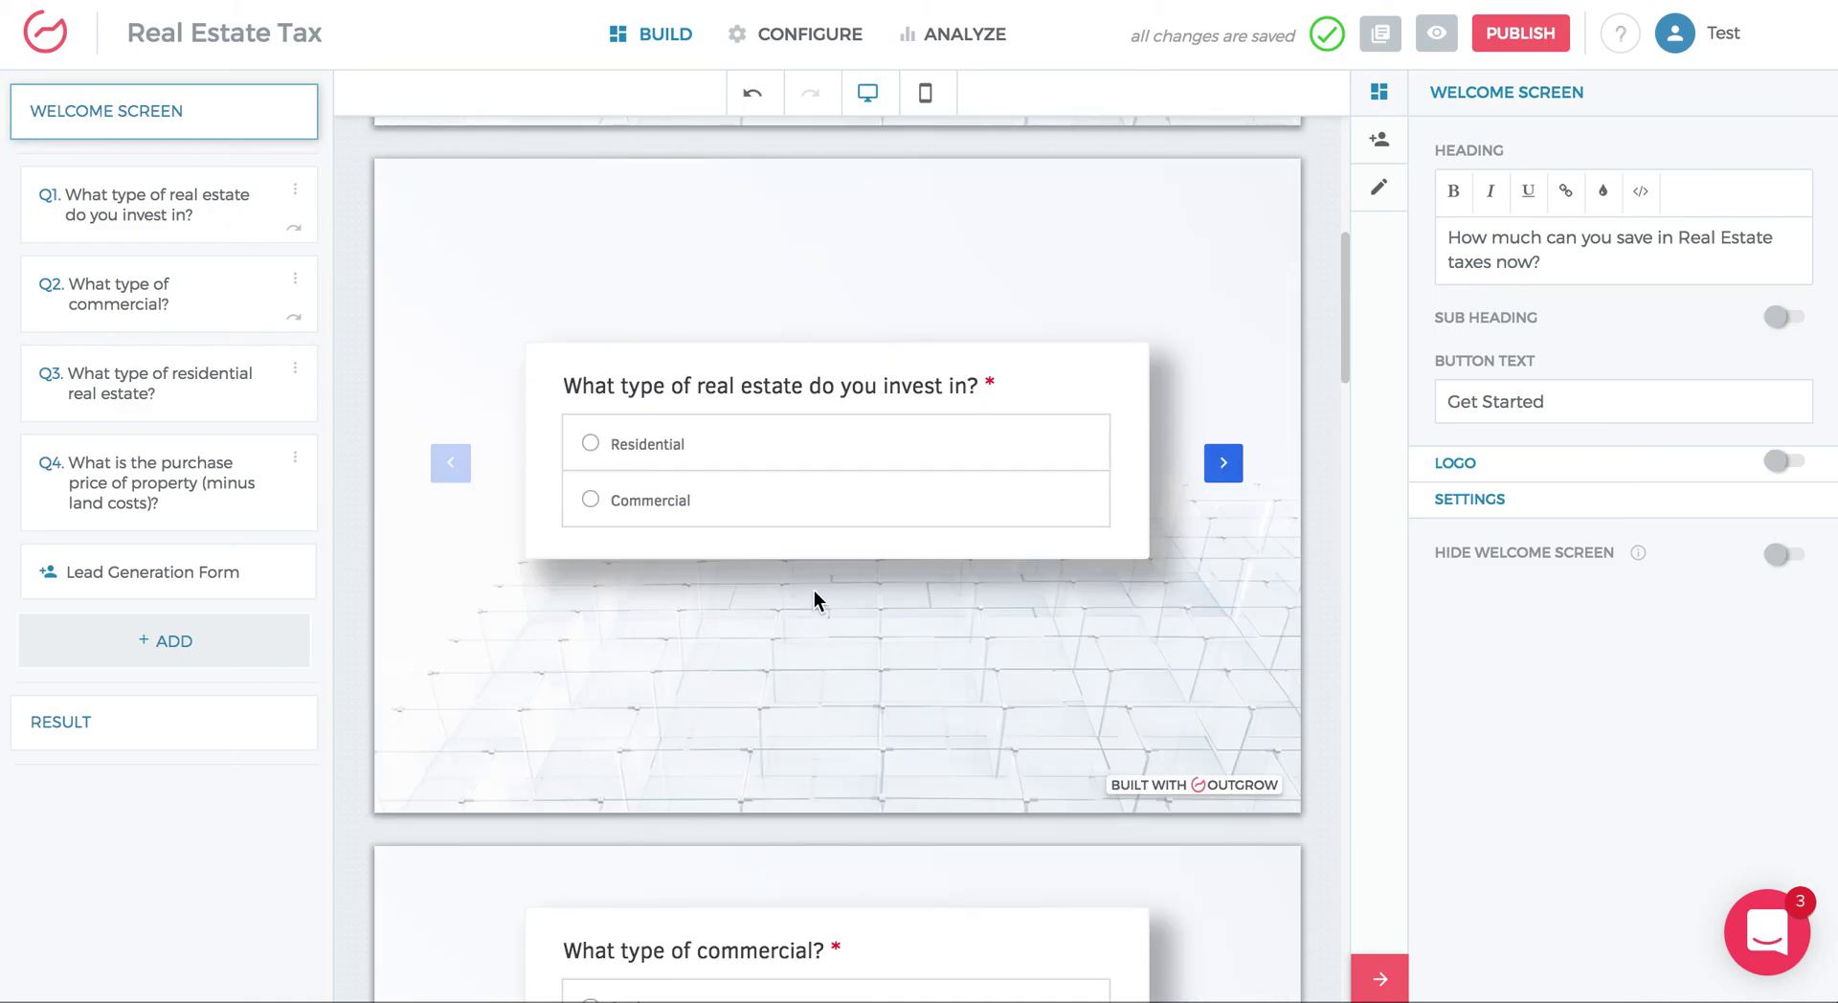
Step: Set Q1's logic jump so Residential answers go to Q3 and all others to Q2
left_click(295, 232)
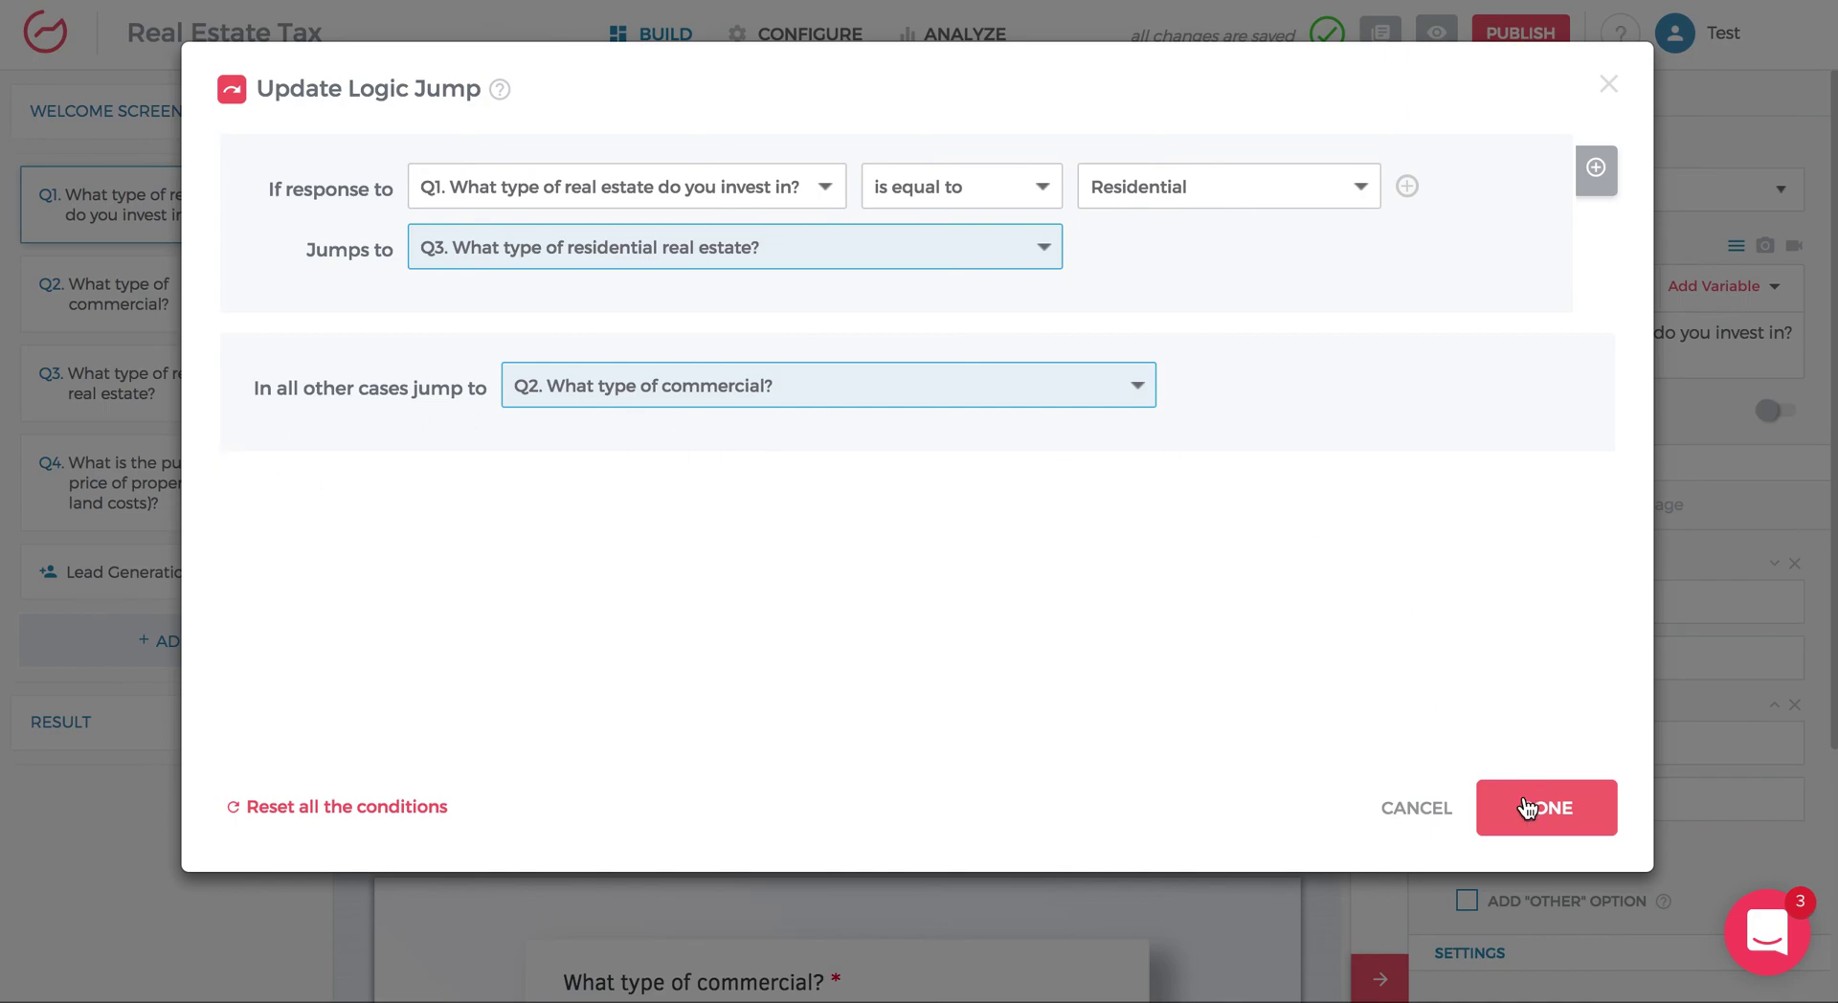
left_click(1520, 800)
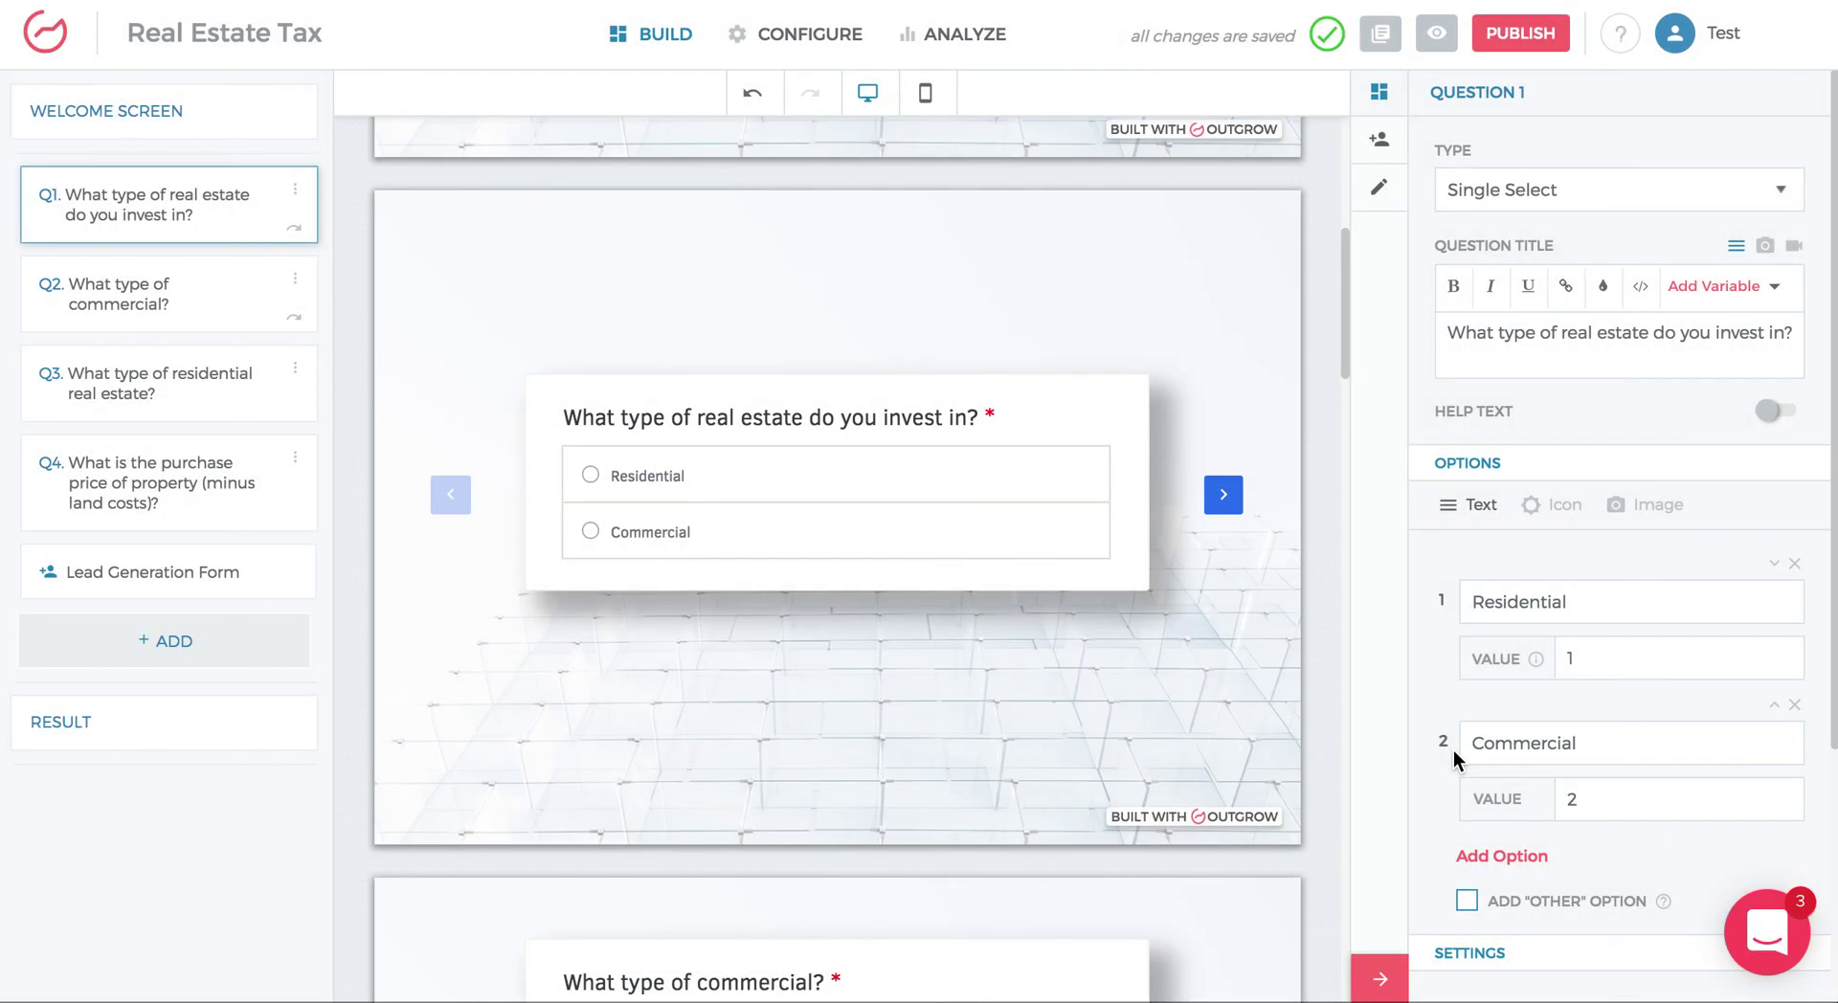
scroll(952, 682, "down", 5)
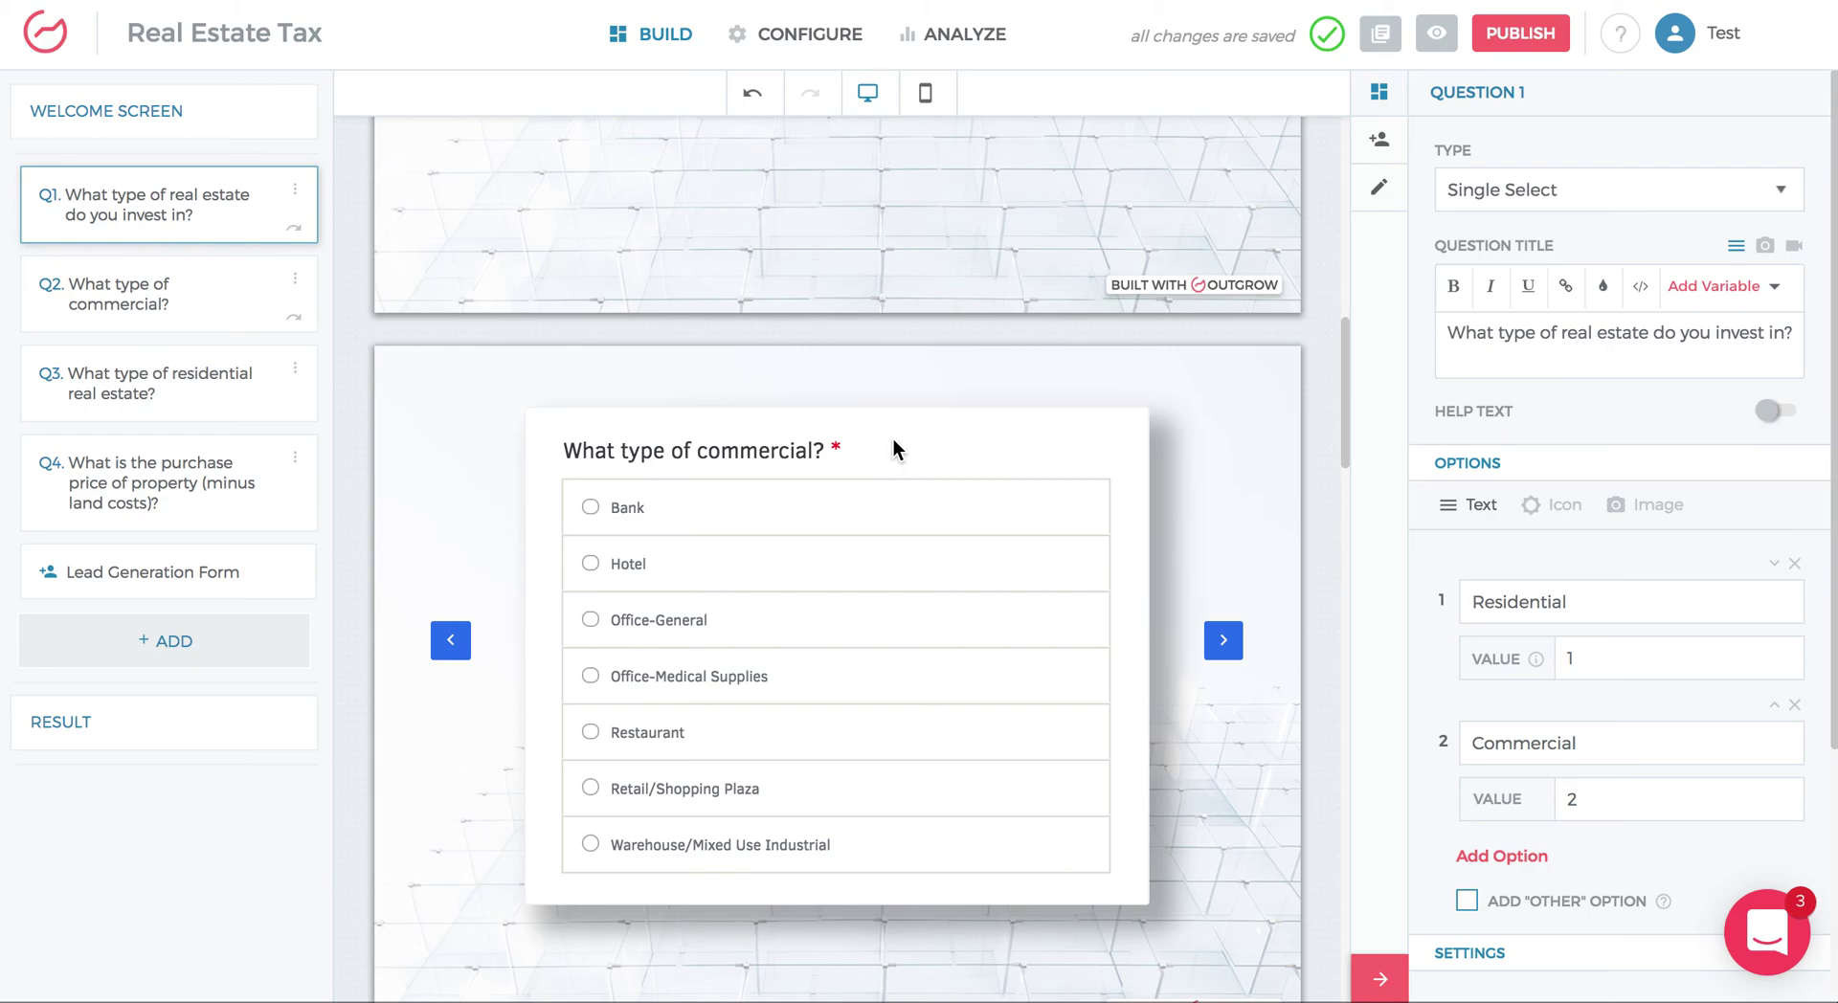
scroll(894, 439, "down", 1)
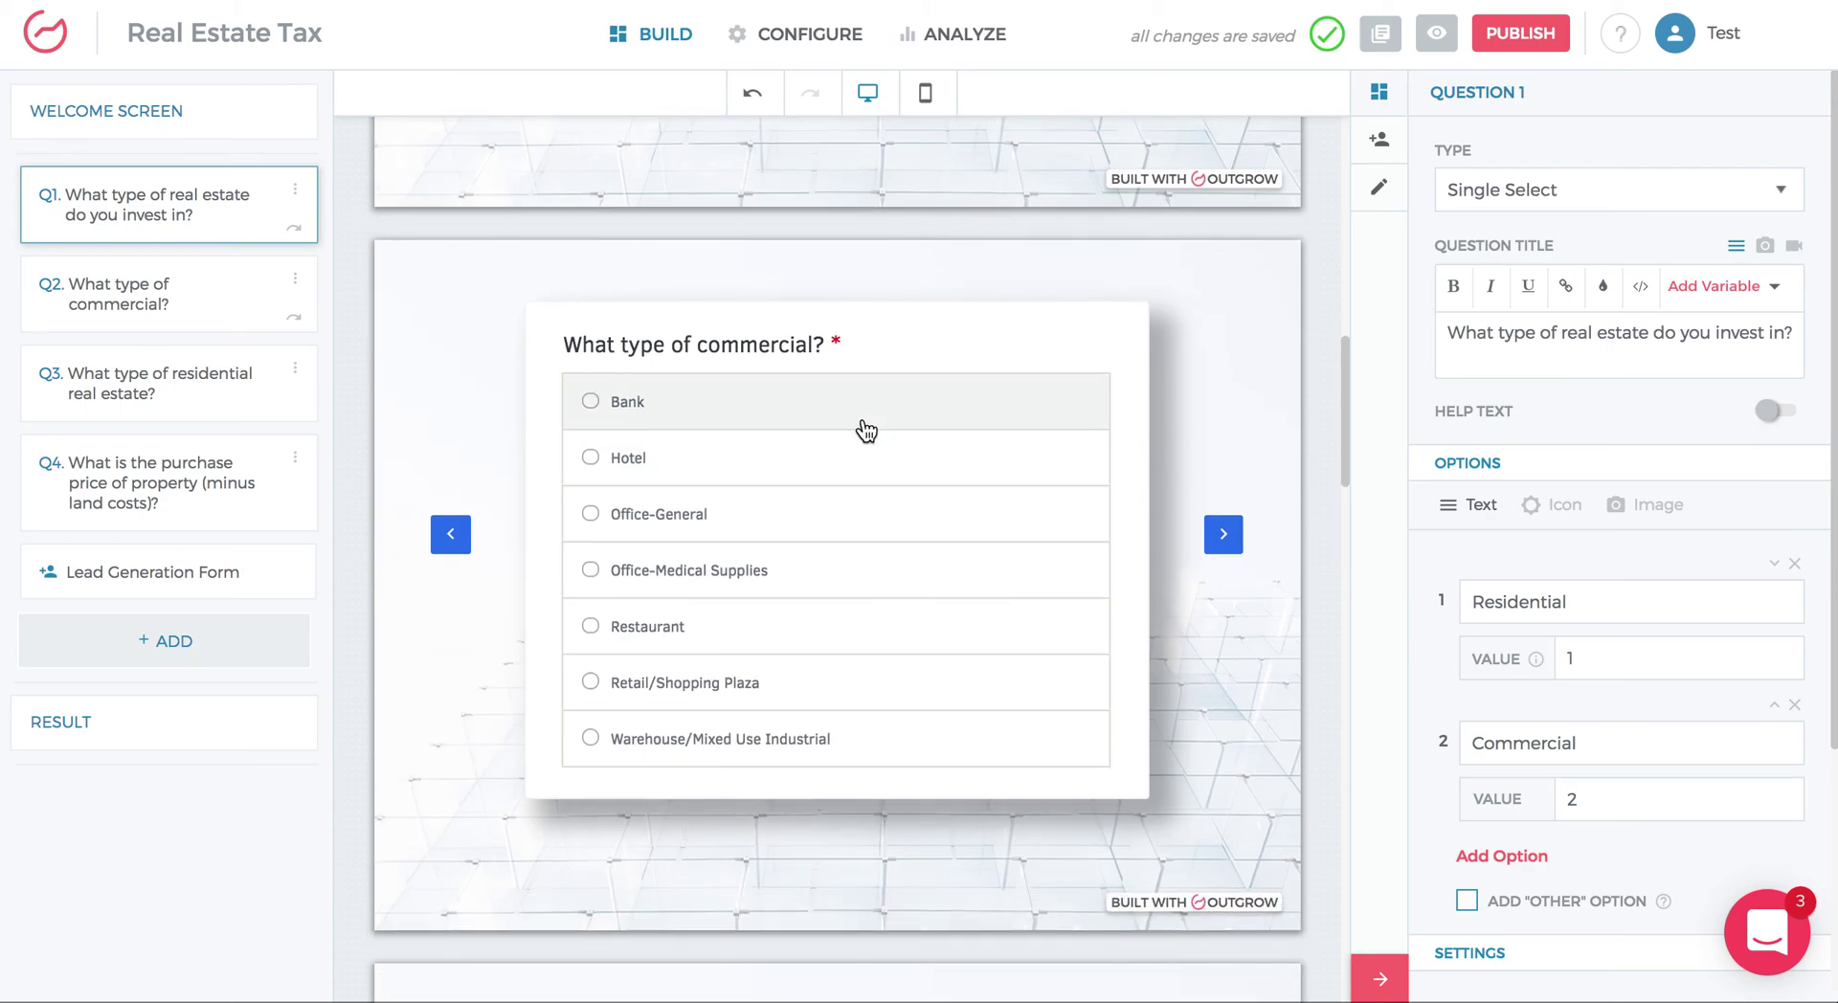
scroll(893, 632, "down", 3)
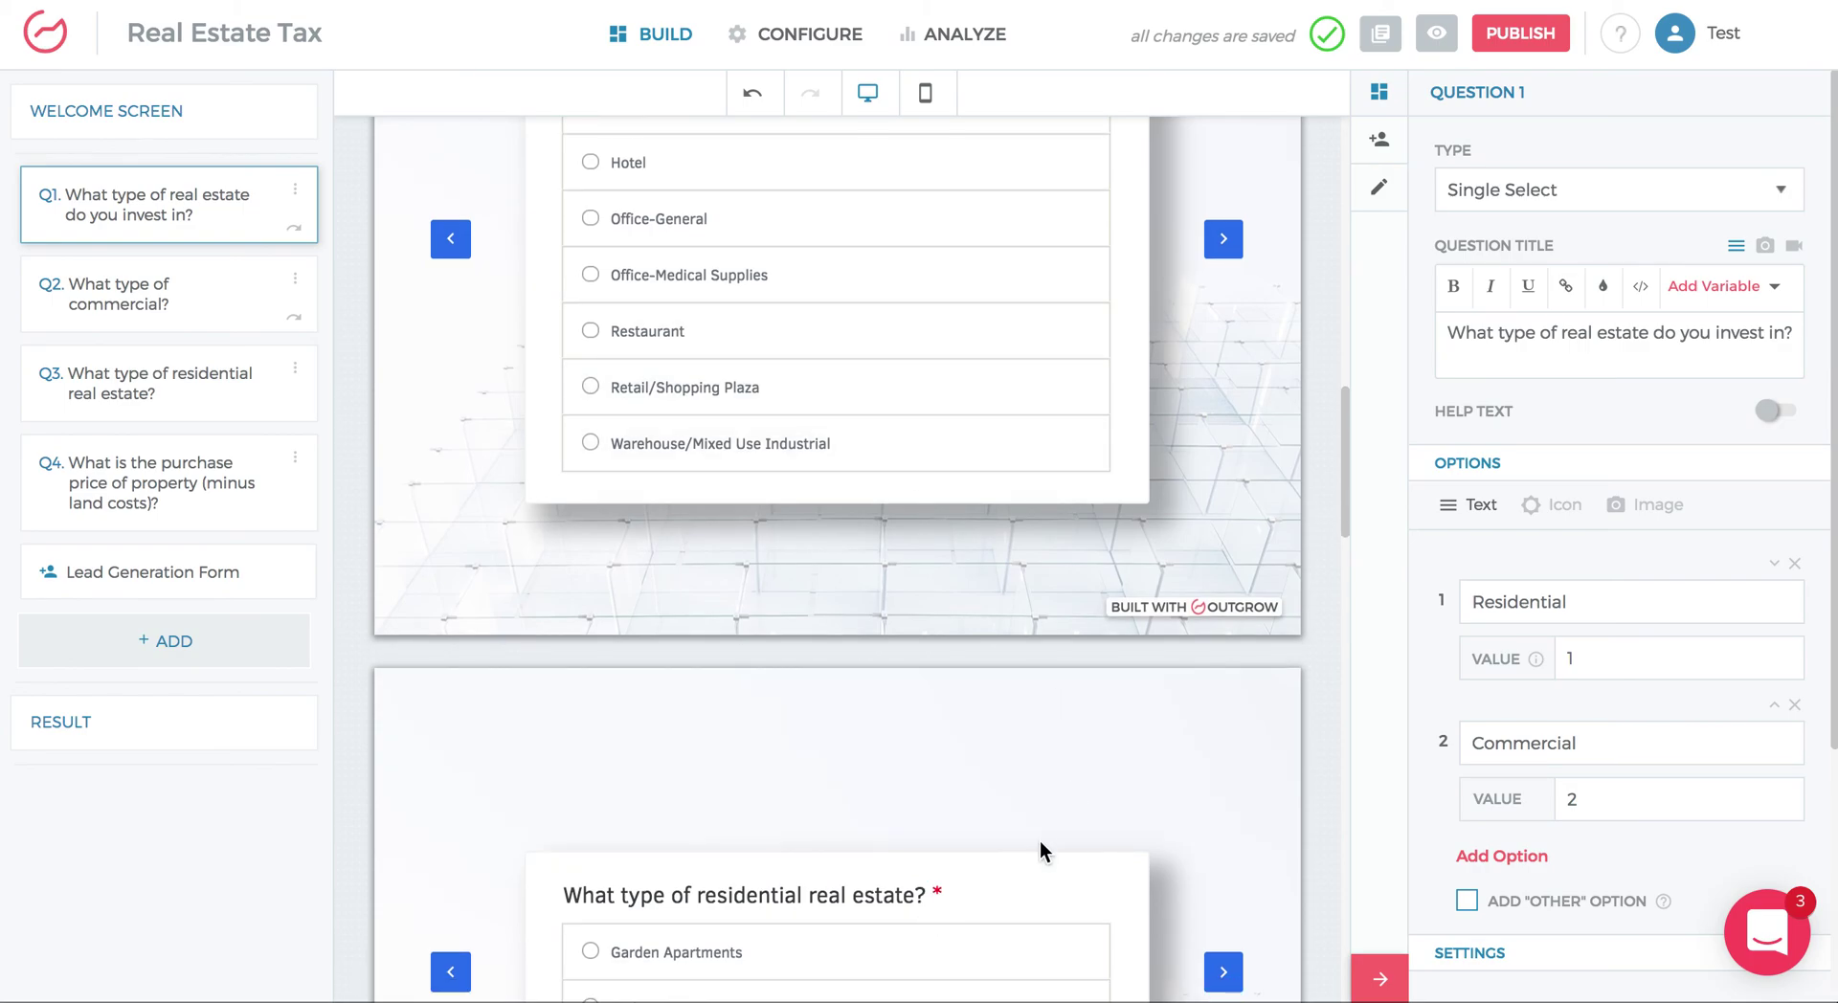
scroll(1042, 853, "down", 1)
scroll(872, 651, "up", 3)
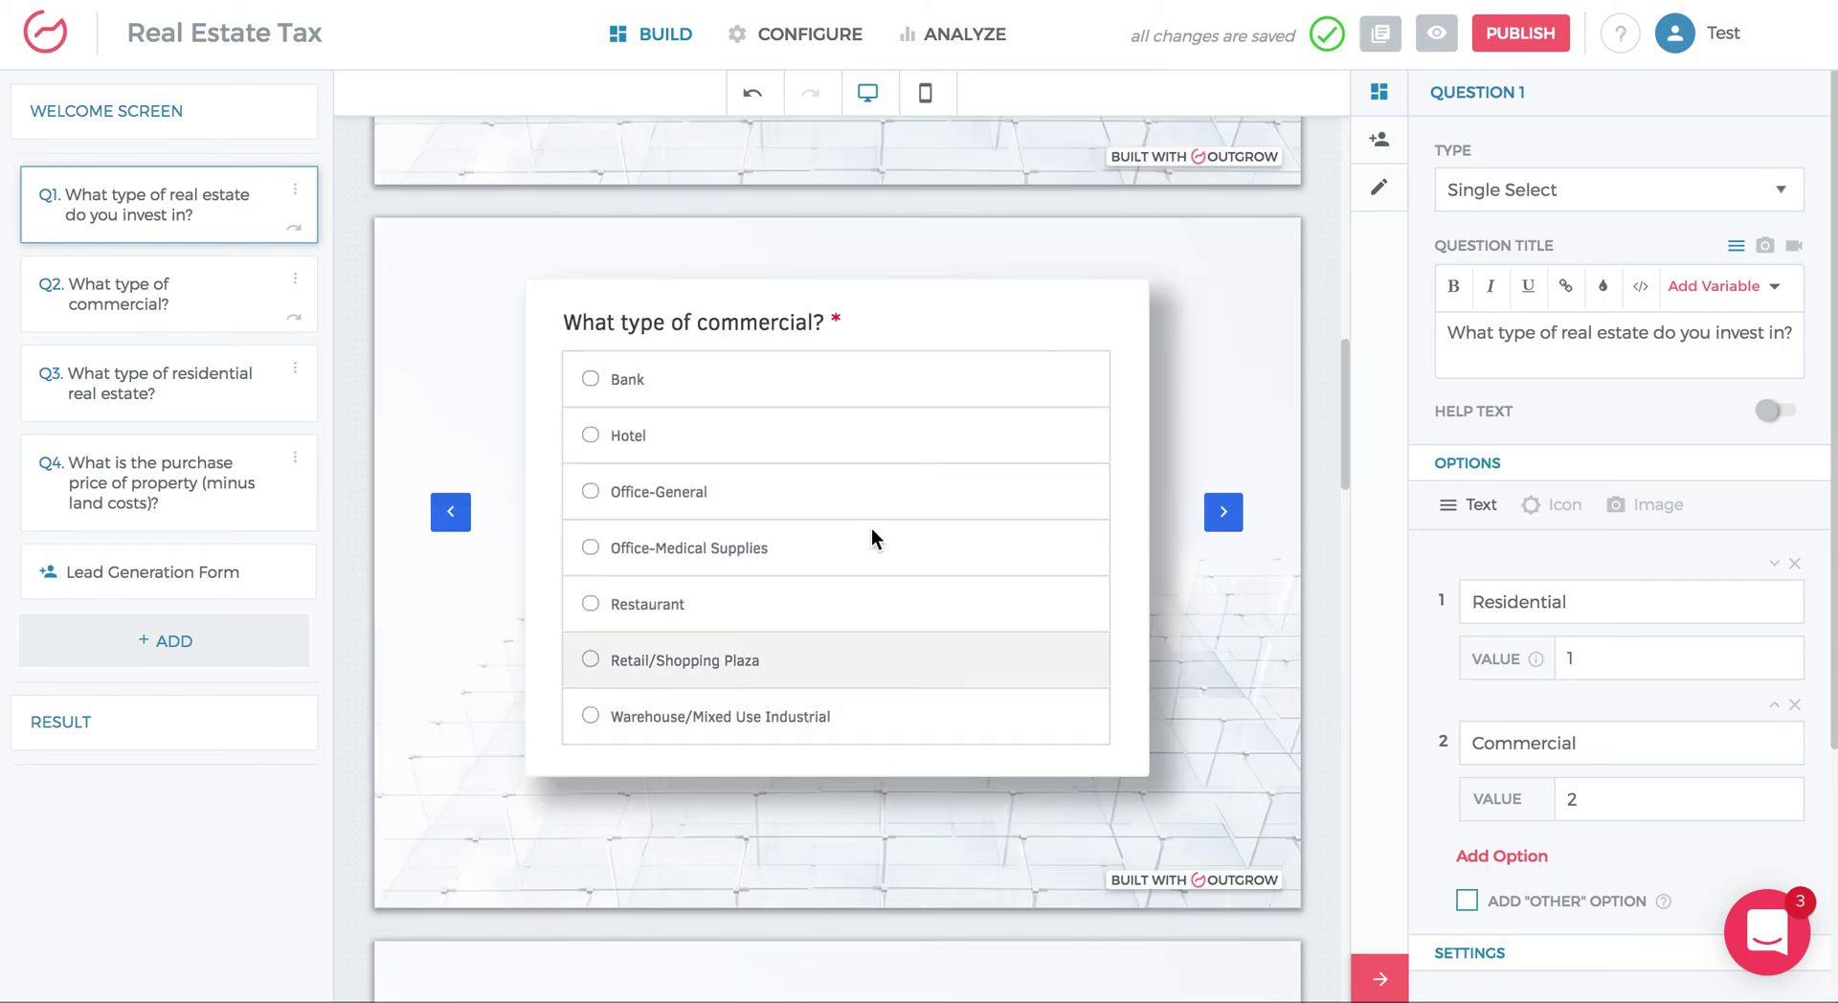
Step: Set Q2's logic jump so every answer goes to Q4, the purchase price question
left_click(294, 317)
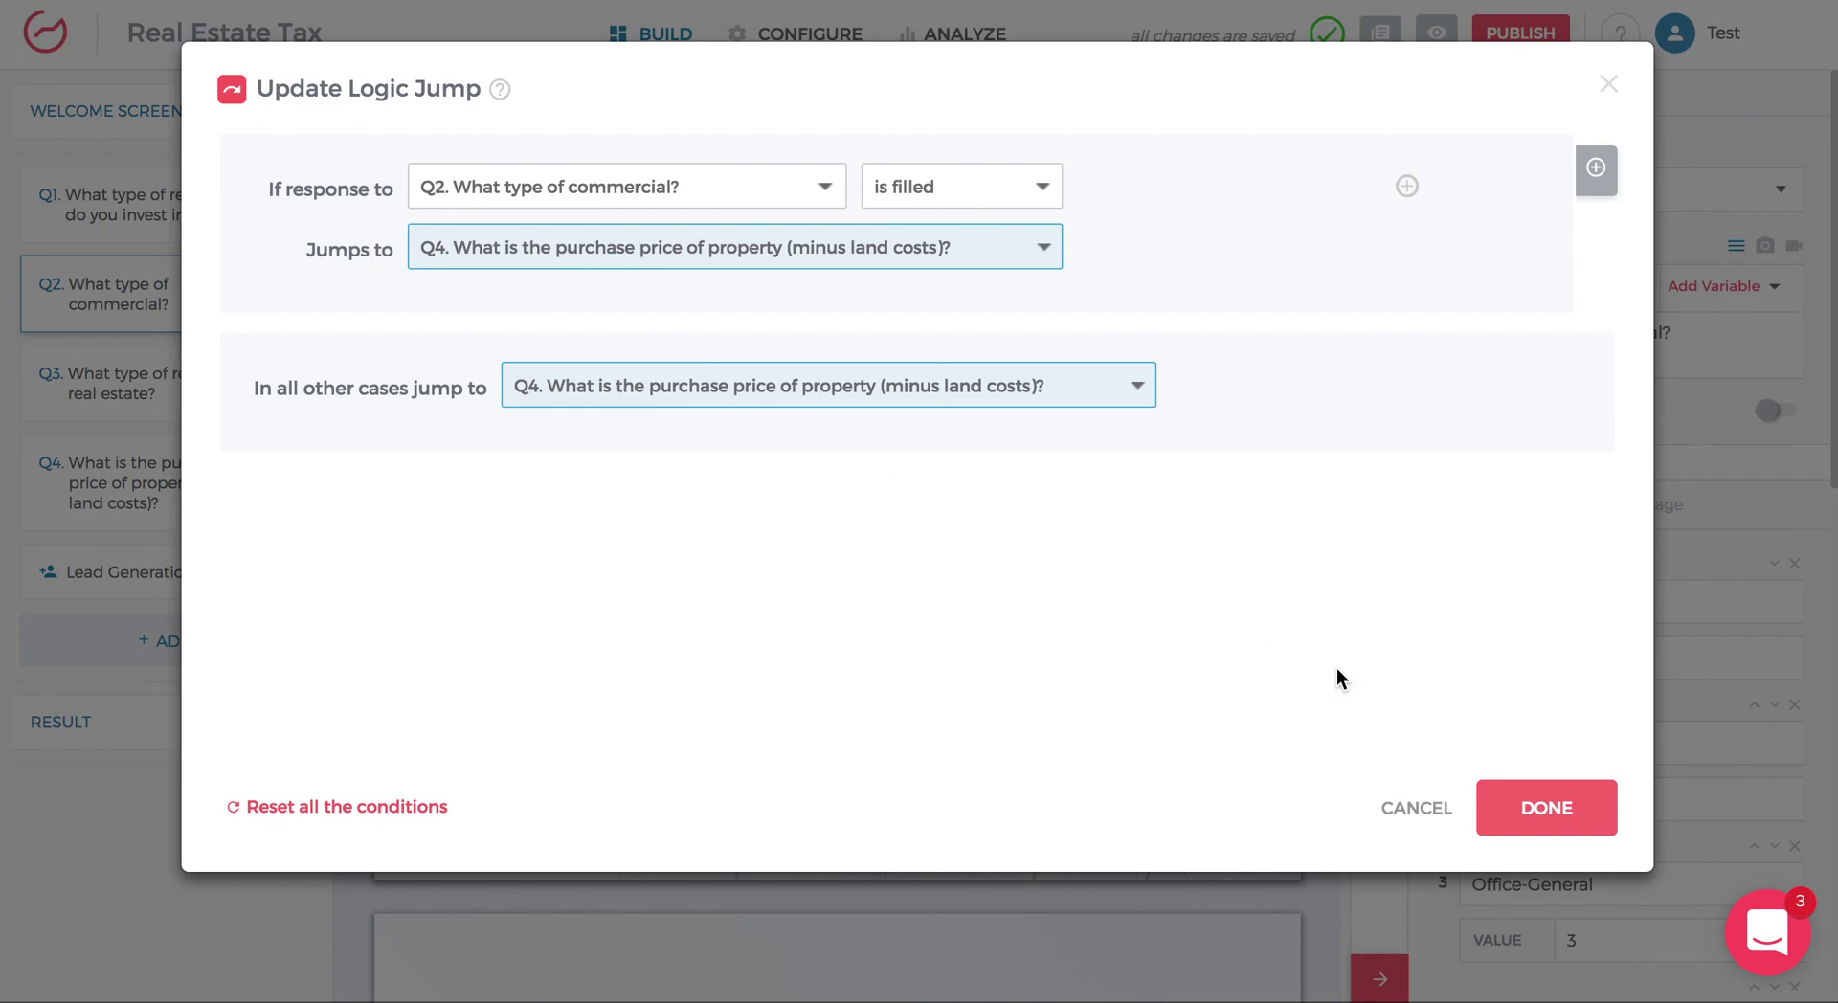
left_click(1545, 809)
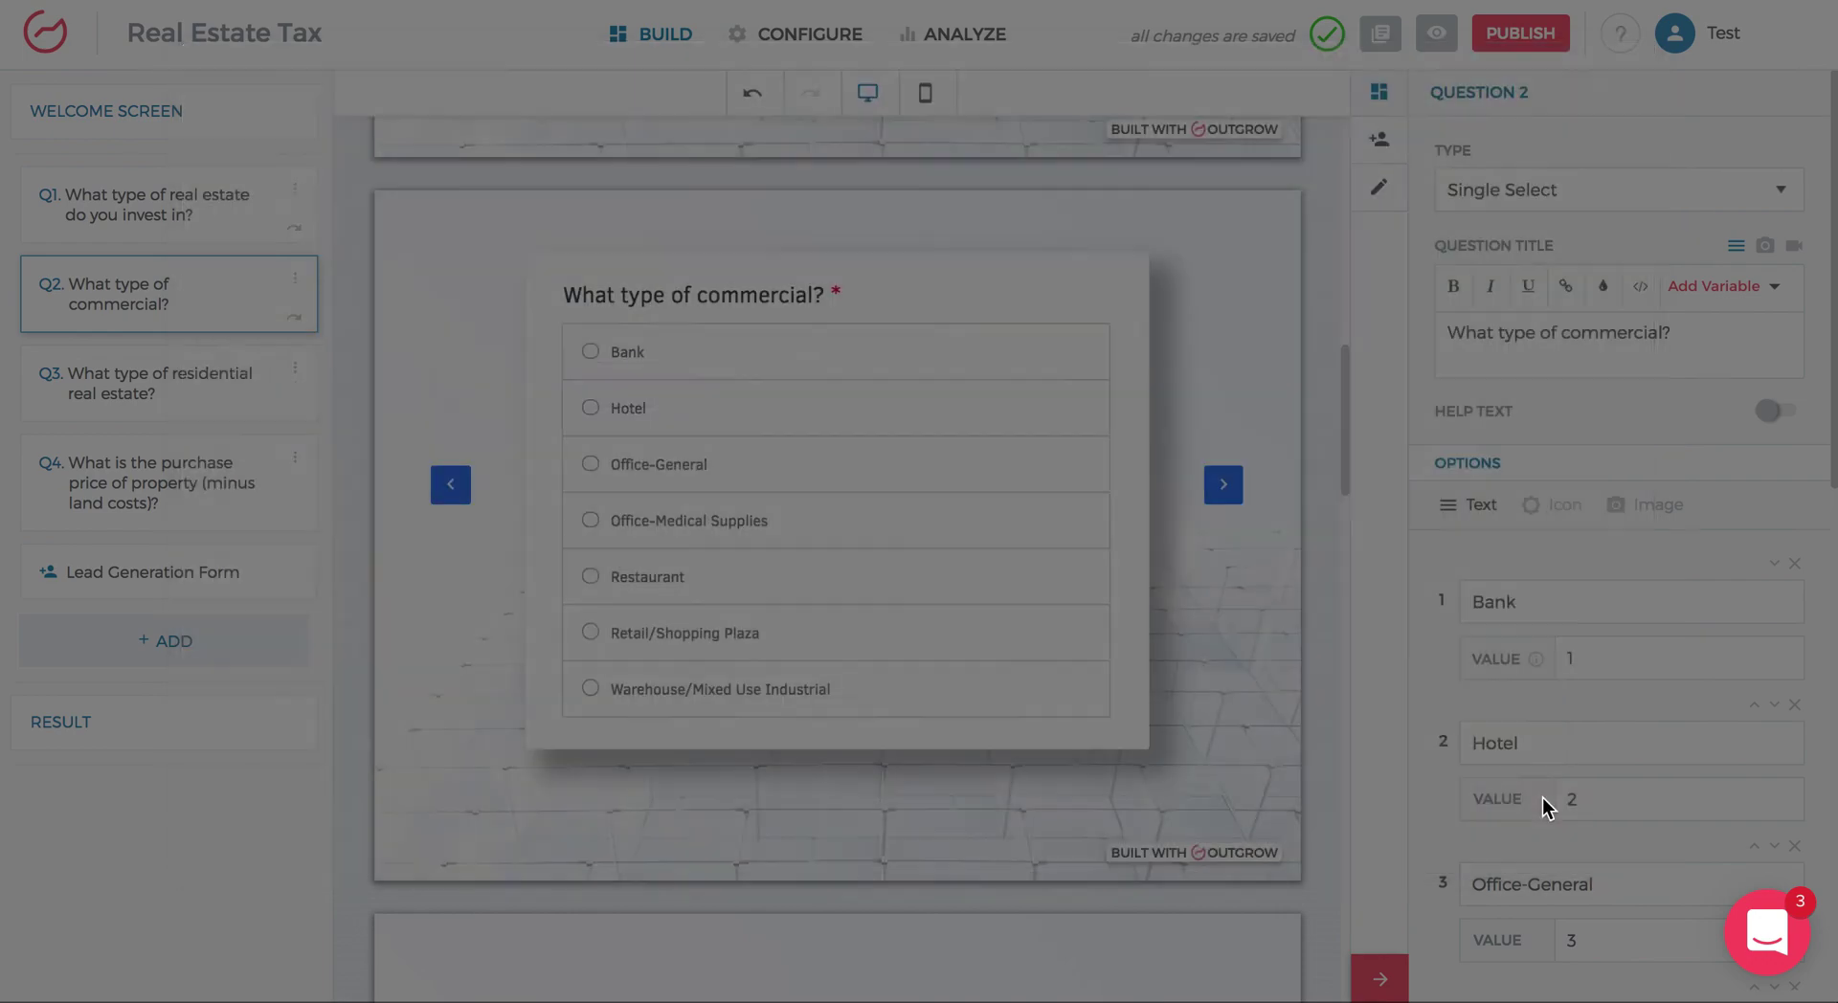
scroll(1039, 710, "down", 3)
scroll(1039, 711, "down", 14)
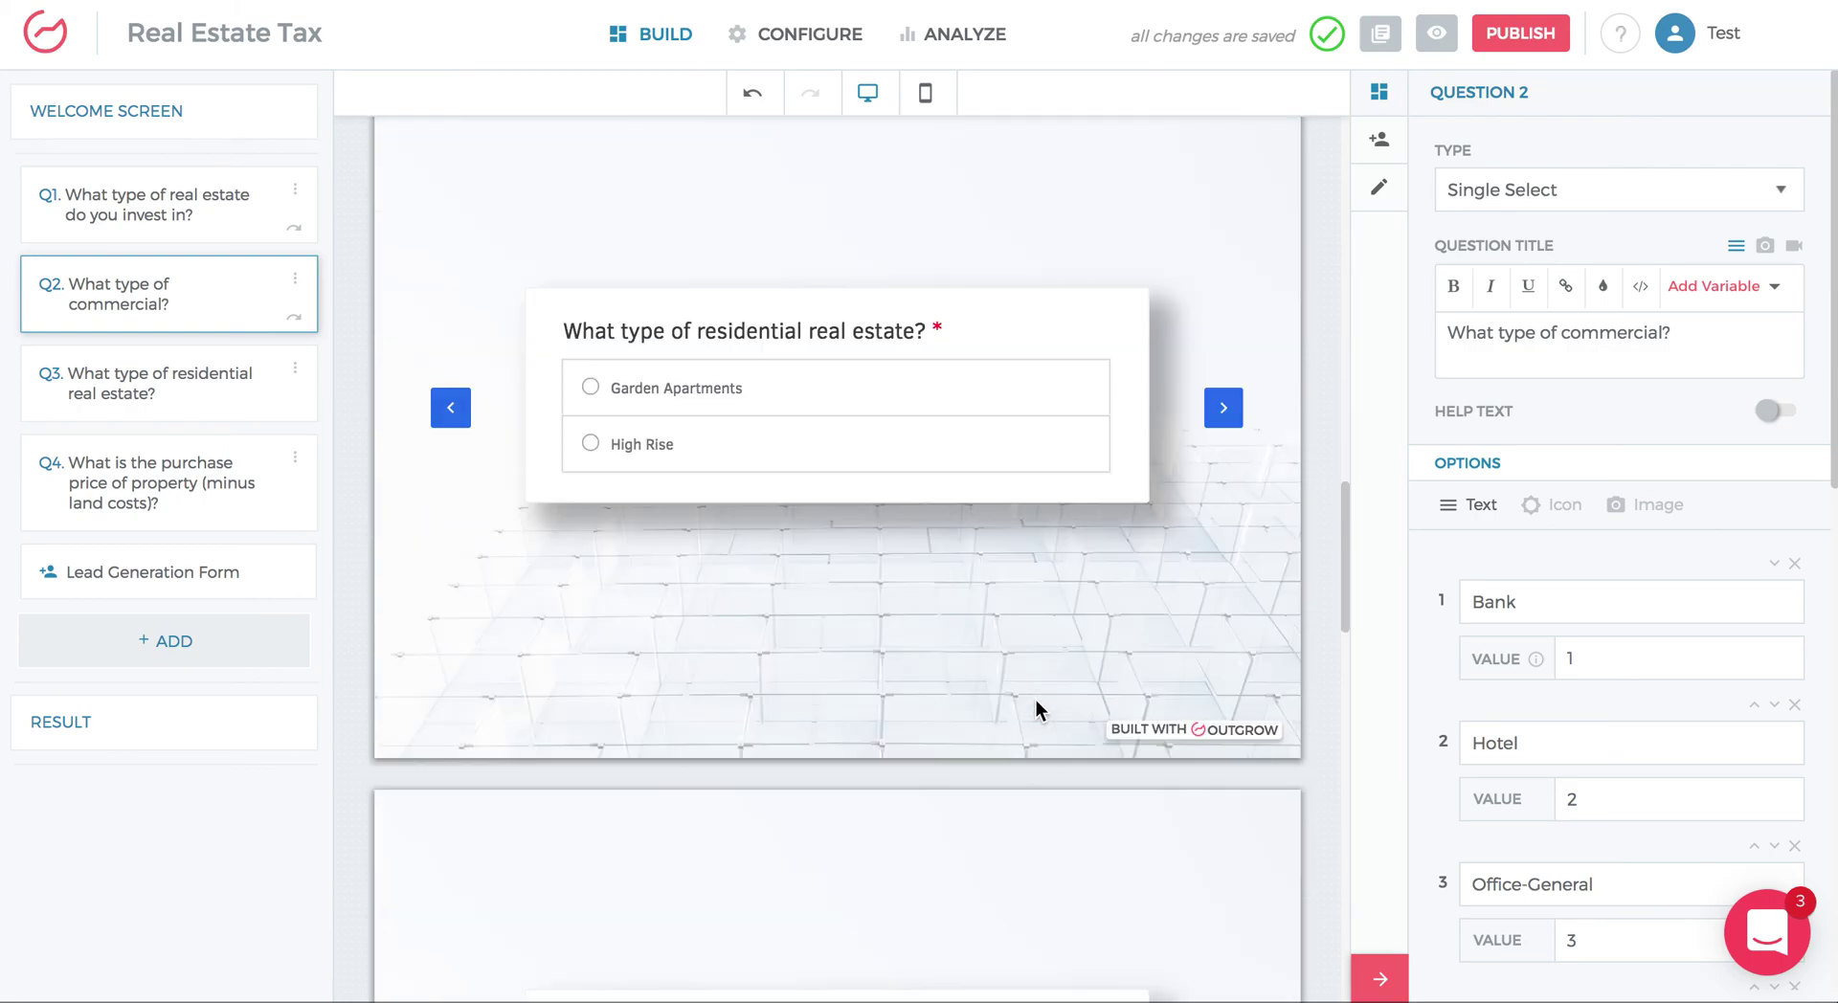
left_click(1439, 36)
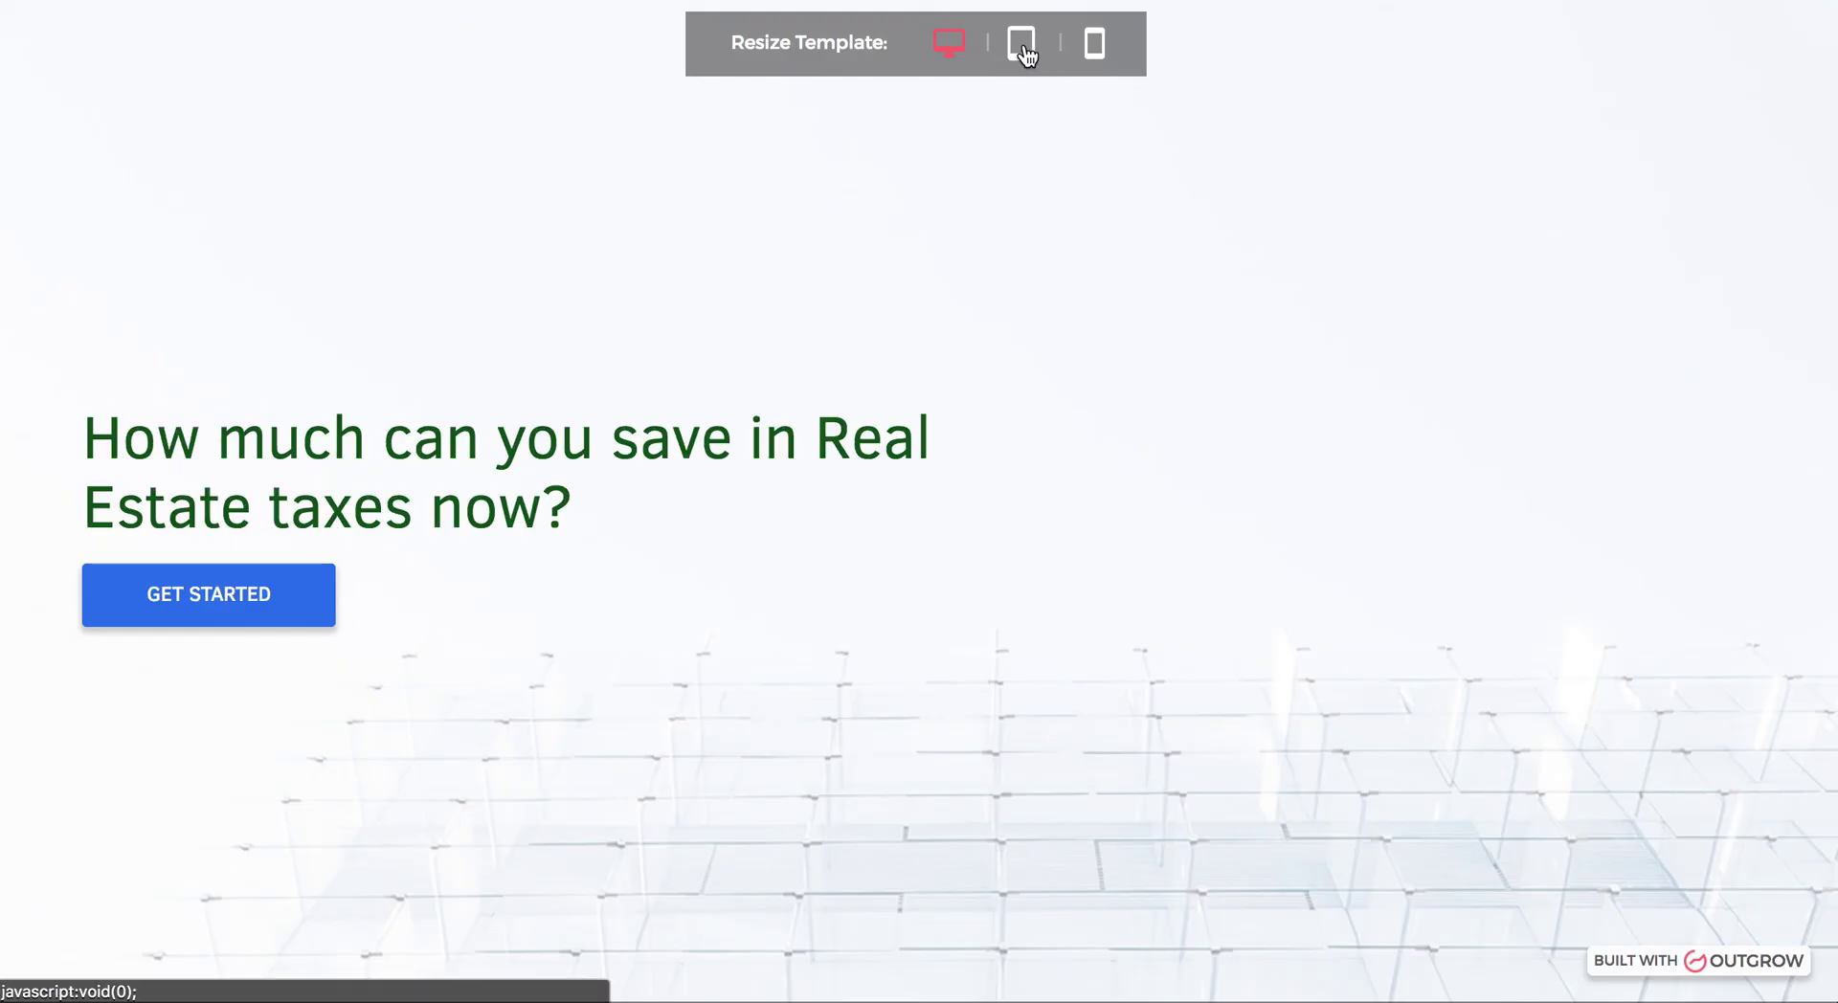
left_click(1022, 48)
left_click(1095, 56)
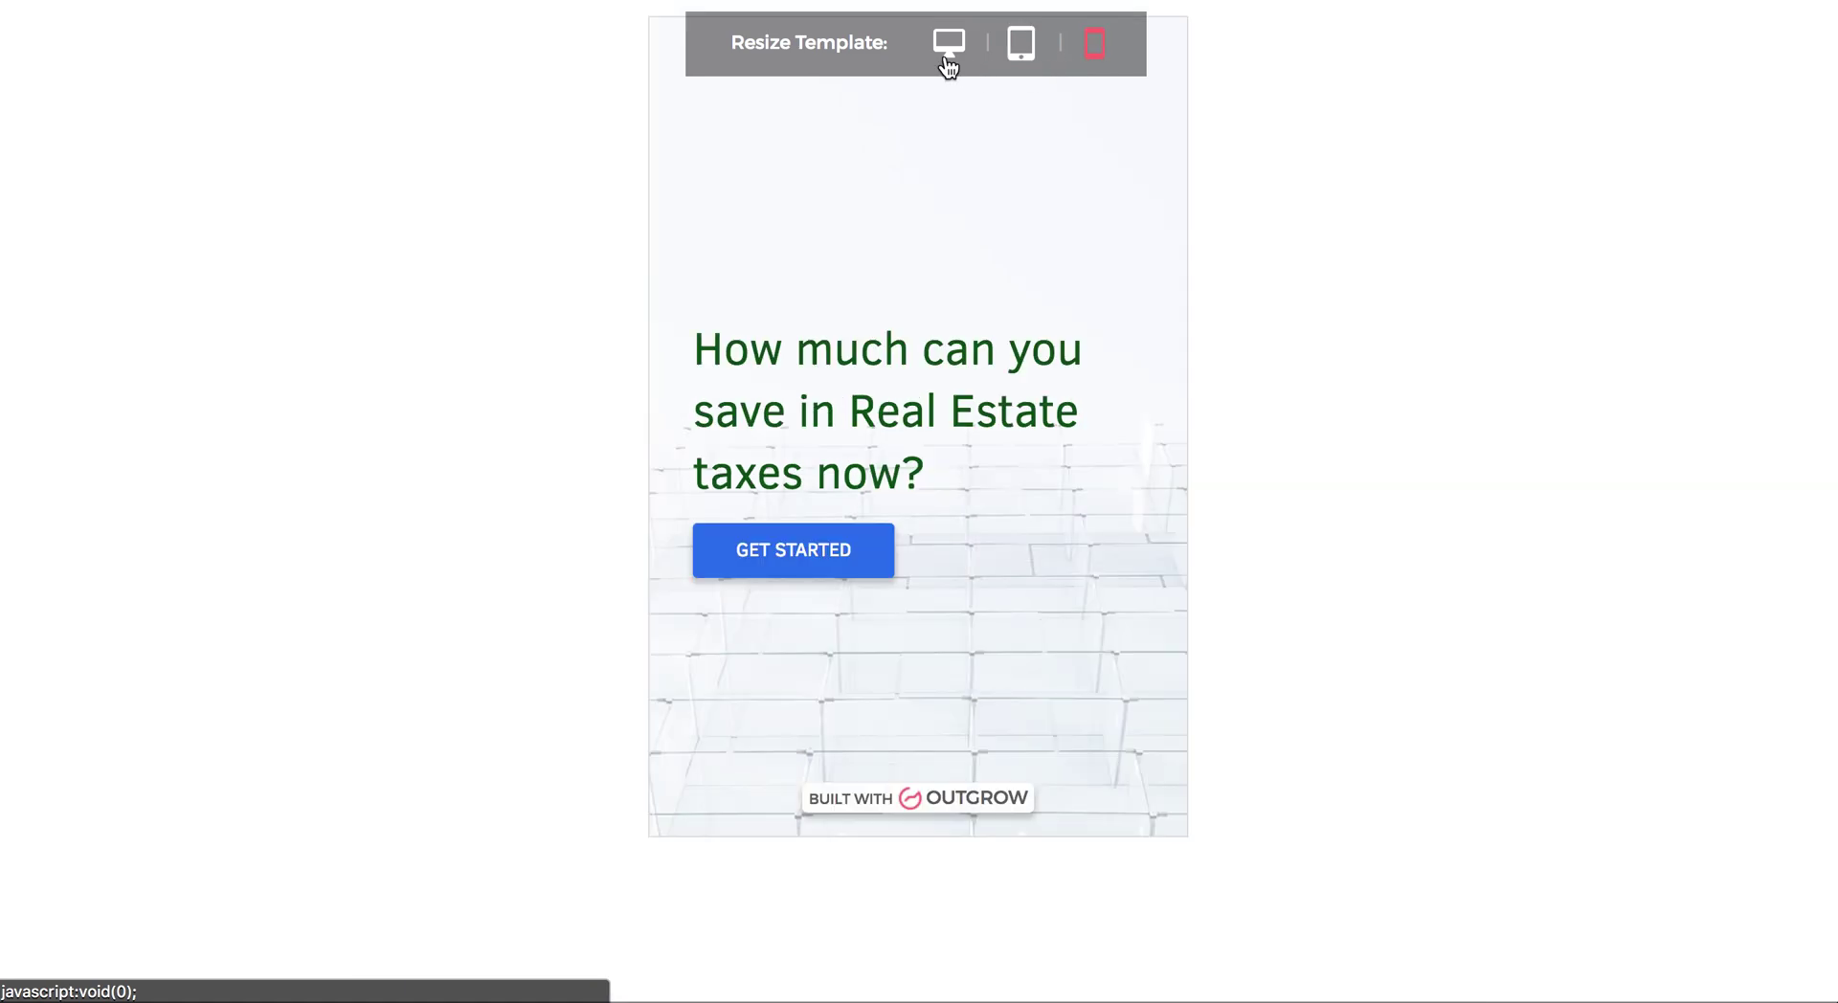
left_click(850, 559)
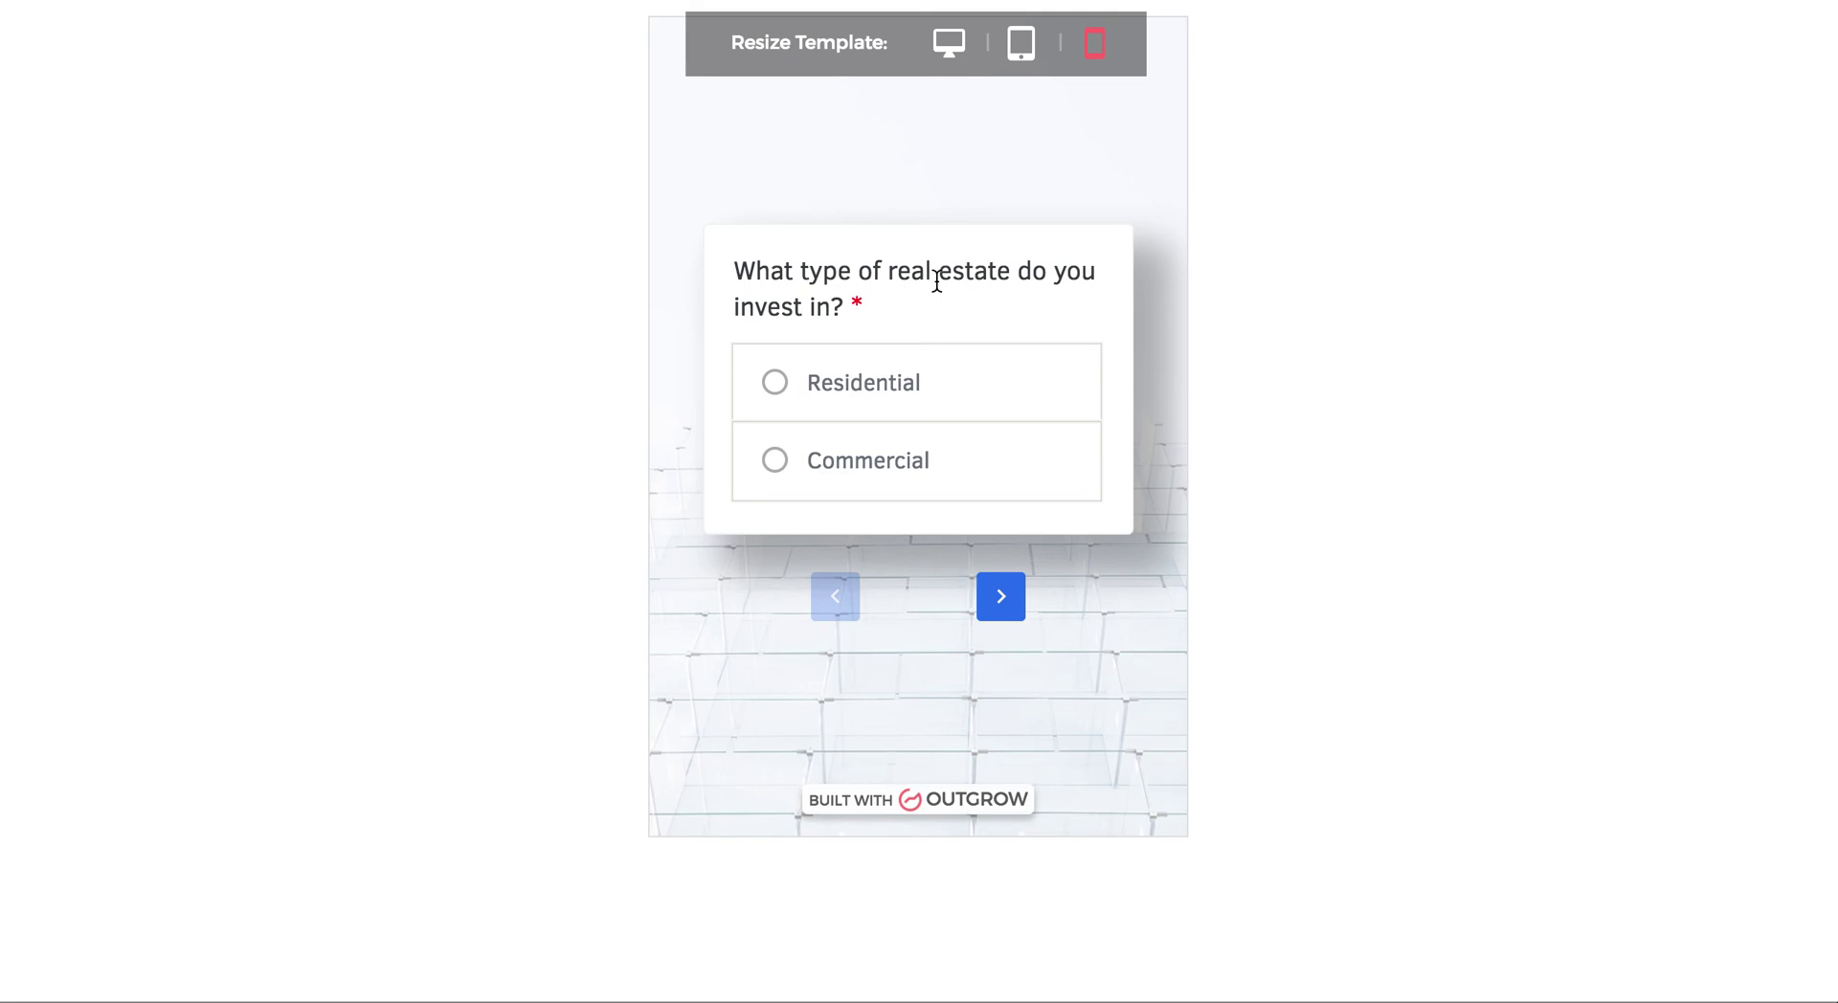
left_click(952, 462)
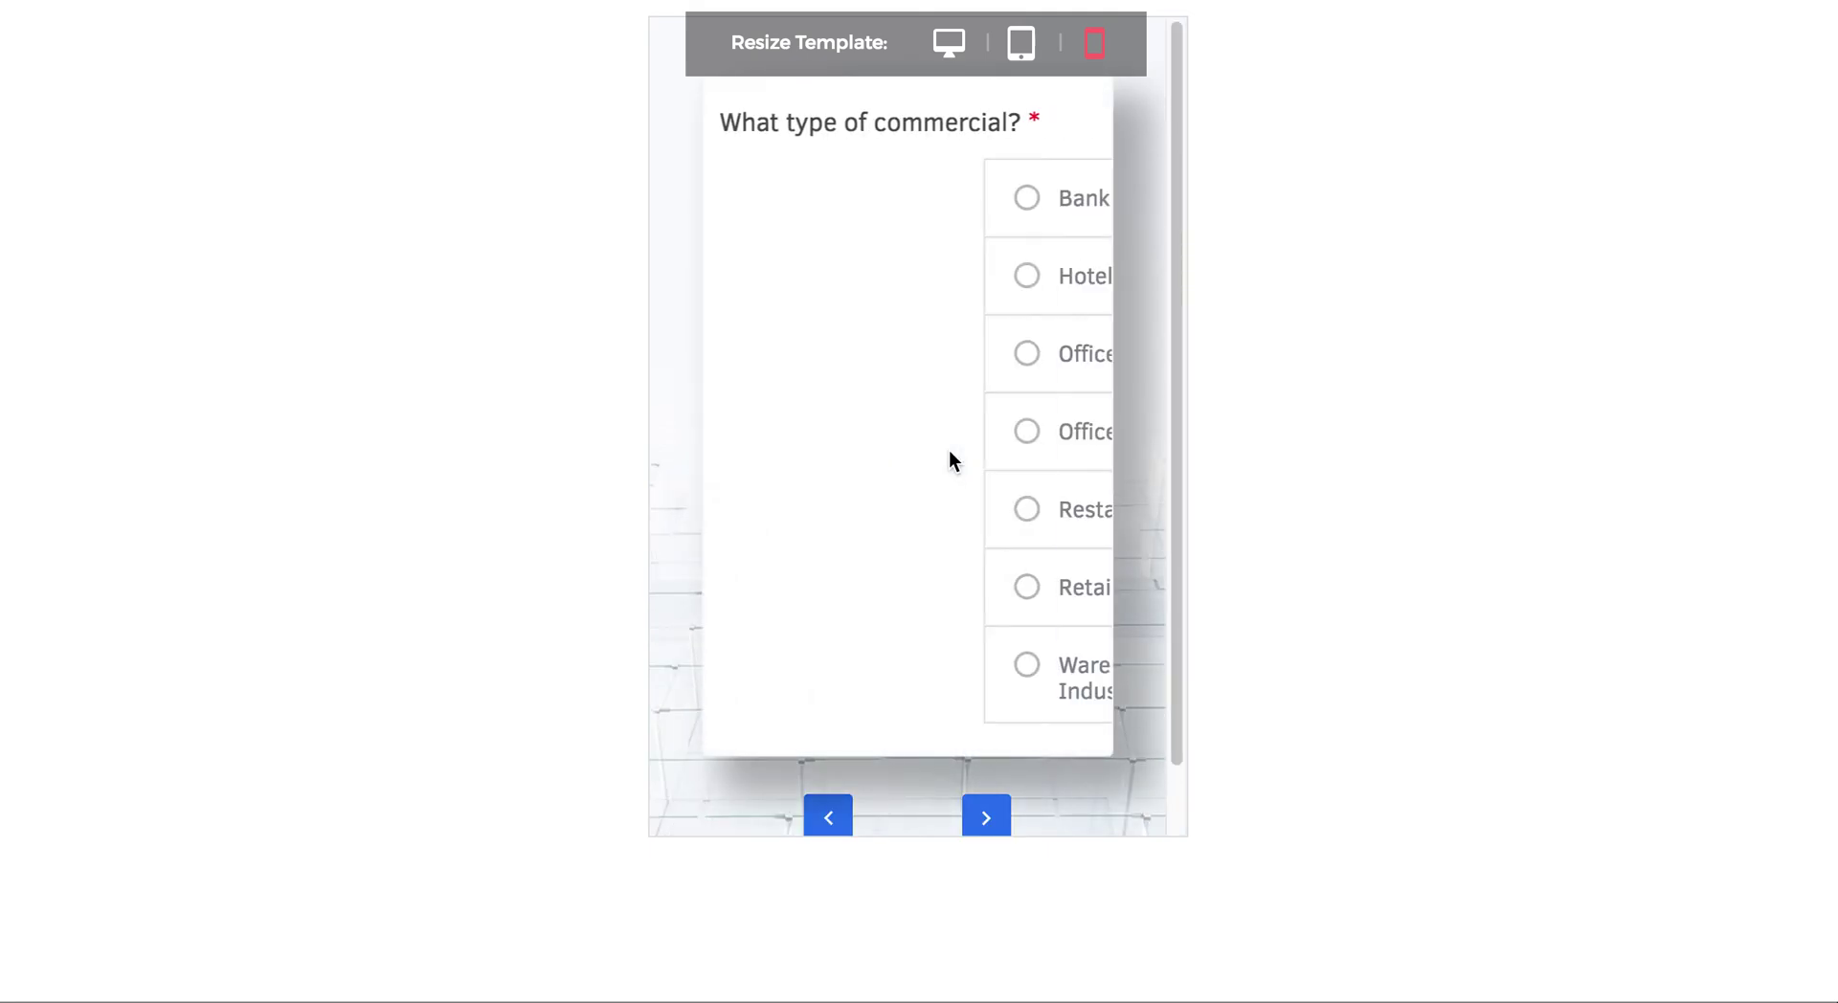
left_click(879, 295)
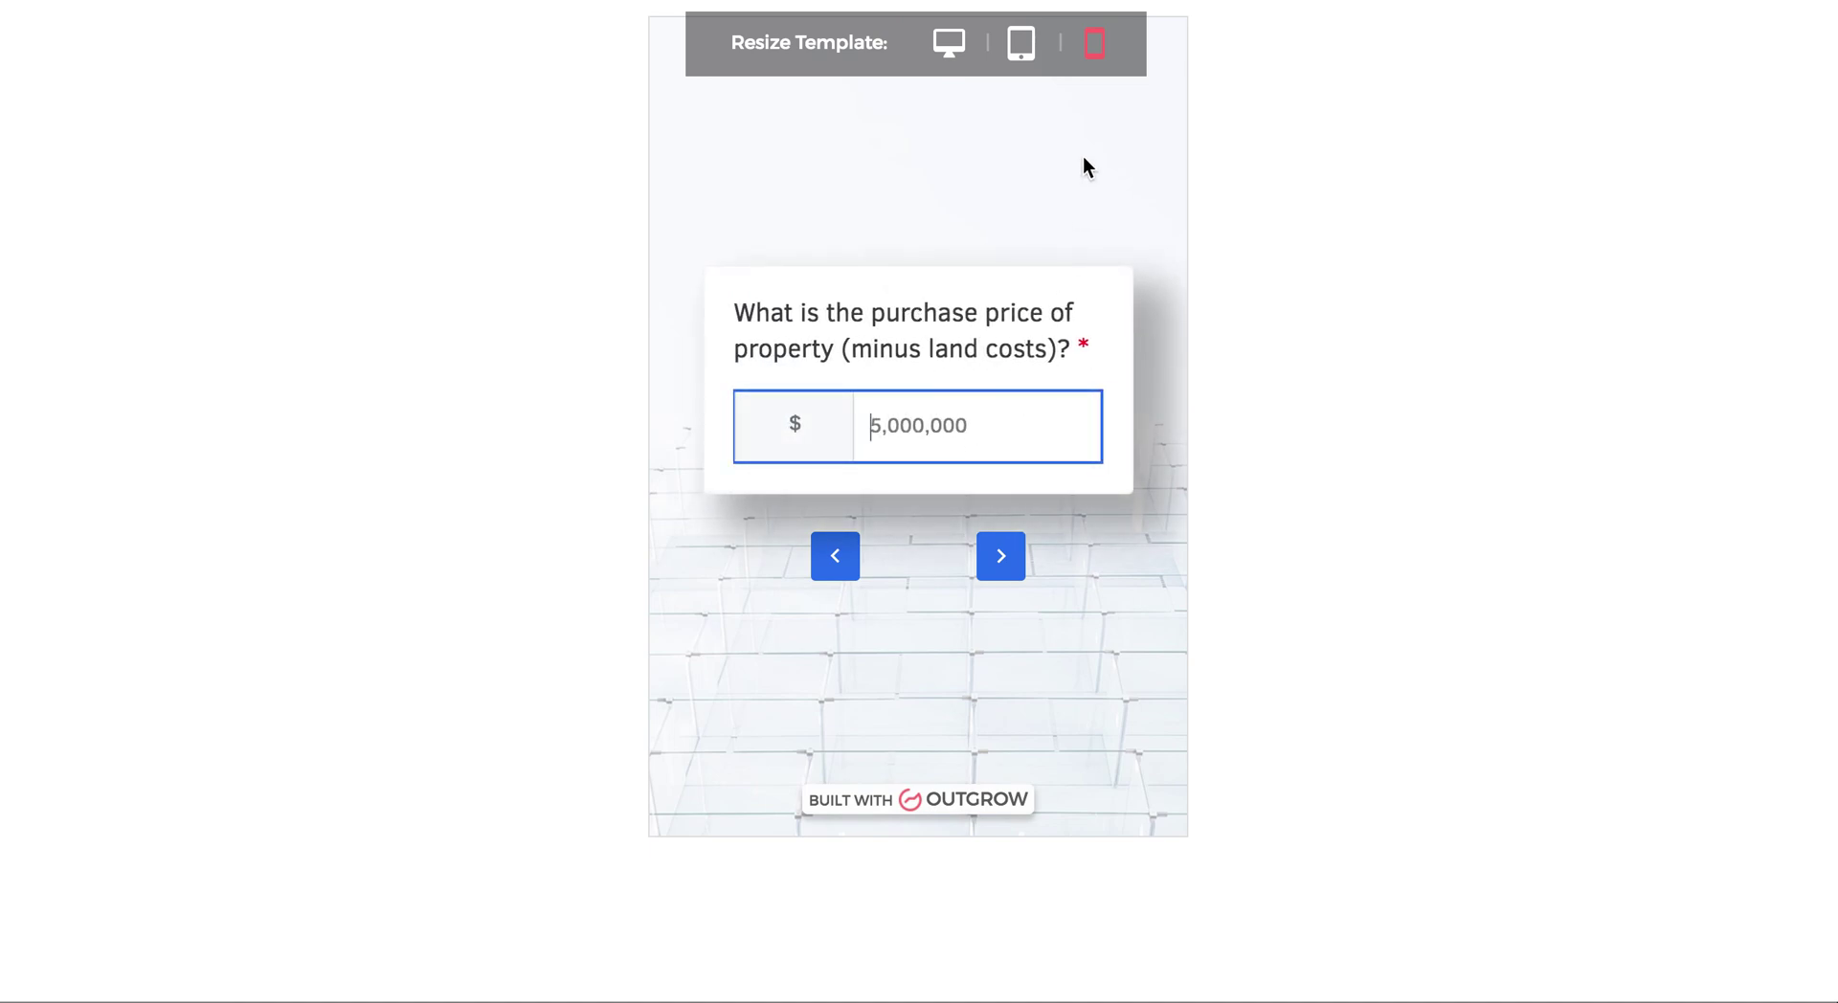
left_click(859, 563)
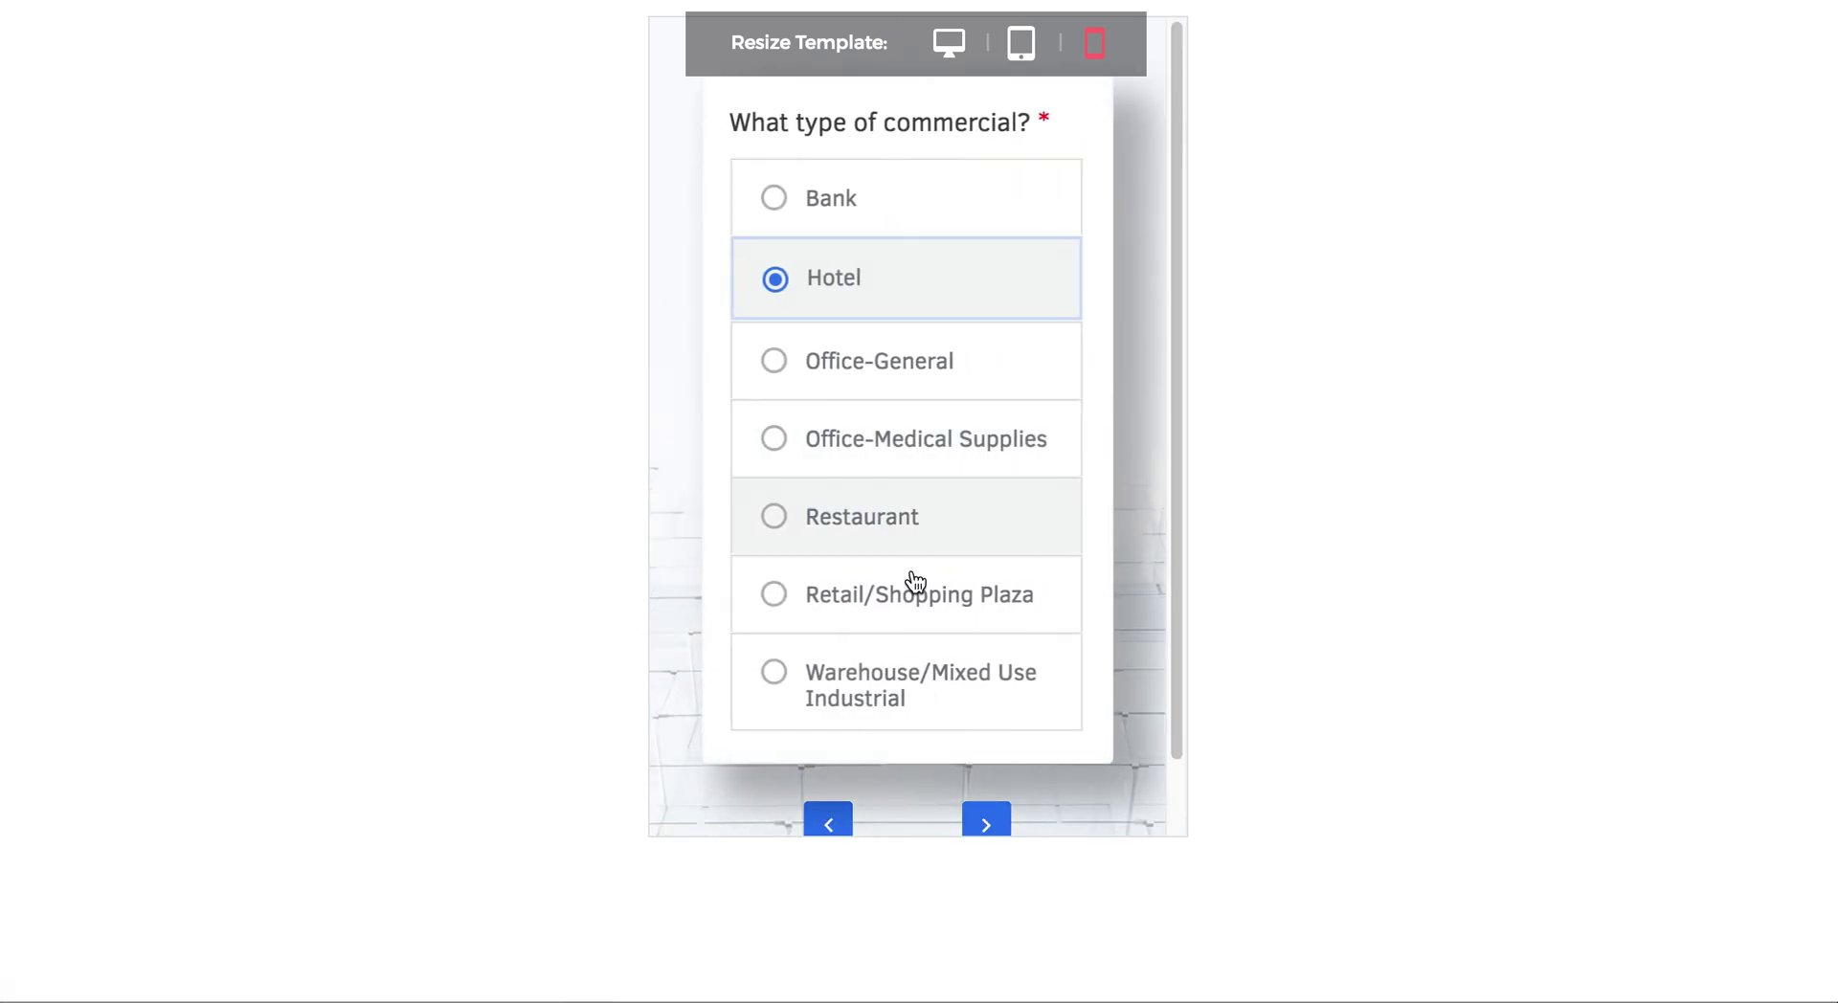
left_click(831, 828)
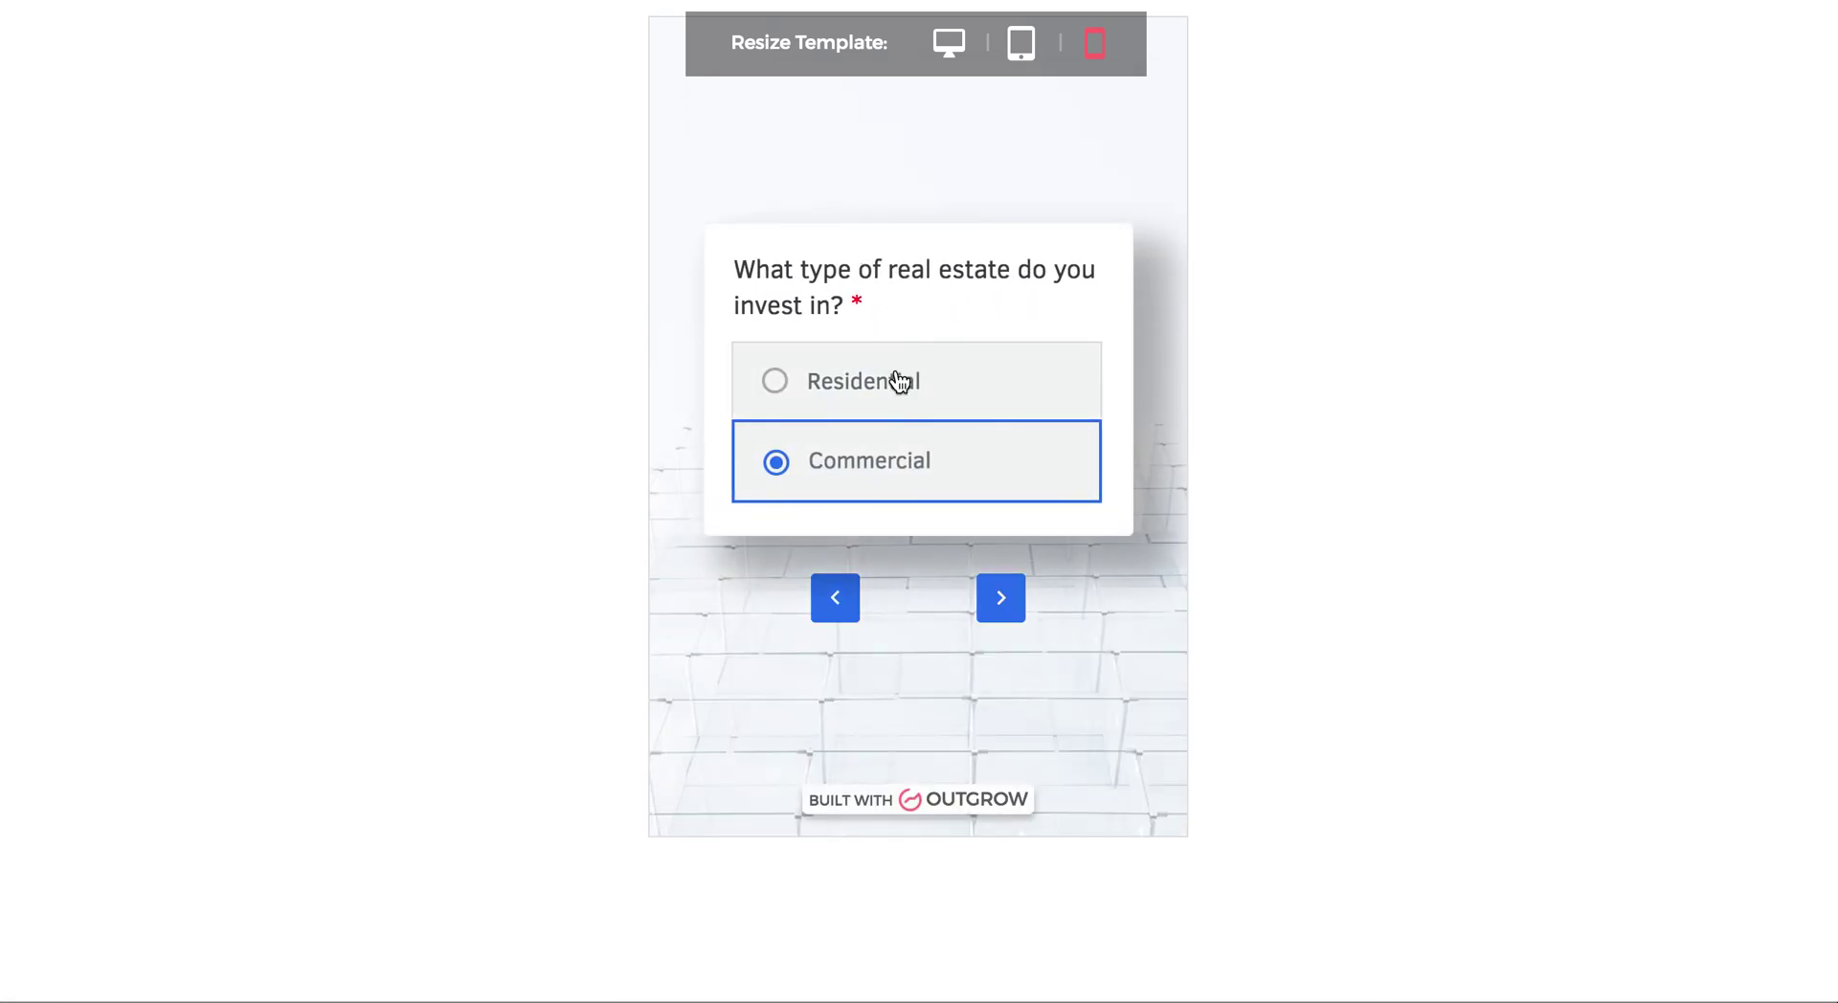
left_click(922, 389)
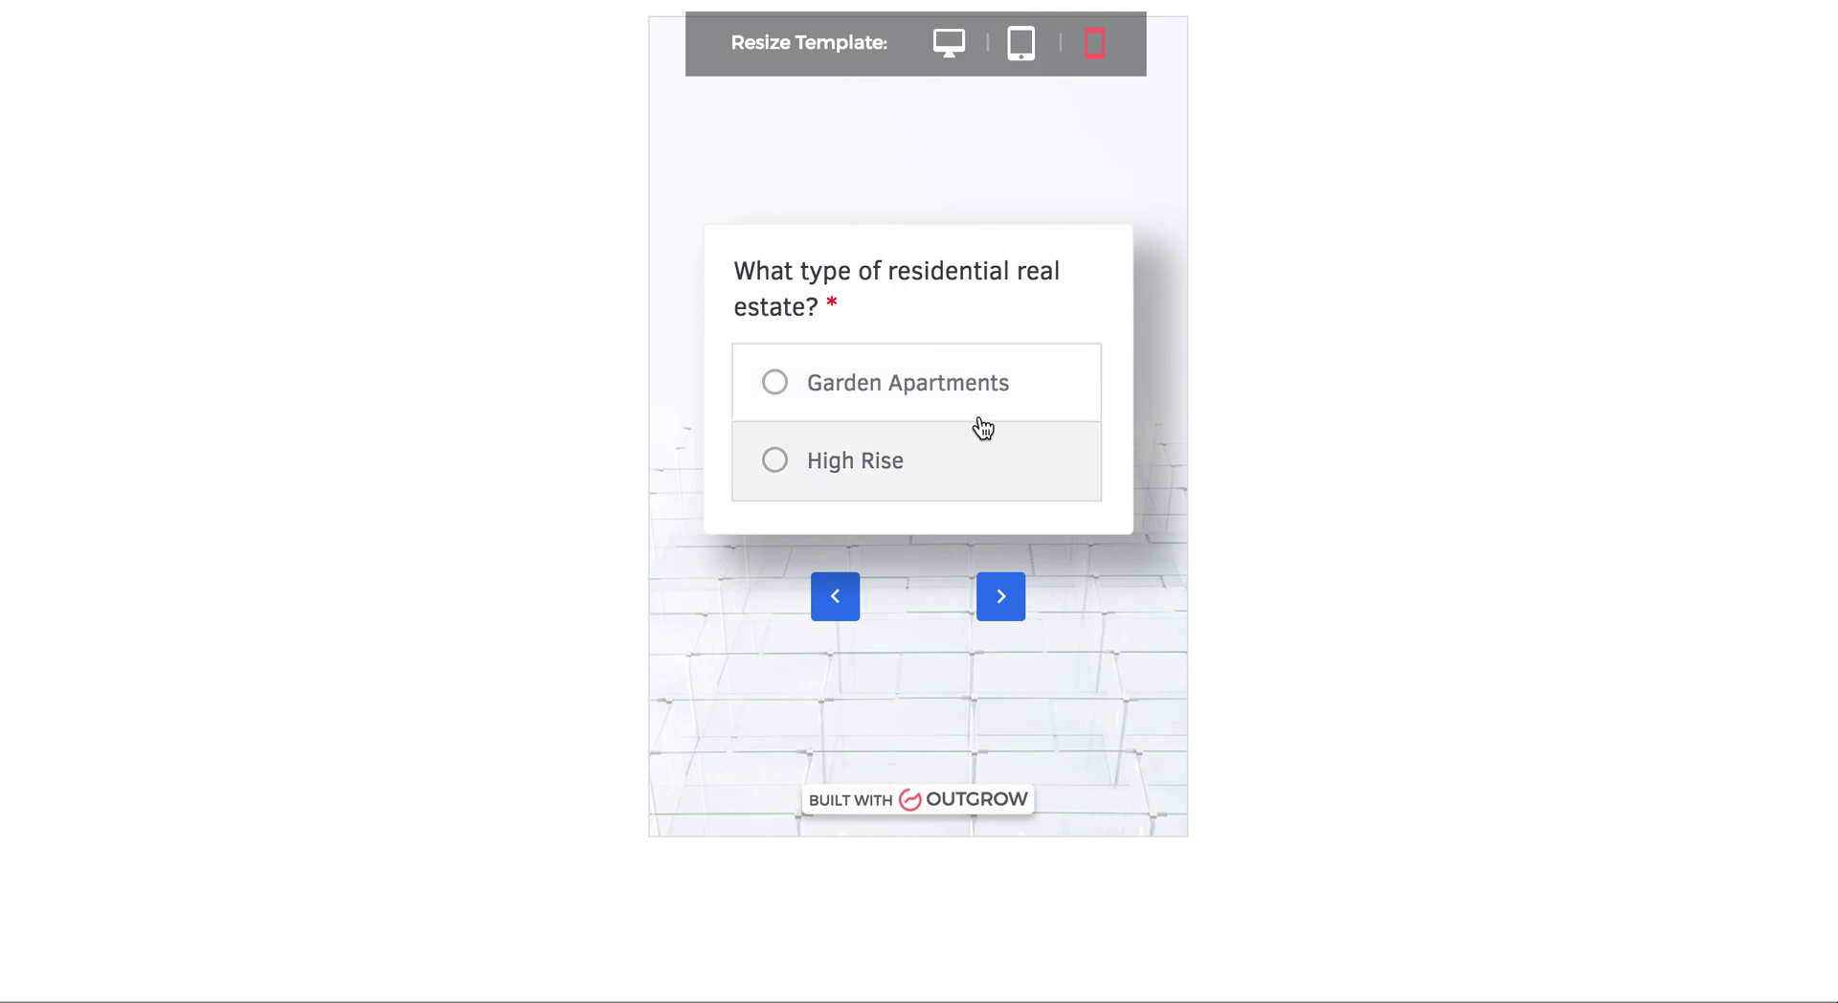
left_click(977, 410)
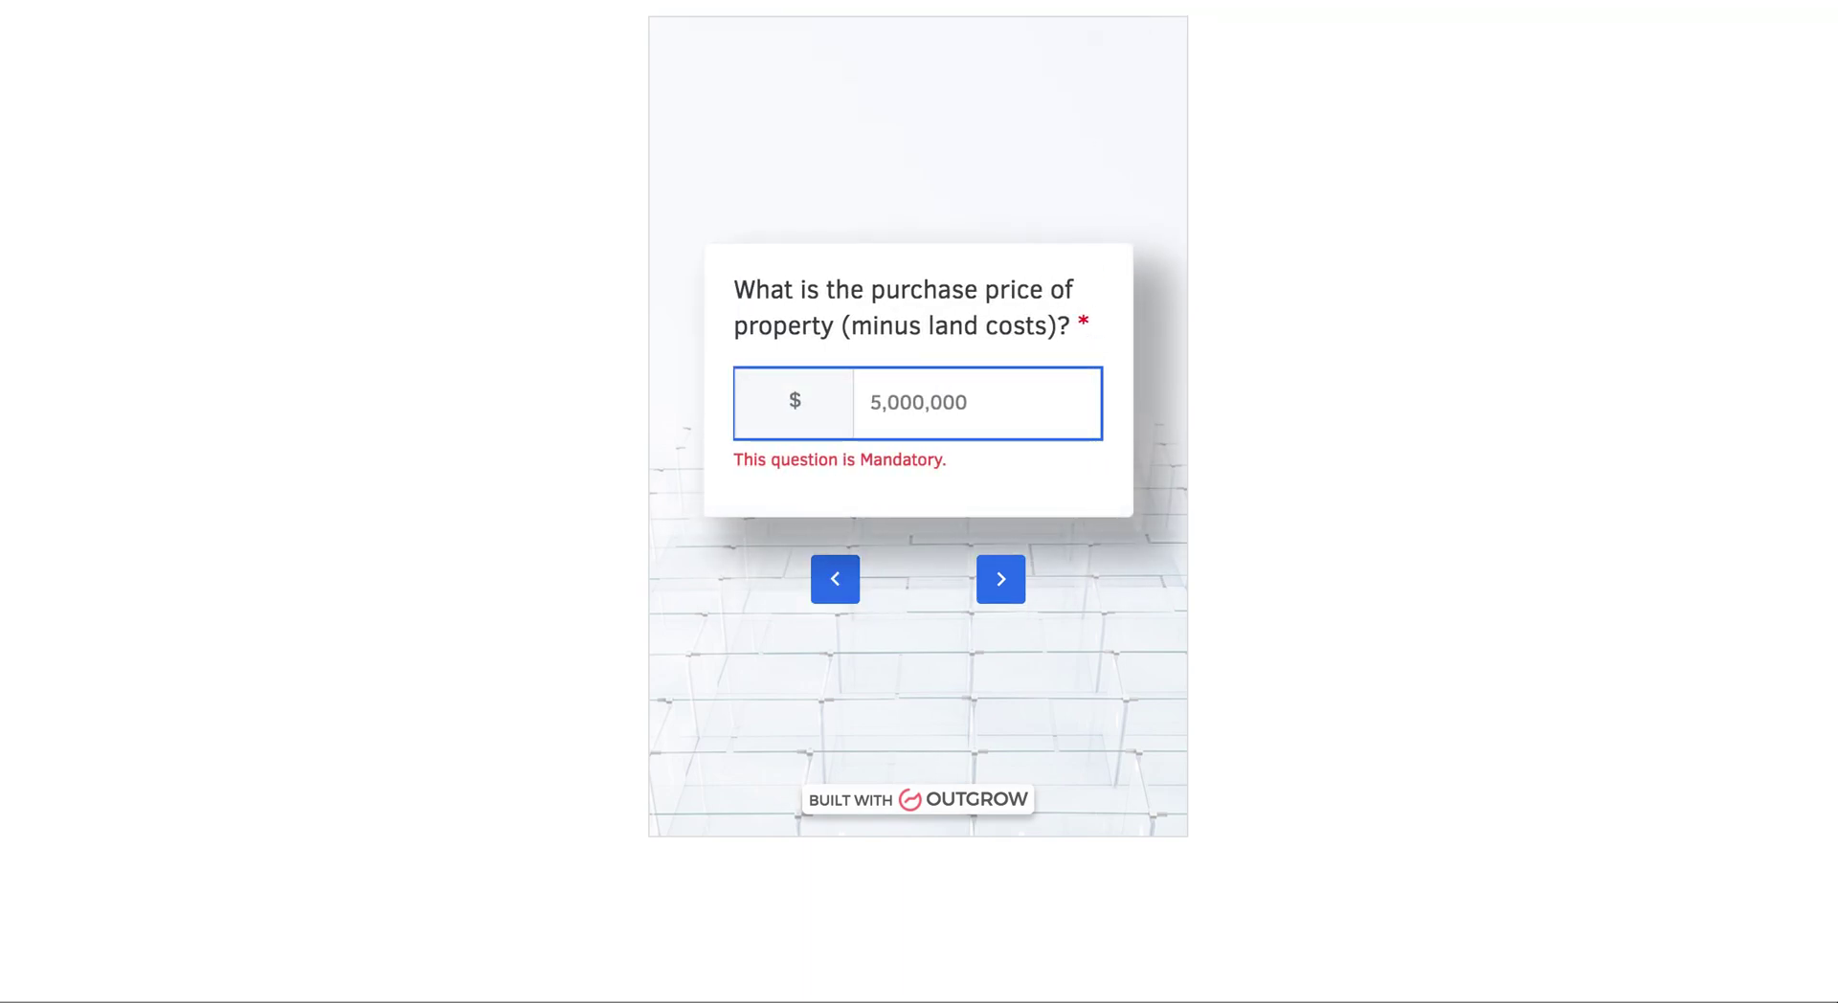
left_click(1437, 32)
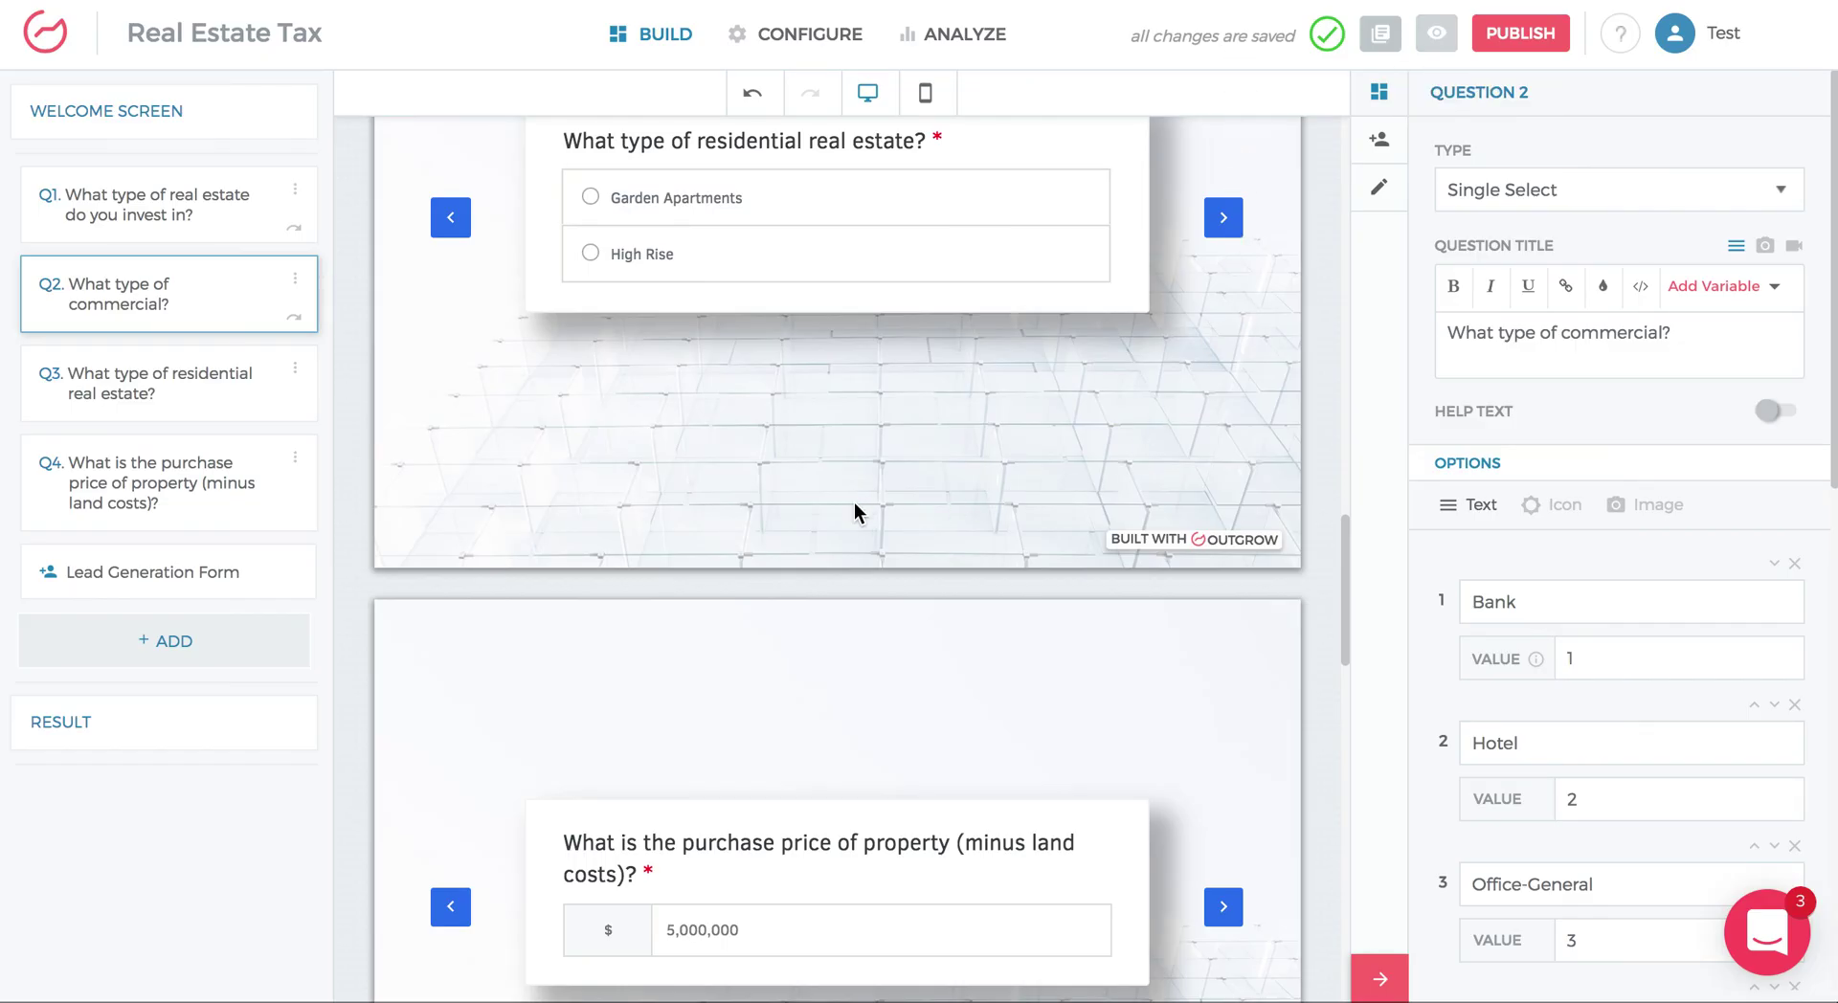